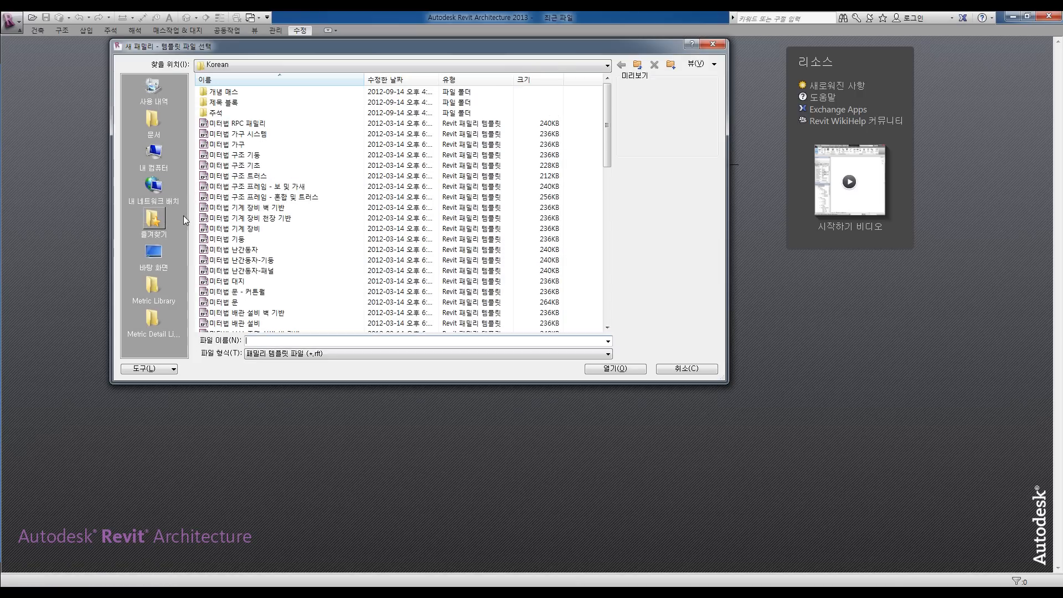
Step: Create a new door family from the 미터법 문 template
click(211, 303)
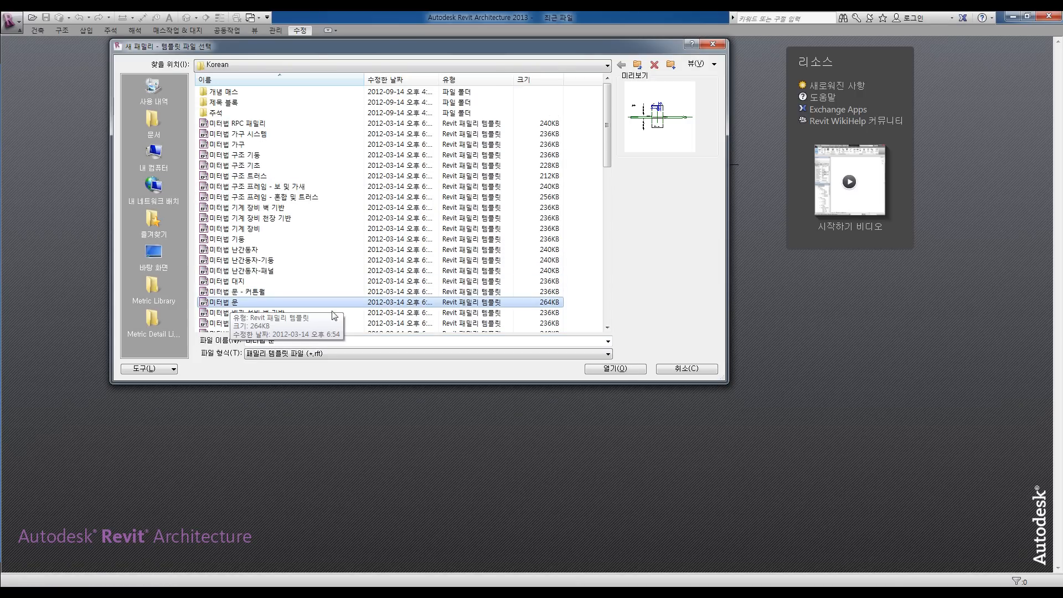
click(619, 369)
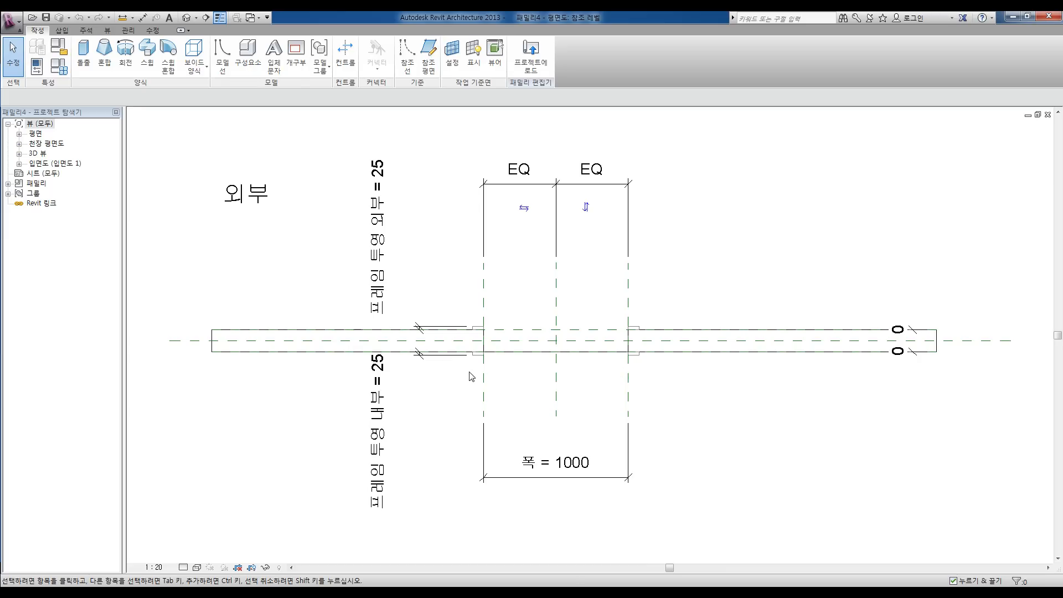
Step: Delete the exterior and interior frame/mullion extrusions around the door opening in the plan view
click(478, 357)
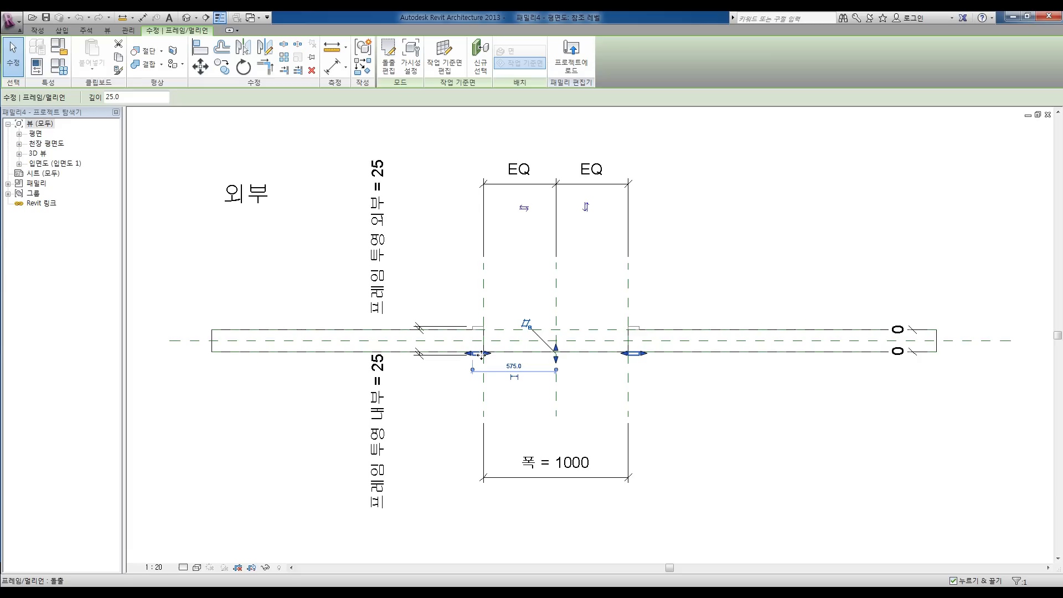
click(449, 410)
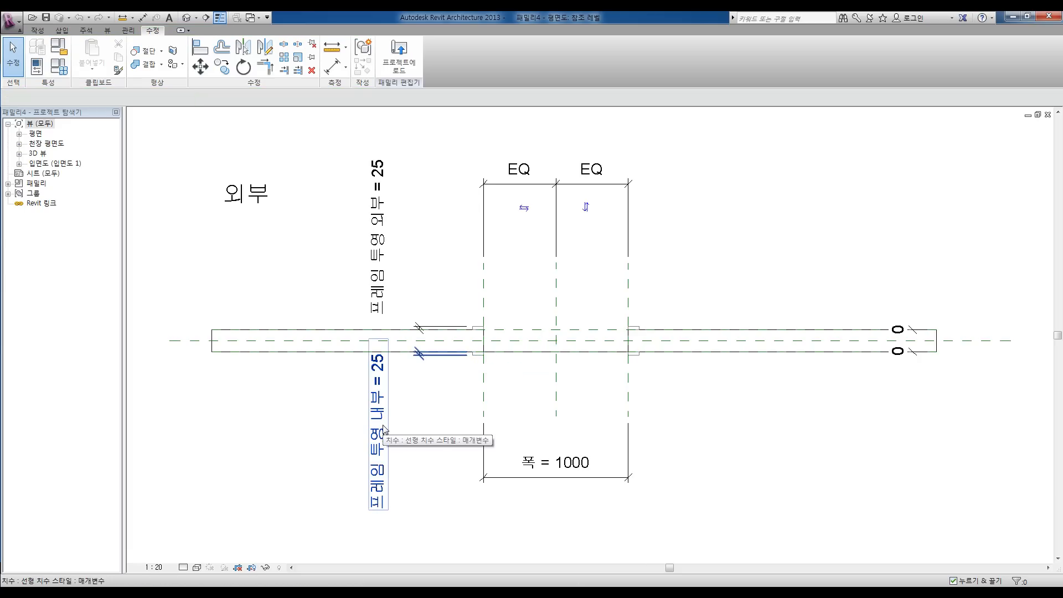
click(383, 429)
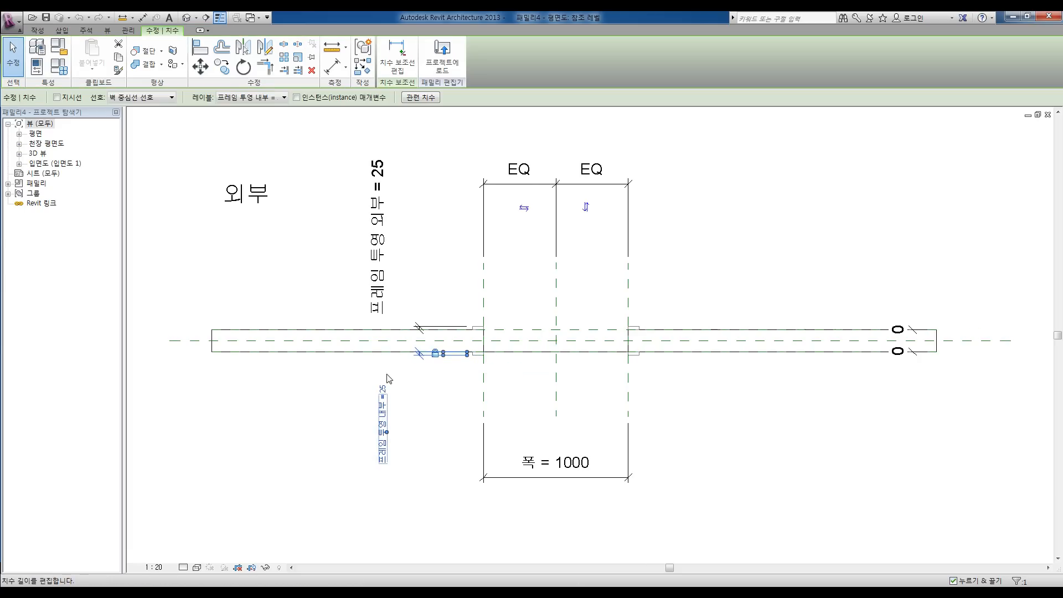
click(422, 290)
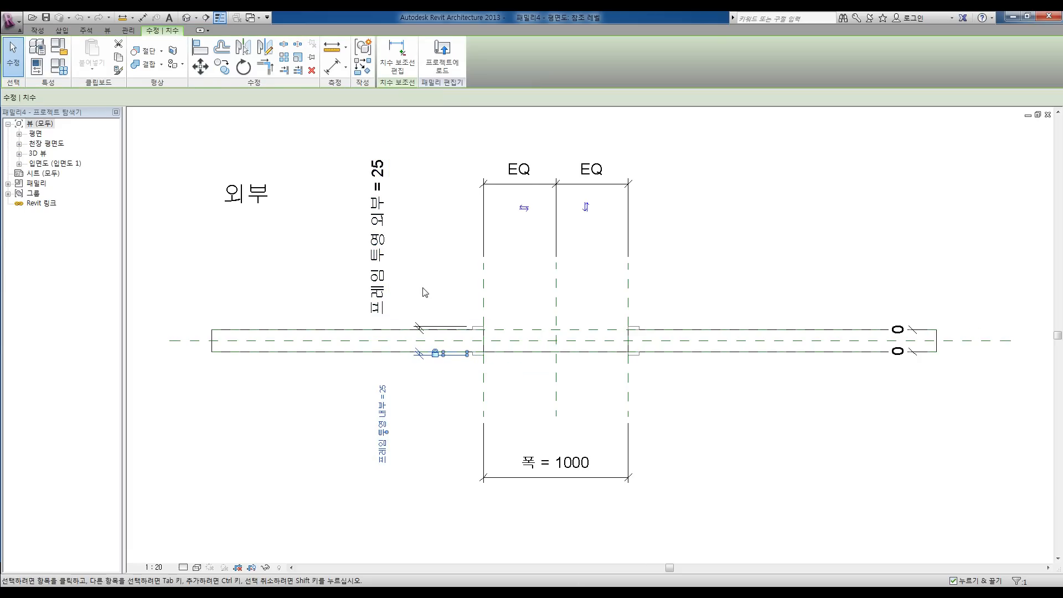
click(477, 332)
key(Delete)
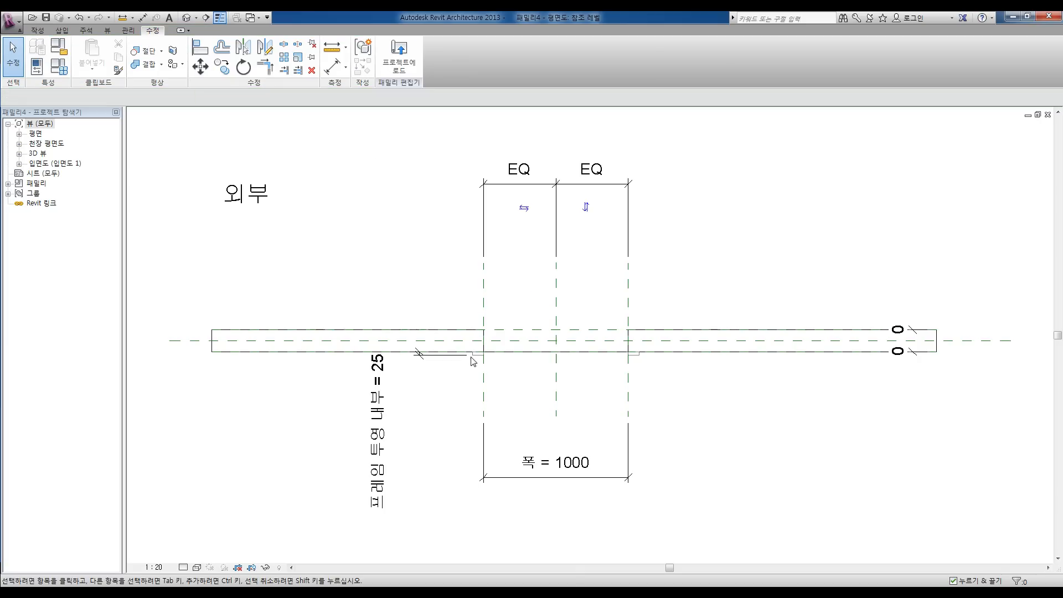
click(474, 354)
key(Delete)
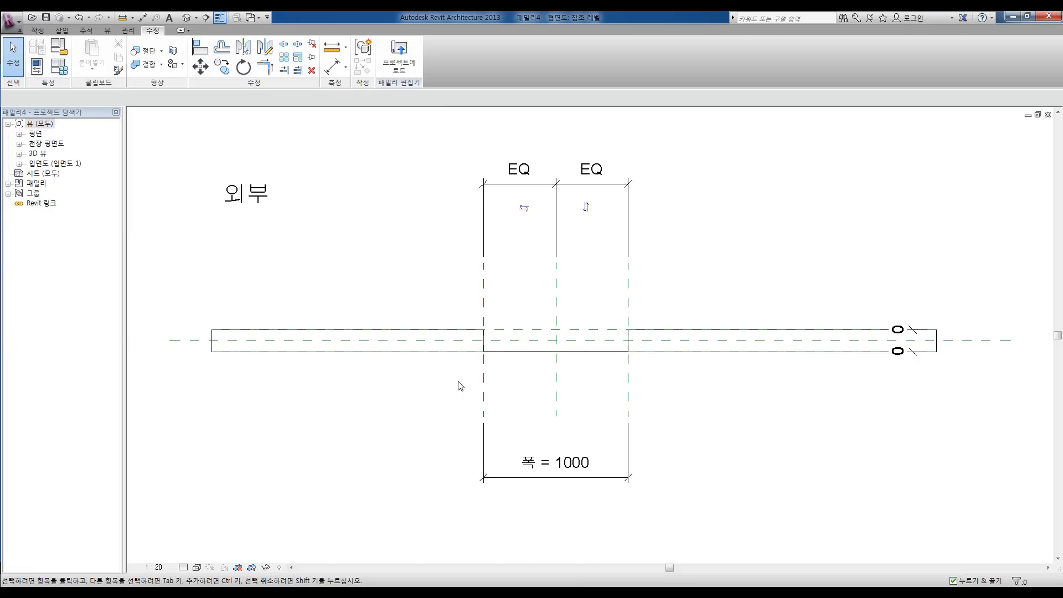
Step: Draw two horizontal reference planes on the exterior side of the wall, about 467 mm and 328 mm from the wall's centre plane
click(37, 31)
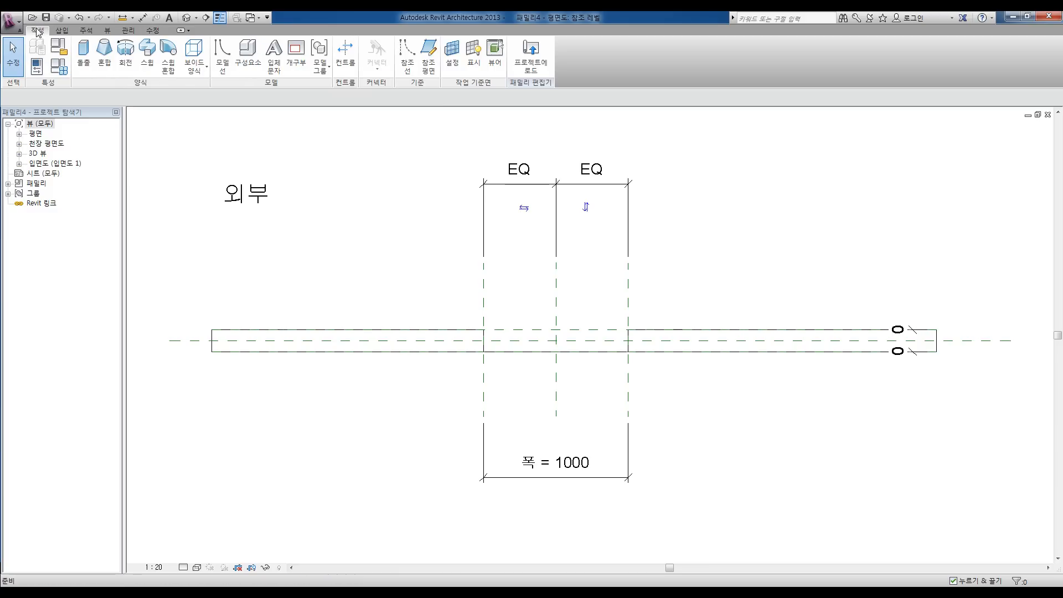
click(429, 69)
click(142, 273)
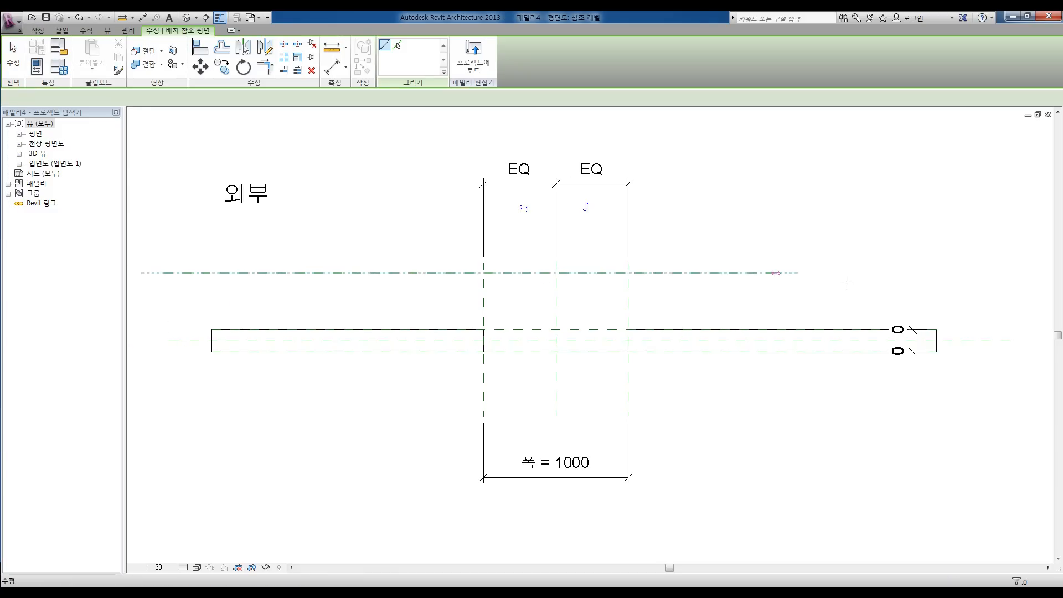
click(928, 274)
click(193, 292)
click(939, 293)
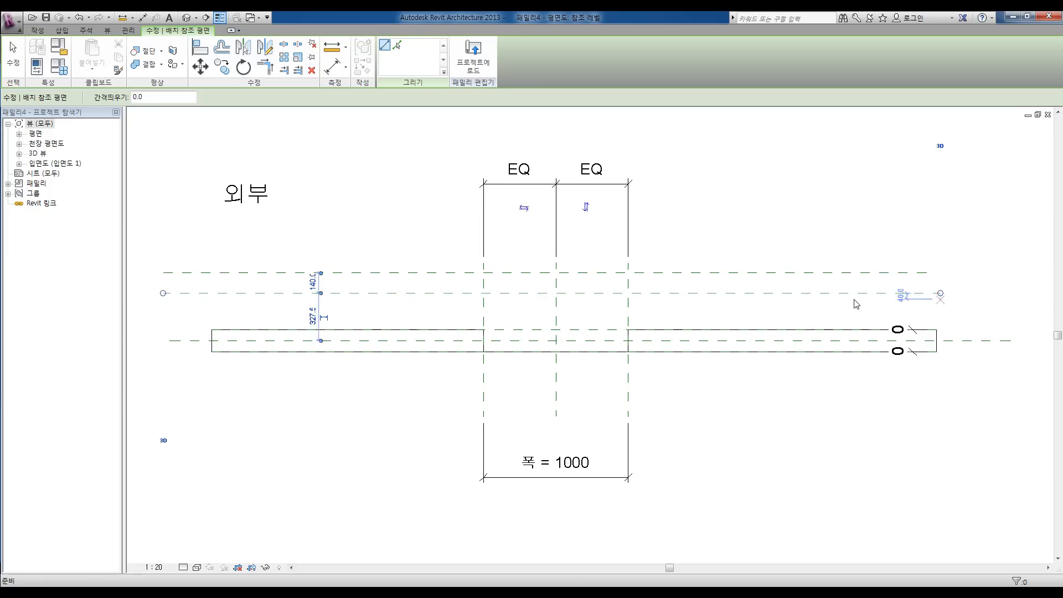
key(Escape)
key(Escape)
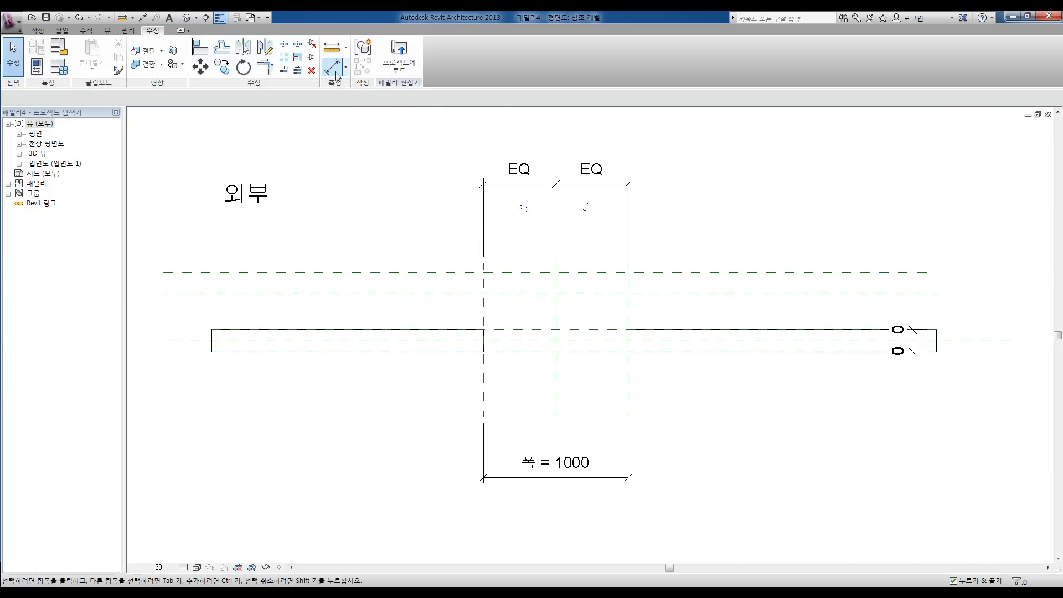
Step: Dimension the outer new reference plane to the wall's centre plane, and dimension the gap between the two new planes
click(336, 74)
click(185, 272)
click(170, 341)
click(165, 268)
click(182, 274)
click(186, 293)
click(187, 253)
middle_drag(208, 254, 237, 255)
key(Escape)
key(Escape)
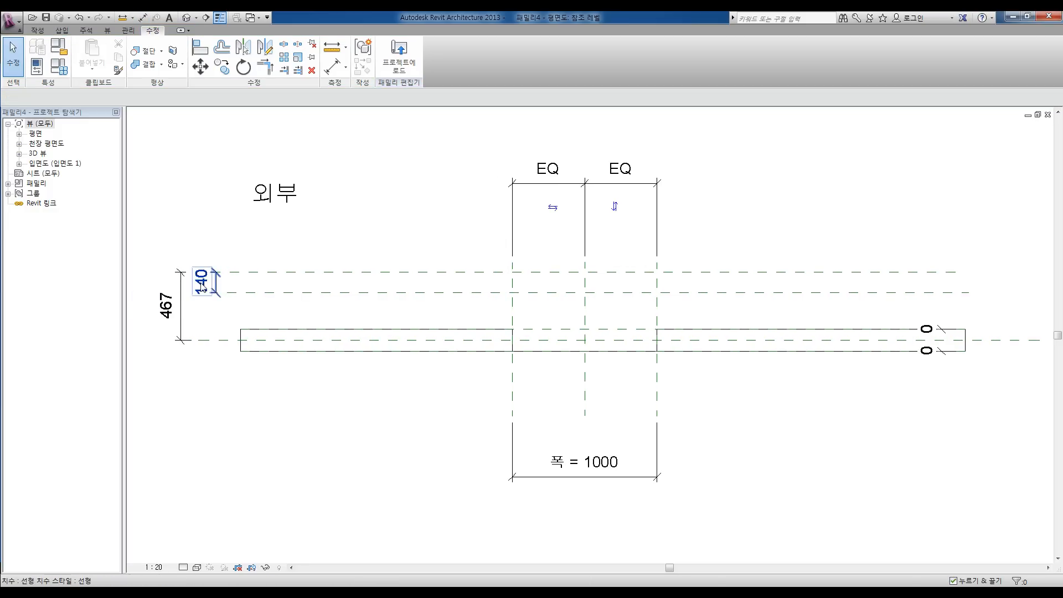
Step: Label the dimension between the two new reference planes with a new family parameter named A
click(202, 283)
click(239, 99)
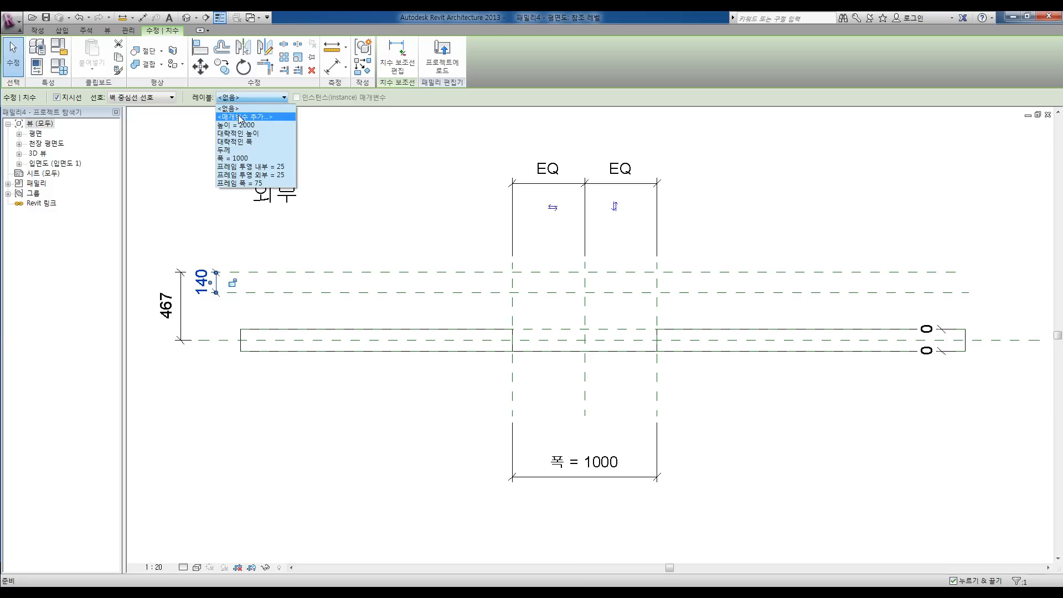
click(240, 117)
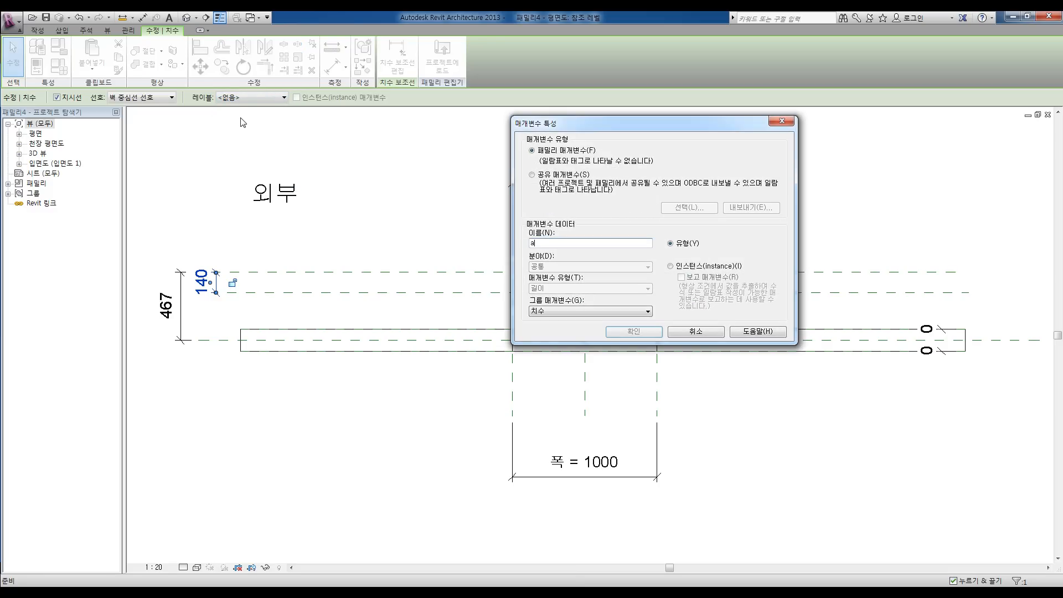
text(A)
click(633, 331)
Step: Label the dimension from the outer reference plane to the wall centre with a new family parameter named B
click(166, 305)
click(252, 97)
click(241, 116)
text(B)
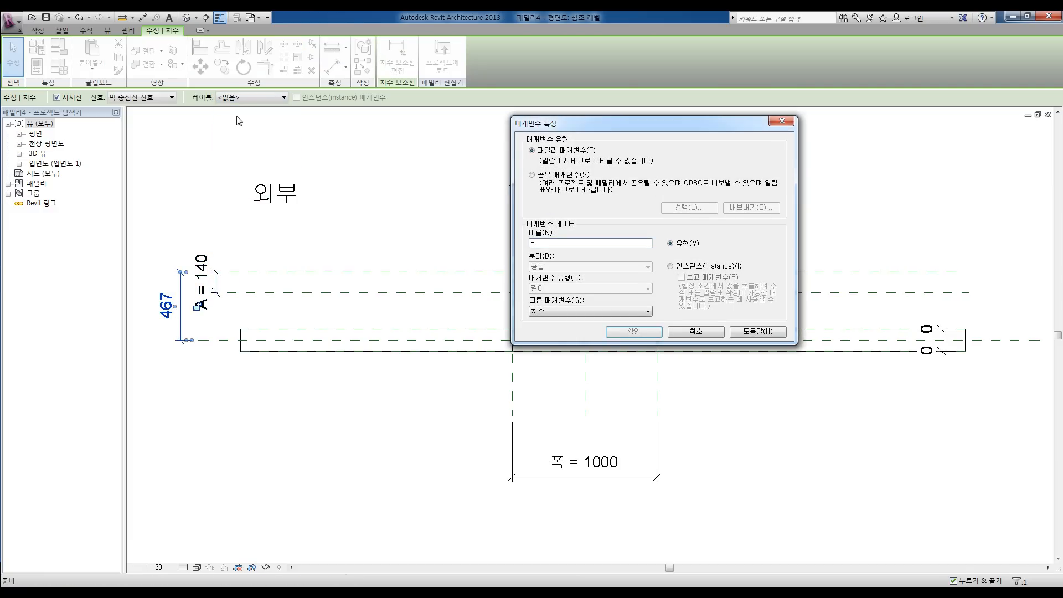
click(626, 330)
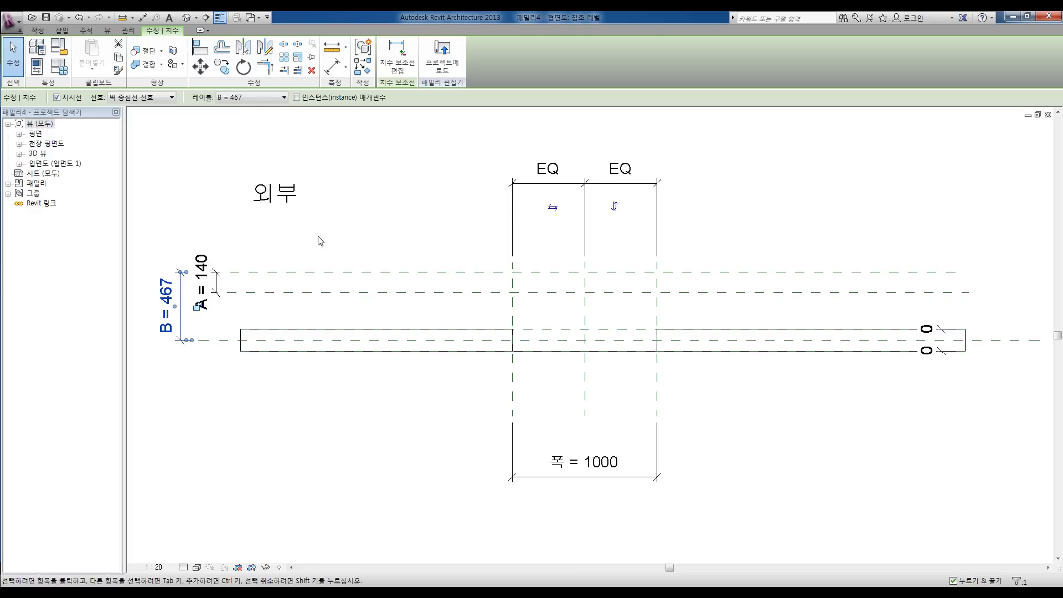
click(362, 239)
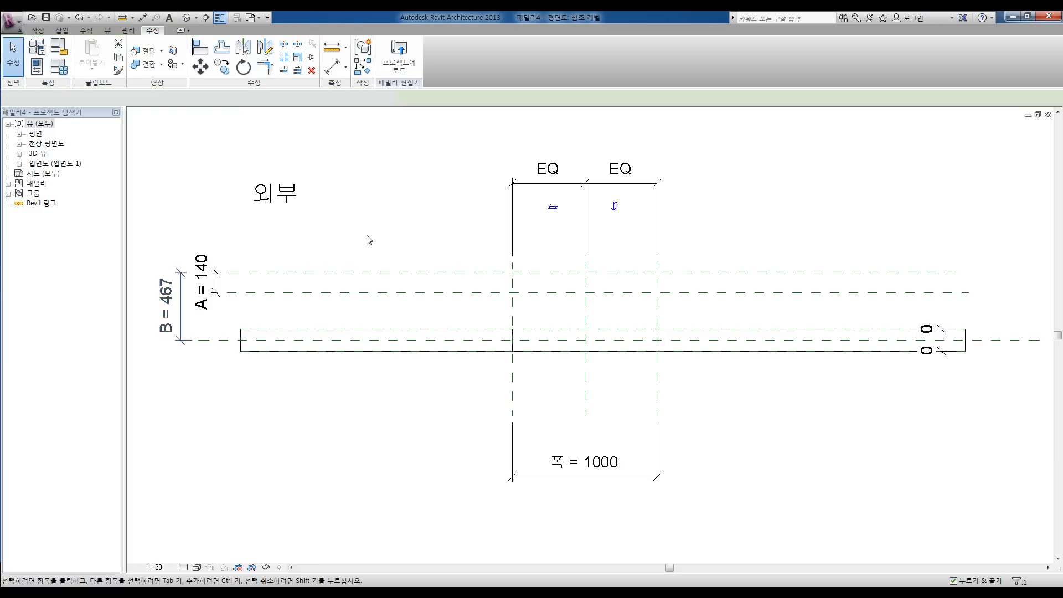
Step: Show the element properties and name the new reference plane nearer the wall CEN
click(286, 293)
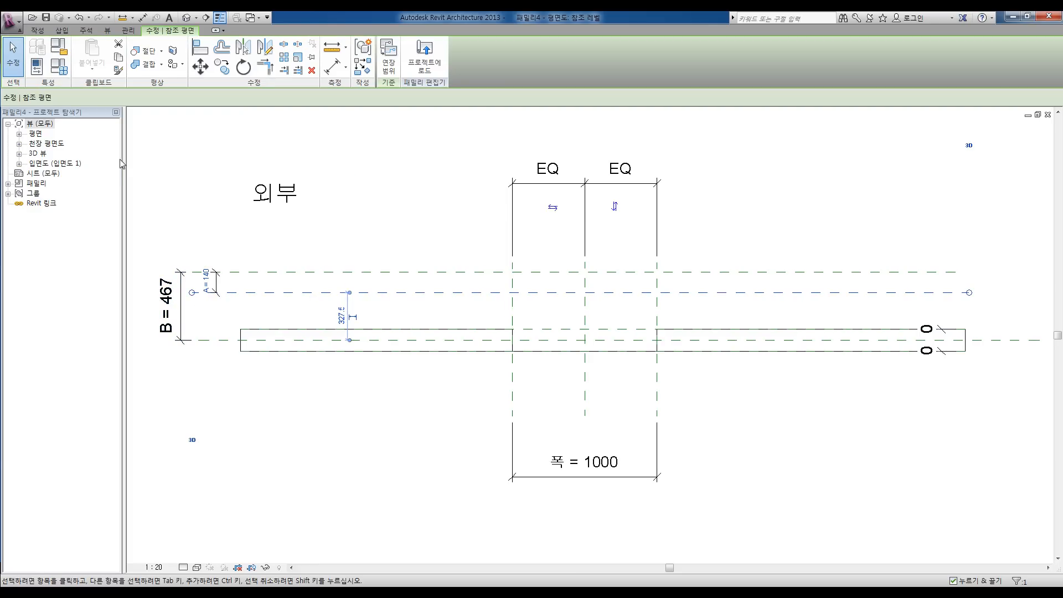
click(163, 162)
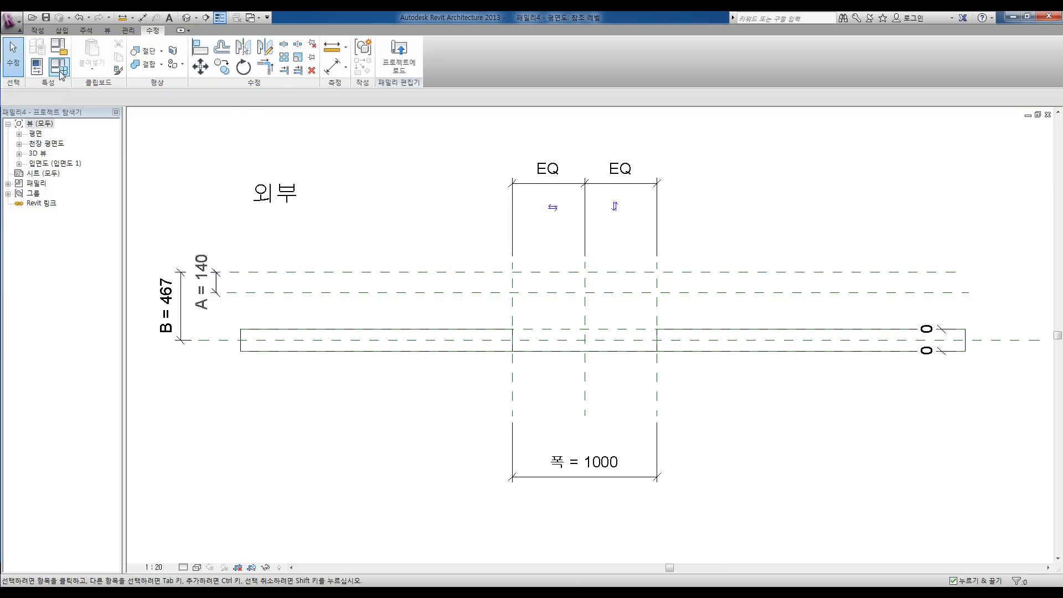
click(36, 66)
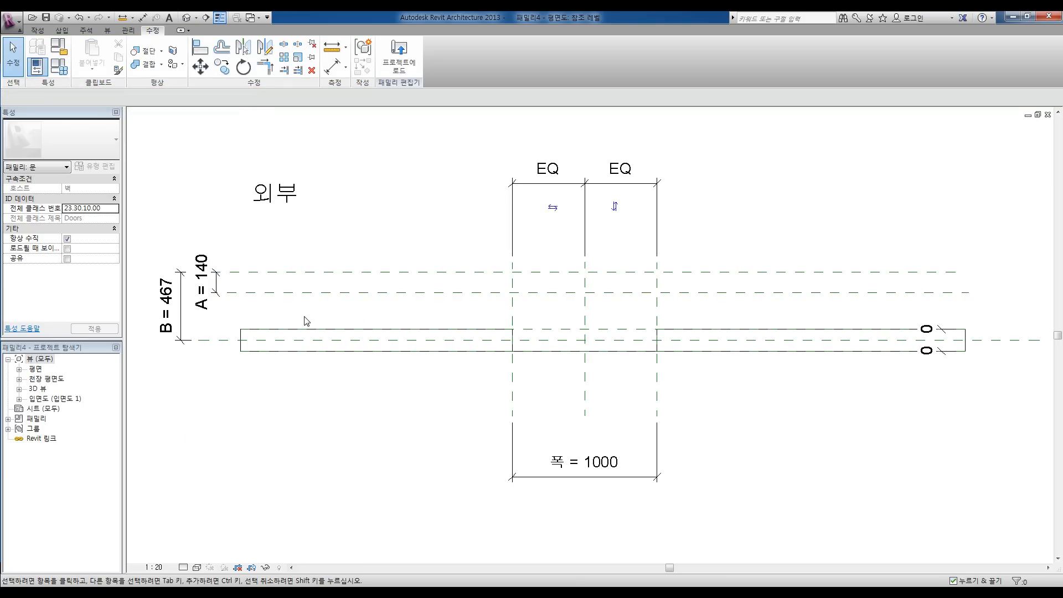
click(298, 294)
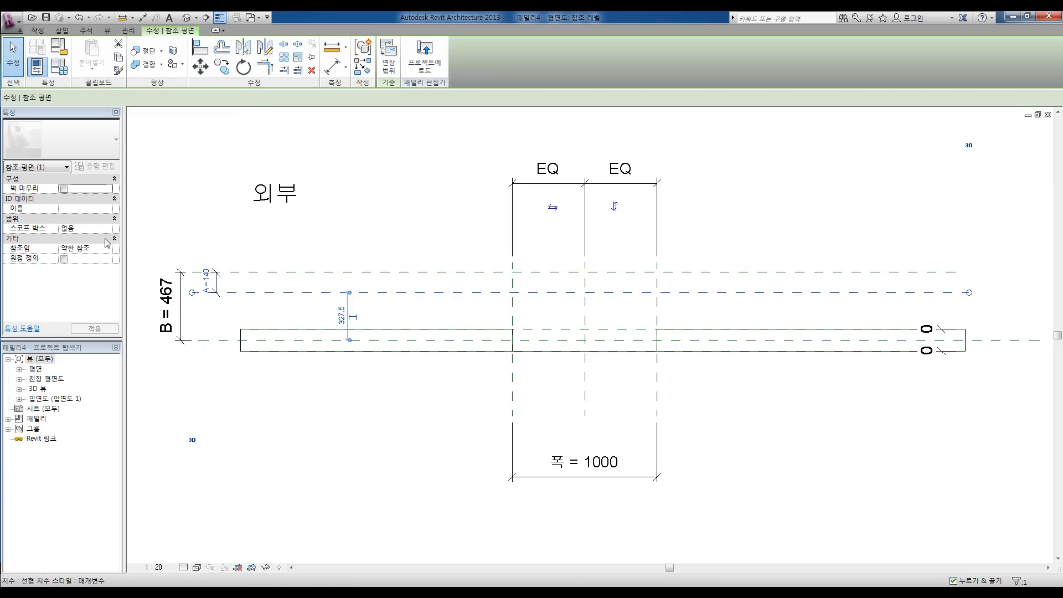
click(85, 207)
text(CEN)
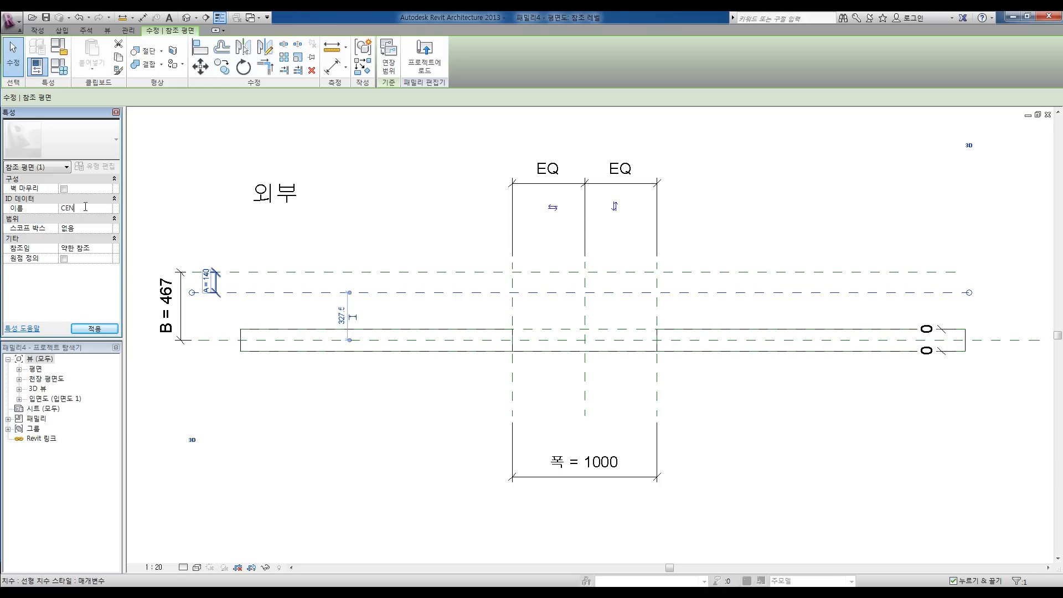
key(Escape)
Step: Name the outermost new reference plane CEN Re
click(290, 272)
click(79, 208)
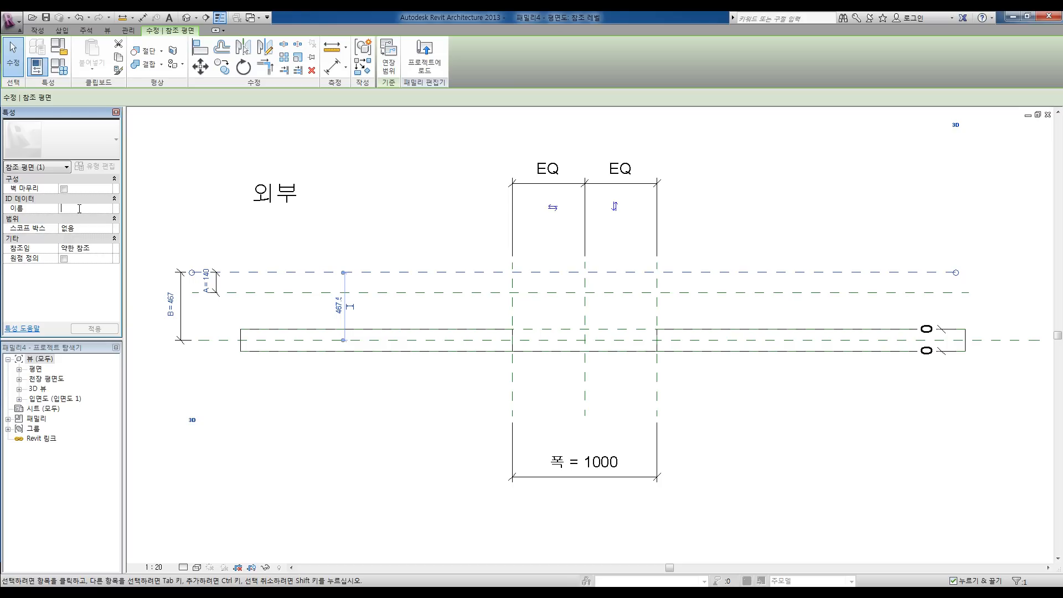
text(CEN Re)
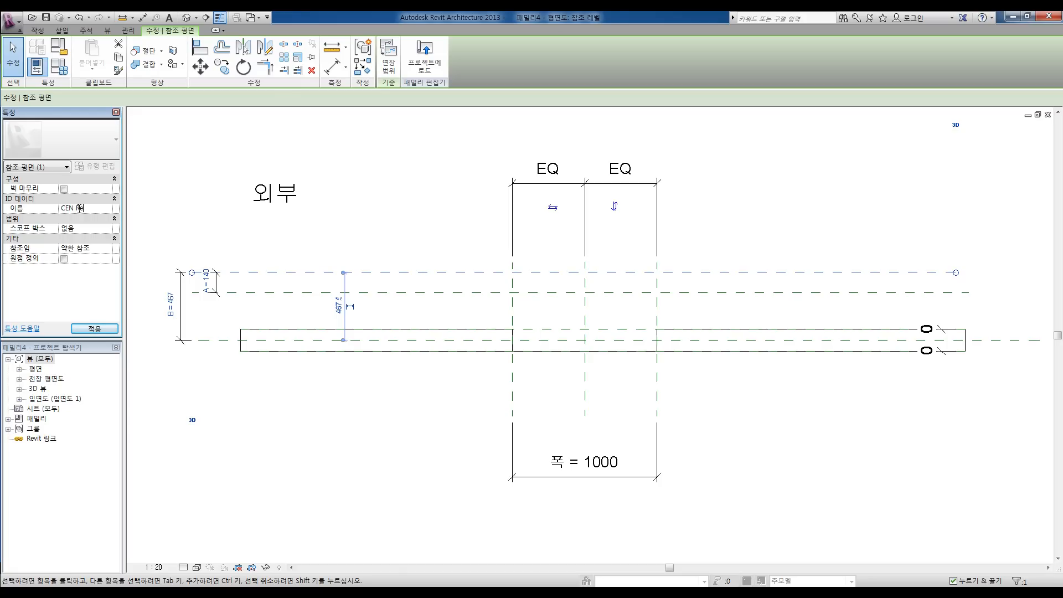
click(234, 247)
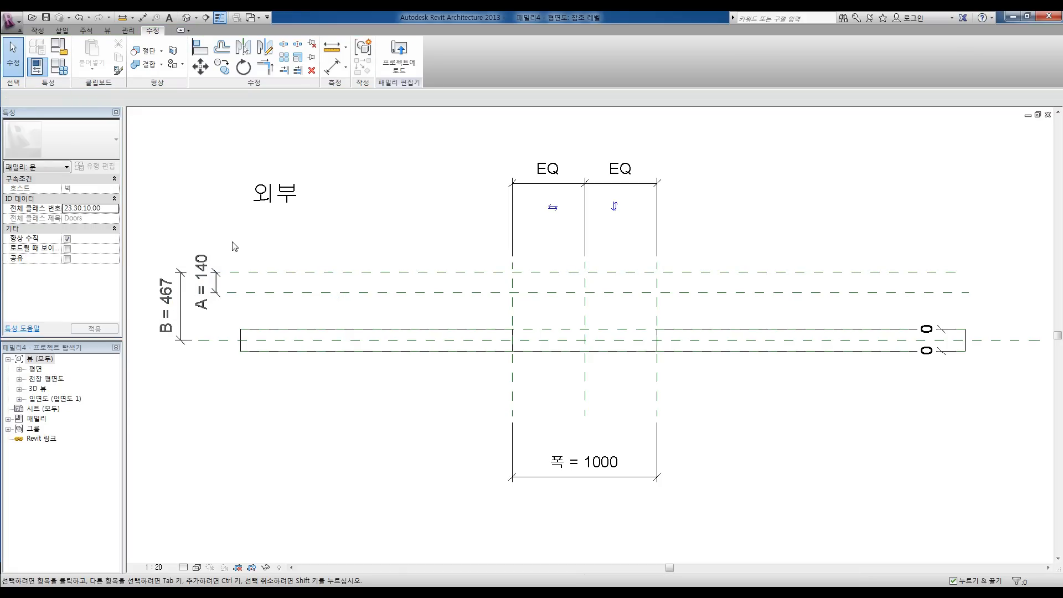
click(244, 292)
click(260, 264)
Step: Add a length type parameter named 중심 이동 under the dimensions group in the family types
middle_drag(225, 244, 259, 242)
click(59, 67)
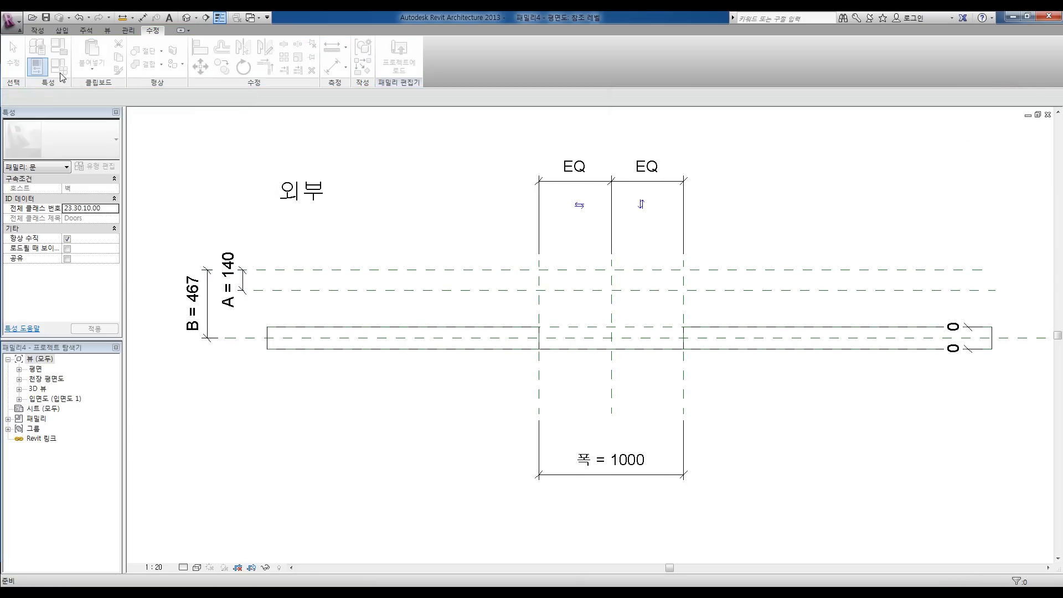
drag(565, 108, 468, 140)
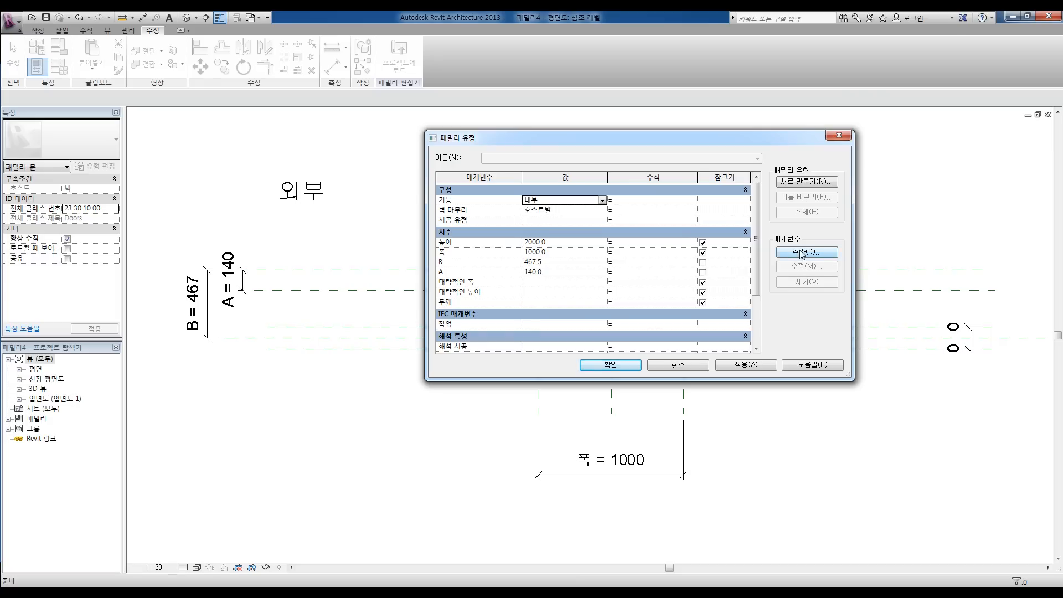
click(802, 254)
drag(646, 126, 573, 123)
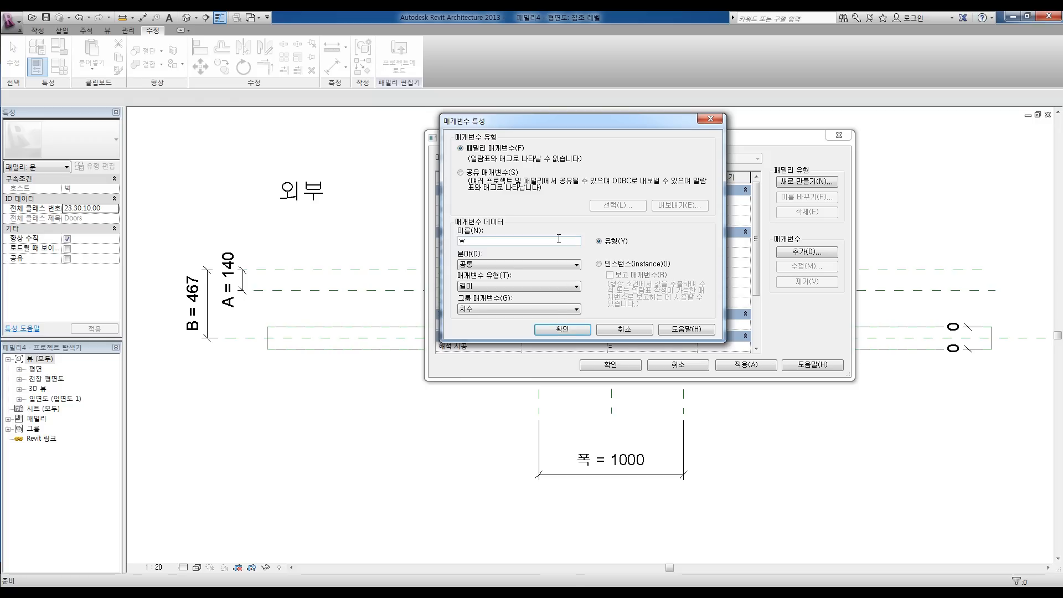
text(중심 이름)
key(BackSpace)
text(동)
click(563, 330)
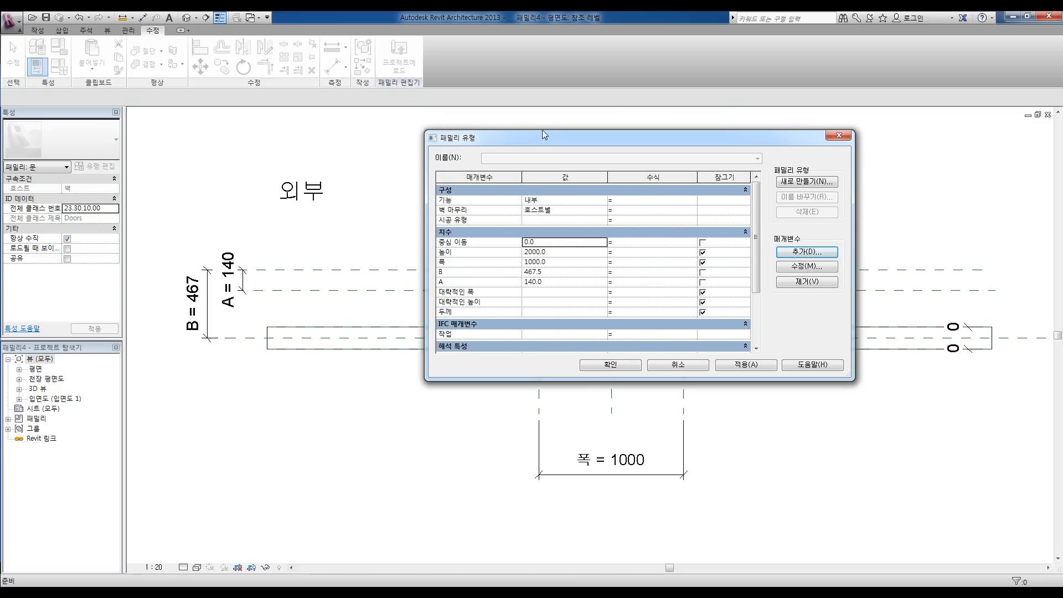
Step: Set the formula of parameter A to abs(중심 이동 * 1), widening the formula column
drag(540, 137, 563, 115)
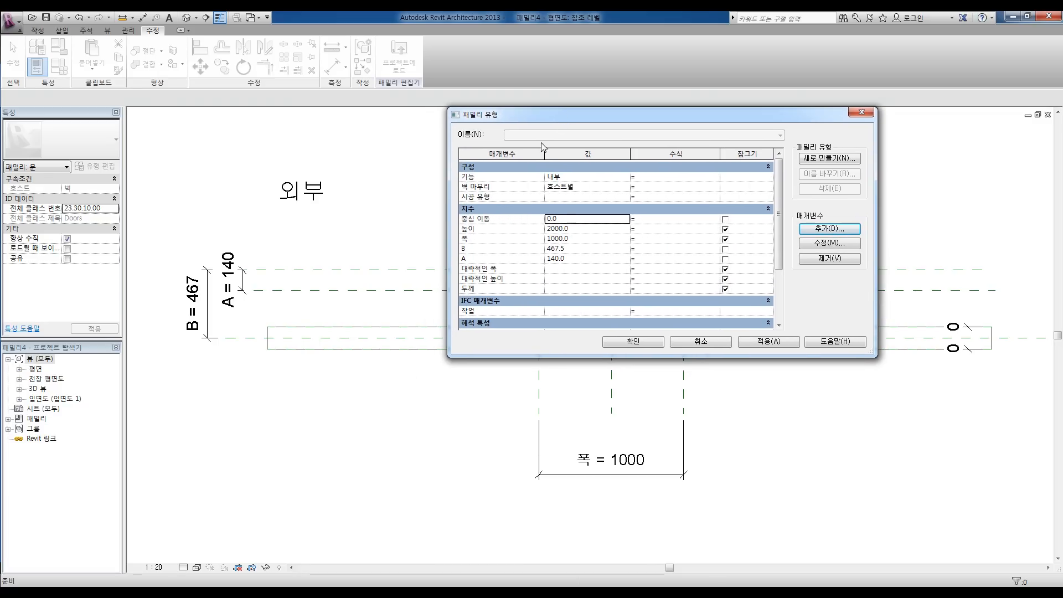
click(565, 220)
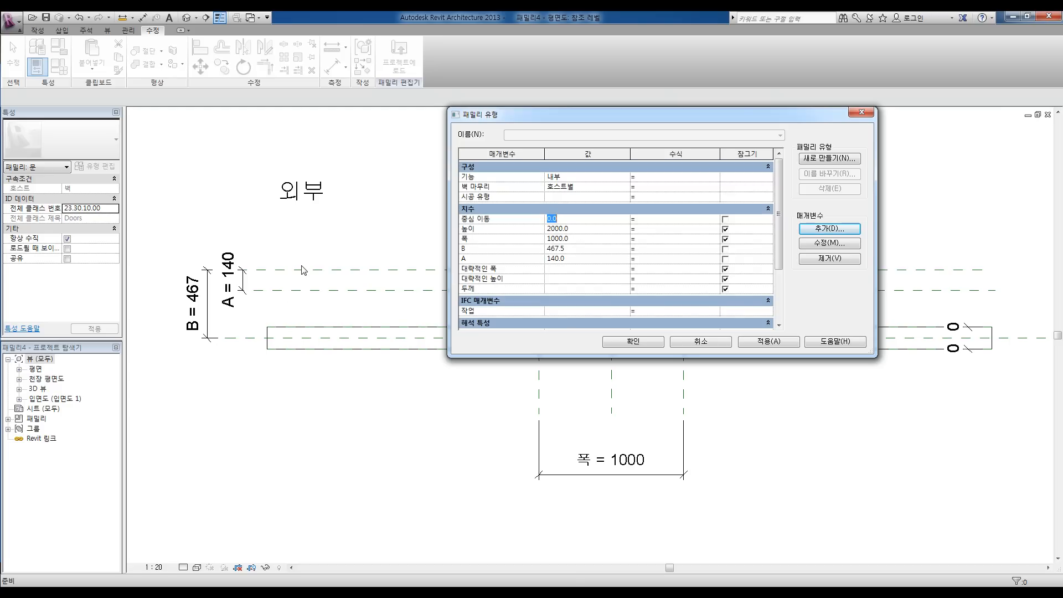
click(590, 259)
click(649, 258)
drag(630, 154, 613, 155)
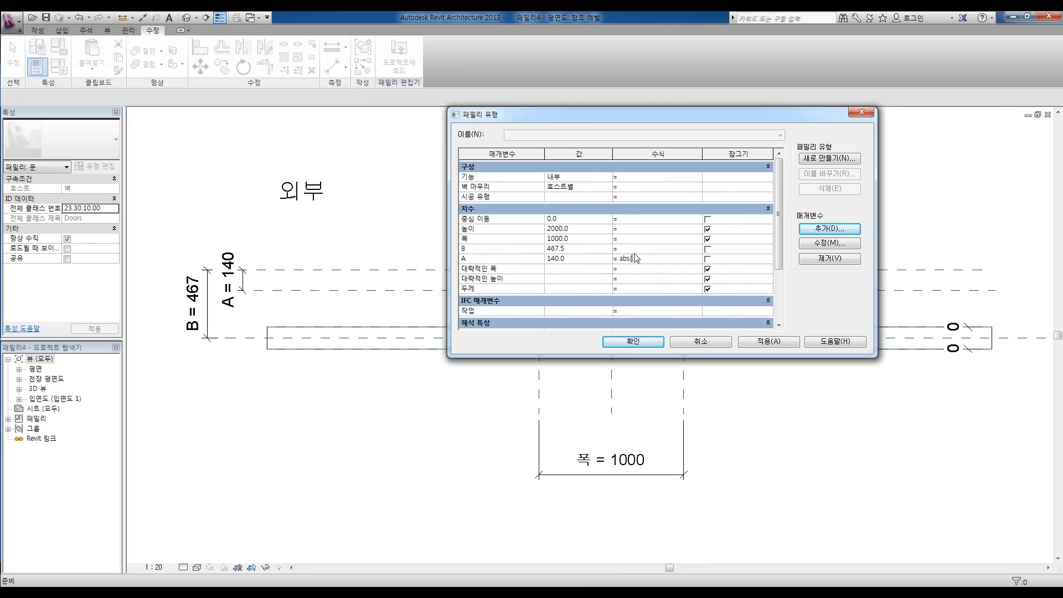
text(중심 이동 * 1)
Step: Set the formula of parameter B to A + (중심 이동 * 1) and apply it
click(637, 248)
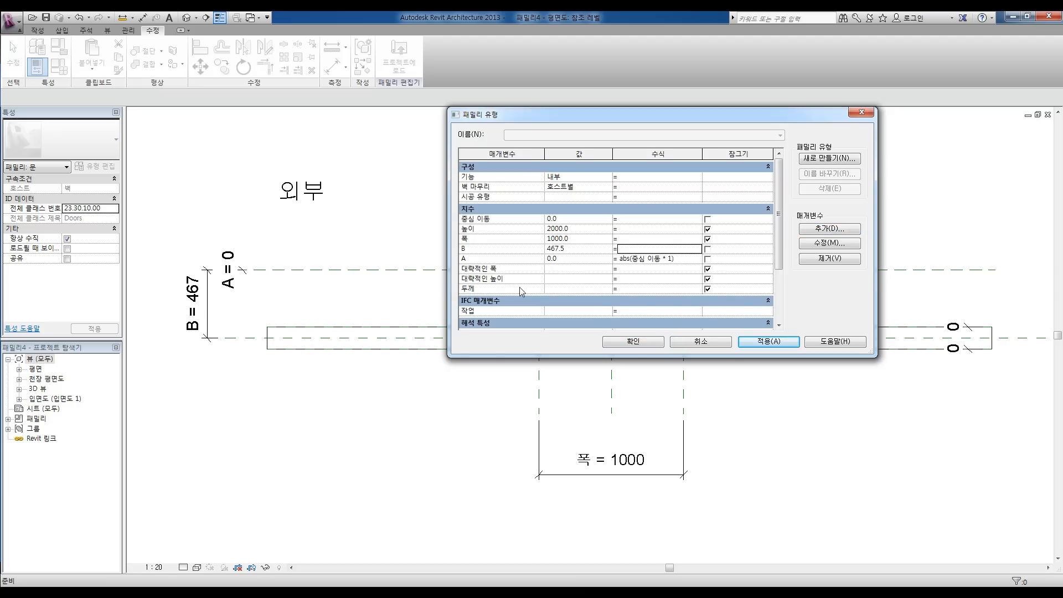
click(624, 248)
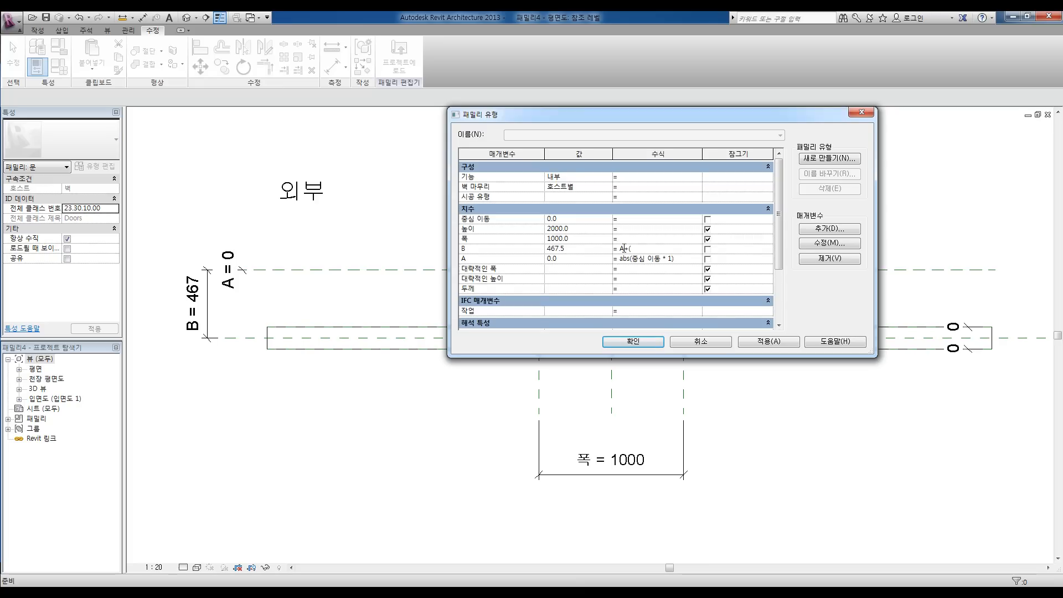
text(중시 이ㄷ)
click(767, 341)
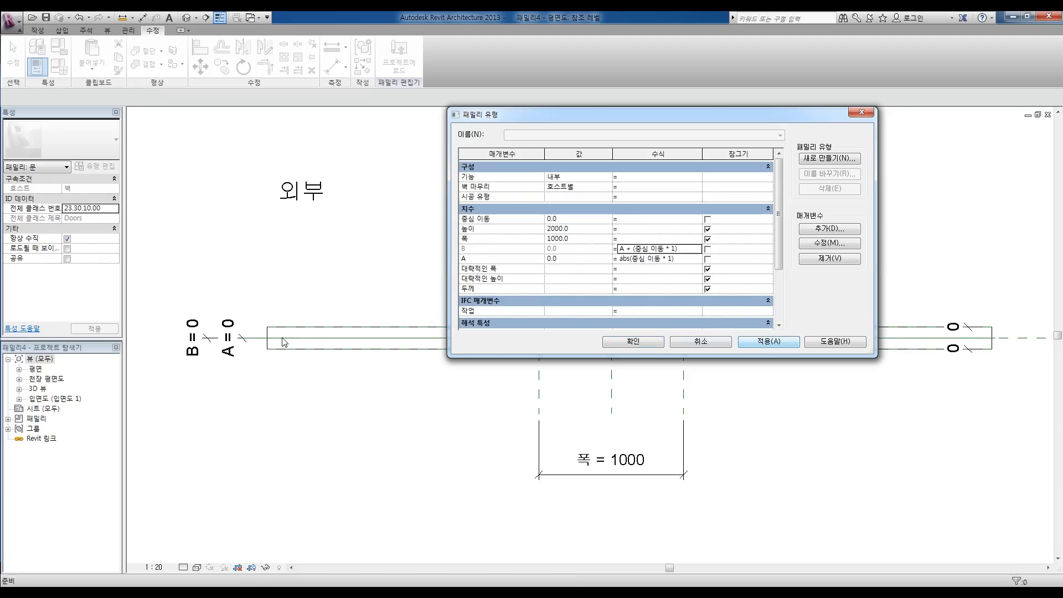
Step: Test the formulas by applying -100 and 100 as values of the 중심 이동 parameter
click(582, 219)
text(=100)
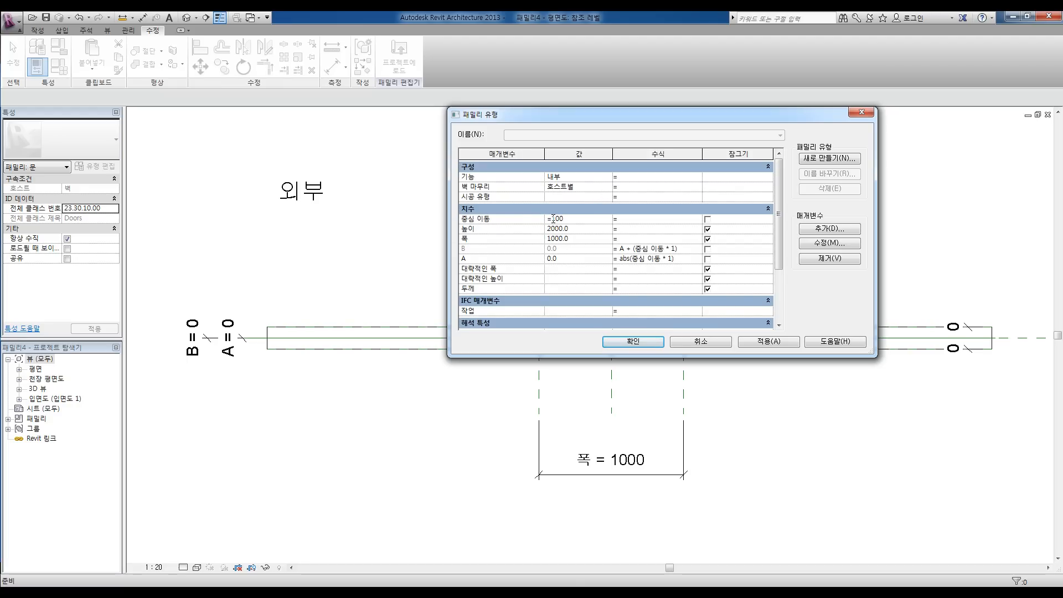
click(520, 222)
text(-100)
click(748, 343)
click(574, 220)
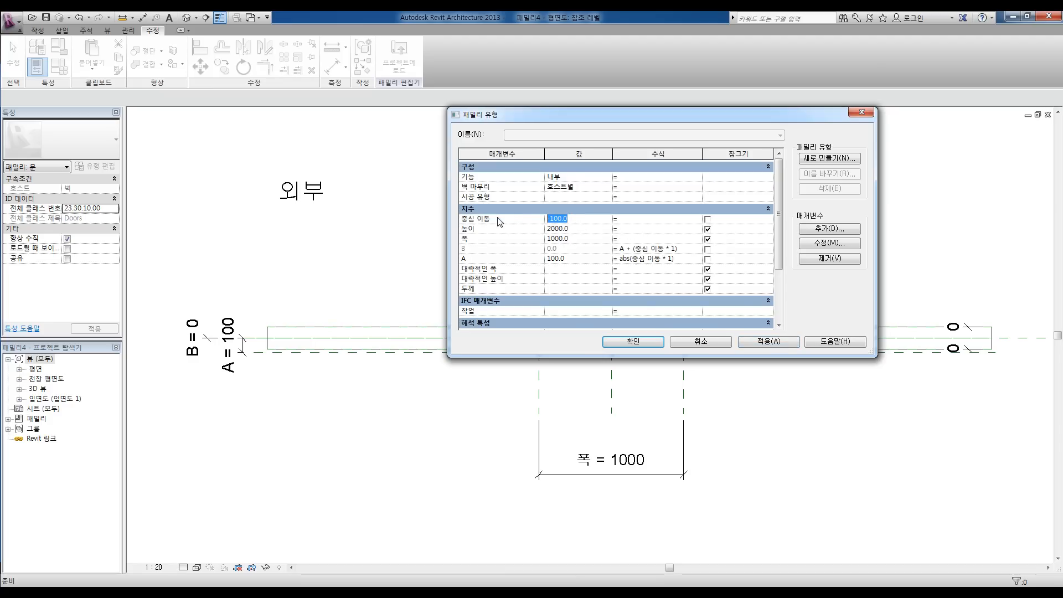
text(100)
click(765, 343)
Step: Set the 중심 이동 parameter to 200, apply it and accept the family types
click(577, 222)
text(200)
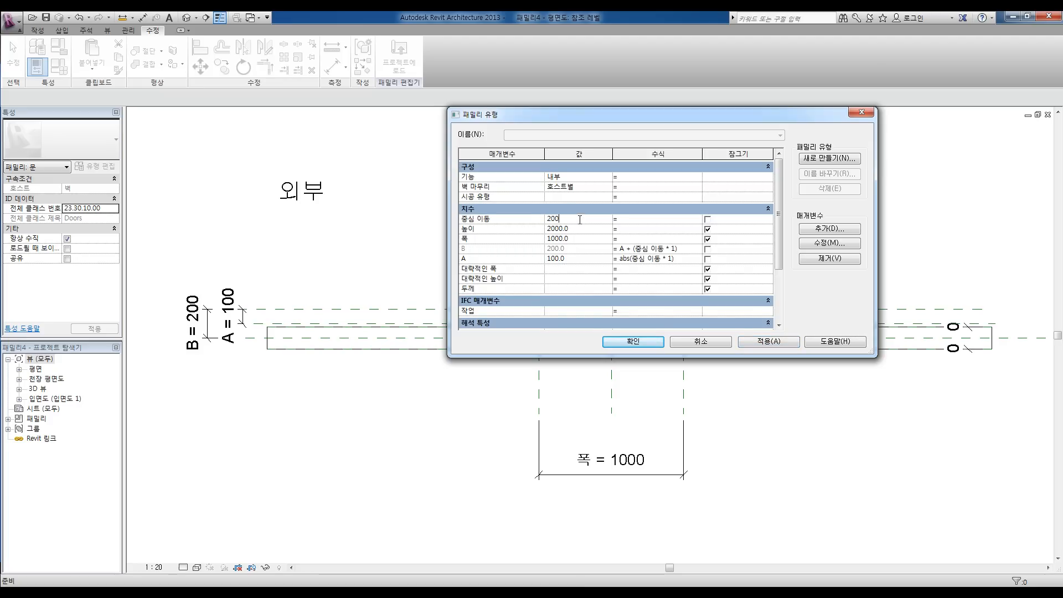
click(750, 340)
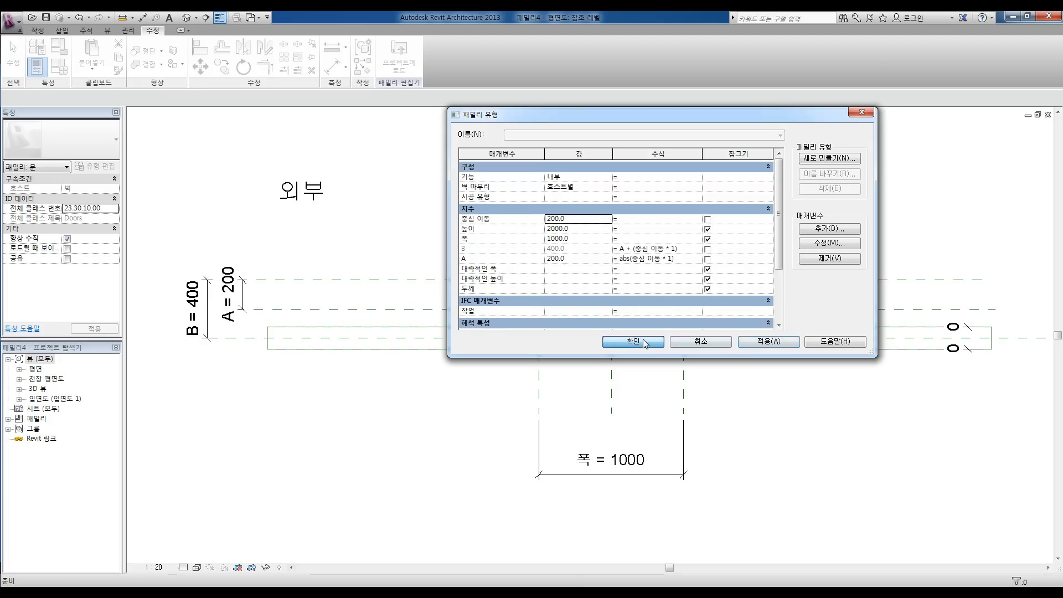
click(633, 342)
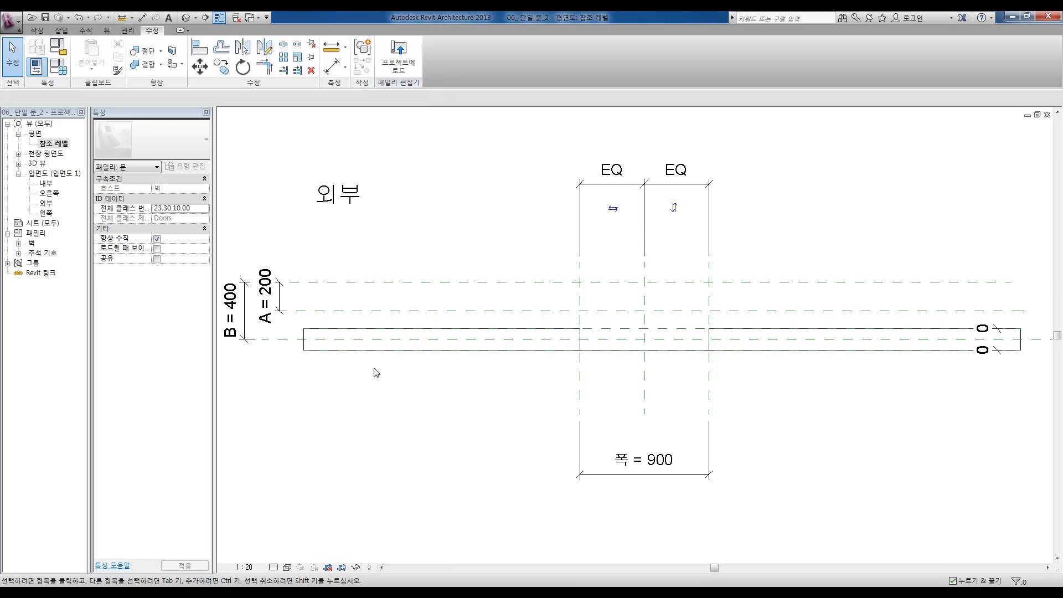
Step: Set the work plane by picking the CEN reference plane and open the 내부 elevation for sketching
click(330, 311)
click(304, 246)
click(36, 30)
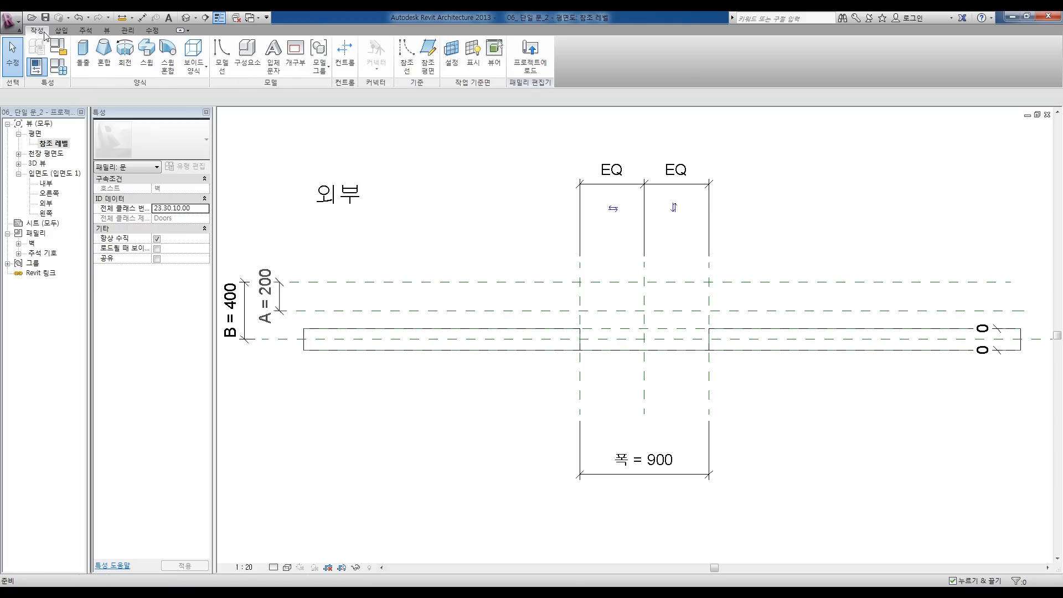
click(452, 53)
click(116, 135)
click(146, 181)
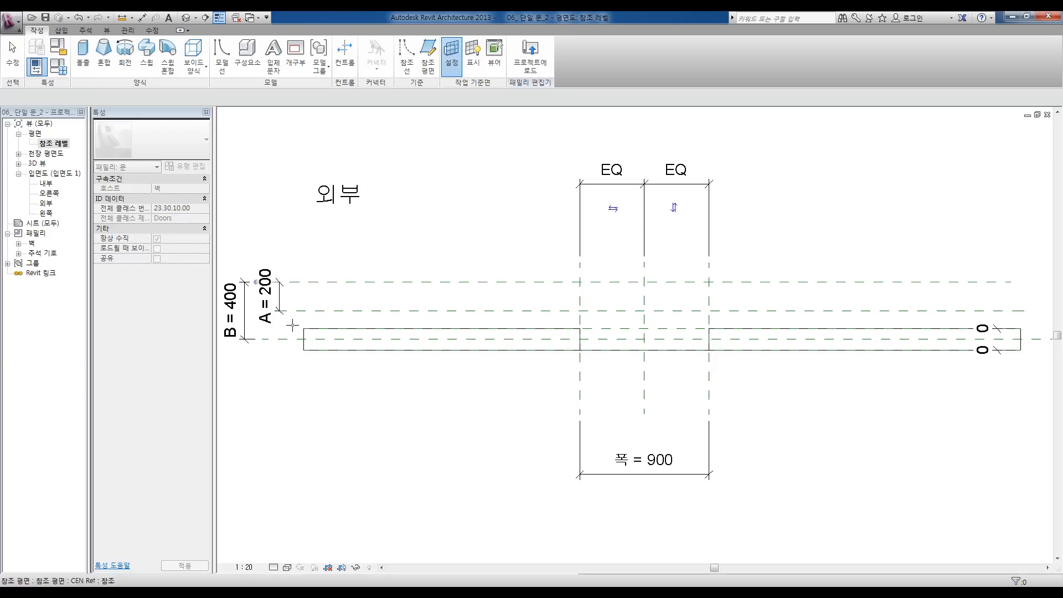
click(319, 310)
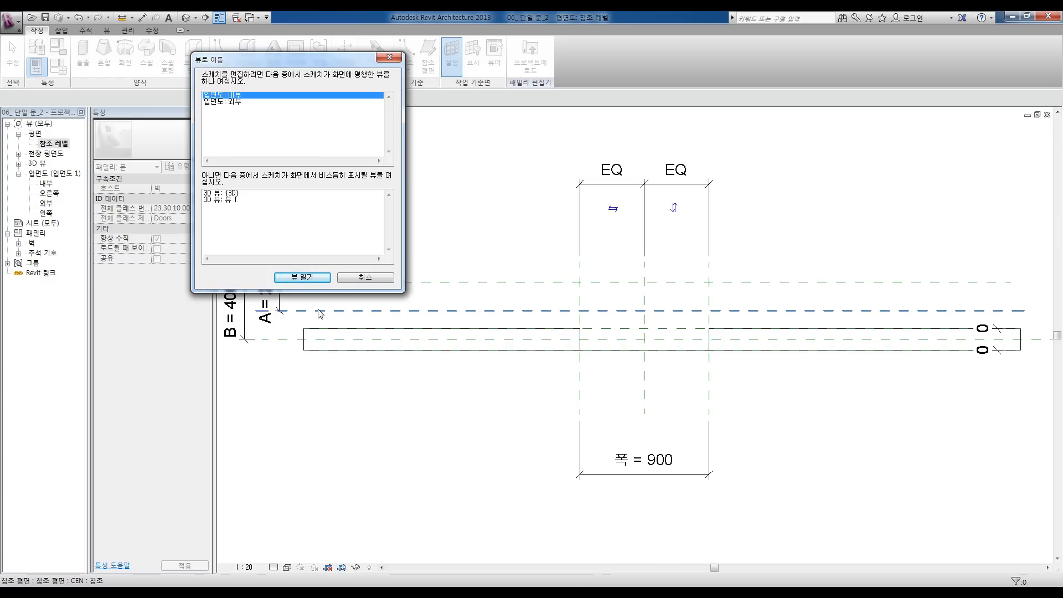
click(294, 278)
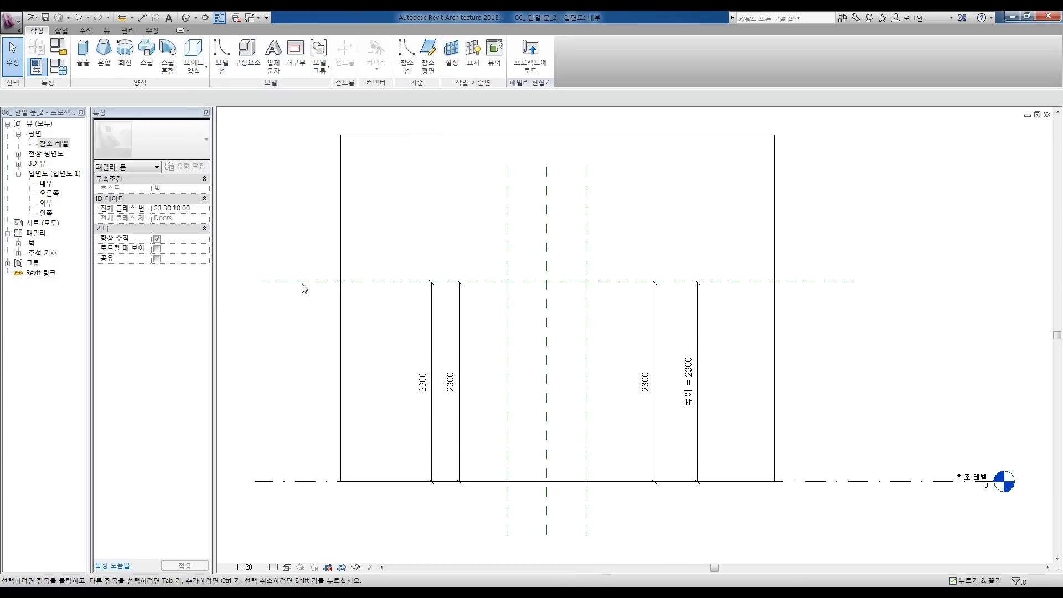
Step: Start a solid sweep and sketch its path along both sides and the head of the door opening, leaving the sill open
middle_drag(398, 372, 362, 351)
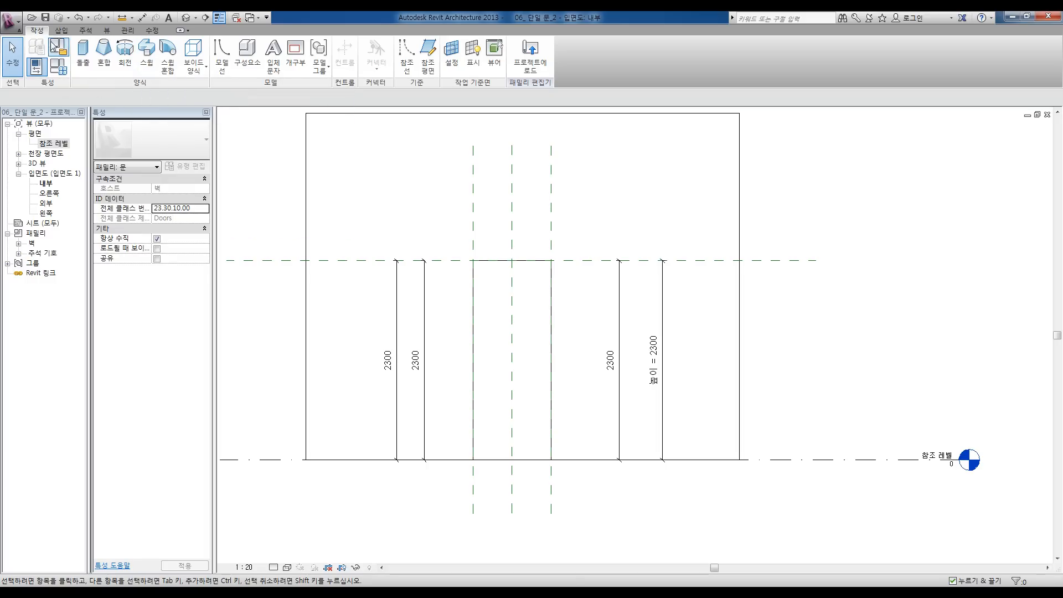
click(152, 67)
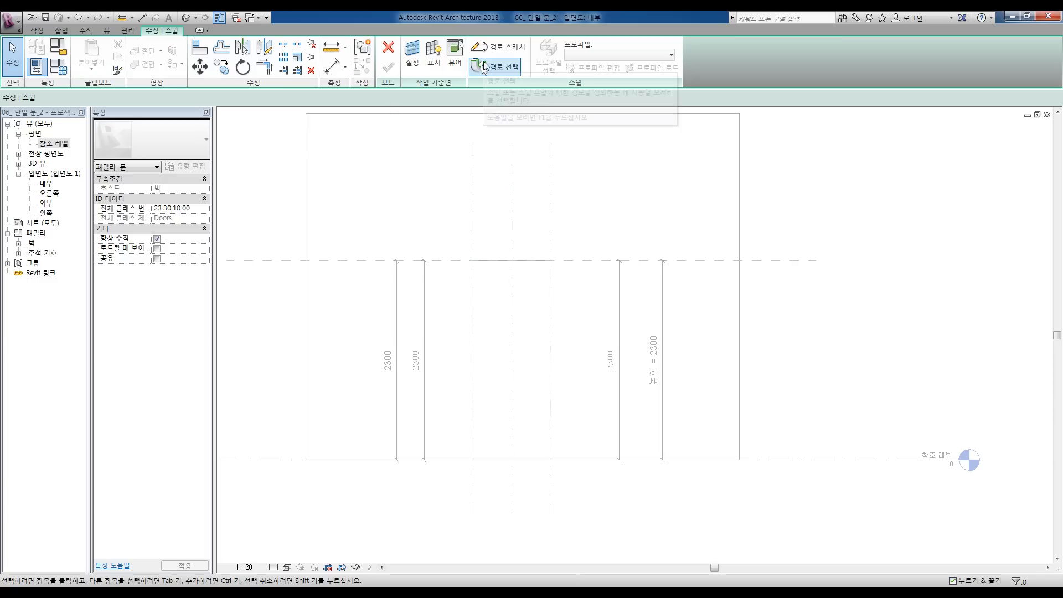
click(485, 51)
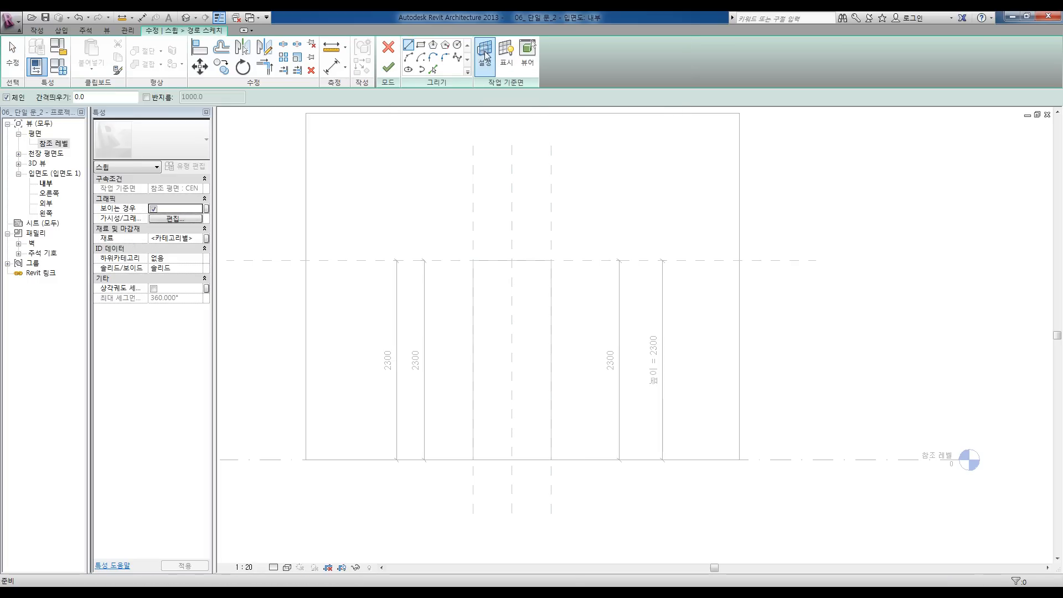
click(473, 459)
click(473, 260)
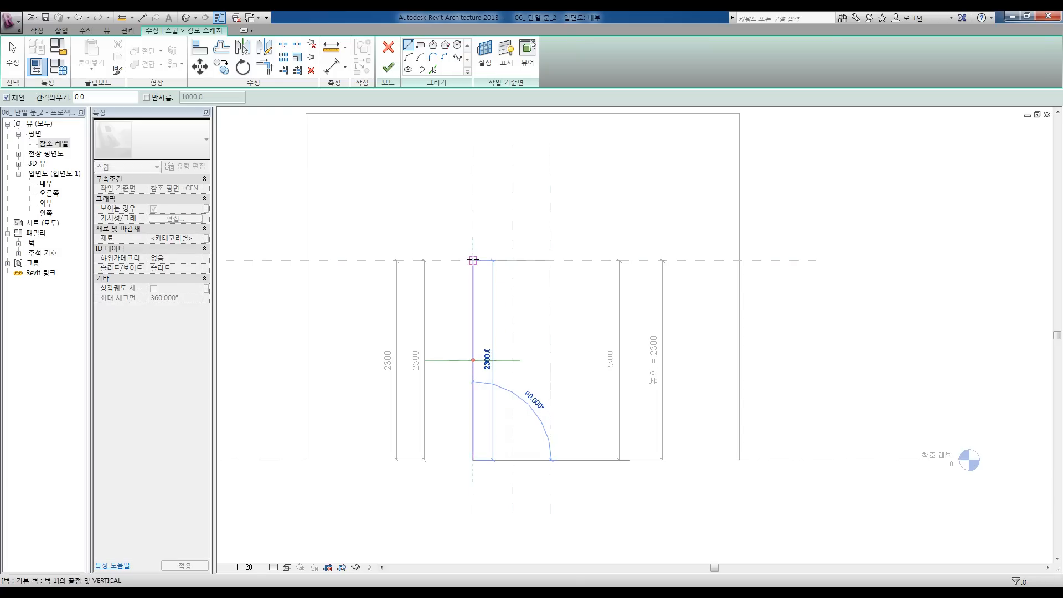
click(551, 260)
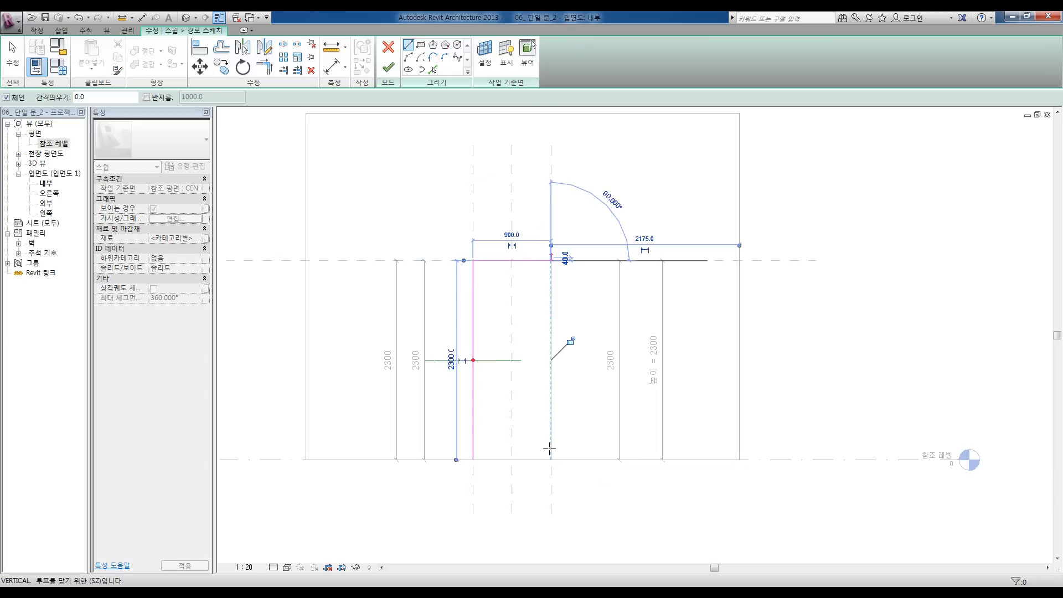
click(551, 459)
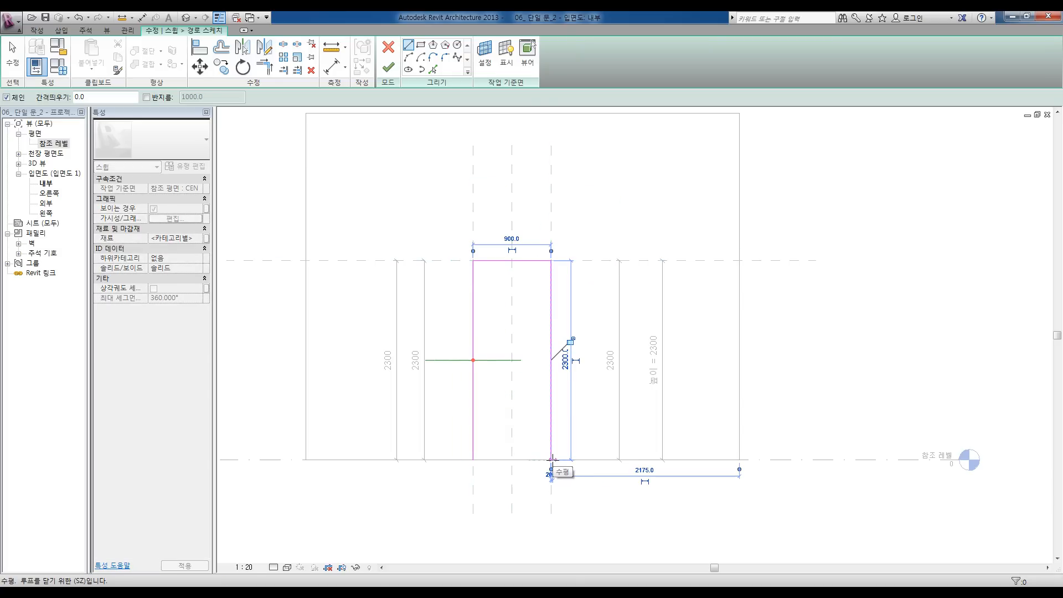
key(Escape)
key(Escape)
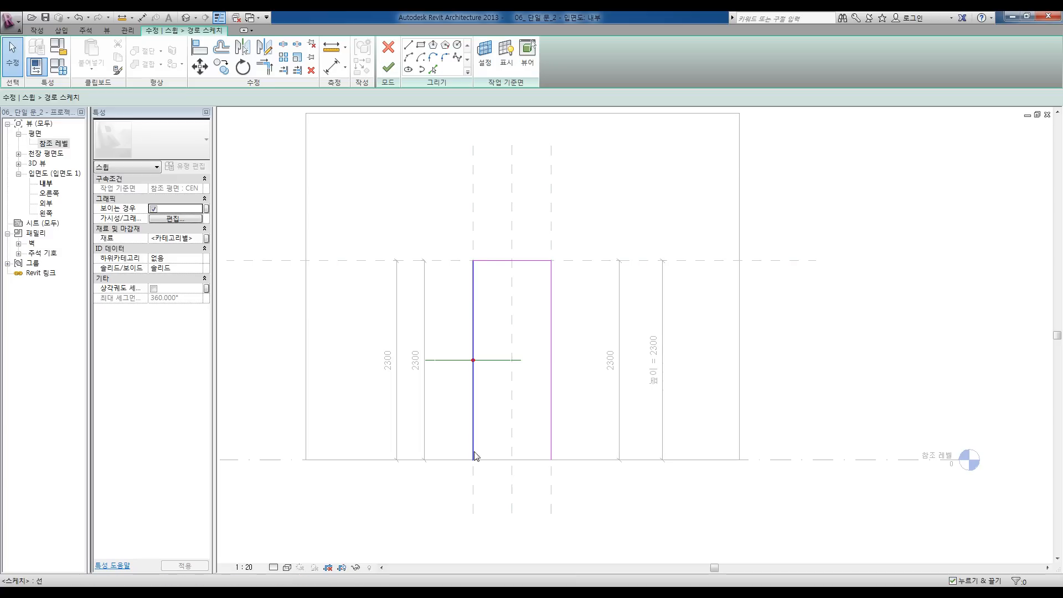
Step: Open the 참조 레벨 floor plan and finish the sweep path sketch
double_click(51, 146)
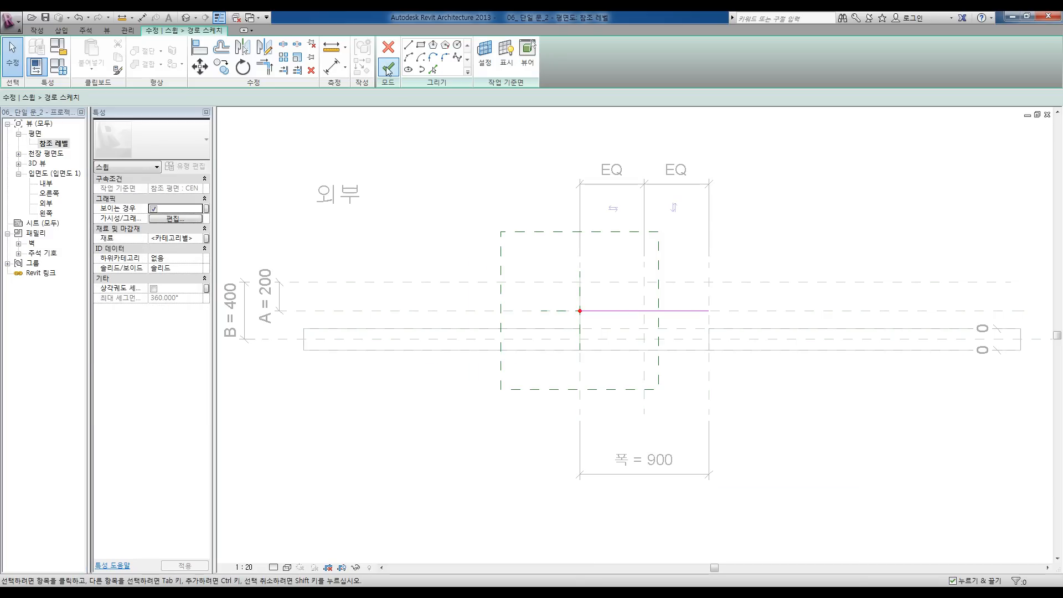
scroll(484, 299, up, 5)
middle_drag(483, 299, 431, 294)
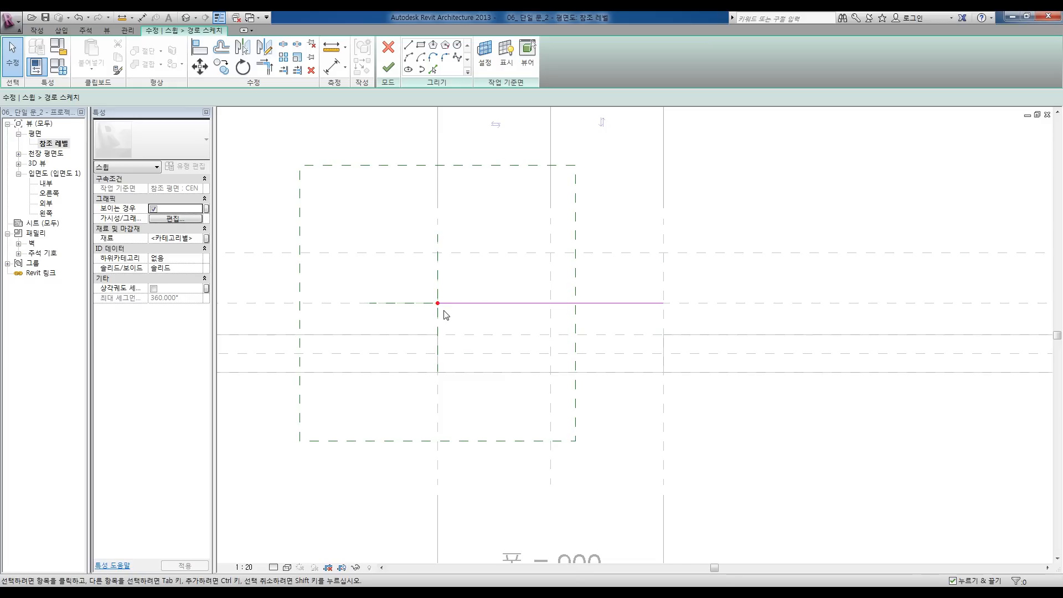
click(390, 70)
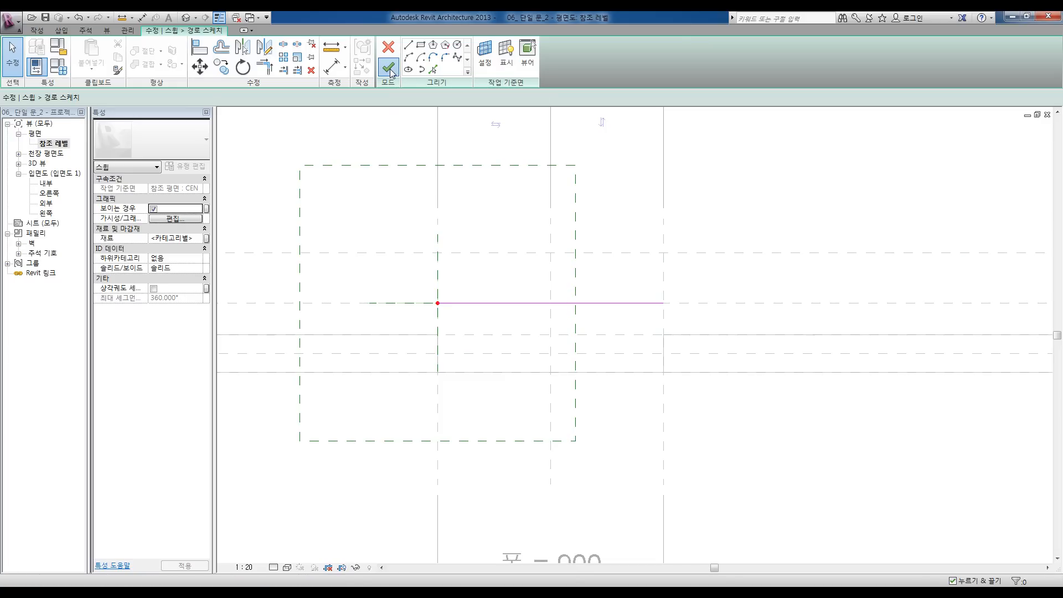
middle_drag(471, 271, 463, 253)
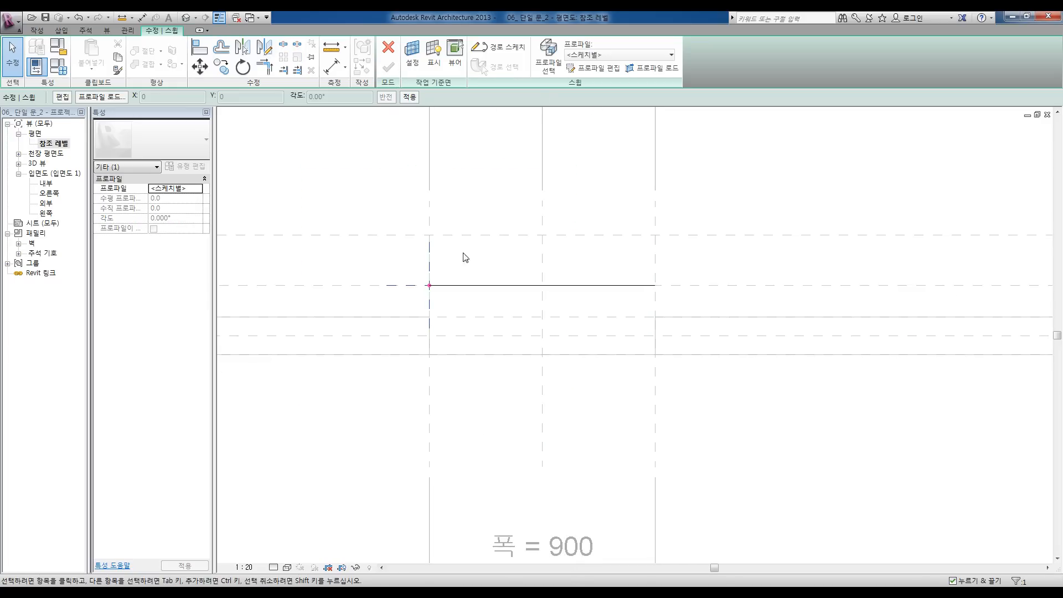
Step: Edit the sweep profile and add horizontal lines offset 100 mm on both sides of the CEN reference plane
click(596, 69)
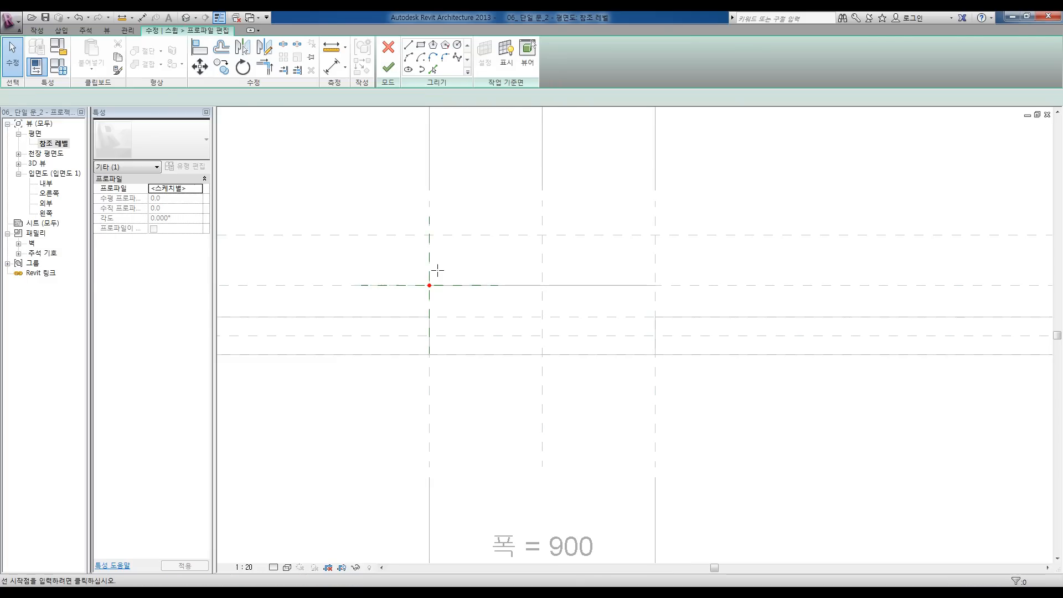
scroll(438, 272, up, 3)
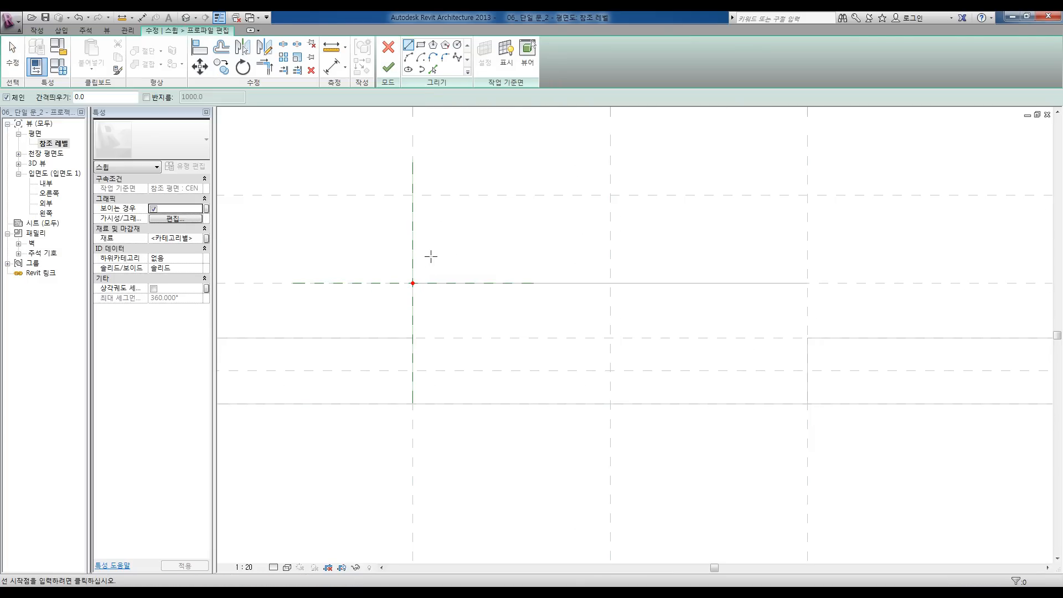
click(433, 69)
drag(66, 97, 1, 103)
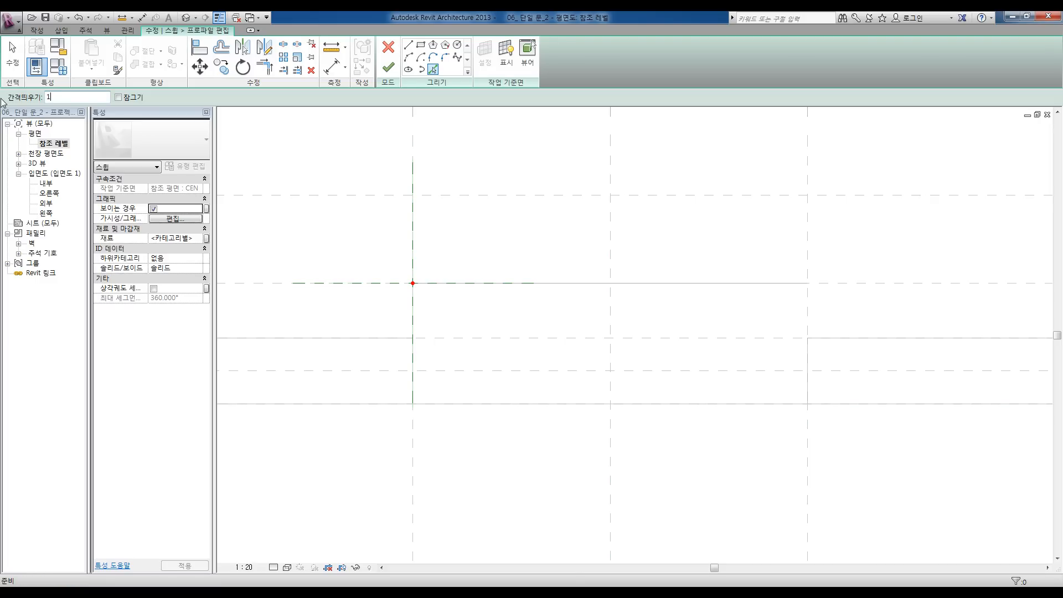
click(435, 285)
Step: Add two inner horizontal profile lines offset 50 mm inward from the outer pair
double_click(63, 100)
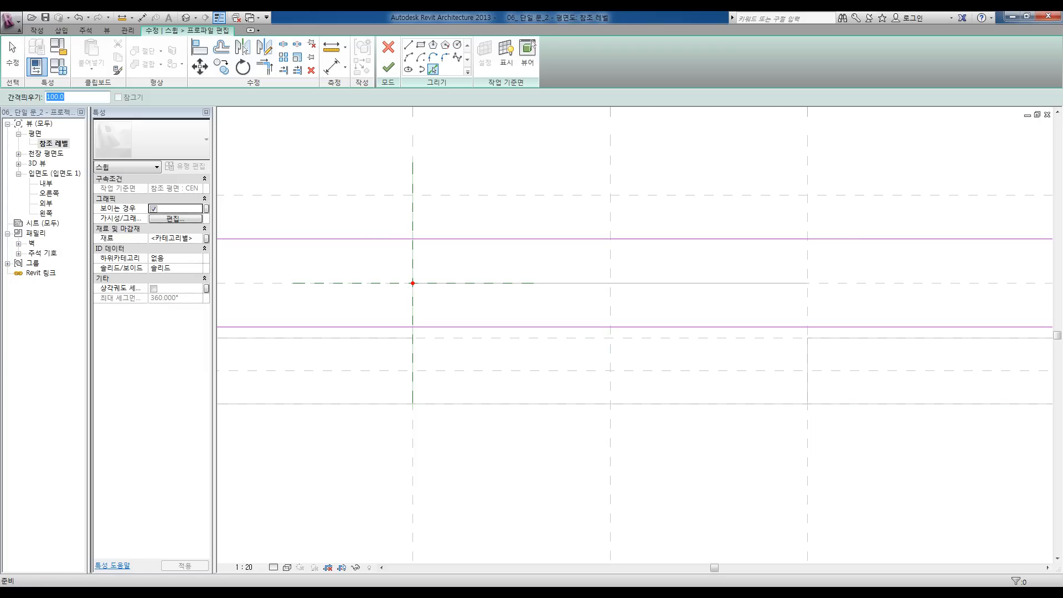
text(50)
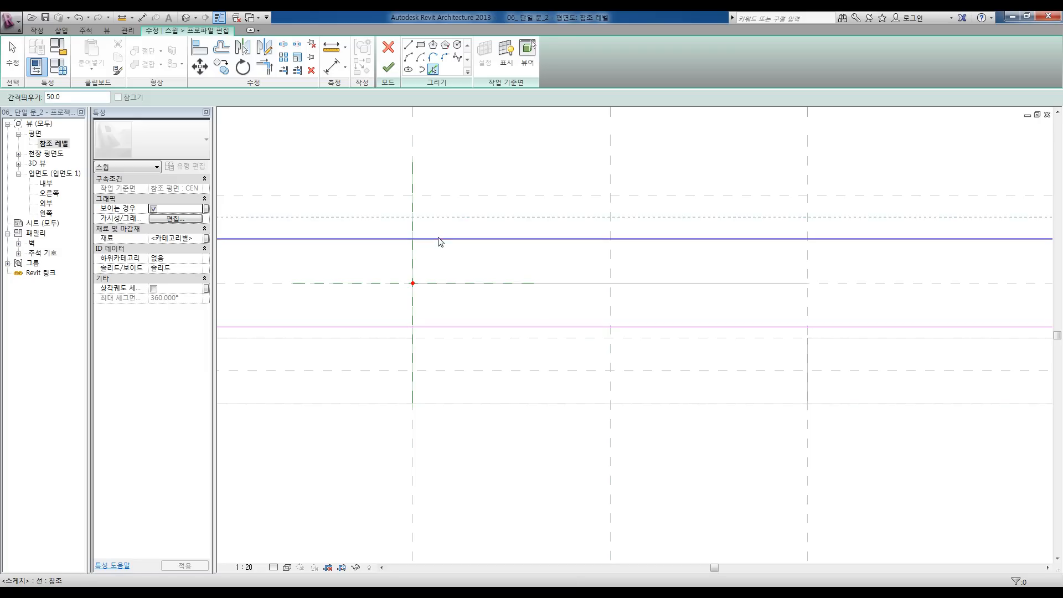
click(438, 247)
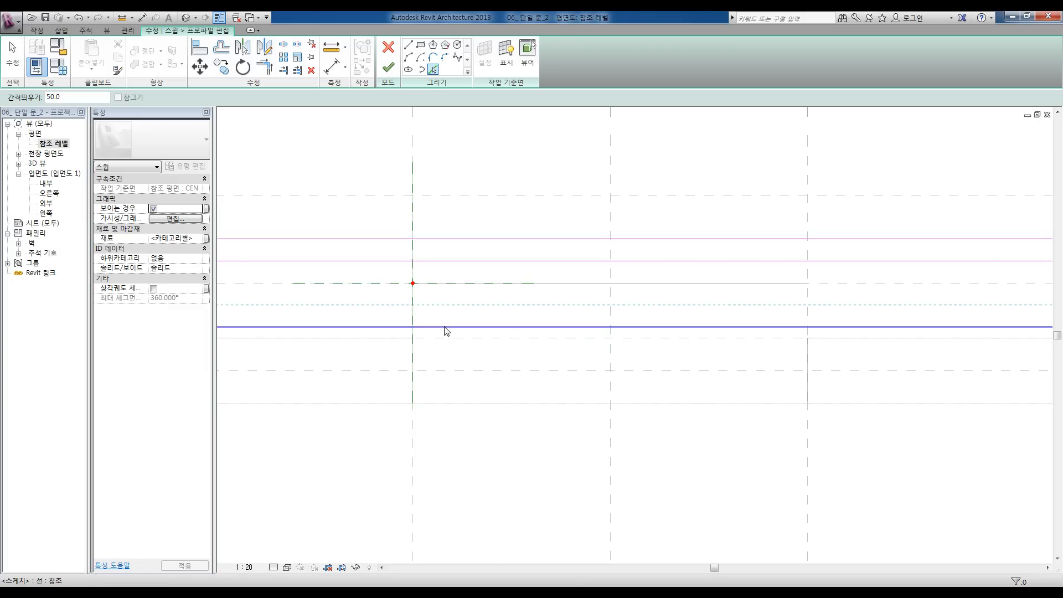
click(445, 326)
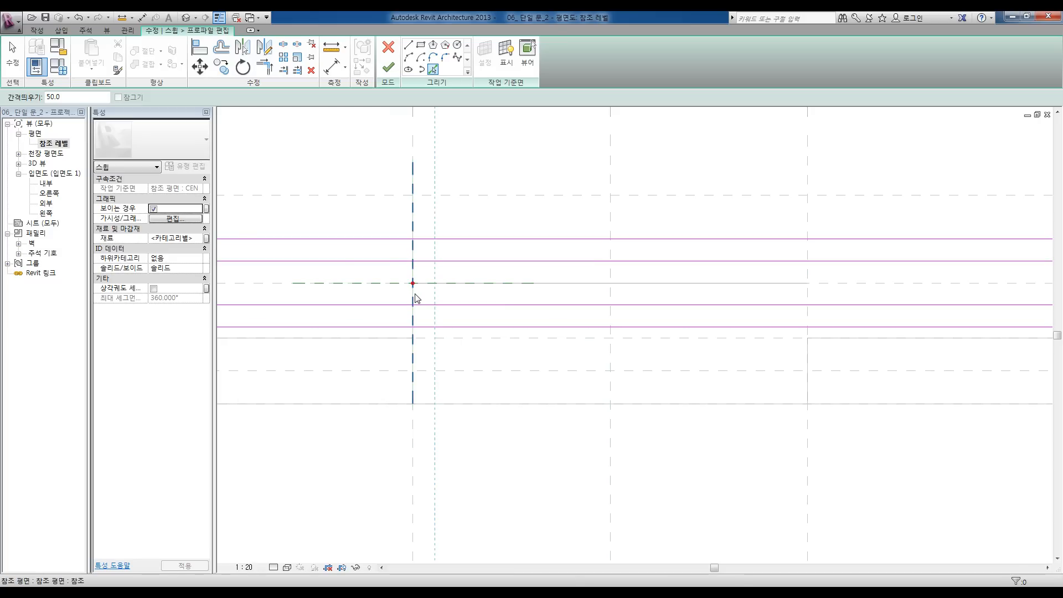
Step: Add a vertical profile line offset 50 mm into the opening from the jamb plane, and a second one offset back toward the jamb
click(414, 293)
double_click(53, 97)
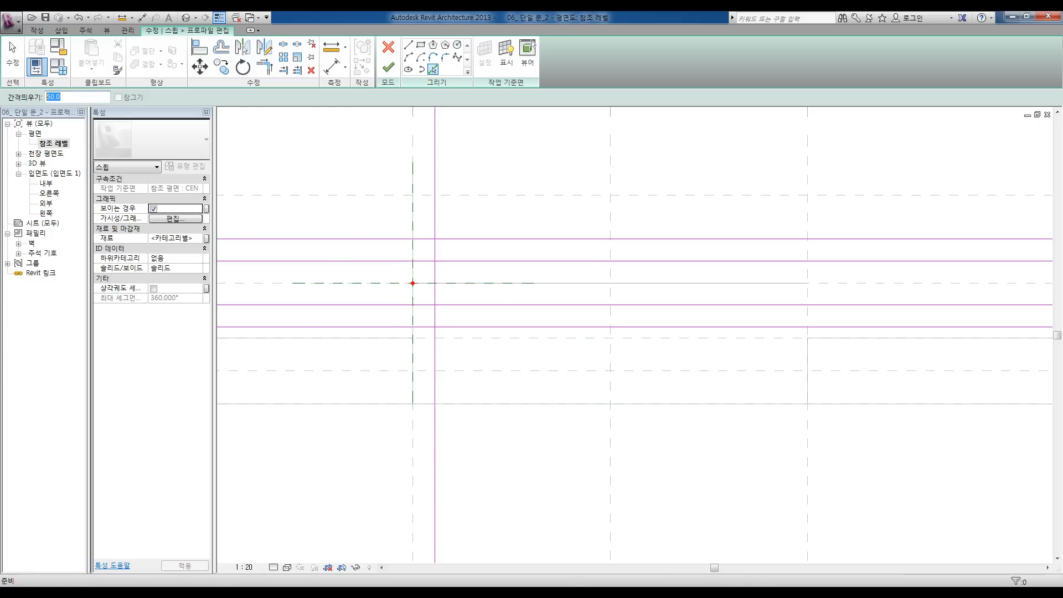
text(1)
click(435, 253)
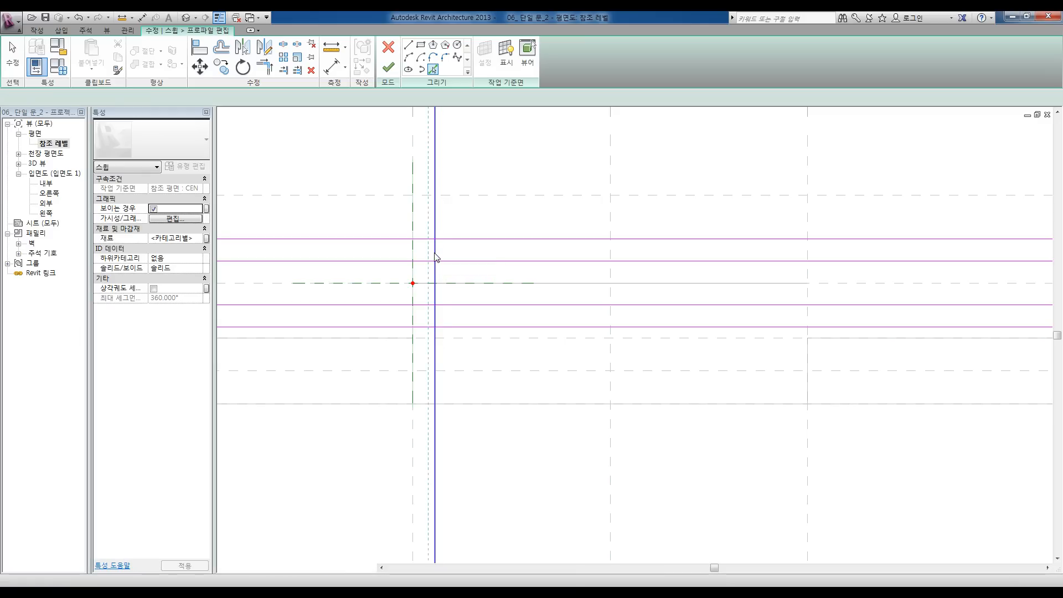
scroll(422, 245, up, 2)
Step: Draw a 200 mm vertical line on the jamb plane connecting the two outer horizontal profile lines
click(408, 45)
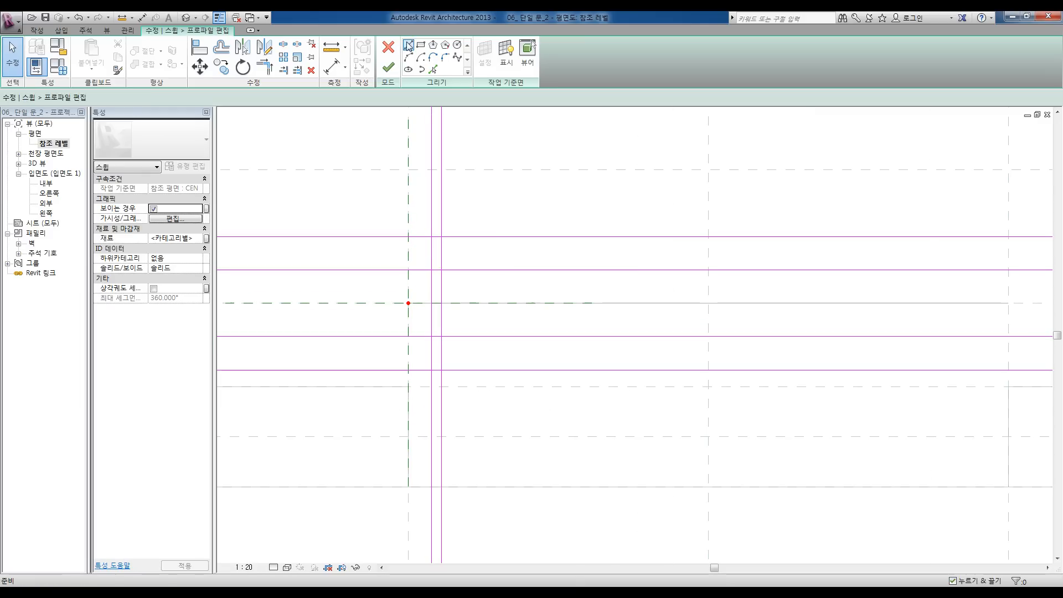
click(408, 237)
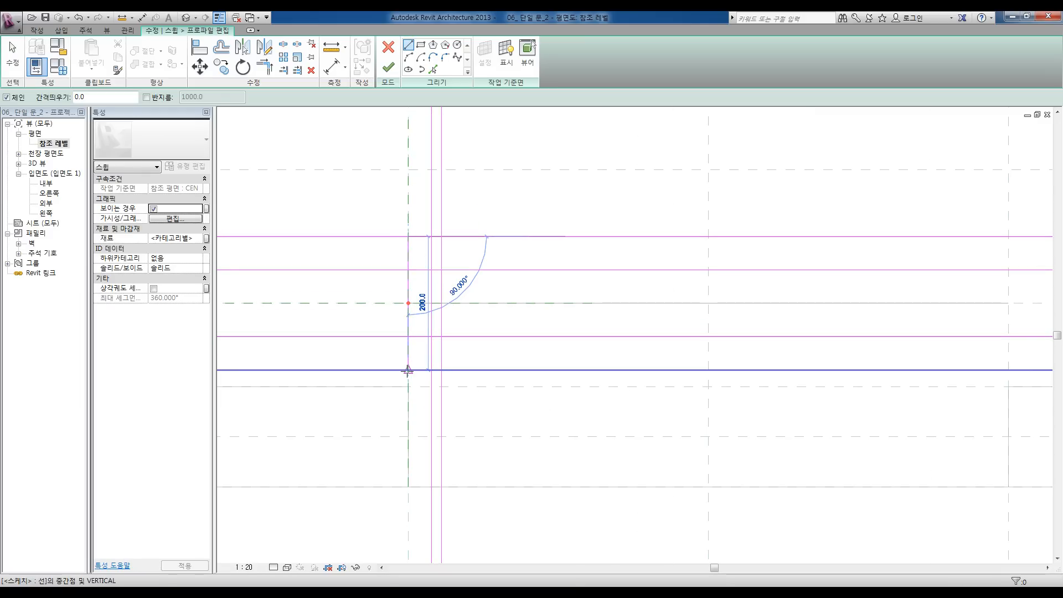
click(407, 371)
key(Escape)
key(Escape)
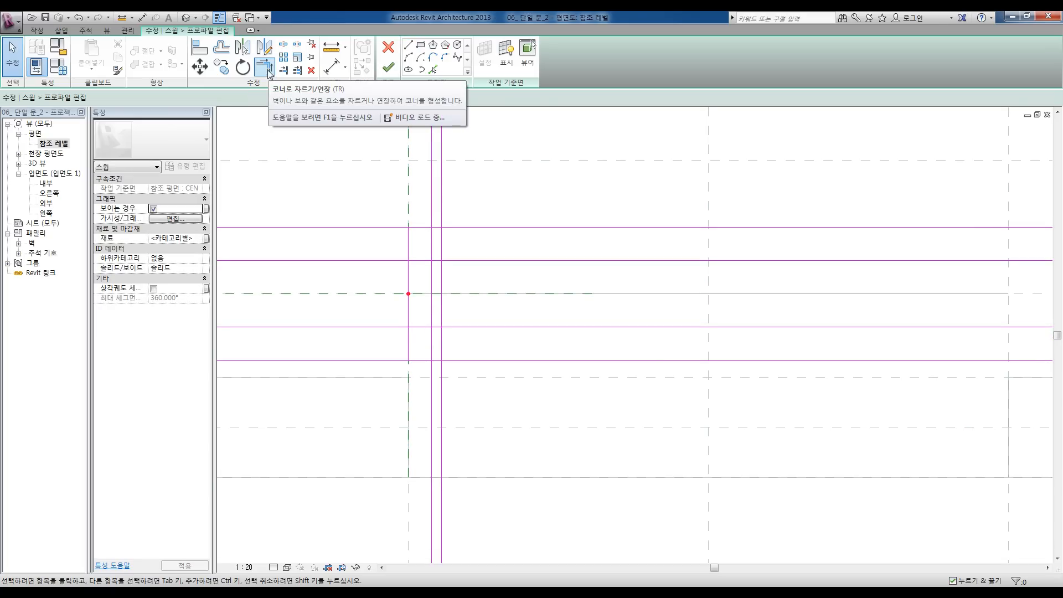
Step: Trim the upper profile lines into corners so they form a stepped outline from the jamb line to the outer vertical line
click(268, 71)
click(416, 227)
click(408, 244)
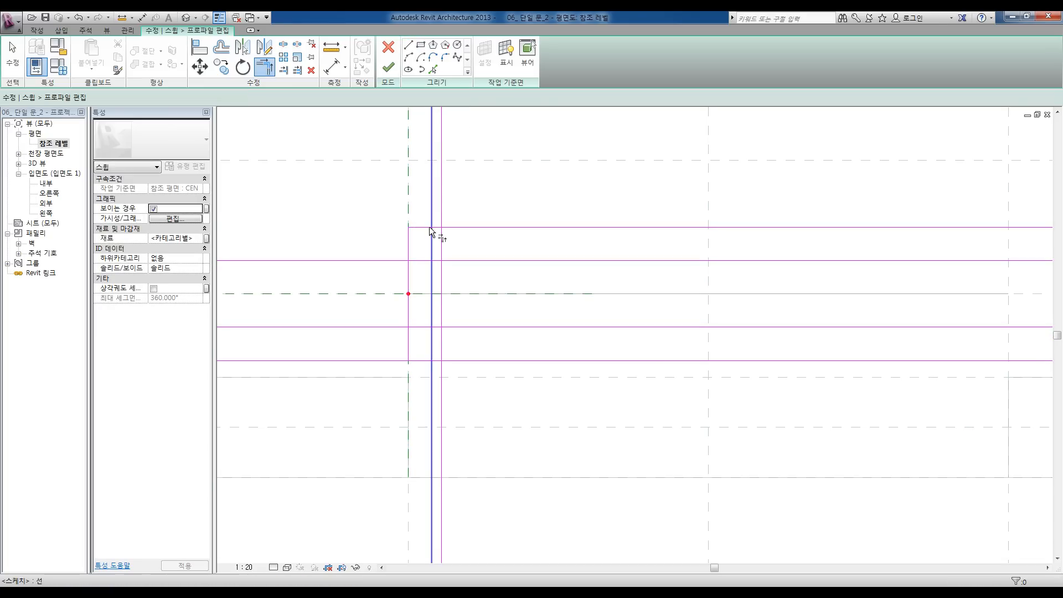
click(429, 227)
click(431, 235)
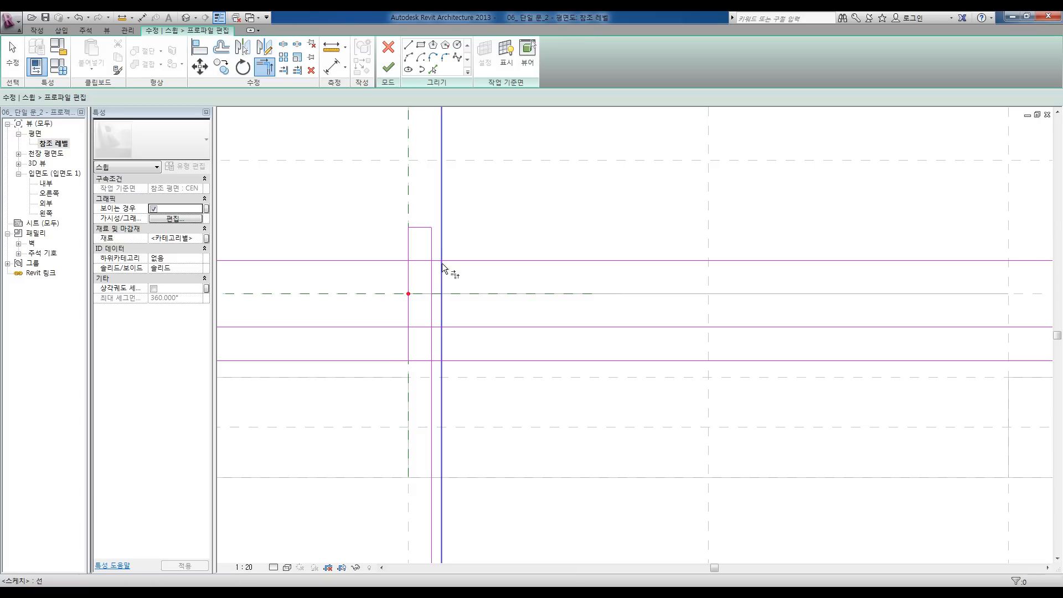
click(434, 258)
click(439, 263)
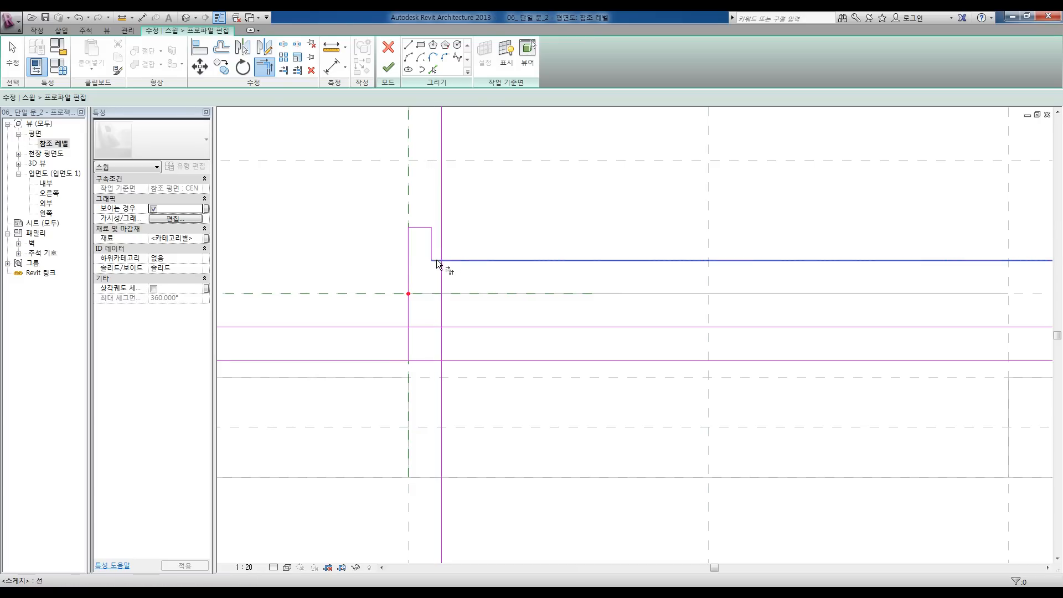
click(441, 271)
Step: Trim the lower outer horizontal line to the jamb line and the outer vertical line to close the profile's lower end
ctrl+scroll(435, 313, down, 2)
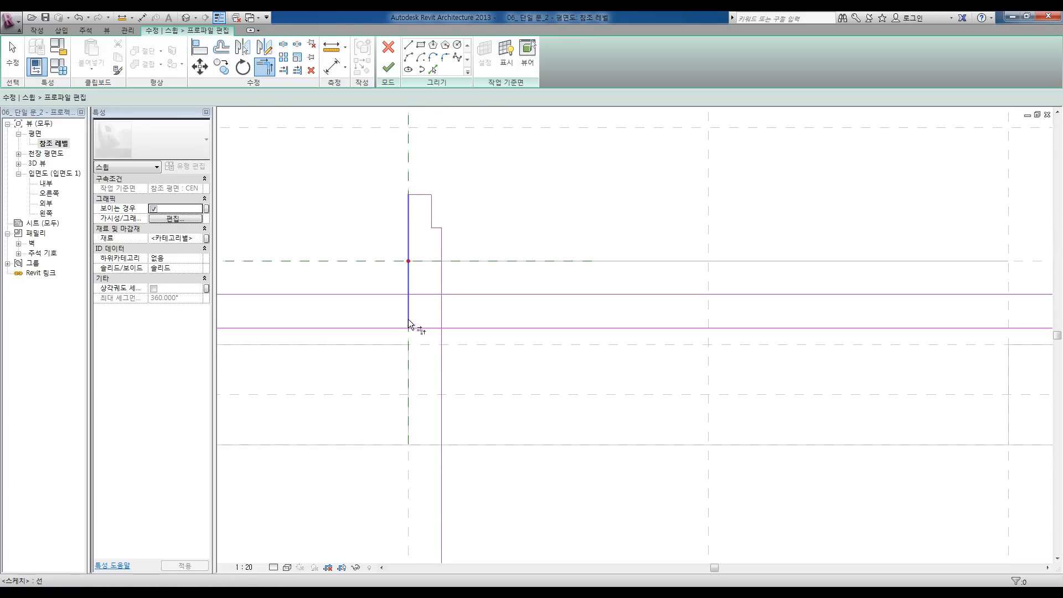
click(414, 329)
click(441, 316)
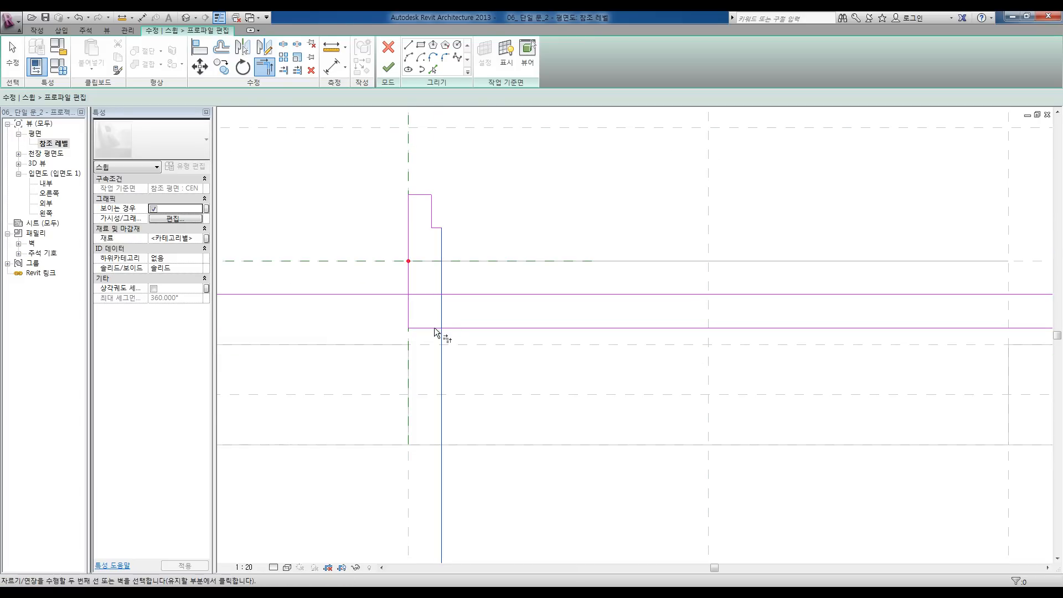
click(435, 330)
key(Escape)
Step: Mirror the three upper step lines about the CEN reference plane and delete the leftover inner horizontal line
drag(387, 173, 474, 253)
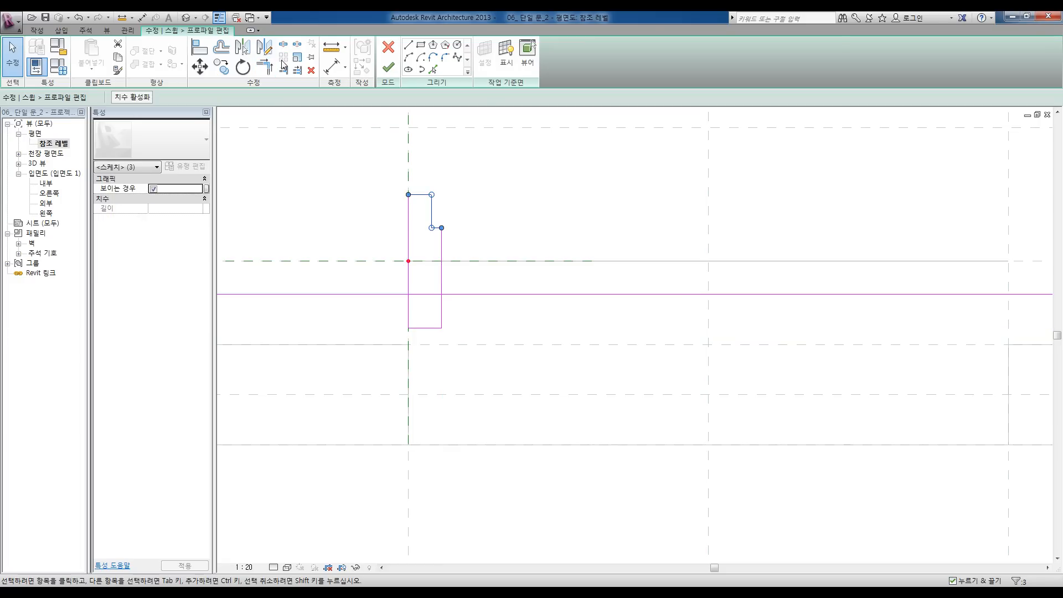
click(242, 47)
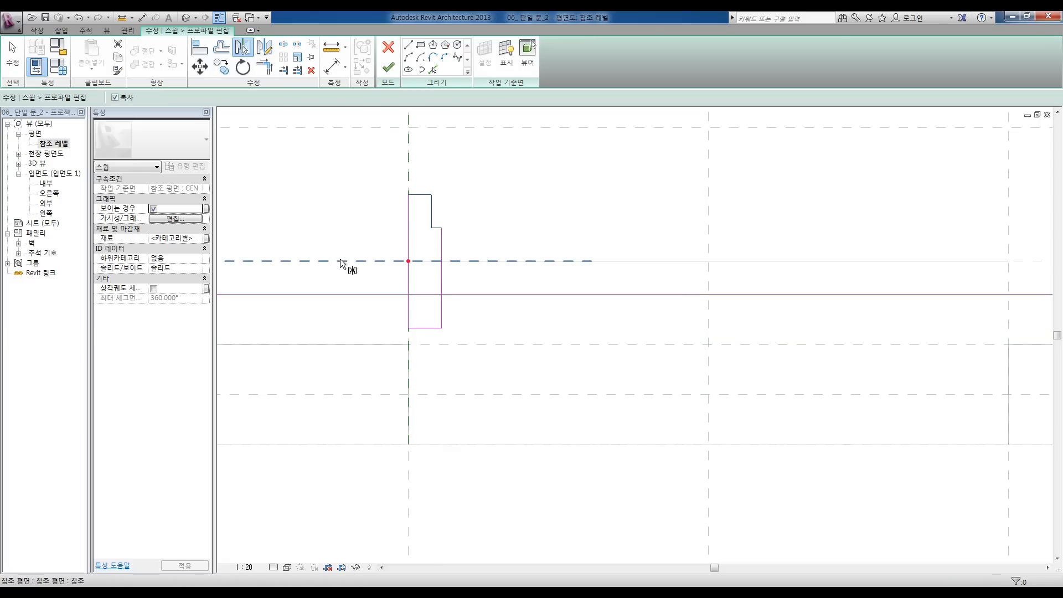
middle_drag(480, 332, 473, 334)
key(Escape)
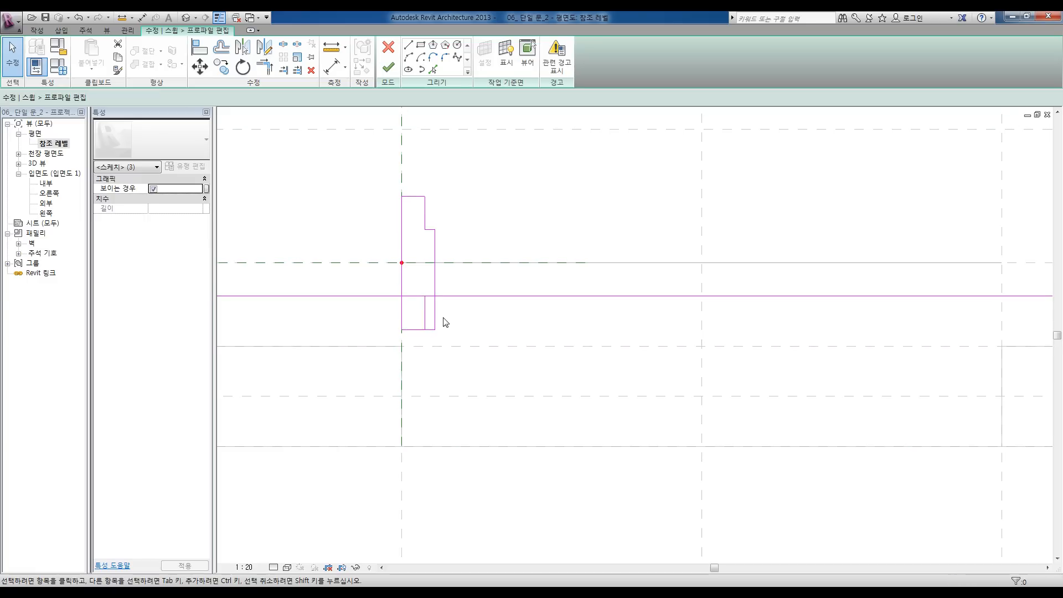
scroll(440, 312, up, 1)
click(465, 294)
key(Delete)
Step: Trim the mirrored lower step lines into corners with the outer vertical and bottom lines to close the profile
key(t)
key(r)
click(434, 297)
click(423, 322)
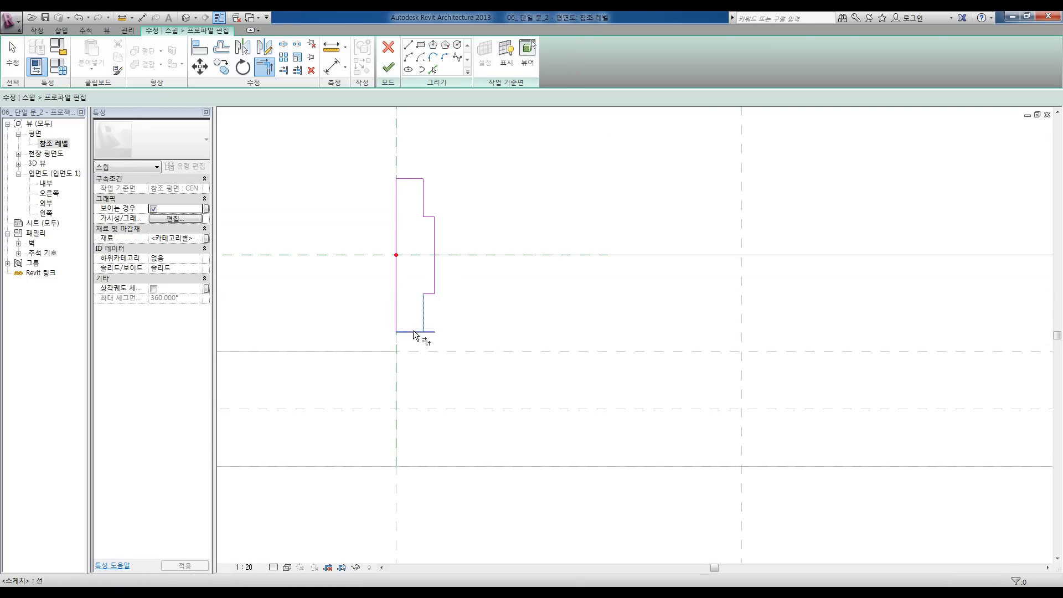
key(Escape)
drag(374, 323, 446, 357)
key(Escape)
click(412, 333)
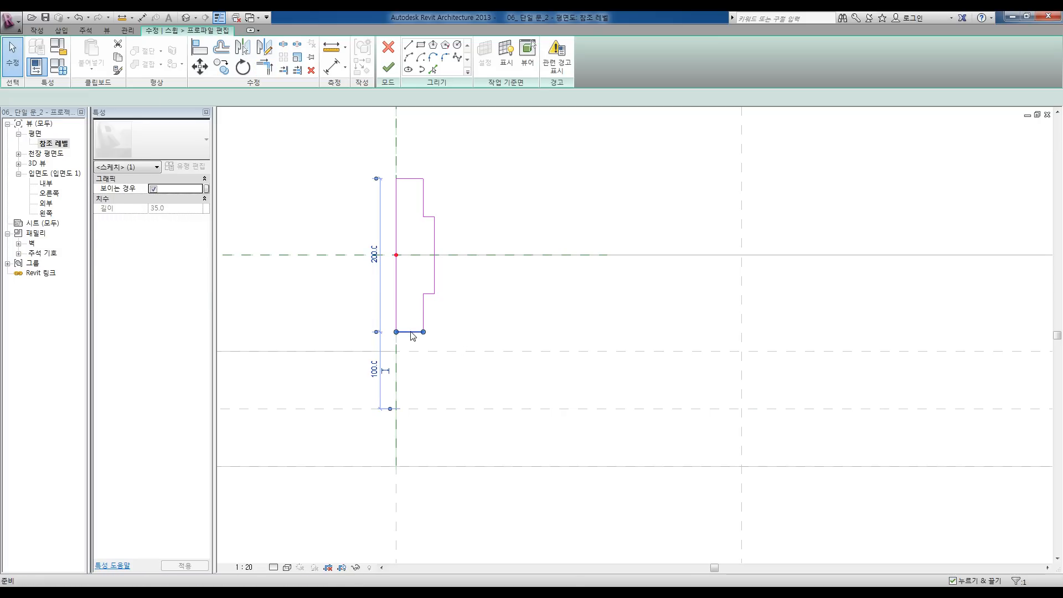
key(Escape)
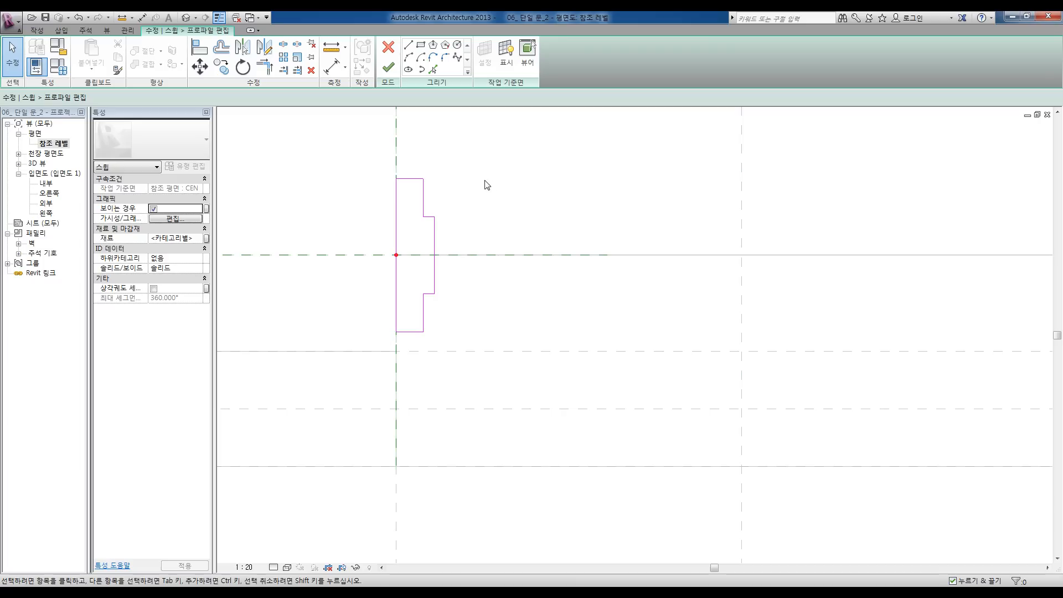
Step: Place an aligned dimension above the profile between the upper step's vertical line and the outer vertical line
middle_drag(475, 206, 473, 215)
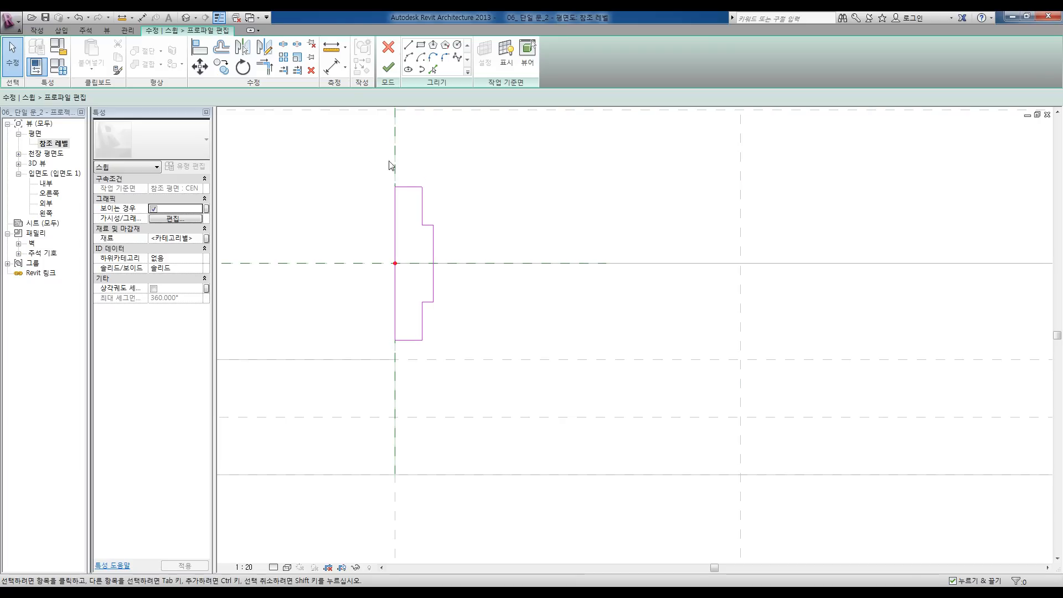
click(332, 69)
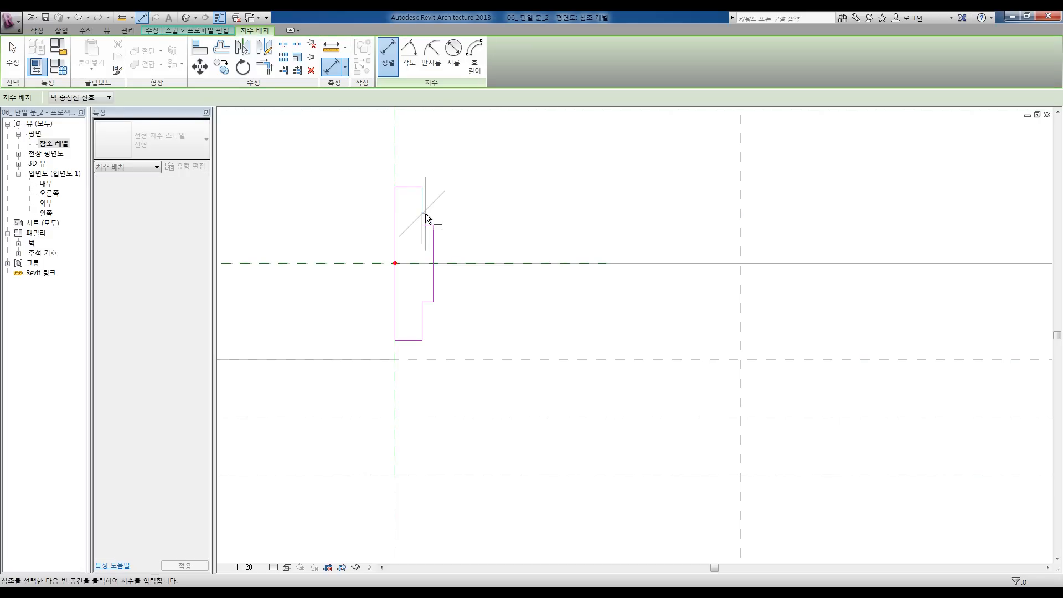
click(434, 241)
middle_drag(448, 231, 440, 318)
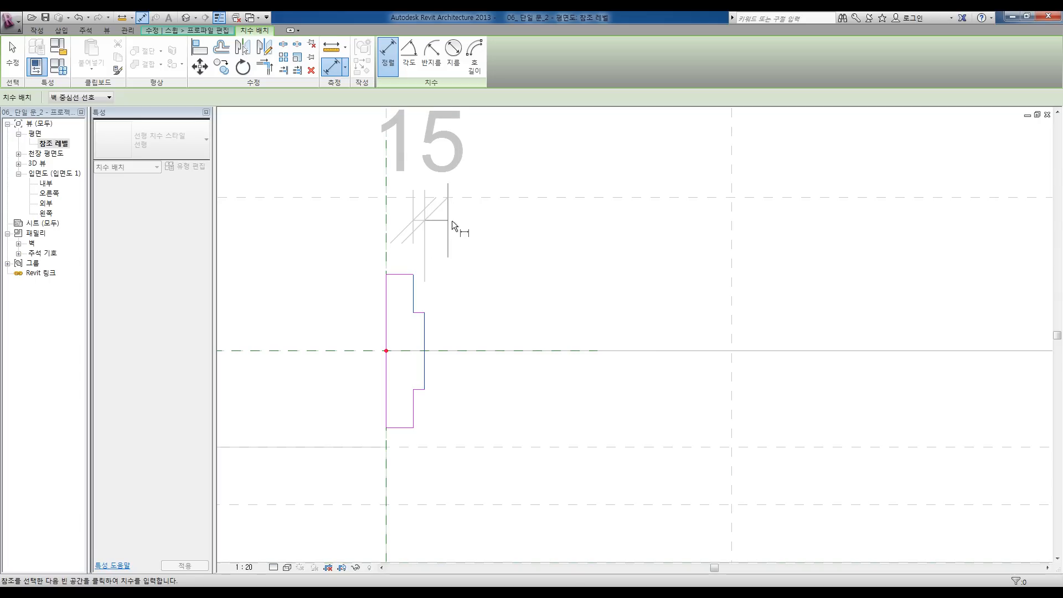
click(452, 220)
scroll(448, 231, down, 3)
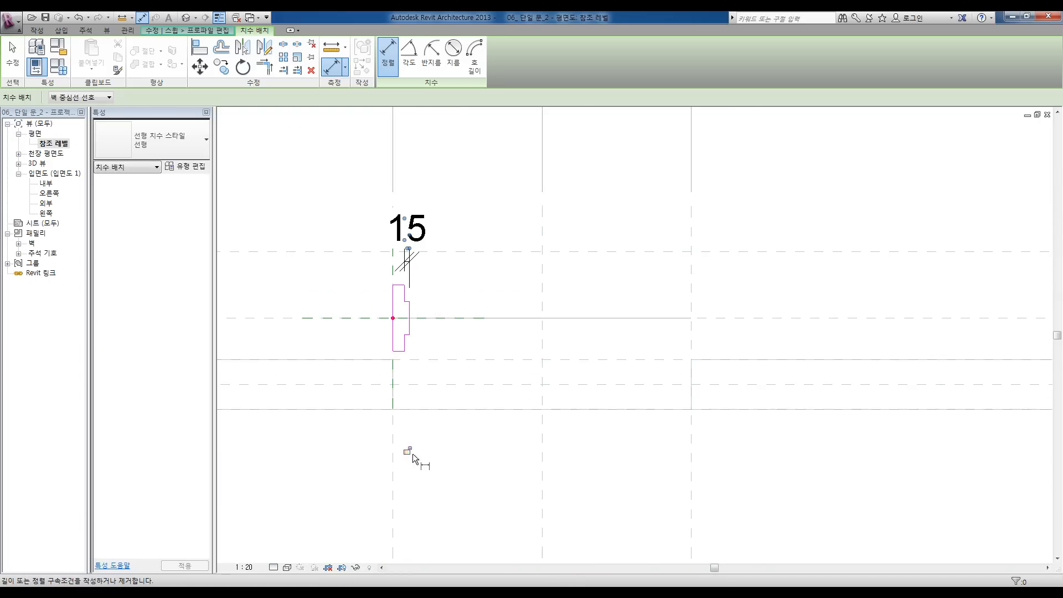
Step: Dimension the lower step's vertical line to the outer vertical line below the profile and lock that dimension
scroll(405, 344, up, 2)
click(406, 344)
click(413, 321)
click(419, 394)
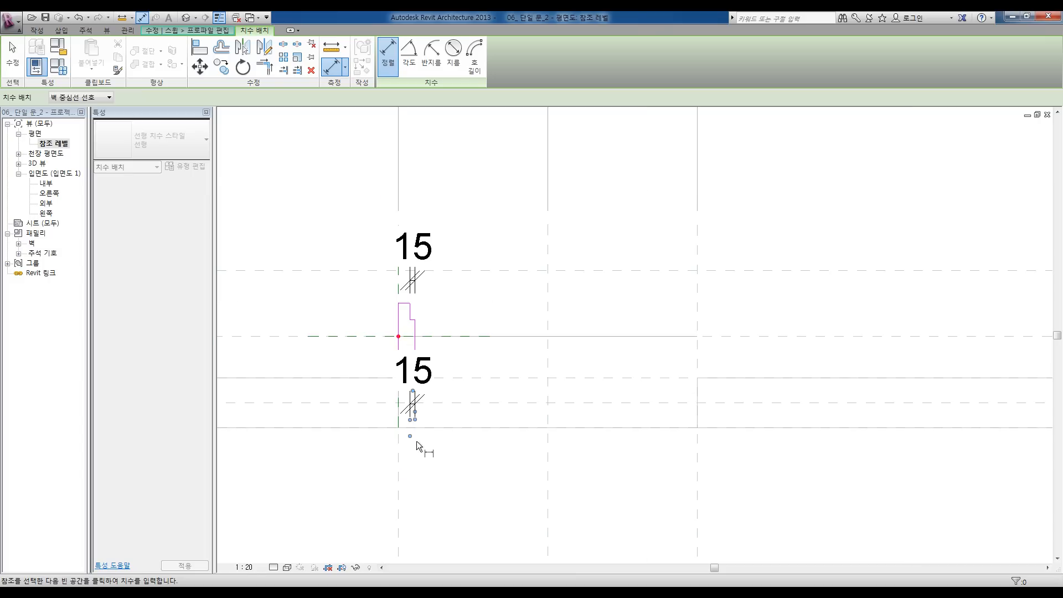
scroll(441, 306, down, 2)
click(420, 437)
Step: Set the view scale to 1:10 and dimension the profile's full depth between its two outer horizontal lines
click(250, 567)
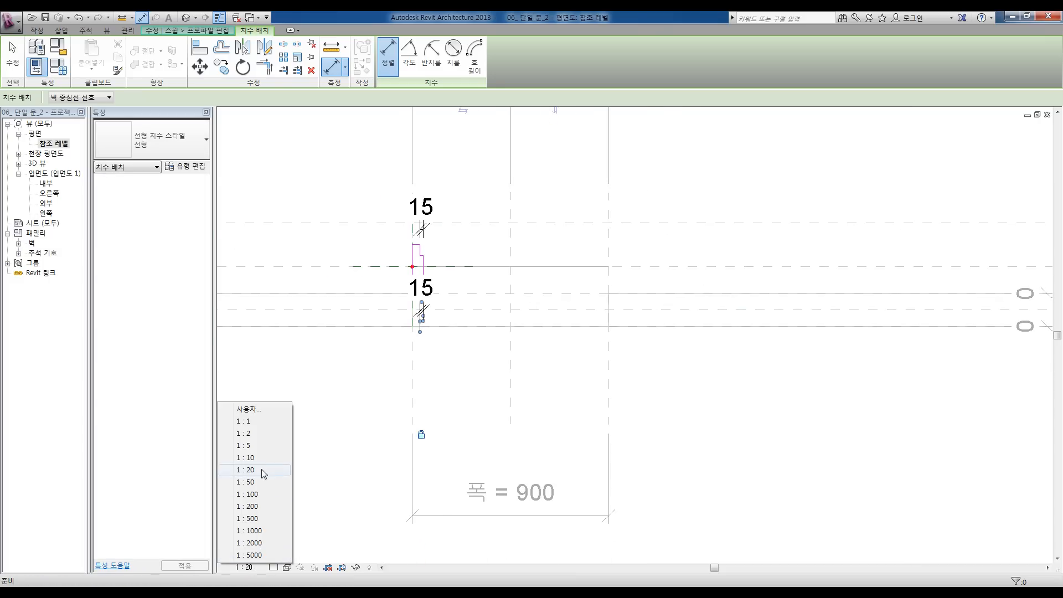
click(258, 458)
scroll(566, 333, up, 4)
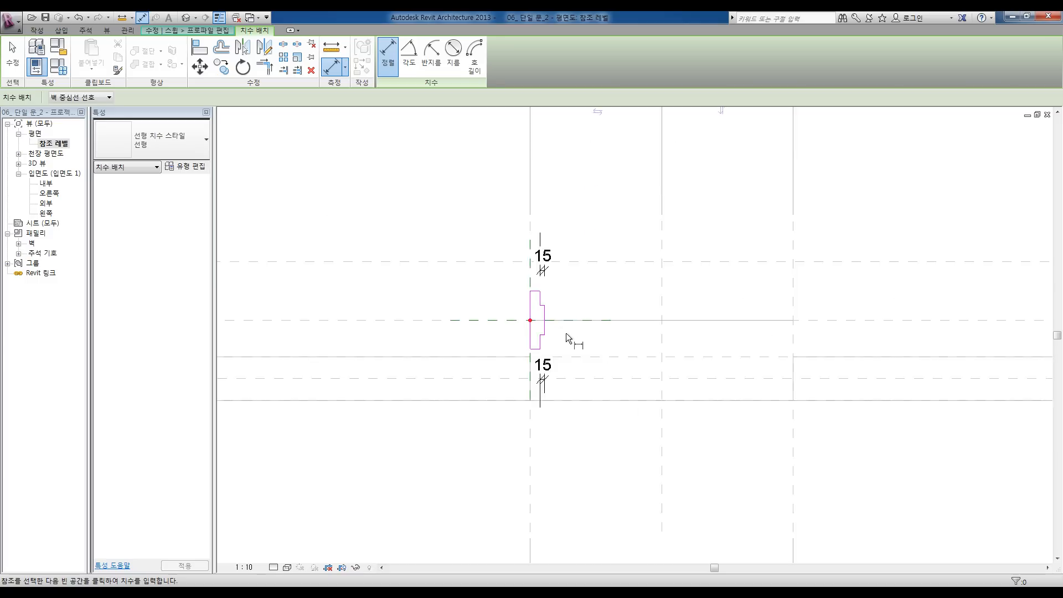
middle_drag(562, 331, 504, 334)
click(454, 262)
click(453, 364)
click(344, 286)
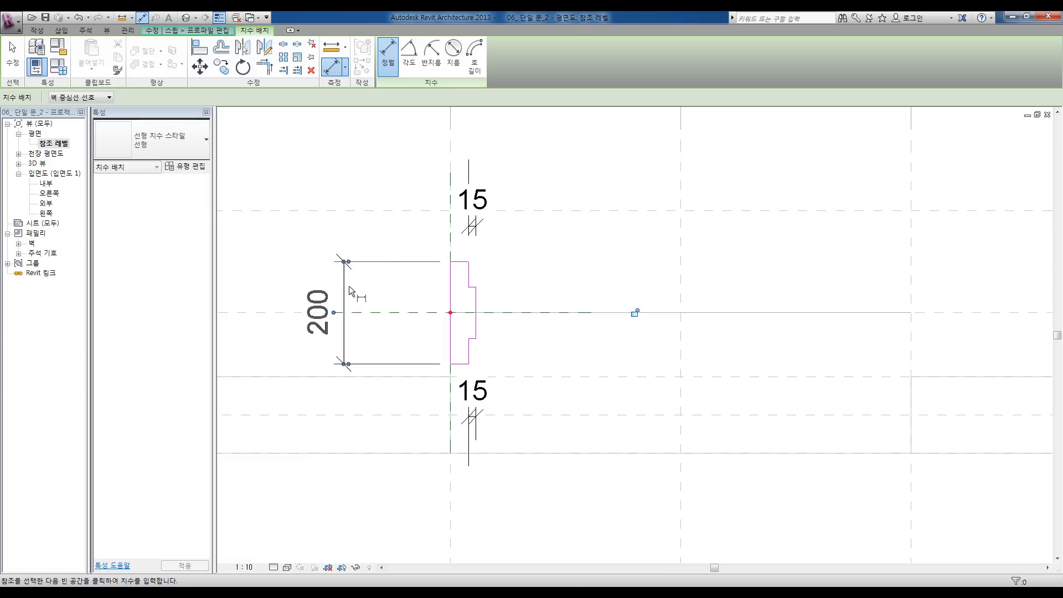
key(Escape)
key(Escape)
Step: Label the profile's depth dimension with a new instance family parameter named 프레임 깊이, grouped under 치수
click(345, 290)
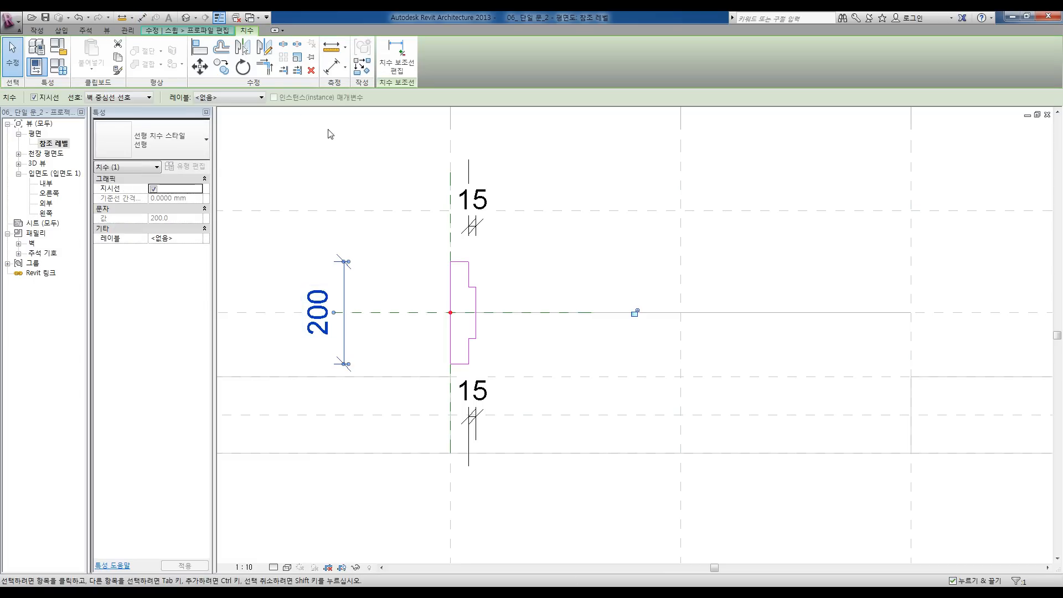
click(240, 98)
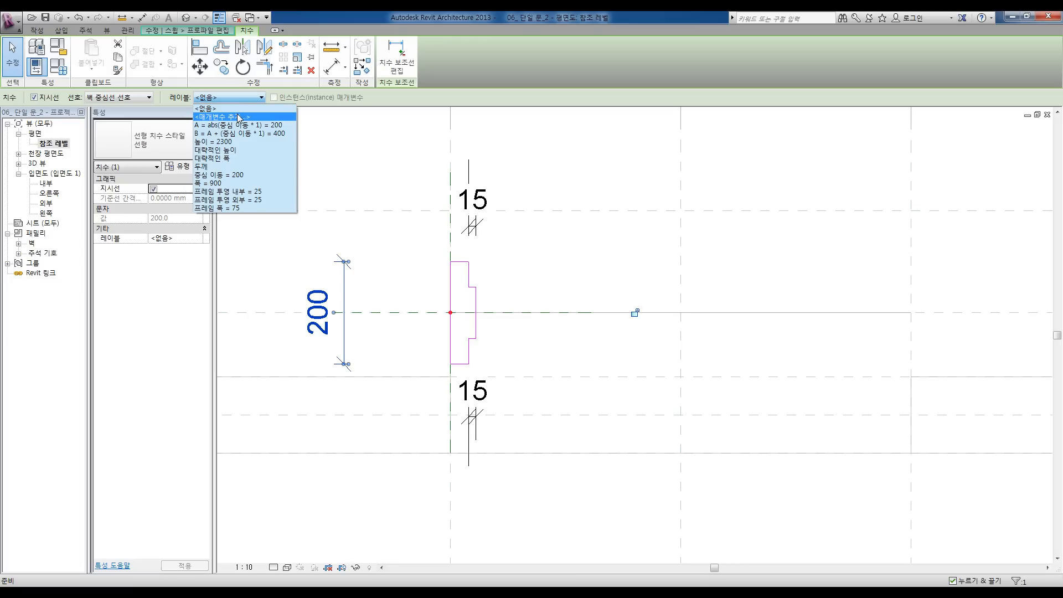
click(240, 117)
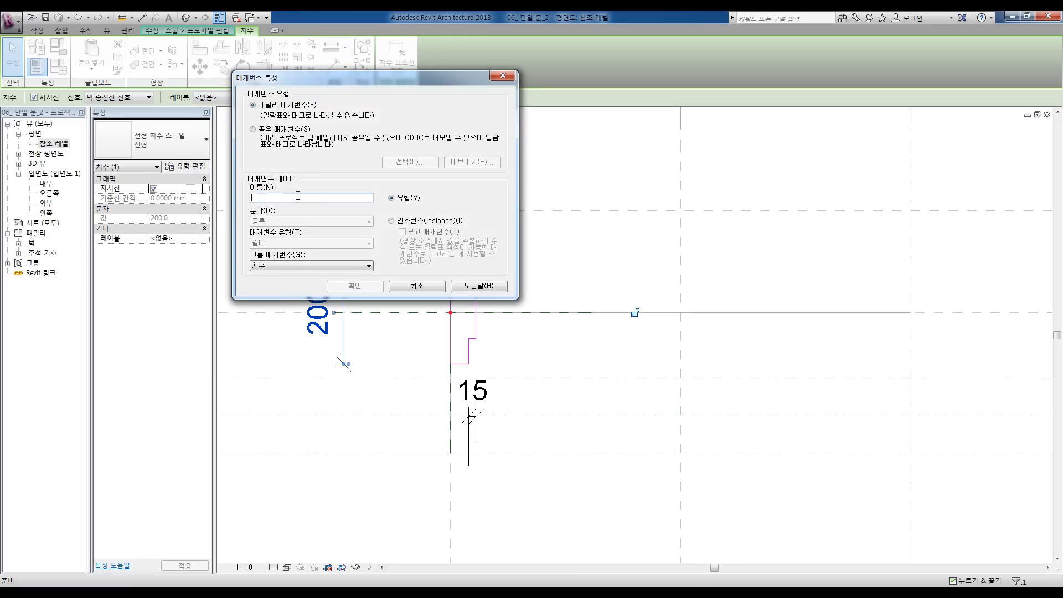
drag(288, 79, 593, 87)
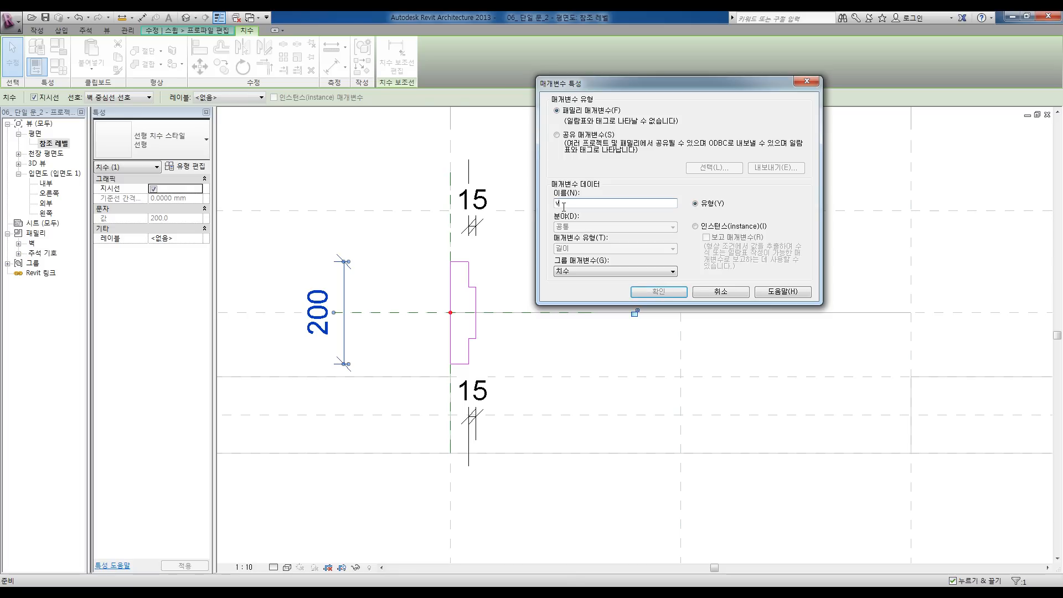
text(ㅍ프레)
click(695, 227)
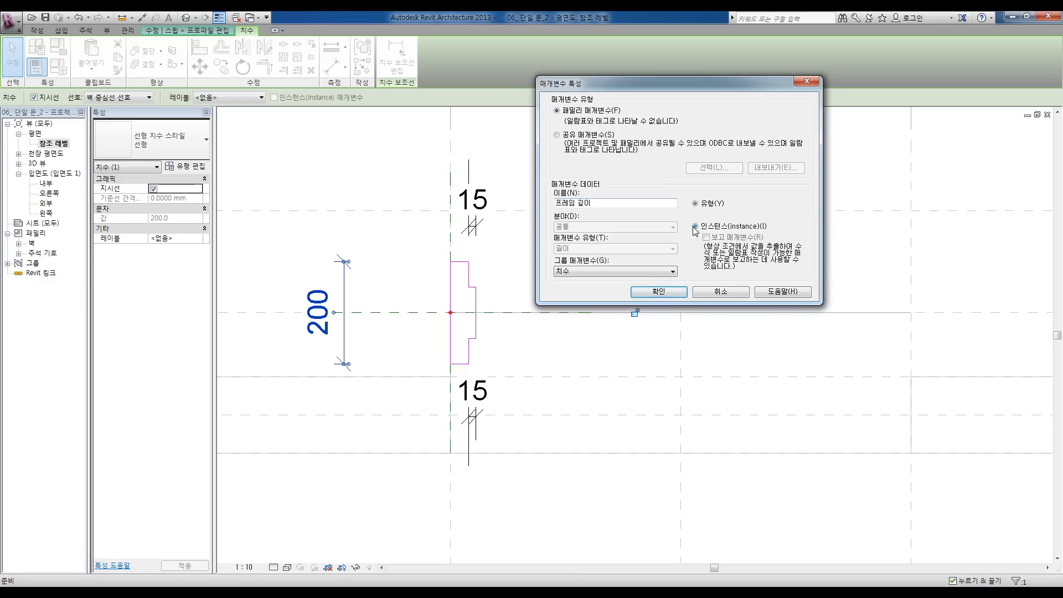
click(658, 294)
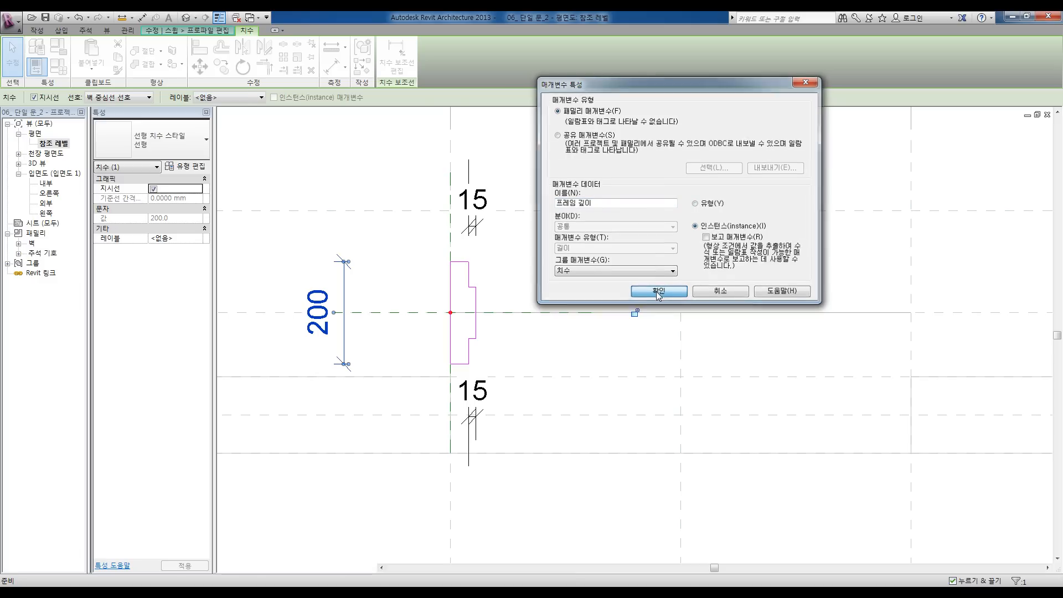
key(Escape)
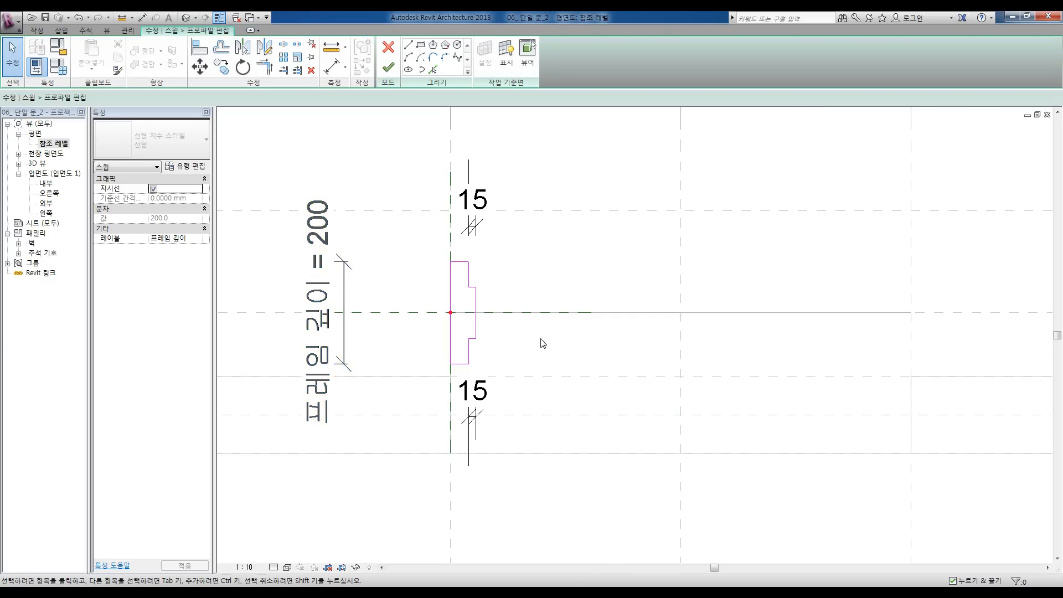
scroll(541, 346, down, 2)
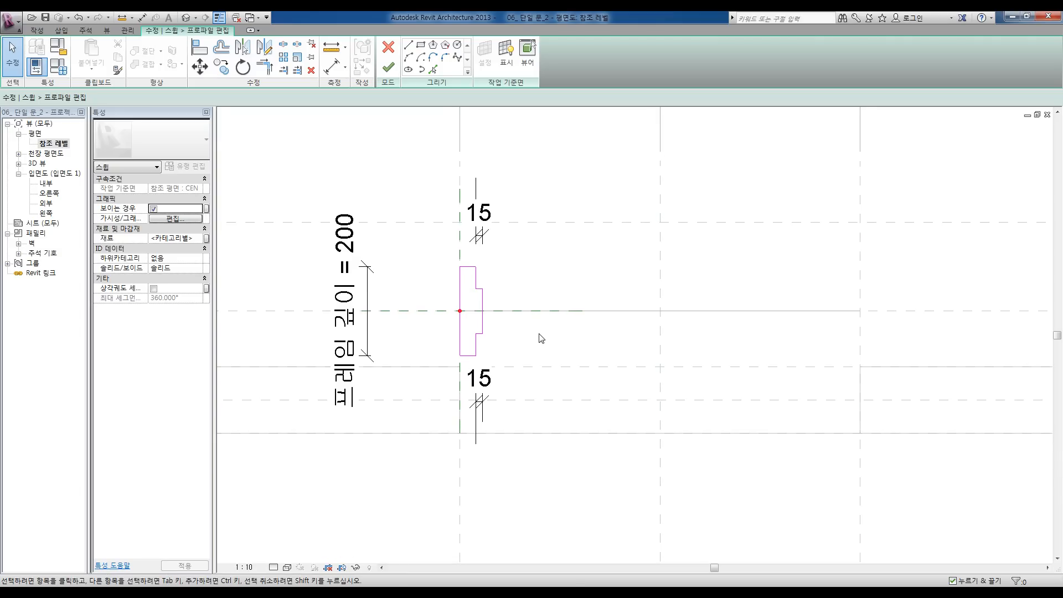
Step: Finish the profile and the sweep, and show the base of the frame's jamb in the 3D view
click(390, 68)
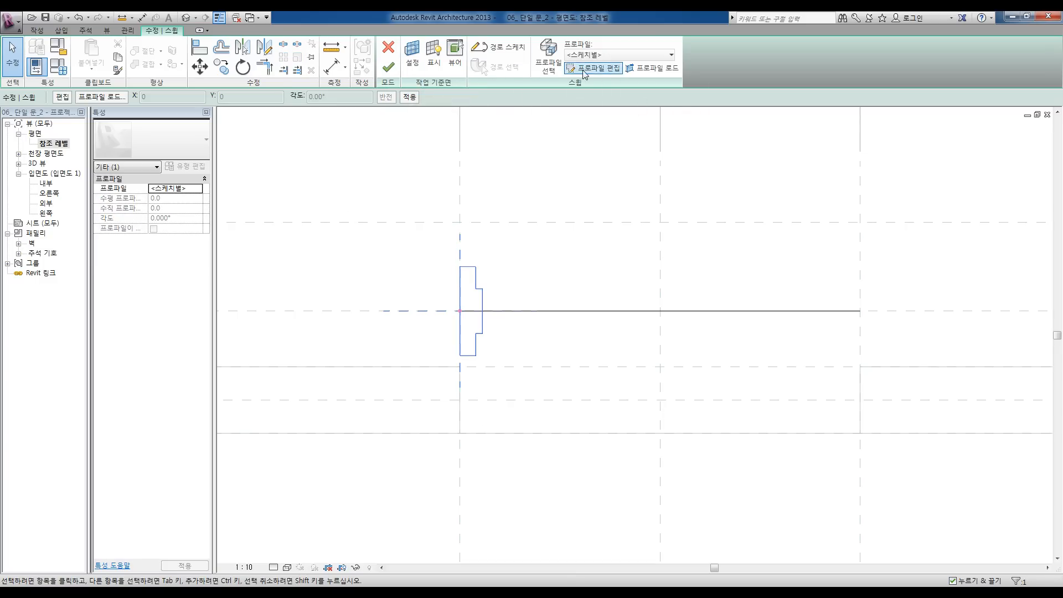
click(389, 69)
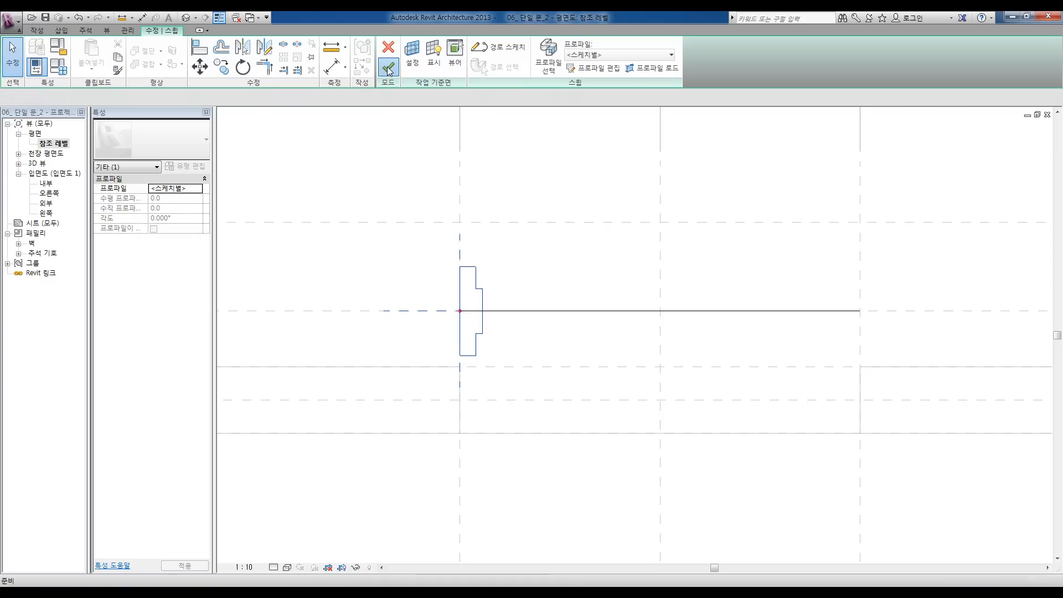
click(366, 167)
click(185, 18)
middle_drag(483, 434, 551, 414)
scroll(551, 419, up, 5)
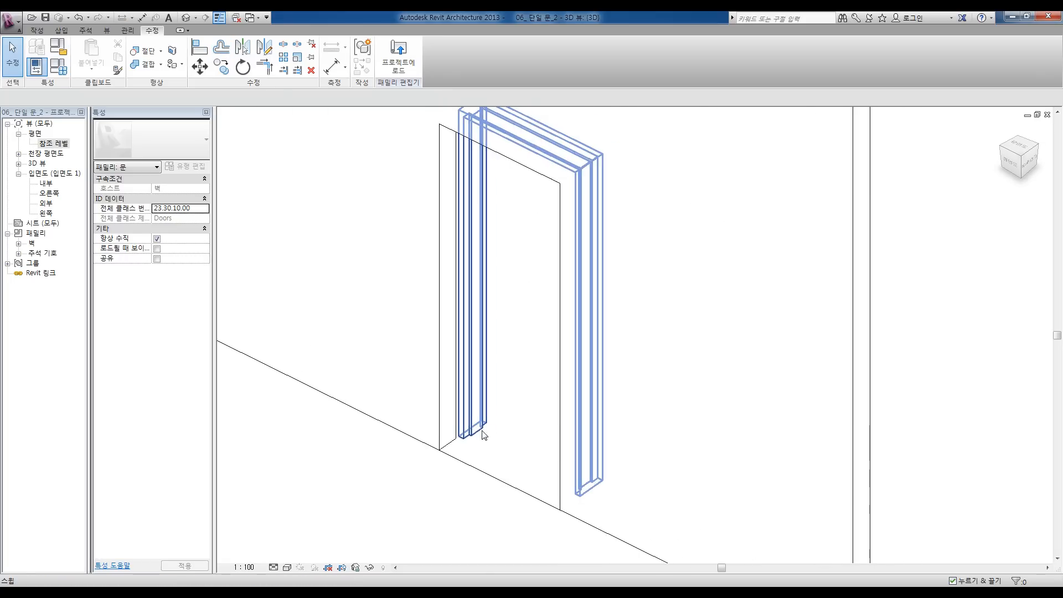
click(480, 437)
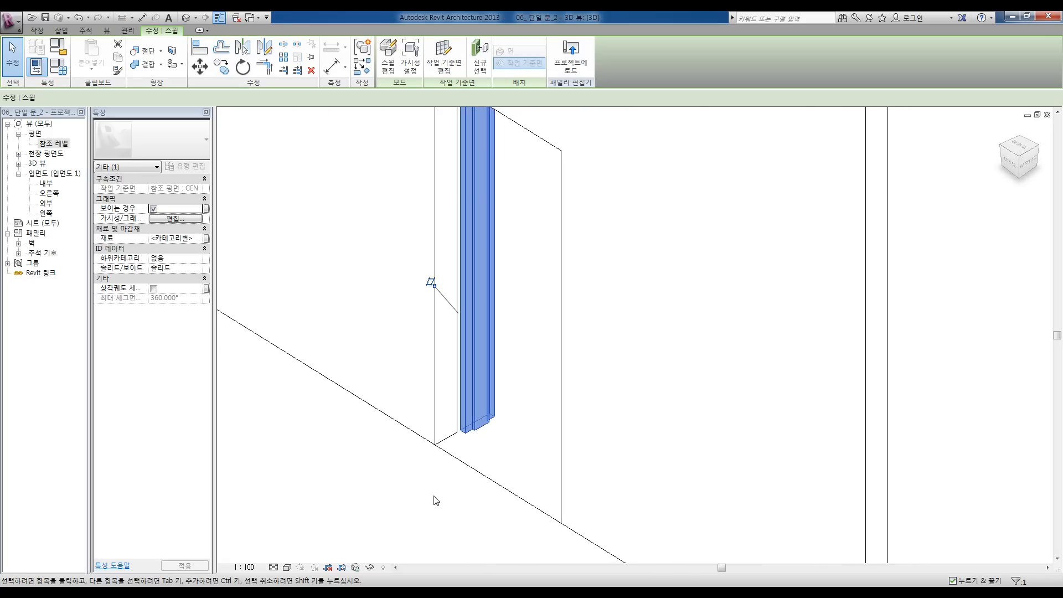
click(488, 439)
middle_drag(419, 496, 420, 484)
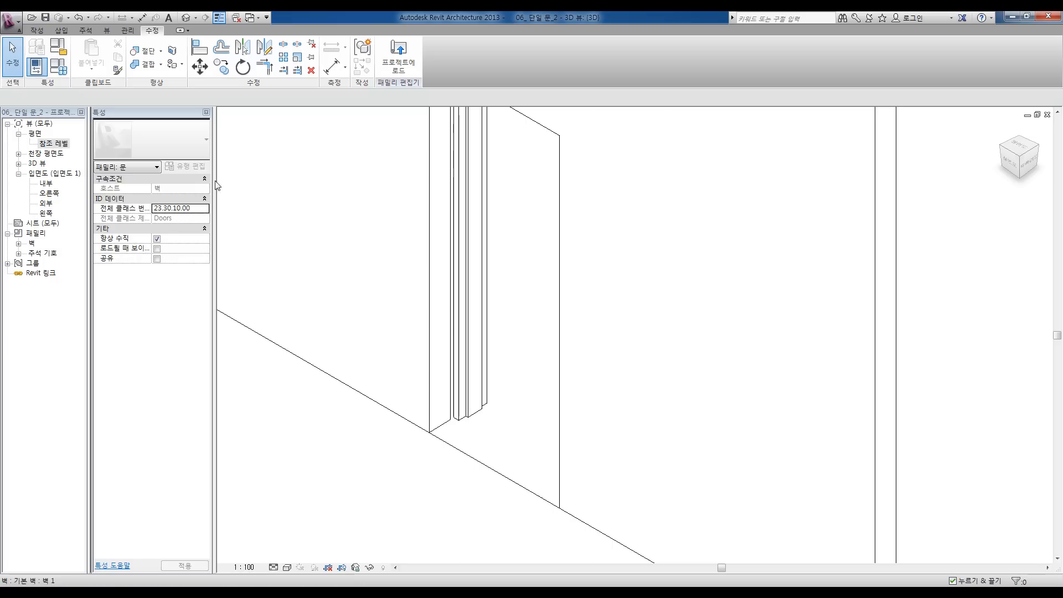
Step: Set the 프레임 깊이 family parameter to 300 and inspect the base of the frame's jamb in 3D
click(67, 53)
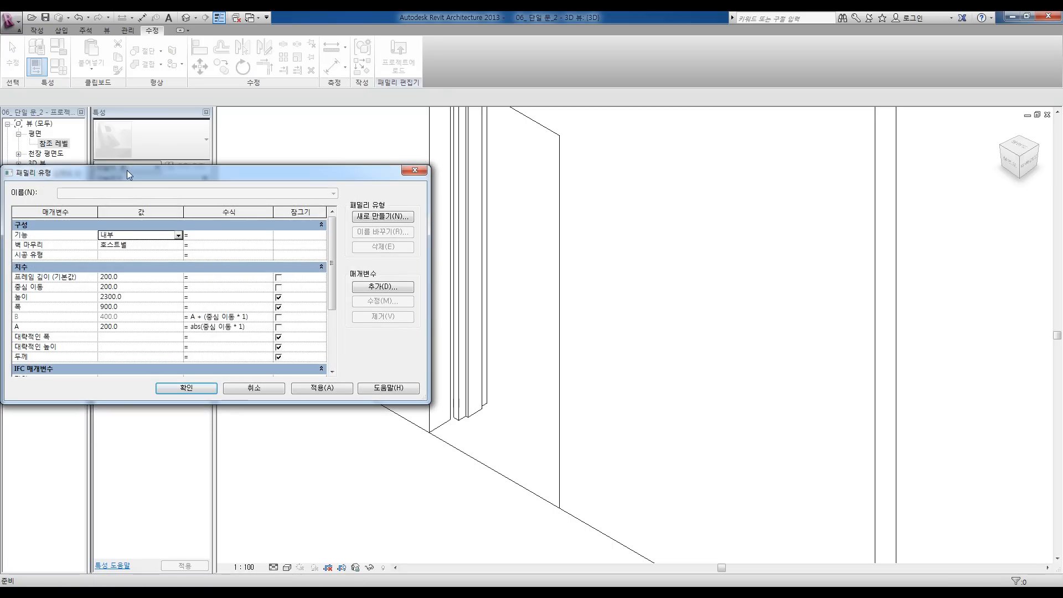
drag(128, 138, 128, 74)
mouse_move(333, 146)
mouse_down()
mouse_move(331, 206)
mouse_move(325, 133)
mouse_move(326, 160)
mouse_up()
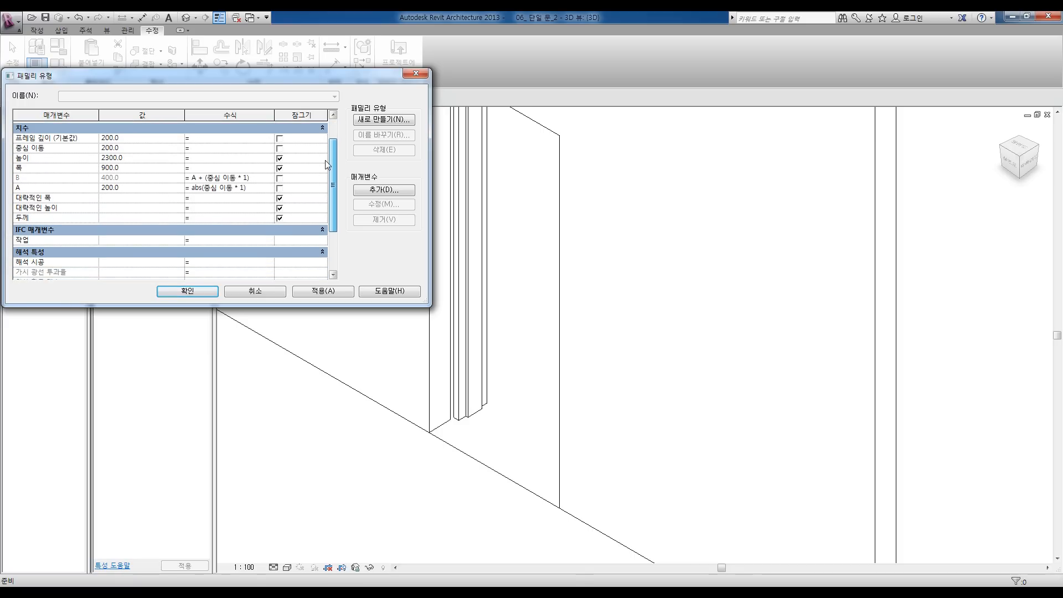
click(151, 138)
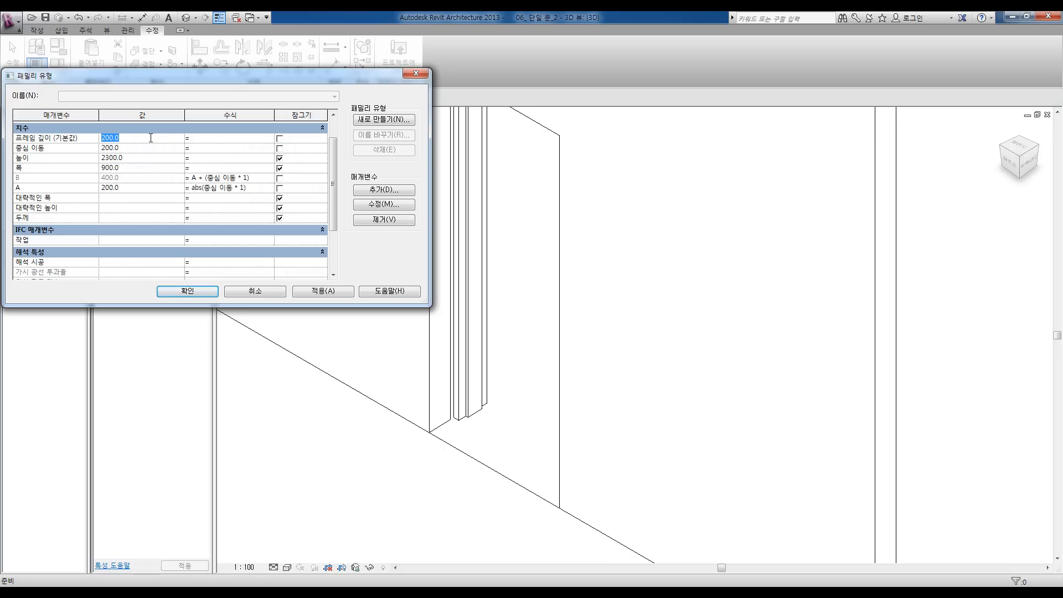
text(300)
click(323, 292)
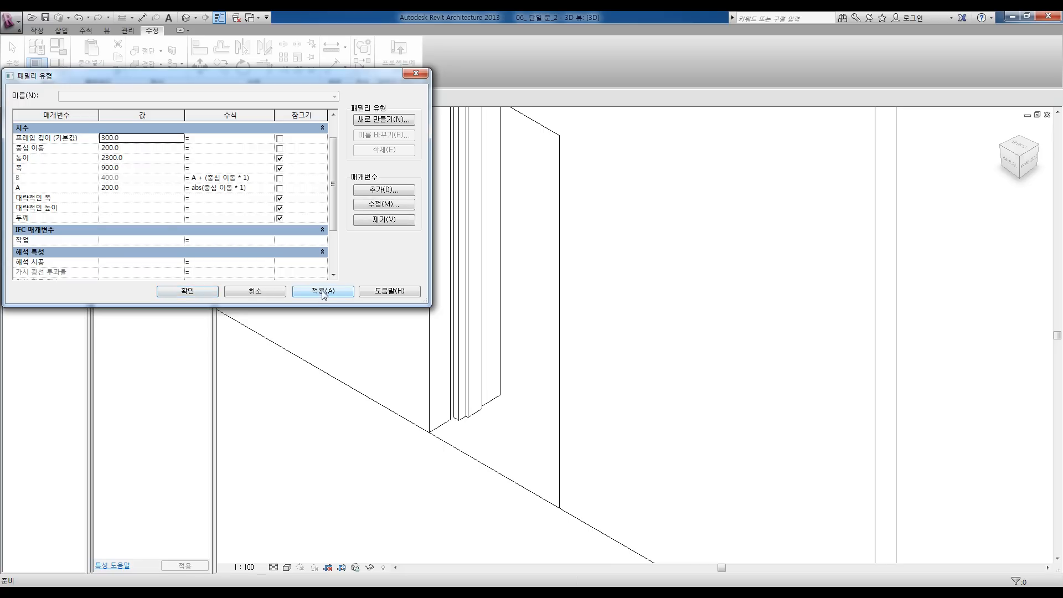
click(188, 291)
shift+middle_drag(432, 482, 504, 423)
click(499, 398)
key(Escape)
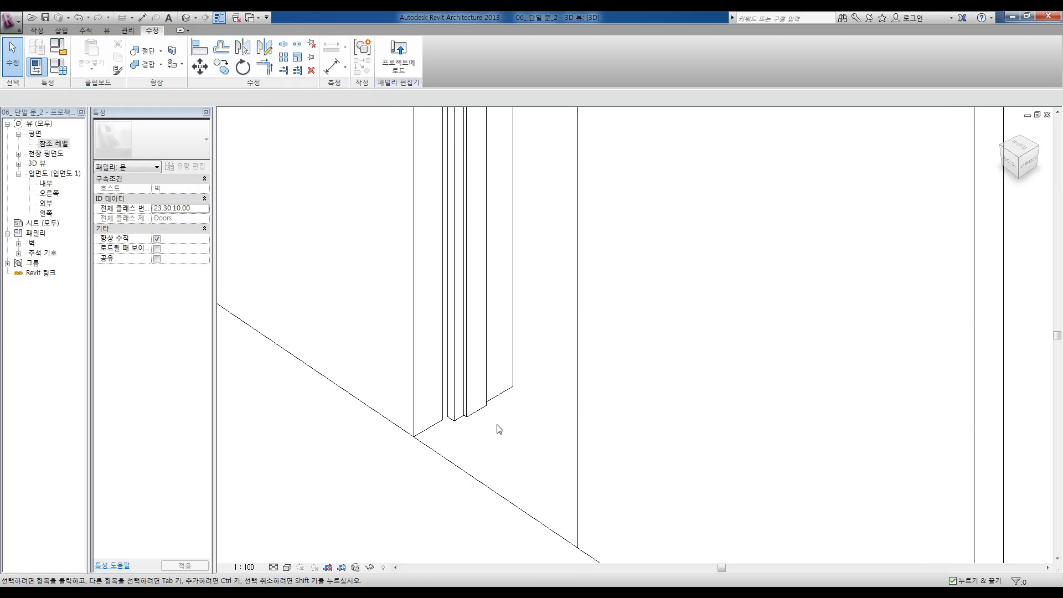
Step: Open the 참조 레벨 floor plan and bring the frame sweep's profile sketch into editing
double_click(52, 145)
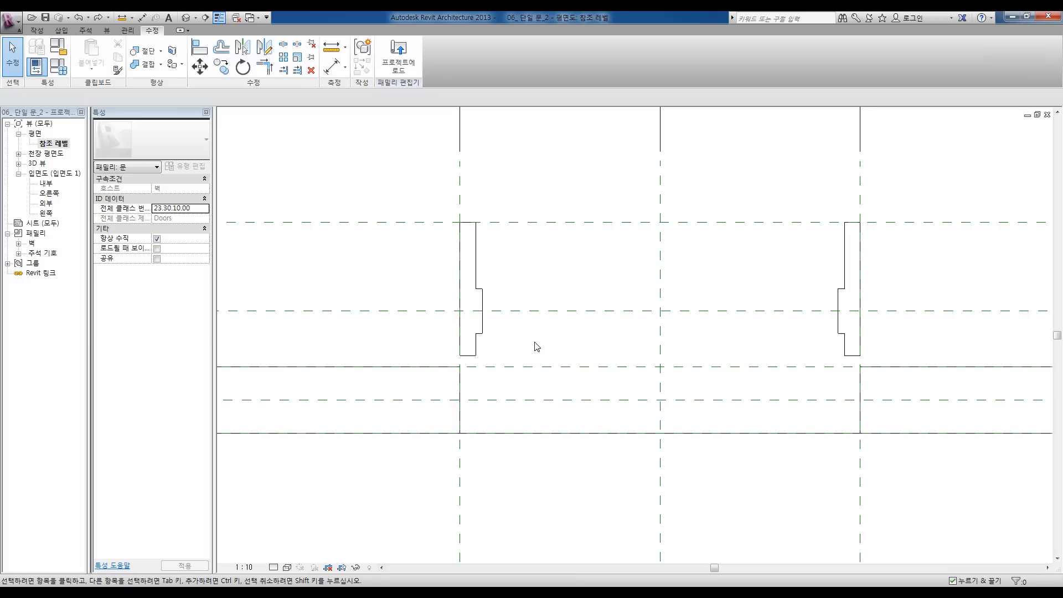
middle_drag(536, 347, 541, 351)
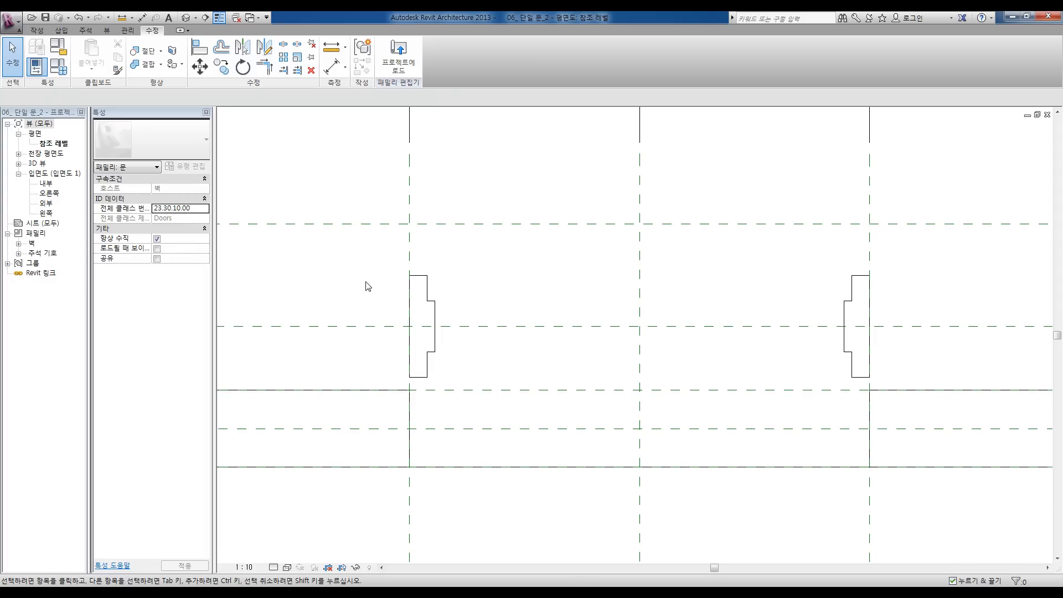
click(409, 287)
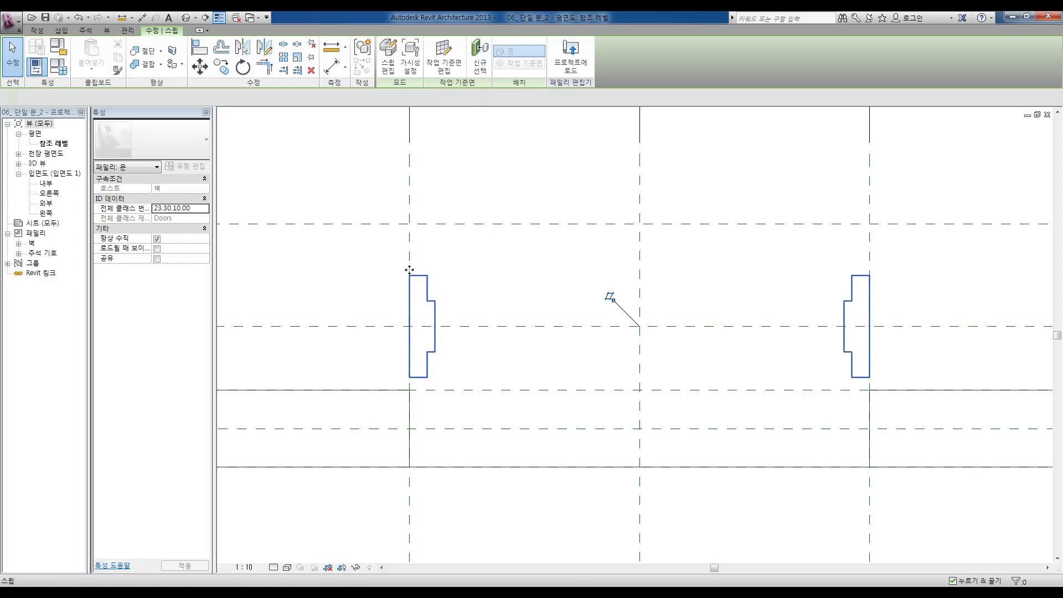
click(387, 55)
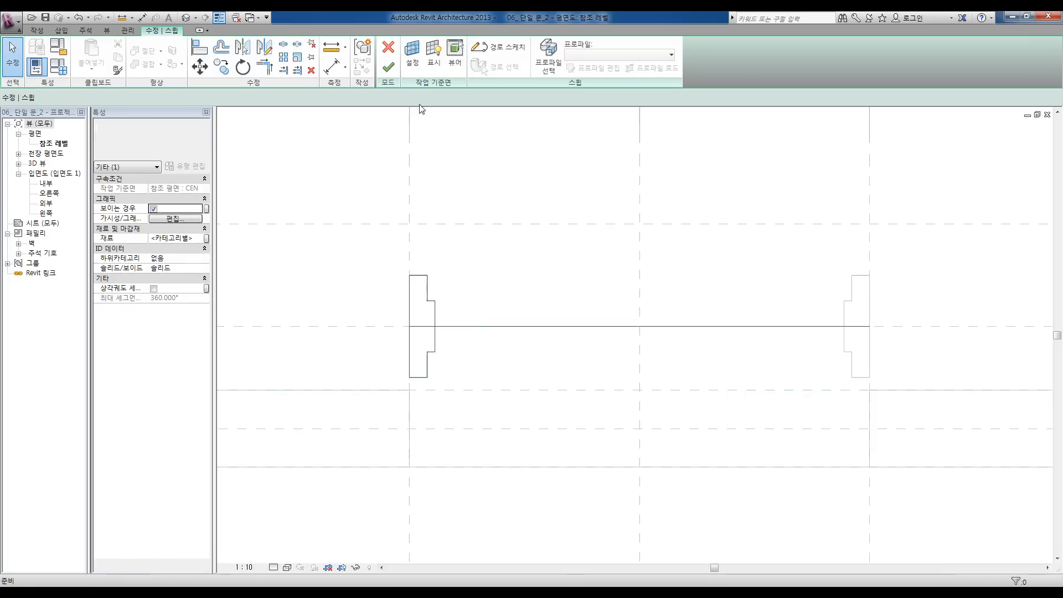
click(426, 285)
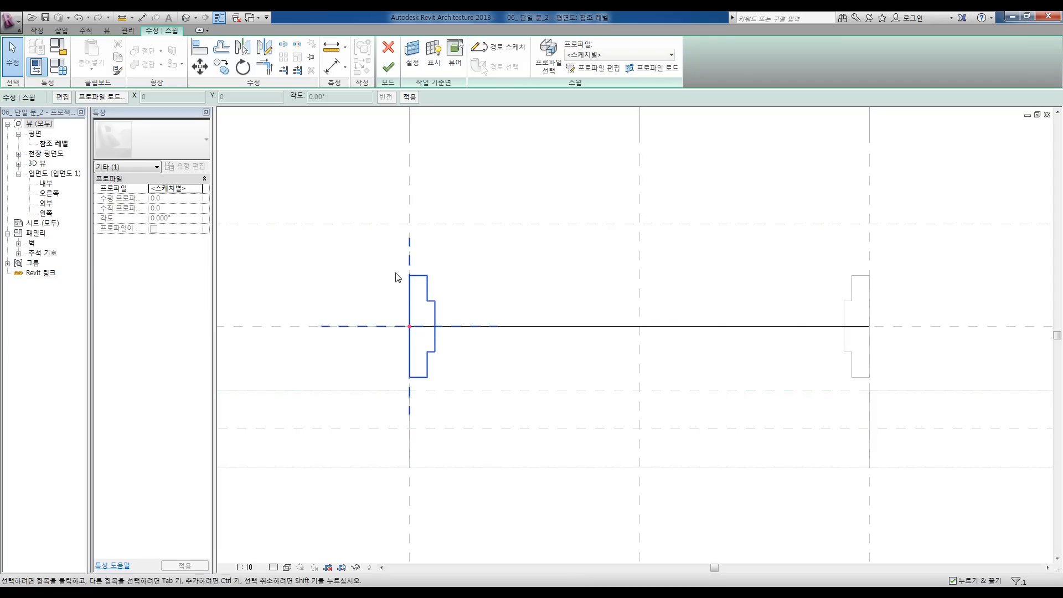
click(439, 280)
click(420, 281)
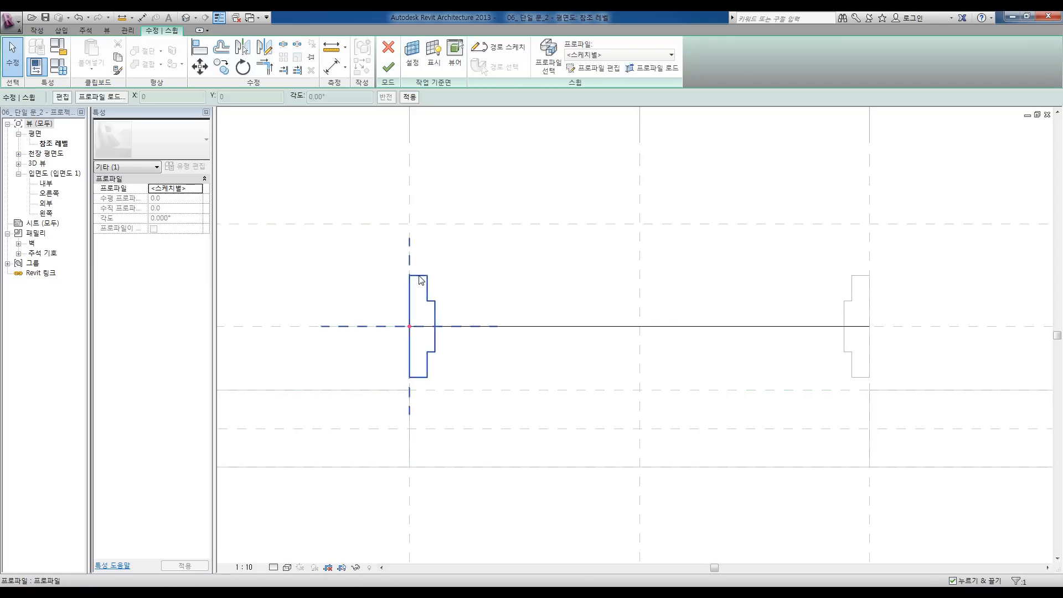
click(594, 69)
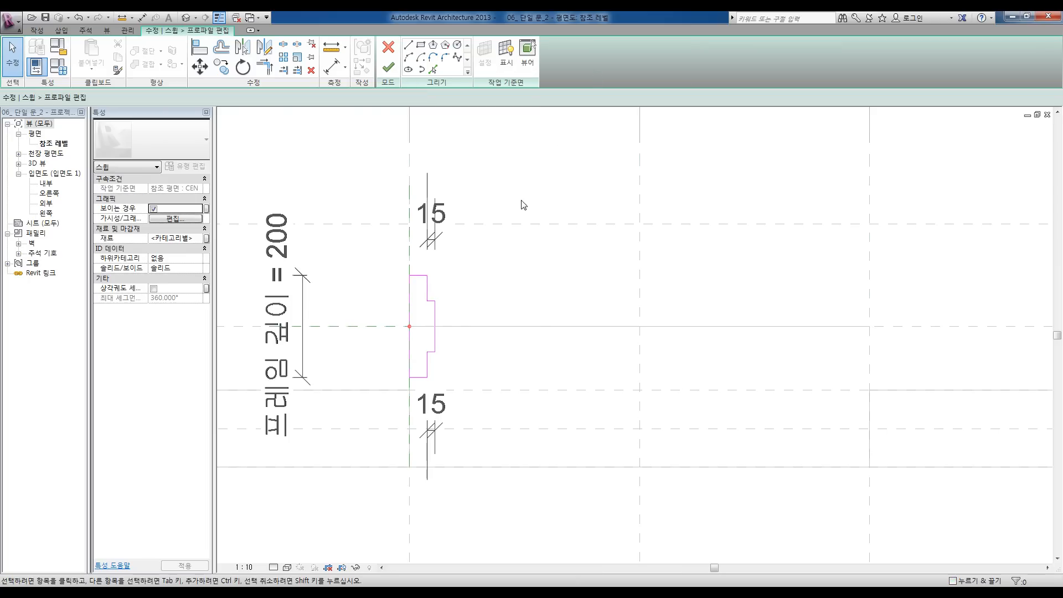
middle_drag(408, 291, 411, 283)
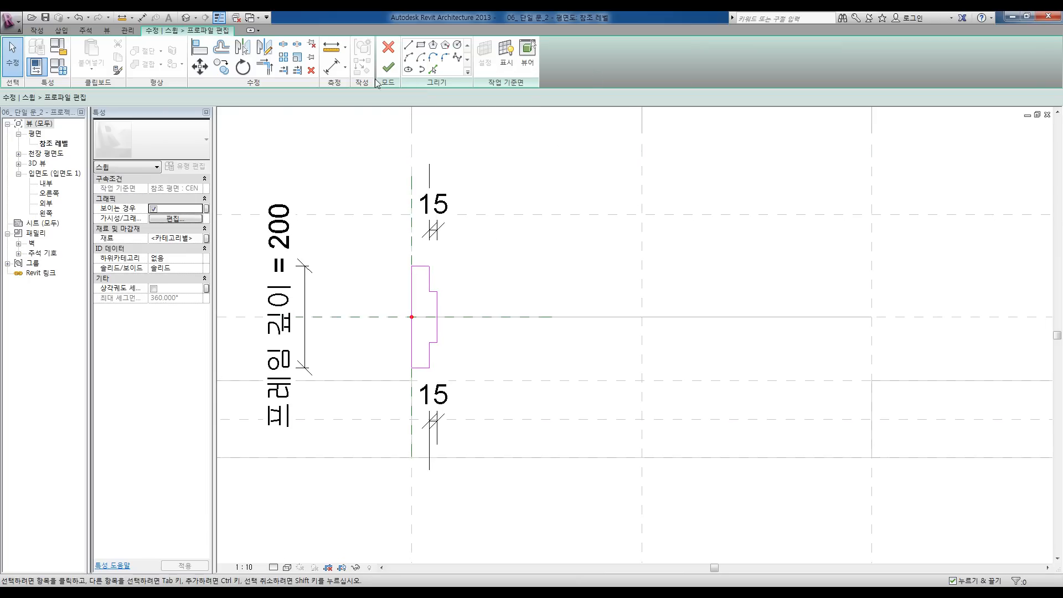
Step: Dimension the profile's two outer horizontal lines together with the CEN plane between them and make the segments equal (EQ)
click(332, 67)
click(419, 266)
click(418, 364)
click(364, 316)
click(365, 242)
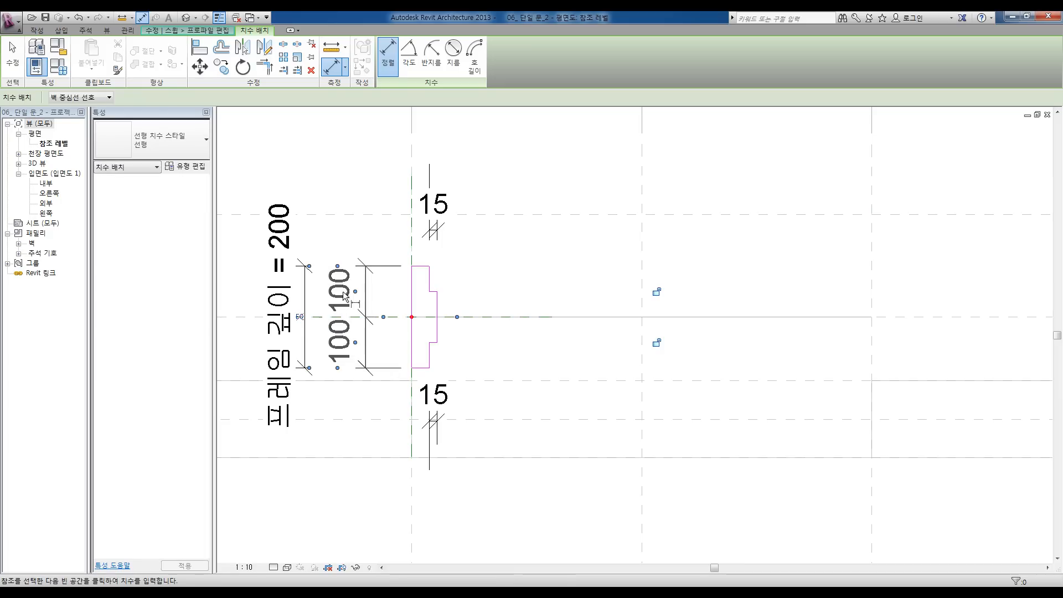
click(300, 317)
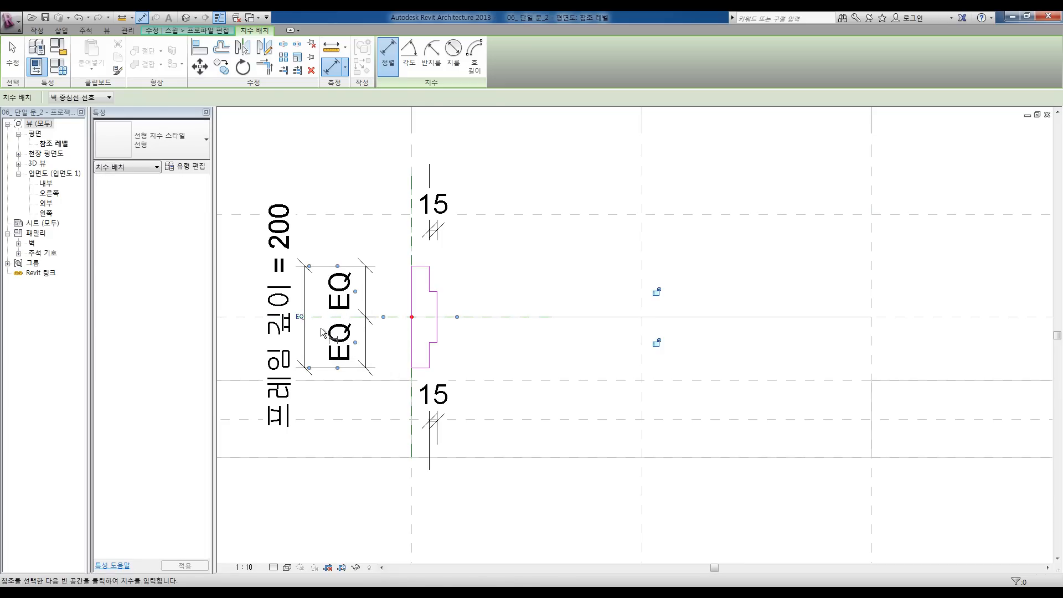
key(Escape)
Step: Dimension the upper step's depth from the profile's upper outer line to the step line, and lock that dimension
click(424, 266)
click(434, 292)
click(505, 256)
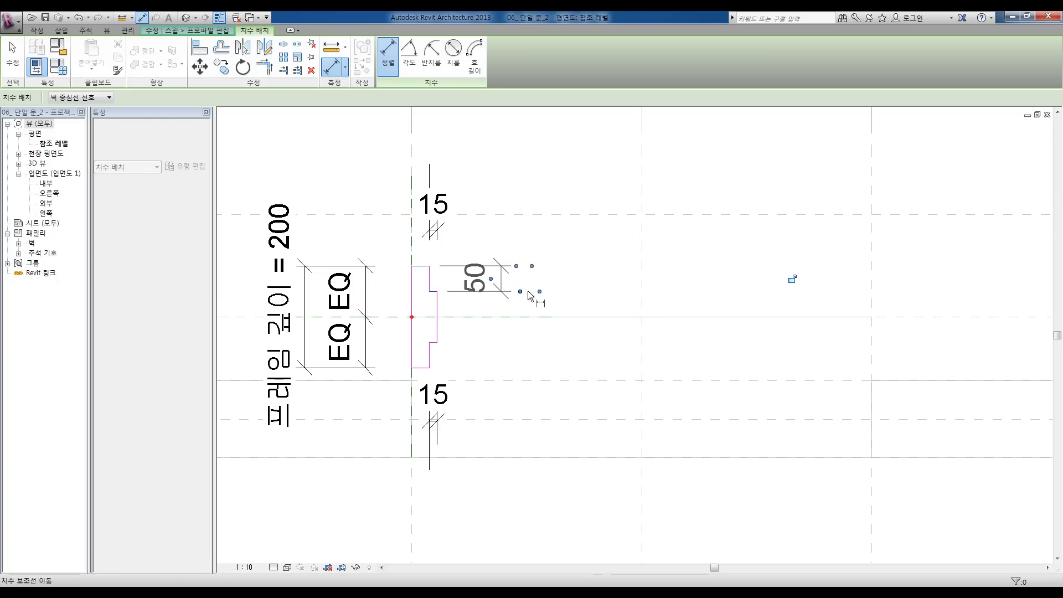
key(Escape)
click(503, 285)
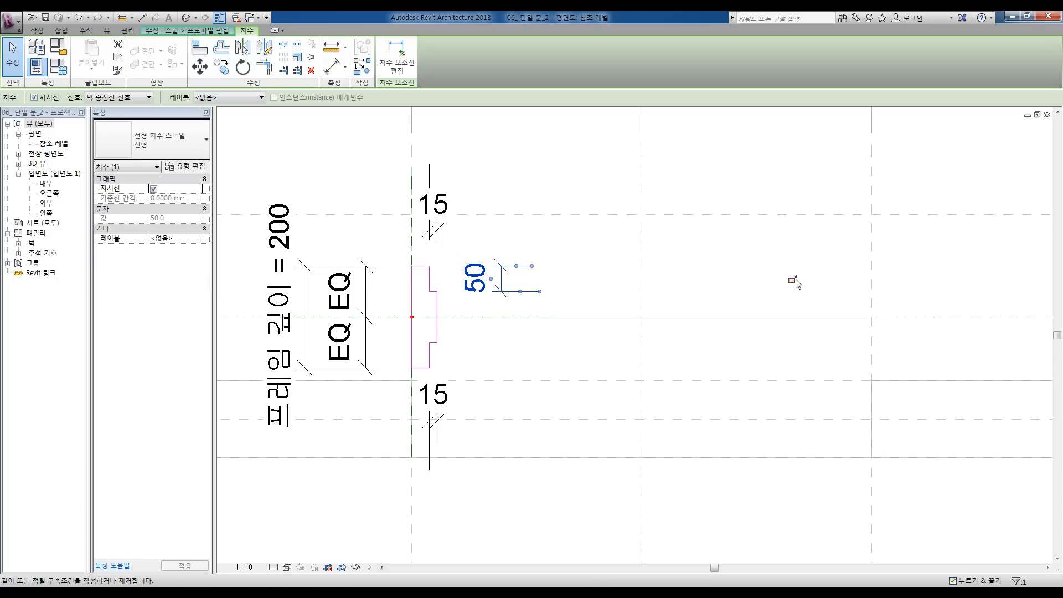
Step: Dimension the lower step's depth from the step line to the profile's lower outer line, and lock that dimension
click(331, 67)
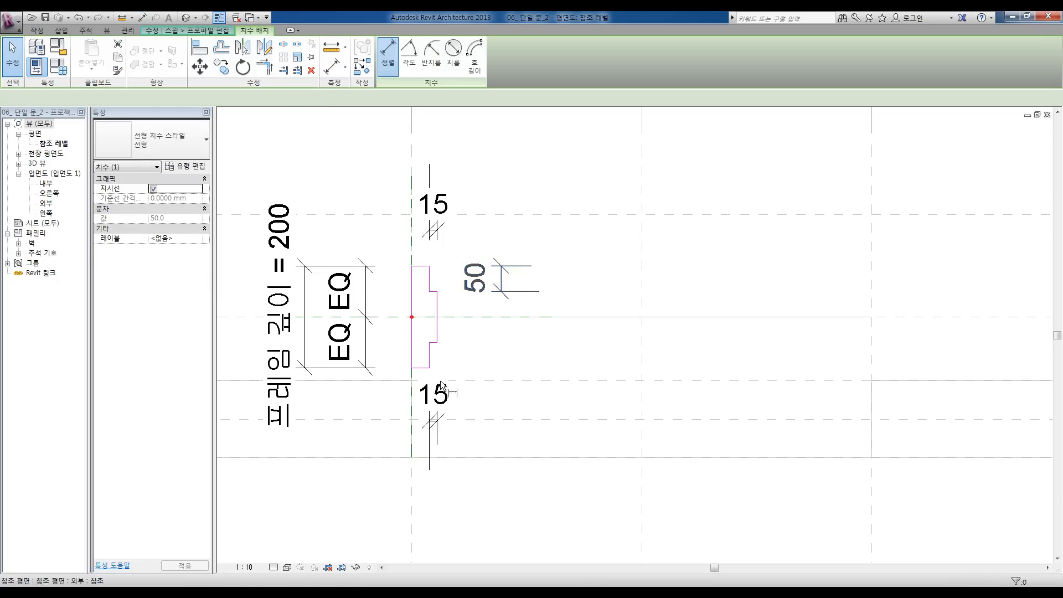
click(433, 342)
click(423, 368)
click(532, 355)
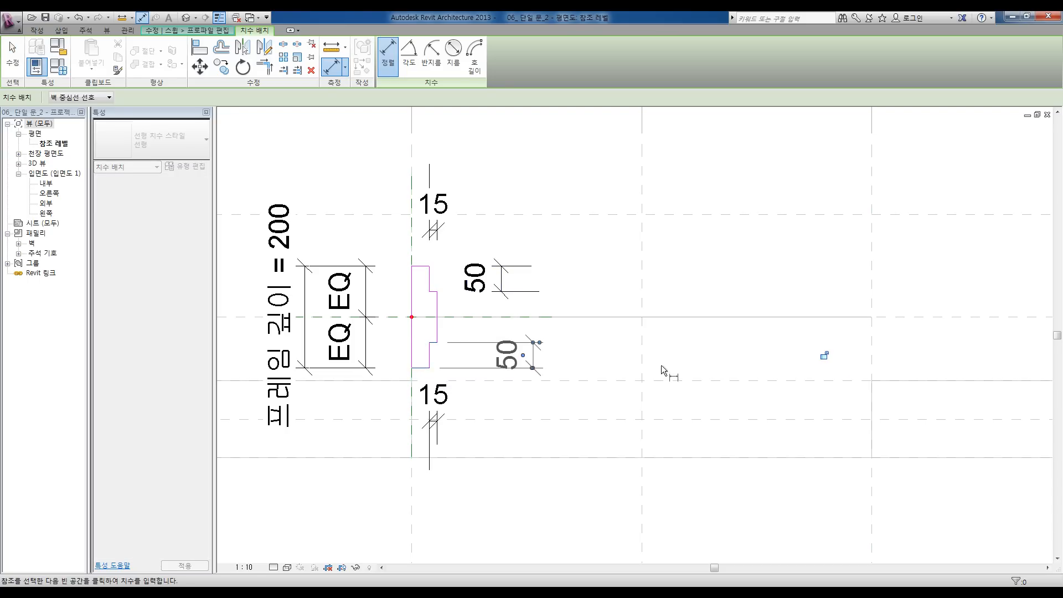
click(824, 355)
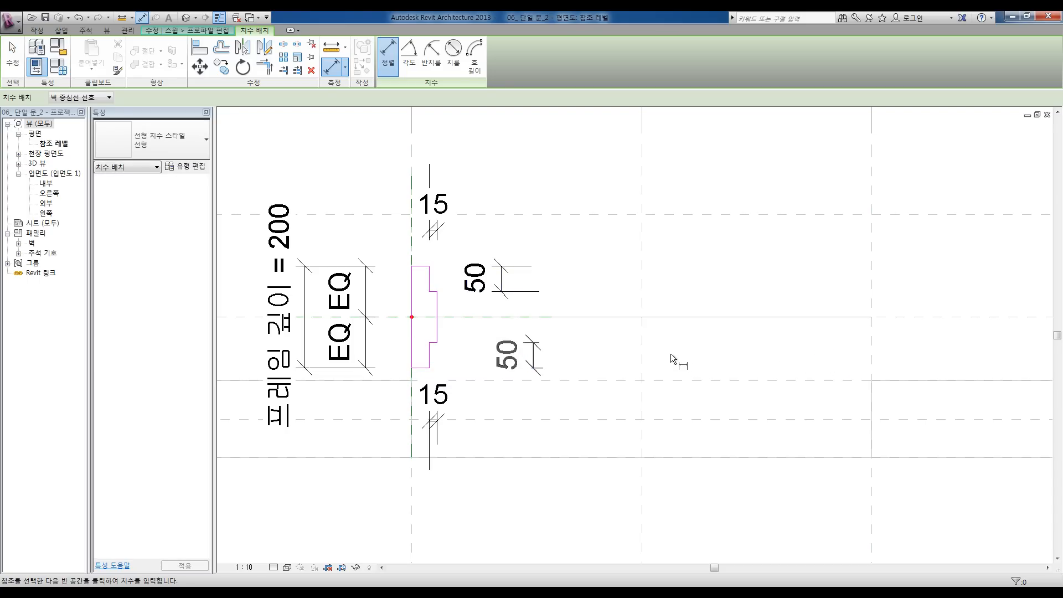
middle_drag(599, 364, 599, 364)
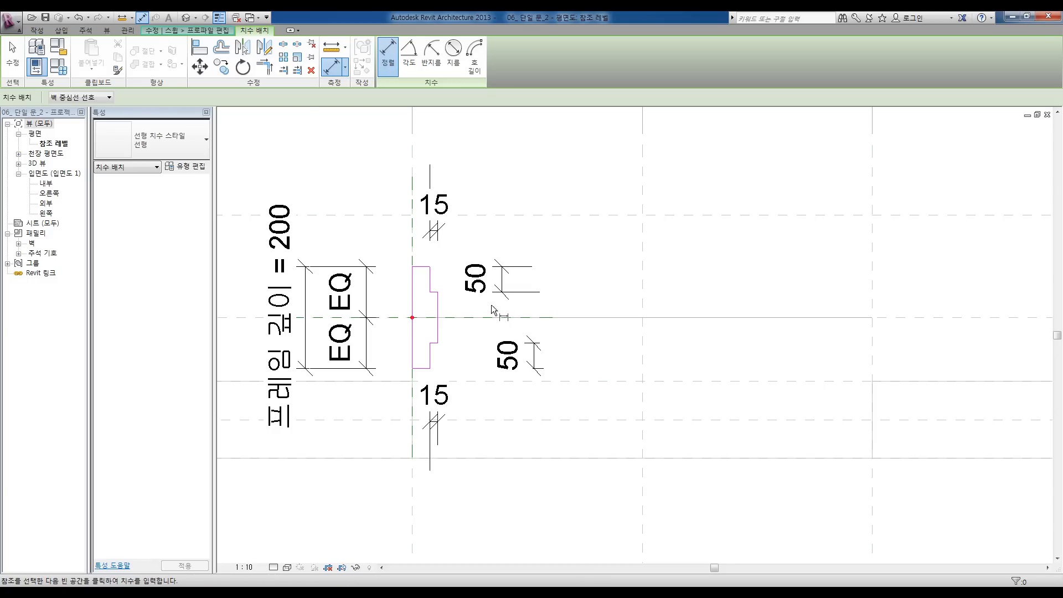
Step: Finish the profile sketch and the frame sweep edit
click(189, 30)
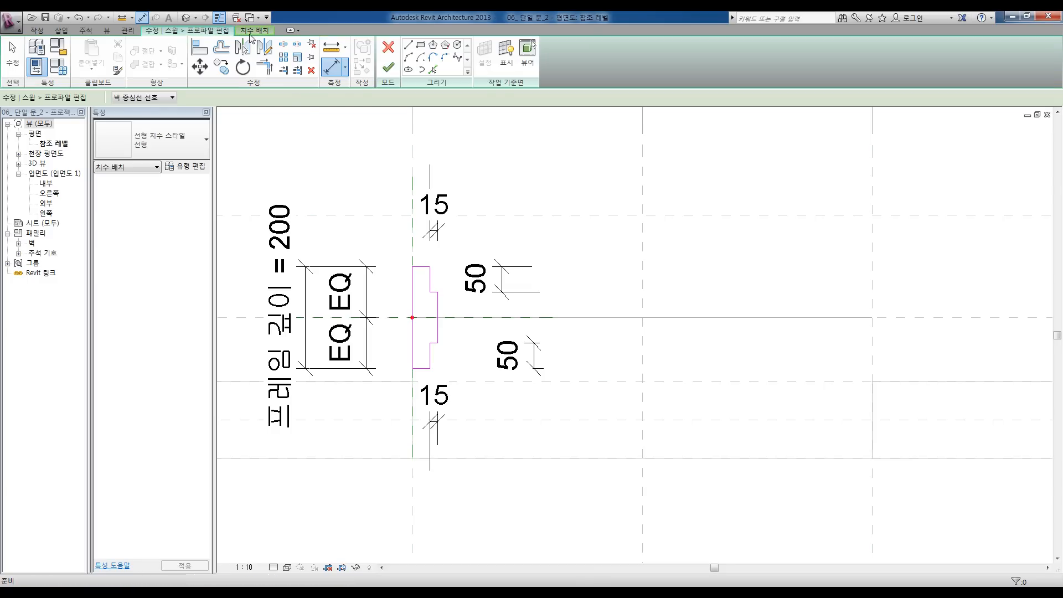
click(387, 68)
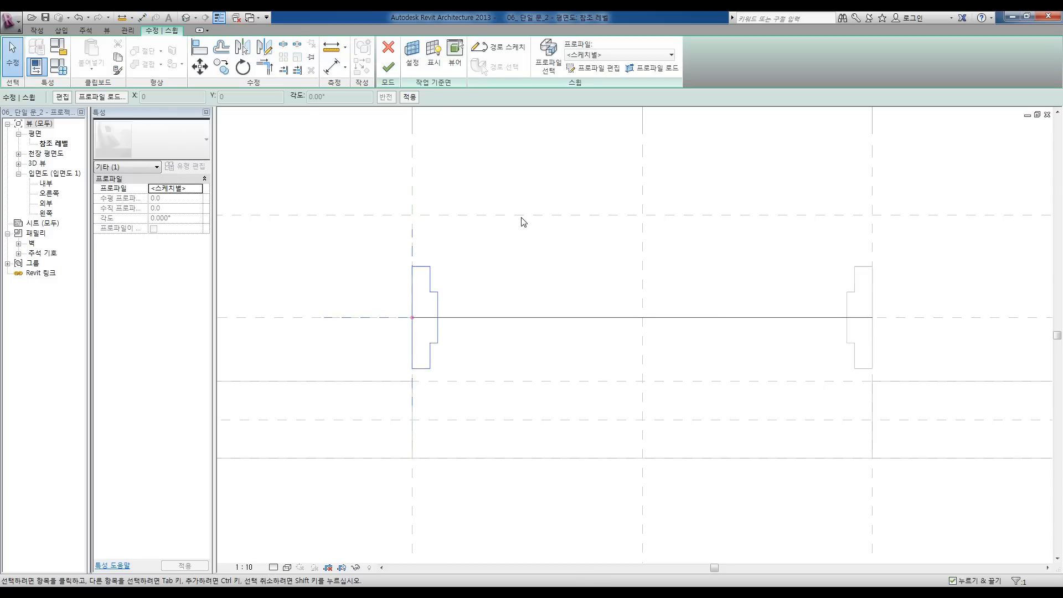
click(388, 67)
click(356, 151)
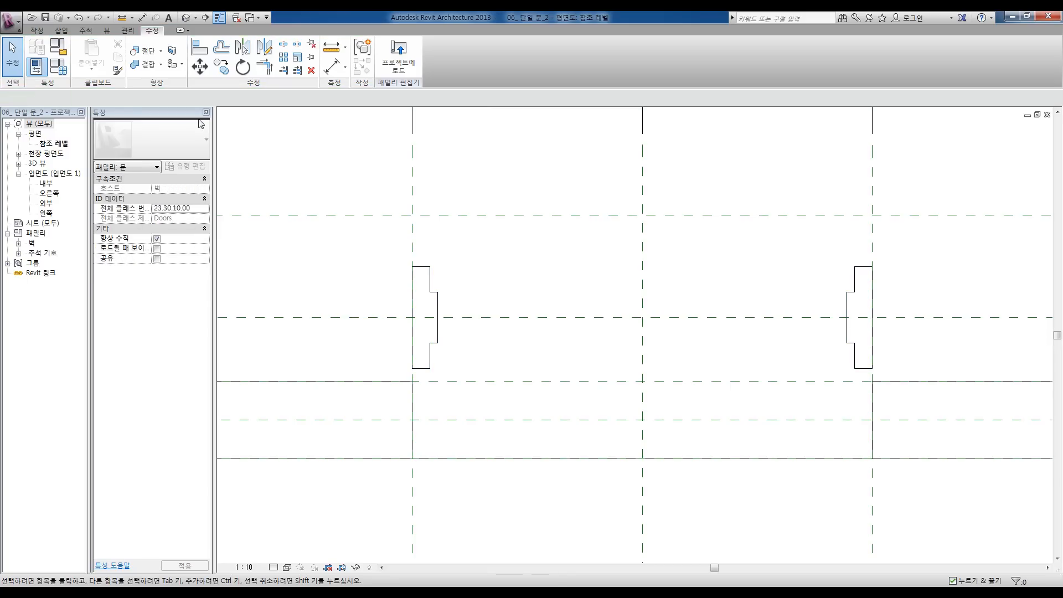
Step: Set the 프레임 깊이 family parameter to 300 to test the frame's depth in plan
click(56, 67)
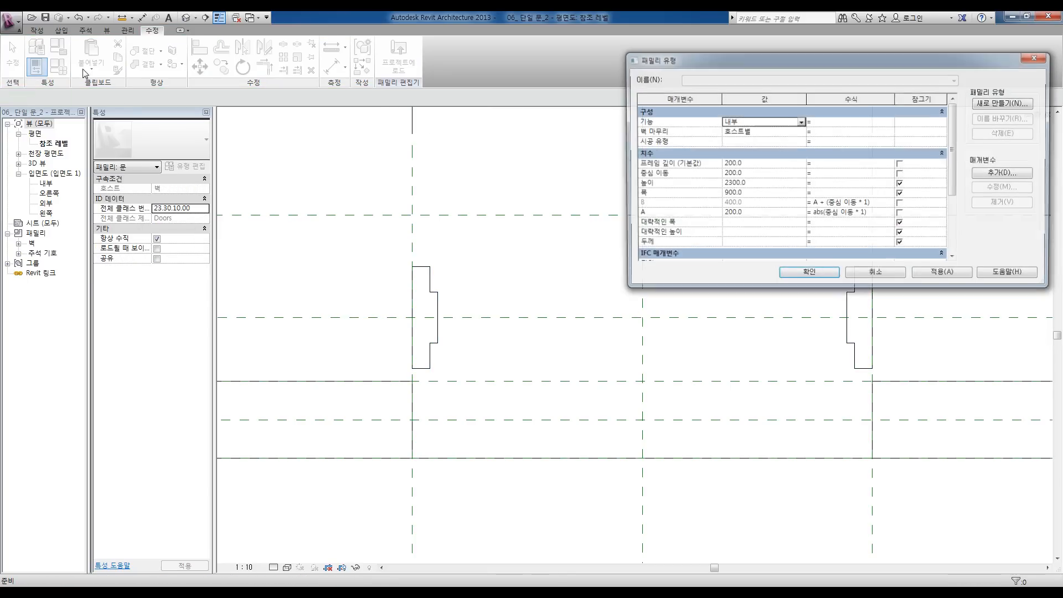
click(763, 164)
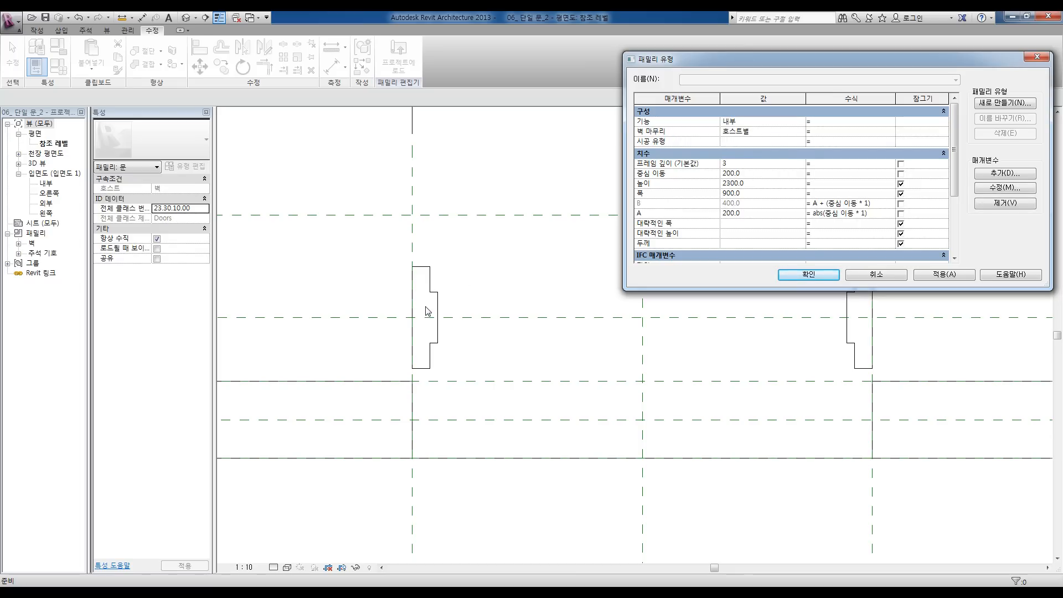
click(936, 275)
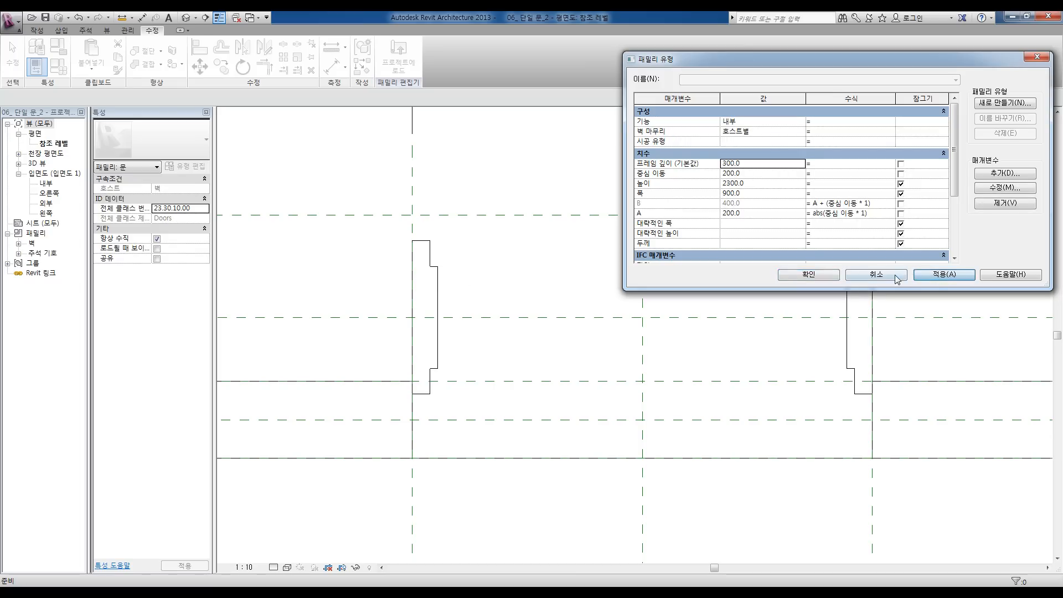
click(808, 275)
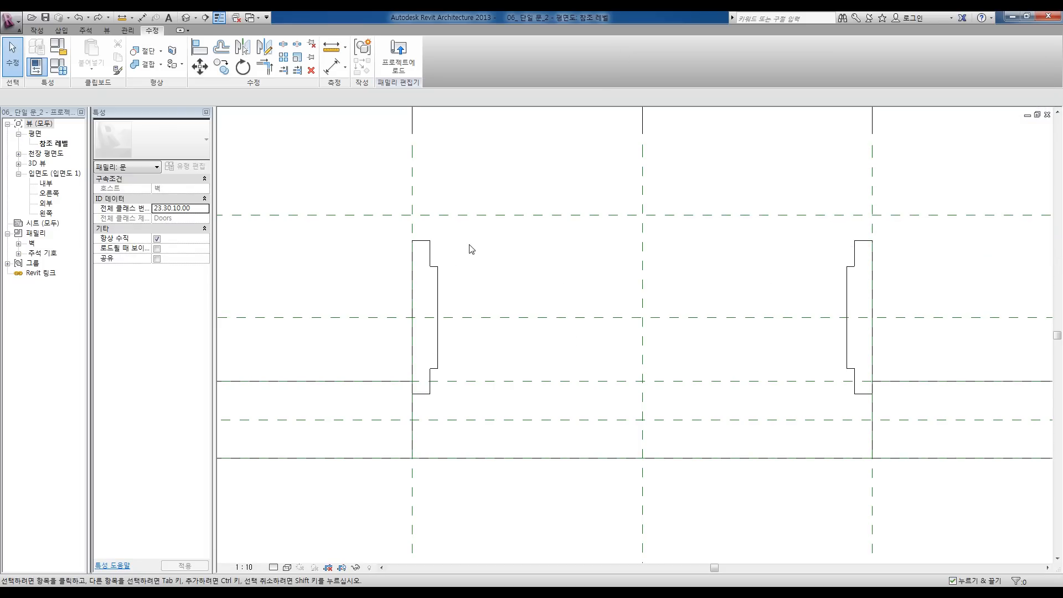
Step: Set the 프레임 깊이 family parameter back to 200 and close the family types
click(59, 66)
click(731, 163)
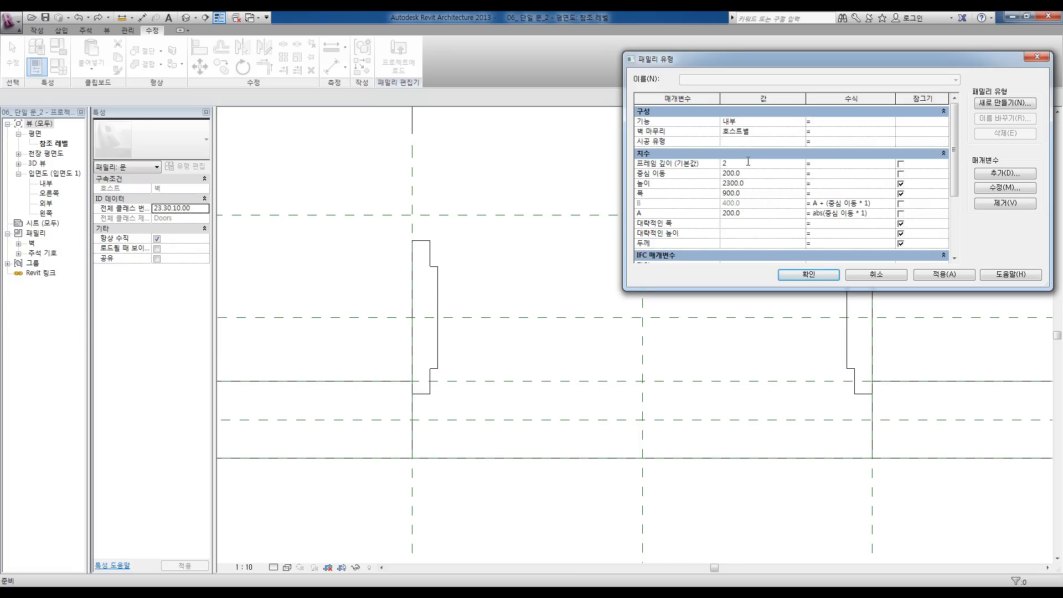
click(932, 276)
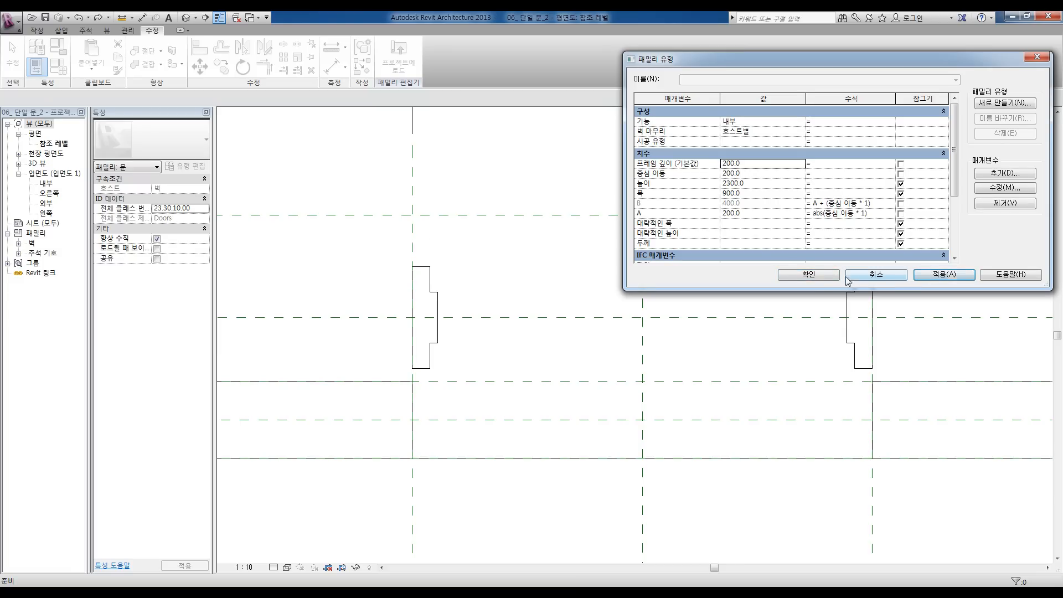
click(808, 275)
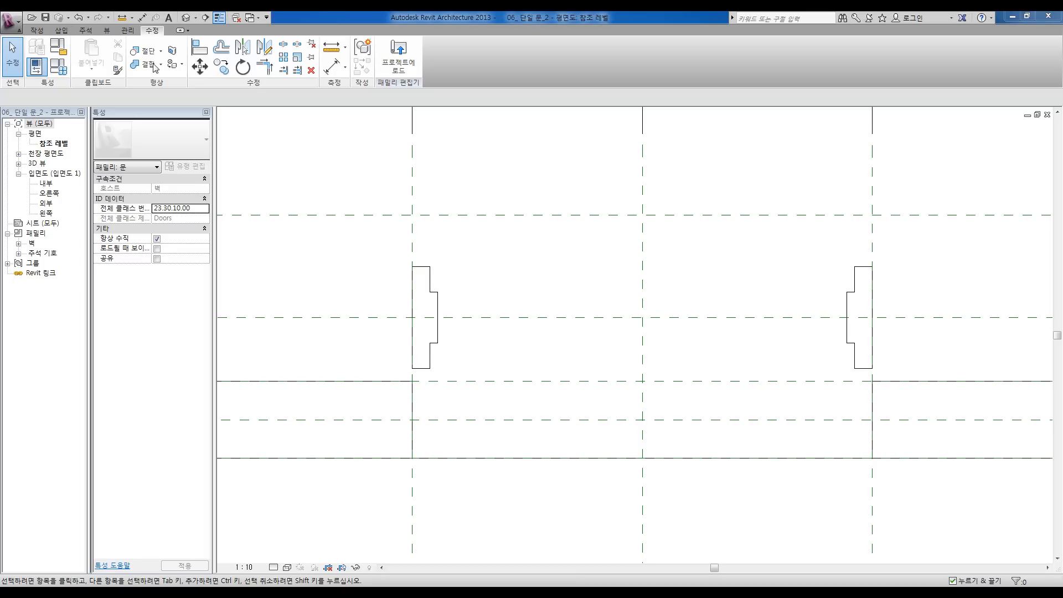
Step: Start an extrusion and sketch a rectangle about 150 by 25 mm from the upper inner corner of the left jamb
click(41, 33)
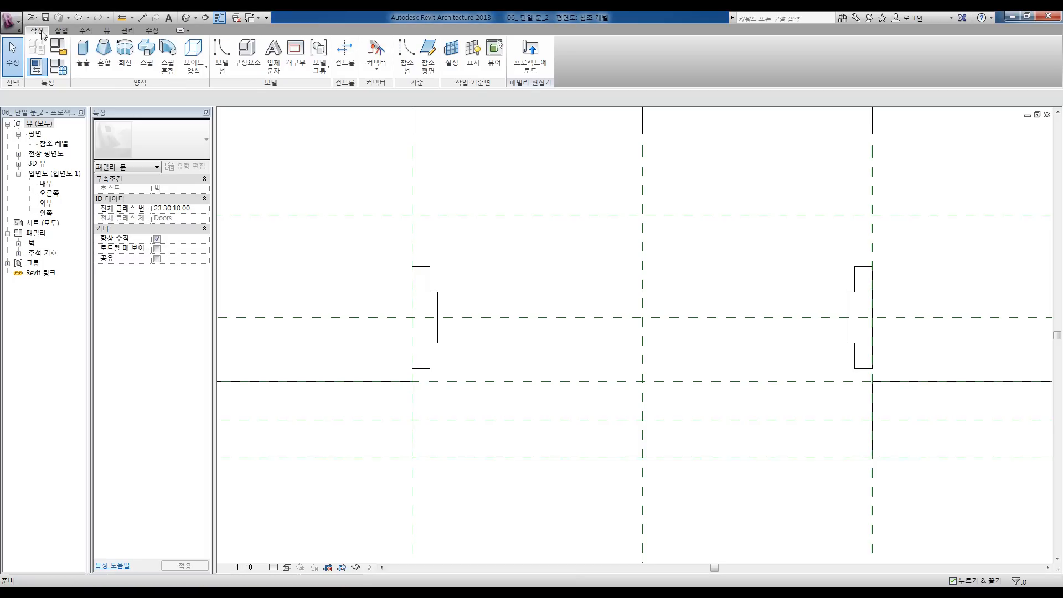
click(83, 52)
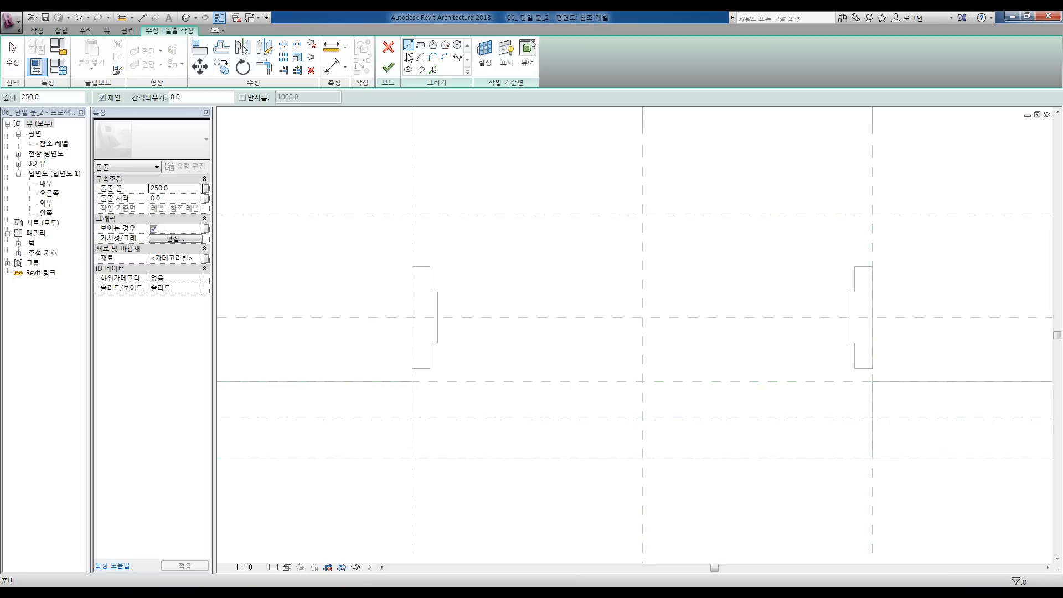
click(420, 45)
click(431, 267)
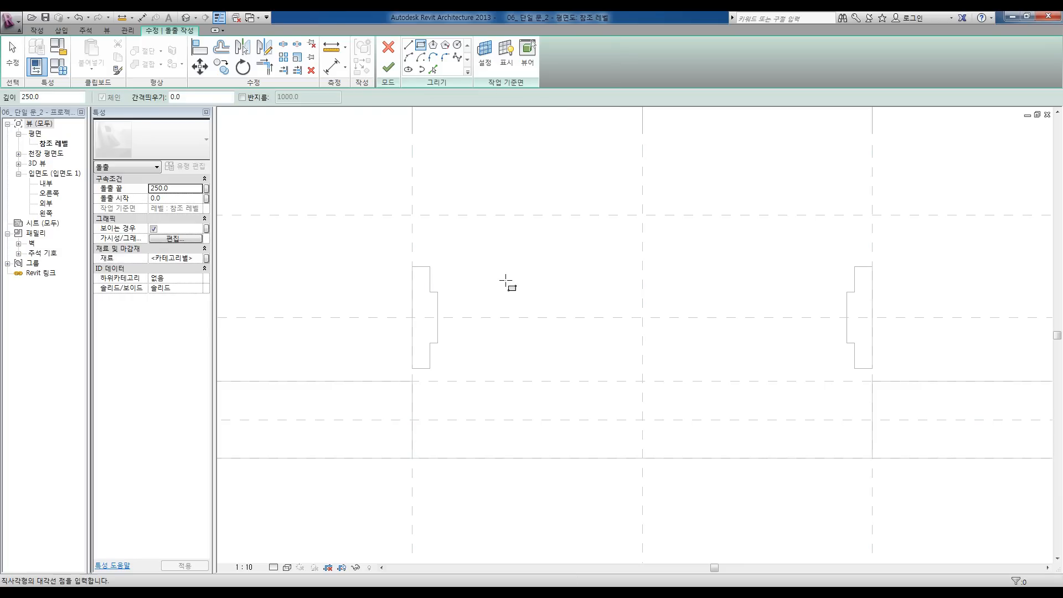
click(506, 280)
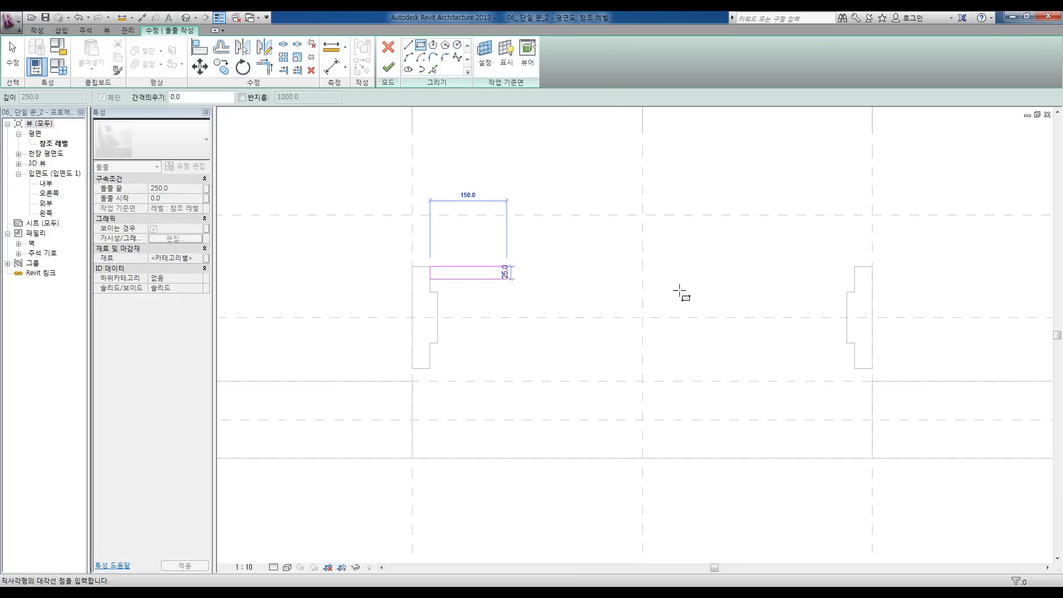
Step: Complete the extrusion rectangle between the two jambs, about 830 by 50 mm, ending at the right jamb's rebate corner
click(854, 292)
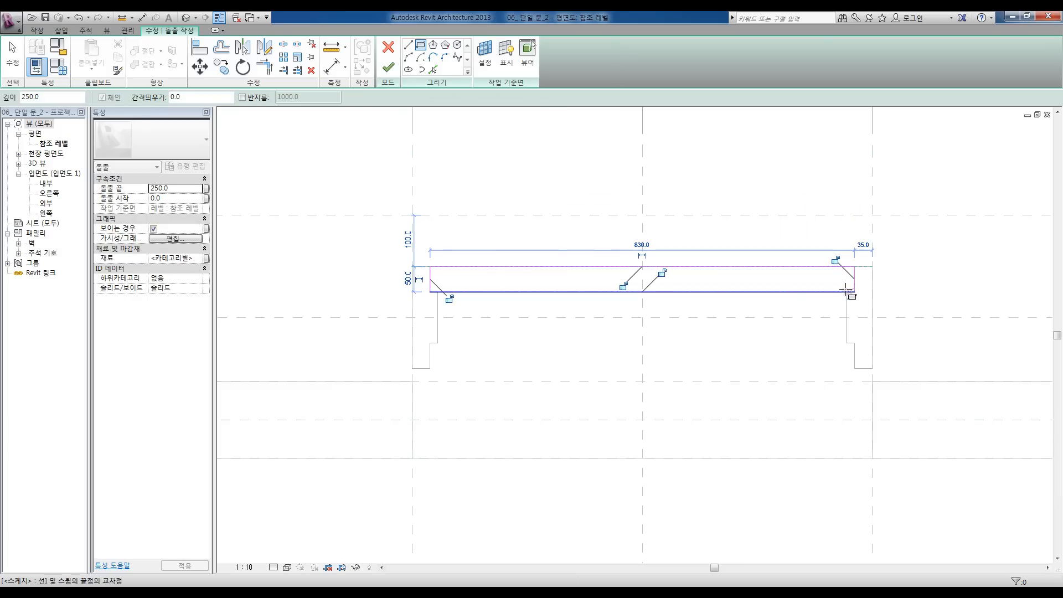
key(Escape)
key(Escape)
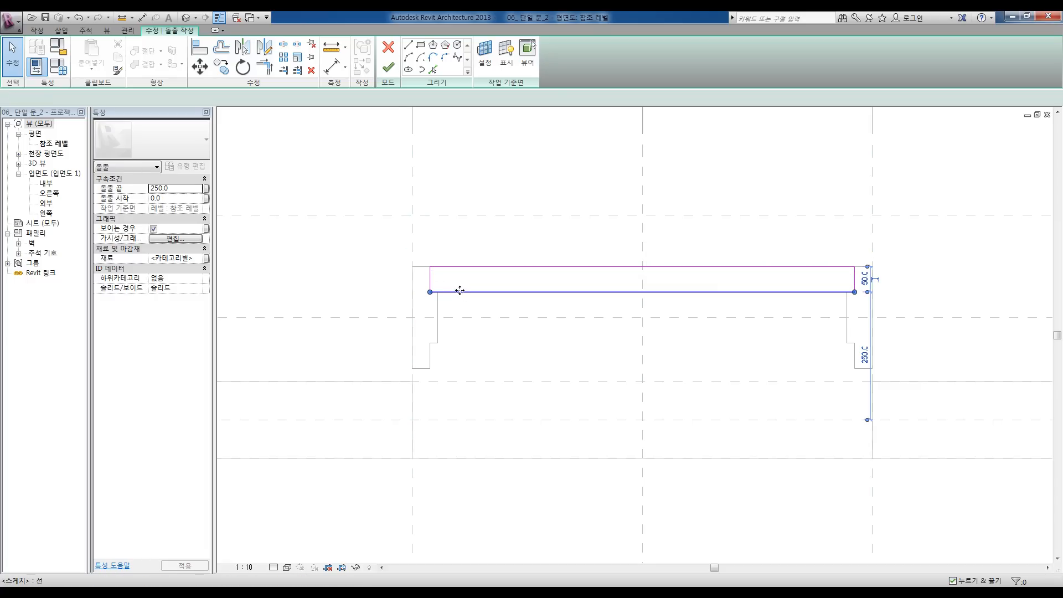
Step: Pull the rectangle's lower edge off the jamb's rebate line and align it back to that line
click(450, 291)
scroll(450, 291, up, 2)
drag(455, 283, 451, 270)
key(Escape)
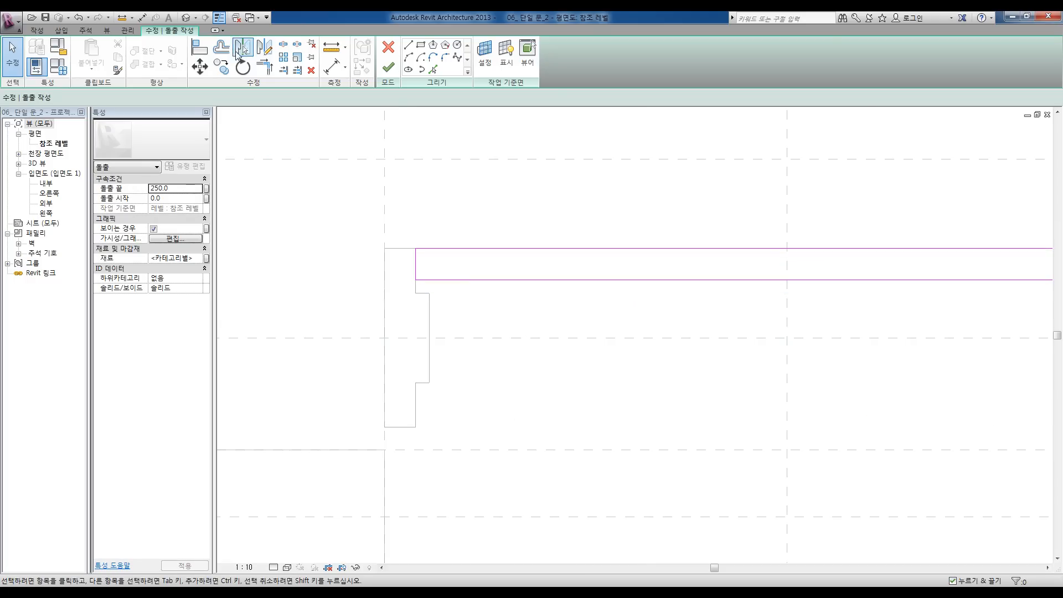
click(200, 48)
click(423, 292)
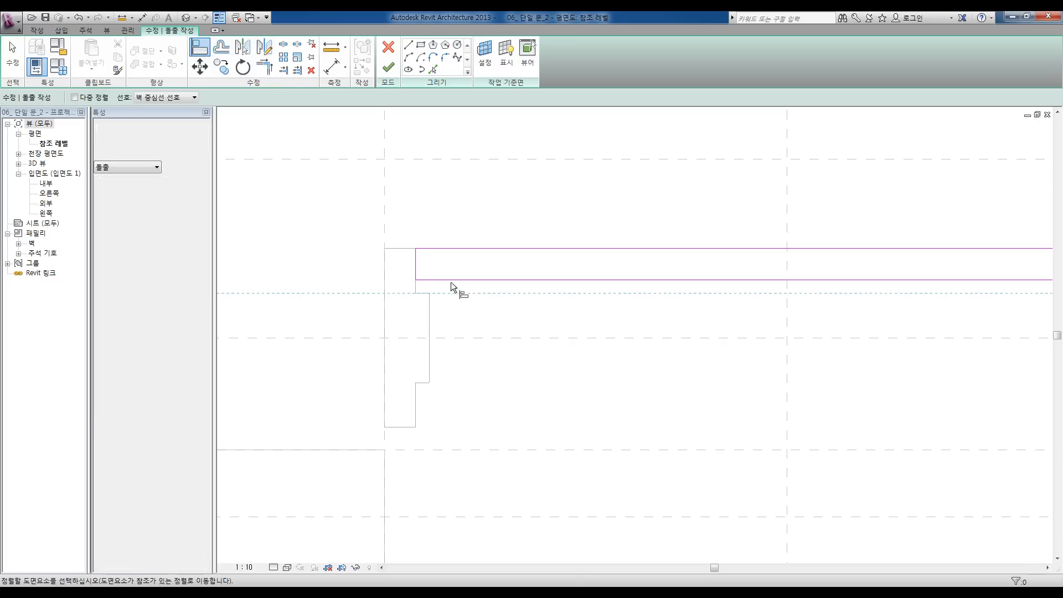
click(453, 280)
key(Escape)
Step: Move the rectangle's left edge away from the left jamb and align it back to the jamb's inner face
click(416, 268)
drag(416, 268, 442, 268)
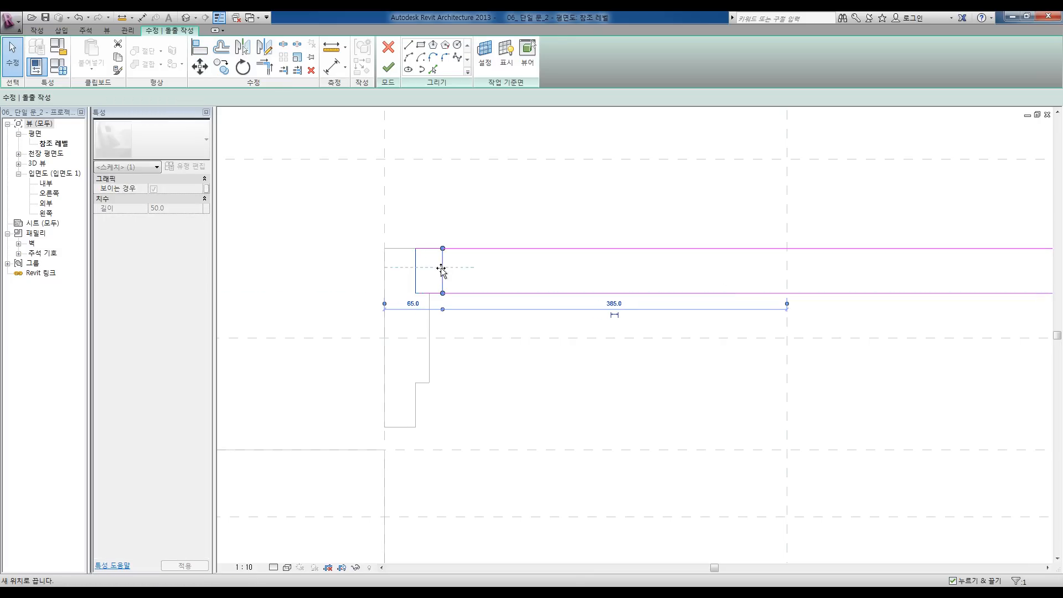
key(a)
key(l)
click(416, 268)
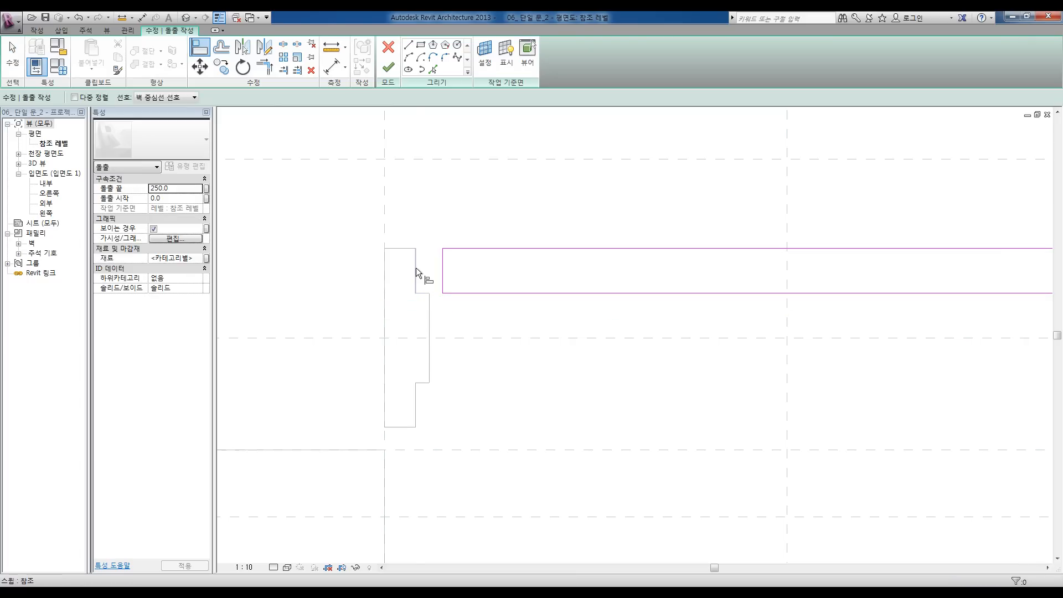
click(443, 268)
Step: Align the rectangle's upper edge to the left jamb's outer end and lock it
click(400, 248)
click(594, 249)
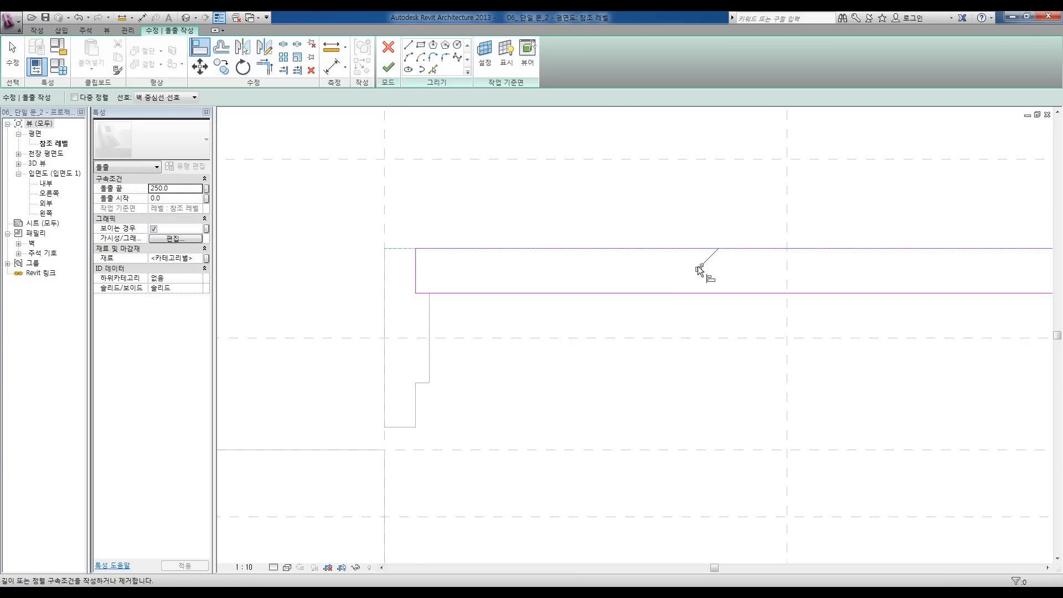
middle_drag(759, 267, 488, 267)
key(Escape)
key(Escape)
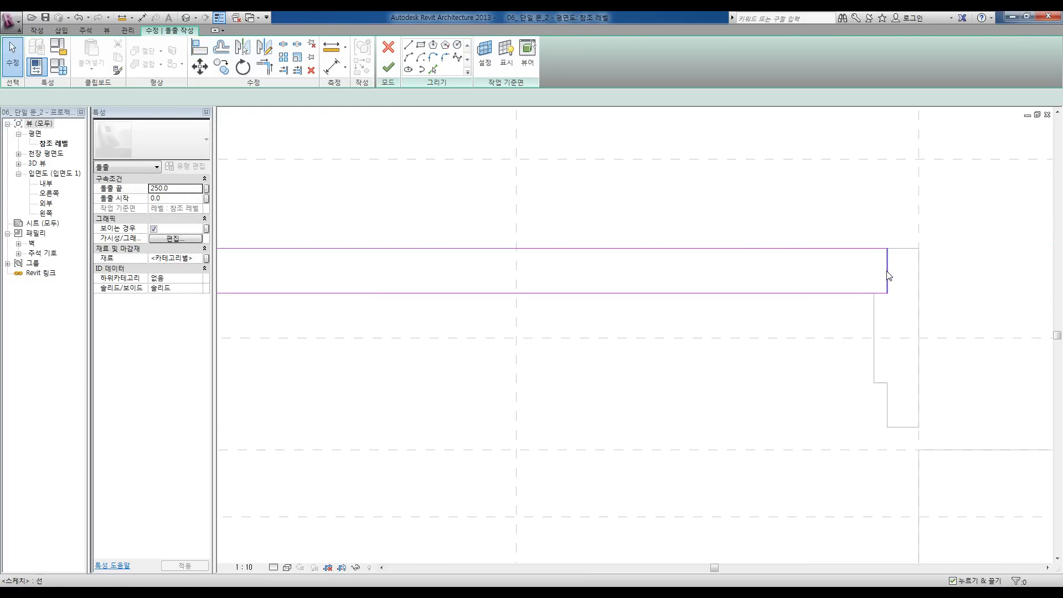
Step: Move the rectangle's right edge off the right jamb, then align and lock it to the jamb's inner face
click(888, 275)
drag(887, 275, 865, 275)
click(201, 49)
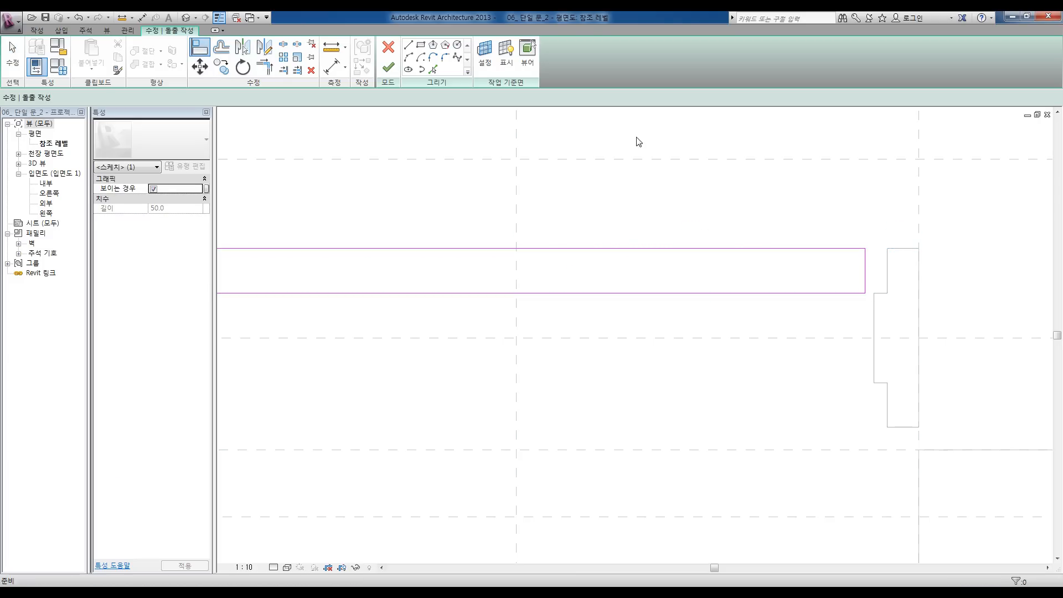
click(867, 268)
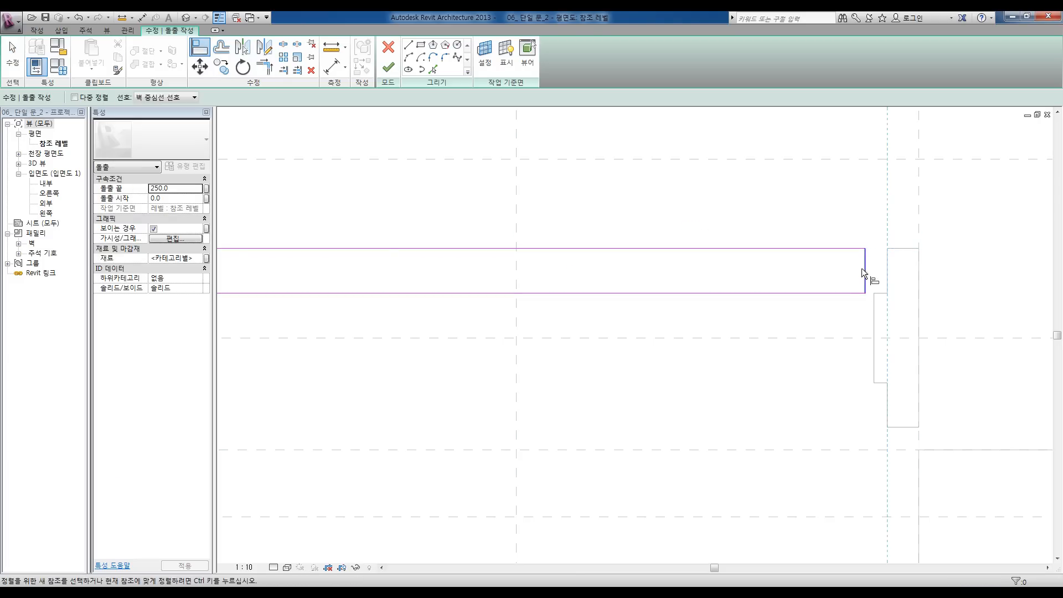
scroll(749, 289, down, 2)
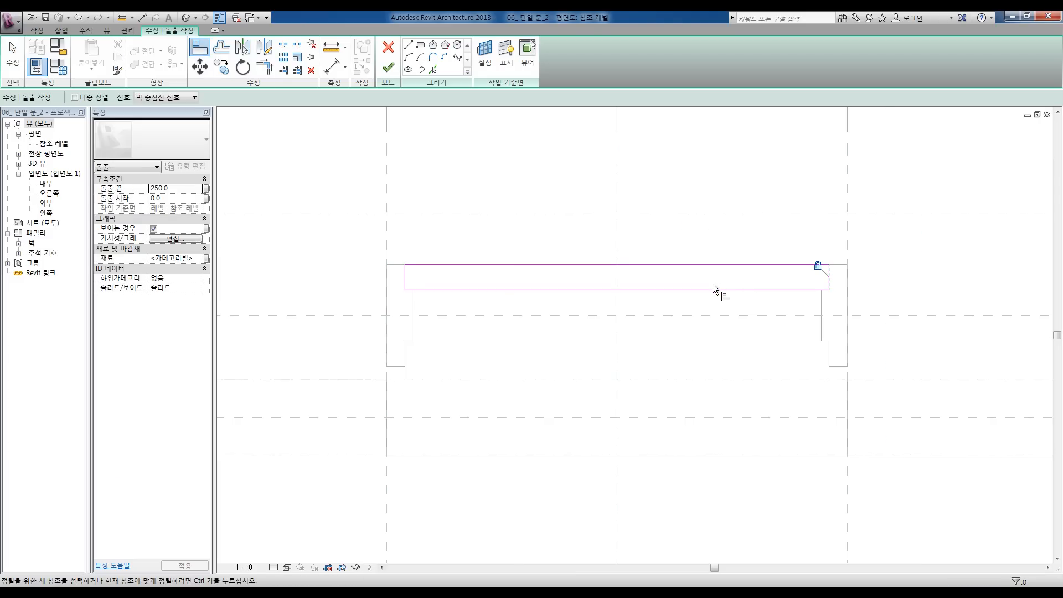
key(Escape)
key(Escape)
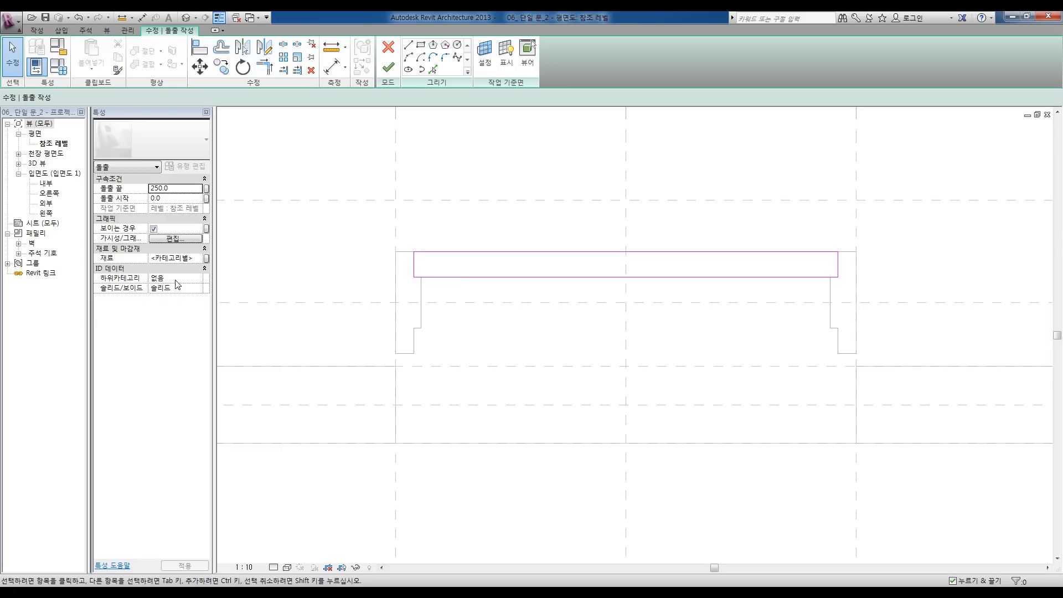
Step: Assign the extrusion to the 패널 subcategory and finish its sketch
click(198, 278)
click(198, 280)
drag(197, 303, 197, 318)
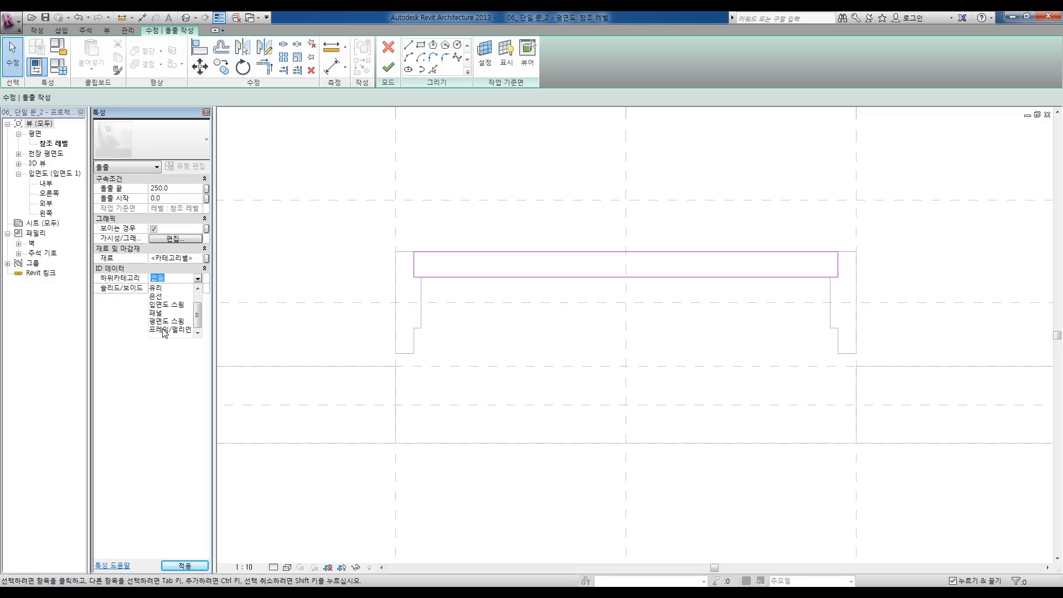
click(157, 313)
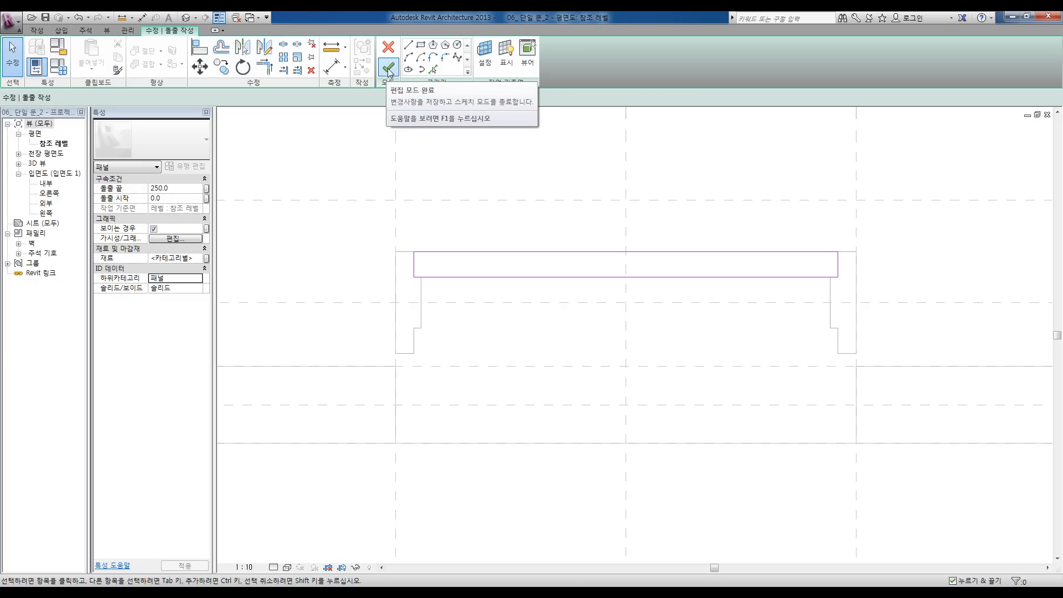
click(390, 69)
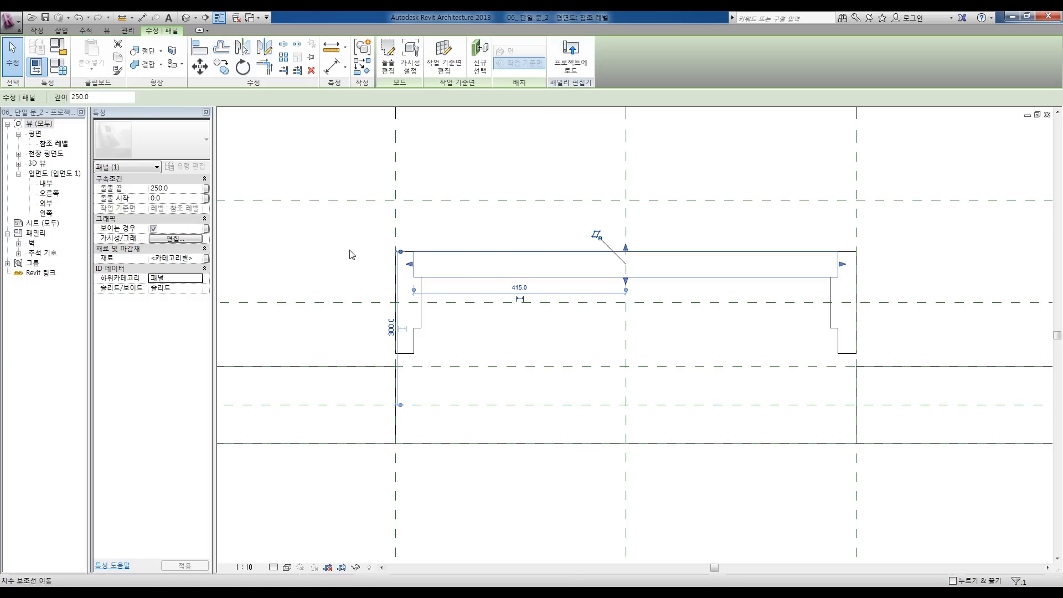
click(351, 254)
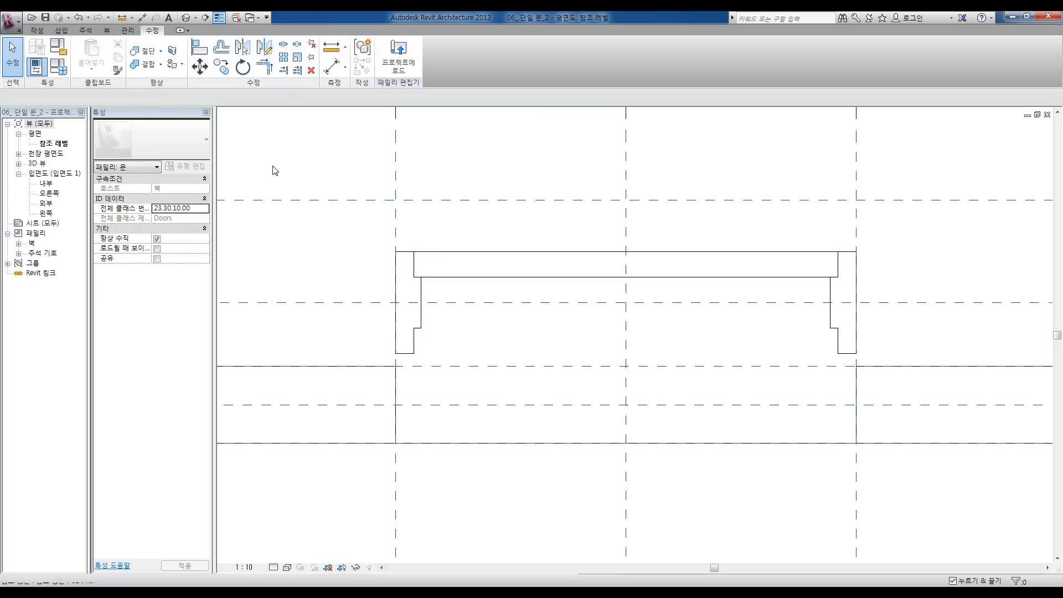
click(107, 31)
click(132, 54)
click(551, 477)
click(546, 151)
key(Escape)
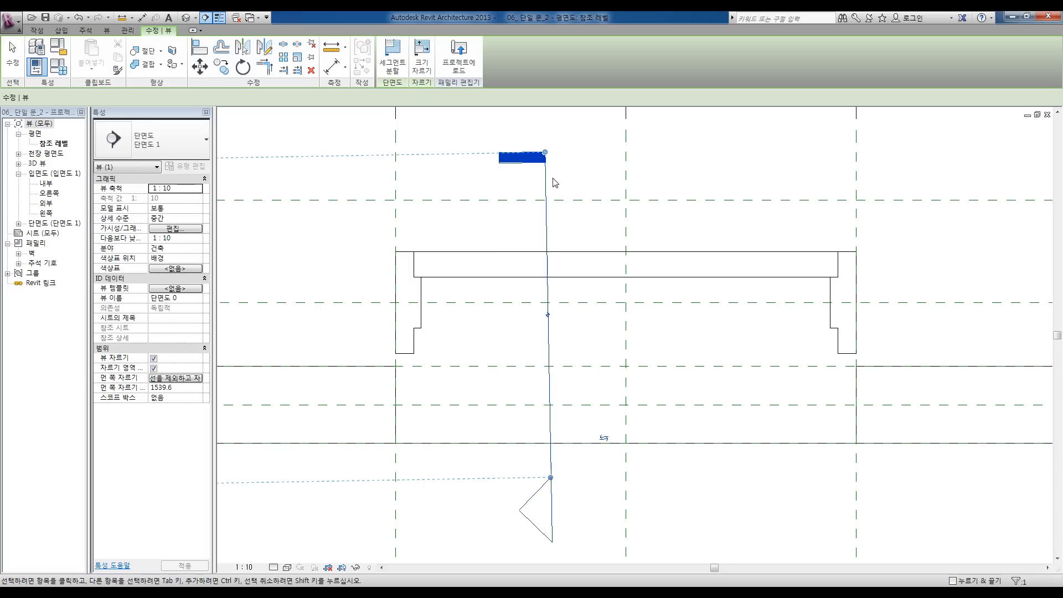
key(ctrl+z)
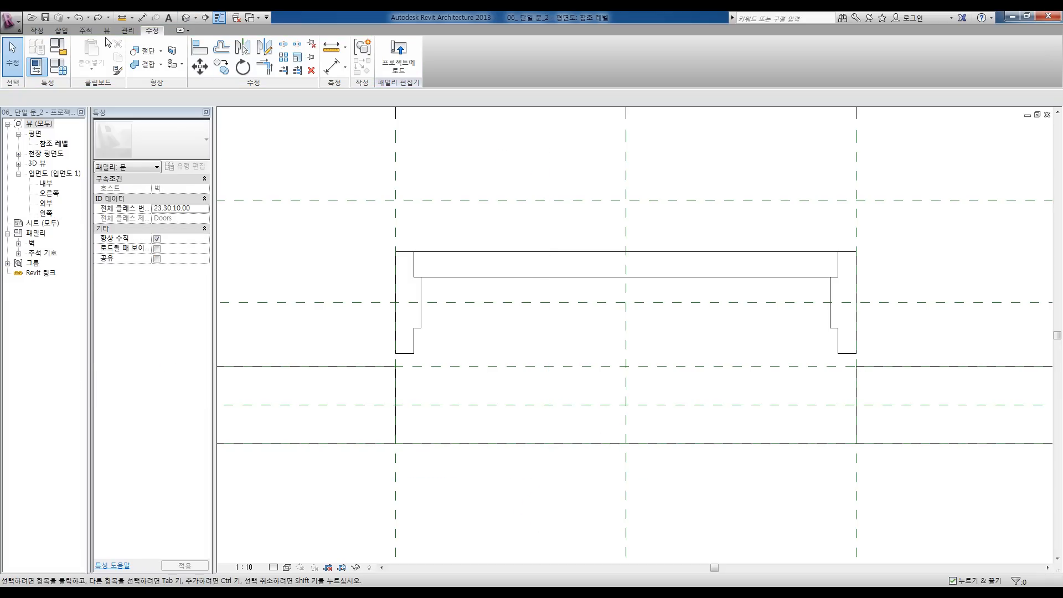
Step: Place a vertical section line through the door opening left of its centre and open its section view
click(107, 30)
click(132, 54)
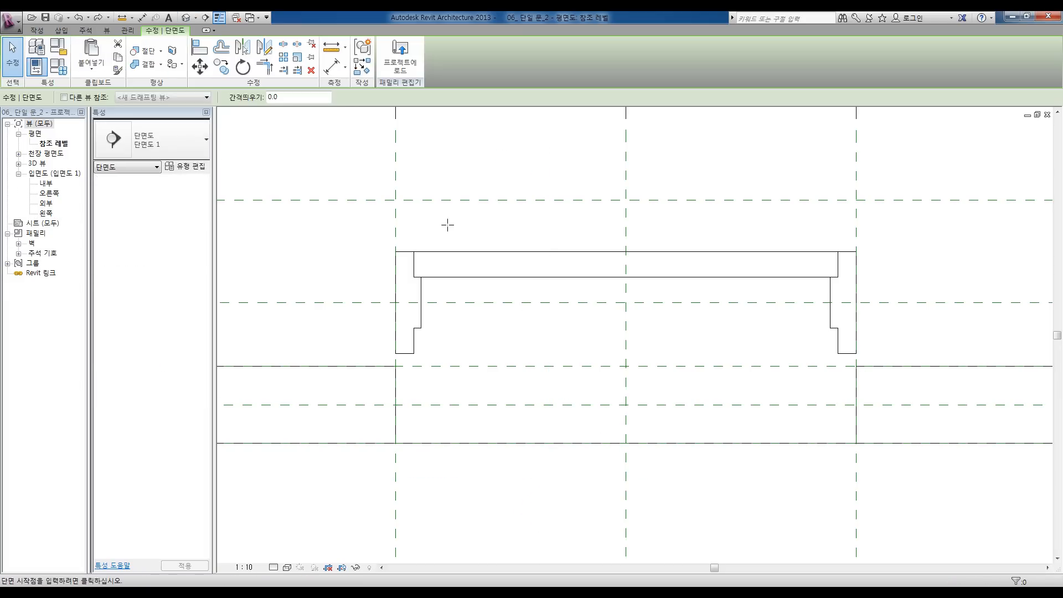
click(551, 481)
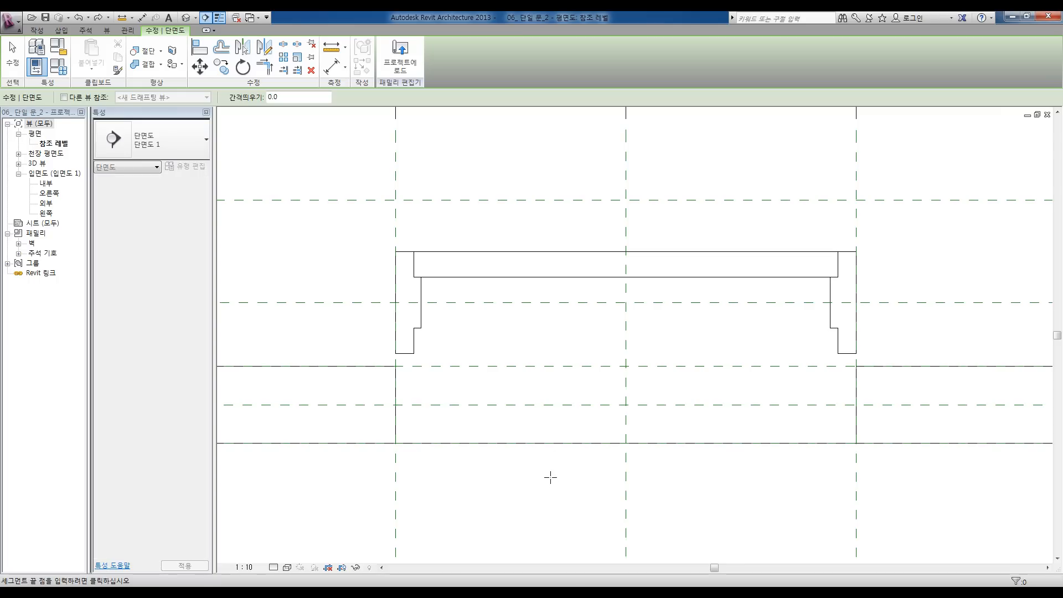
click(550, 163)
right_click(550, 185)
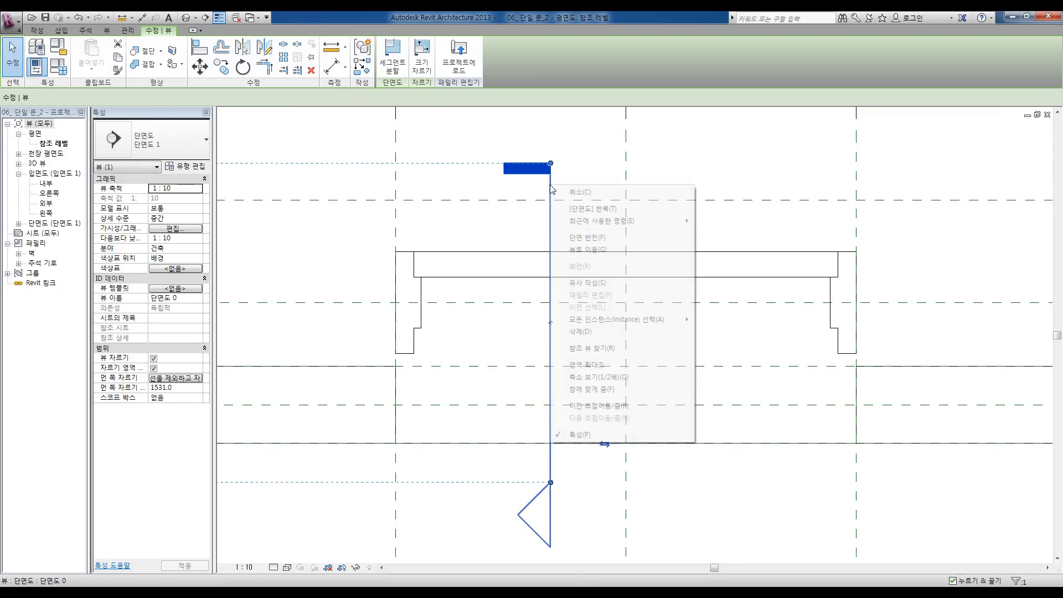
click(605, 252)
Step: Display the section view in the shaded visual style to identify the door panel beside the frame
scroll(585, 426, up, 2)
click(585, 421)
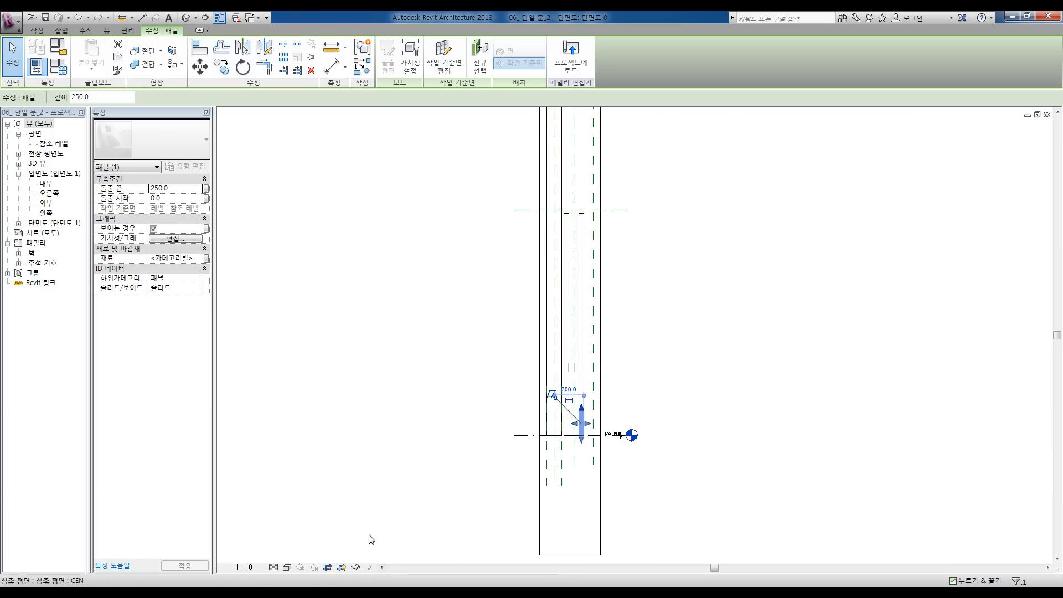
click(287, 568)
click(303, 525)
click(697, 410)
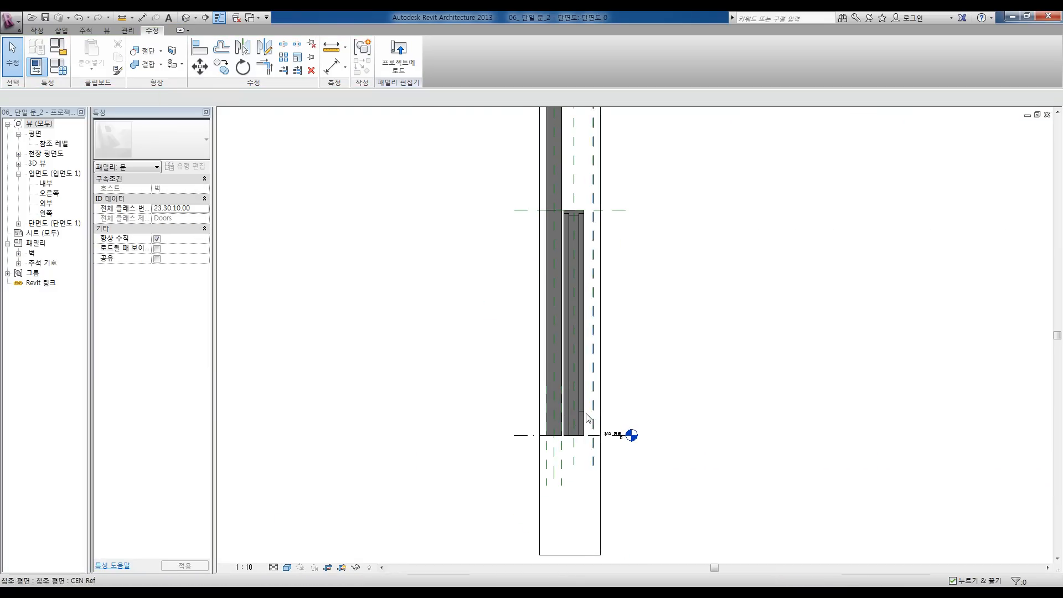
Step: Stretch the door panel upward, then align and lock its top edge to the rebate under the frame head
click(581, 413)
drag(582, 414, 591, 257)
scroll(591, 256, up, 3)
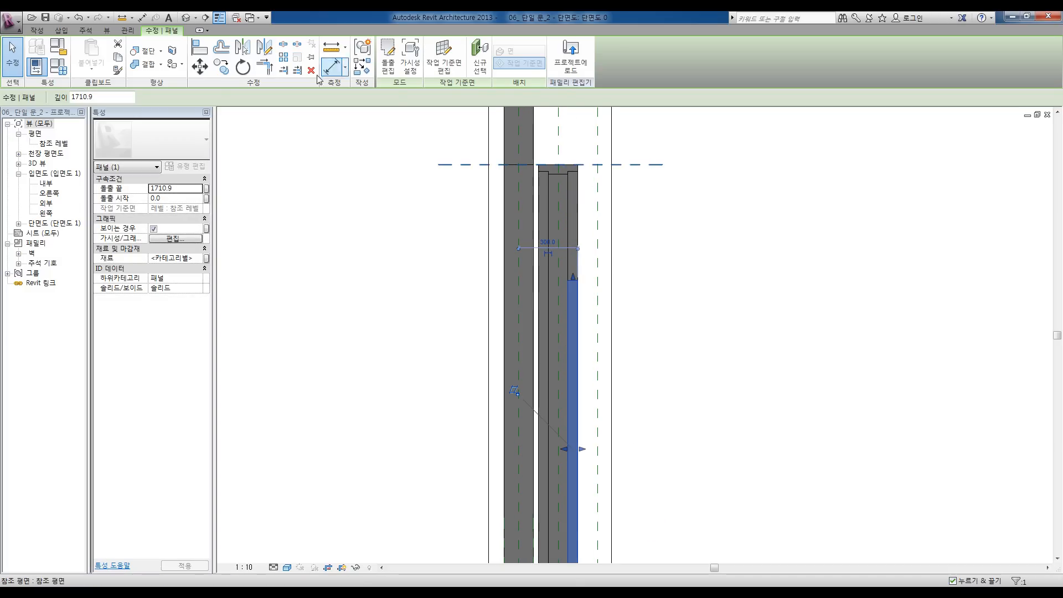
click(199, 48)
click(579, 174)
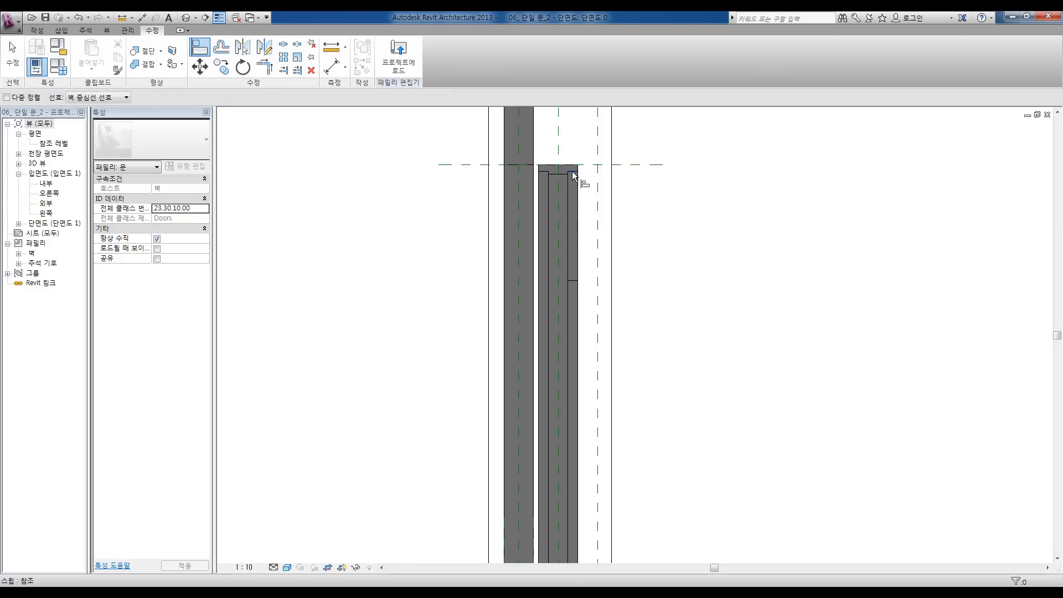
click(573, 281)
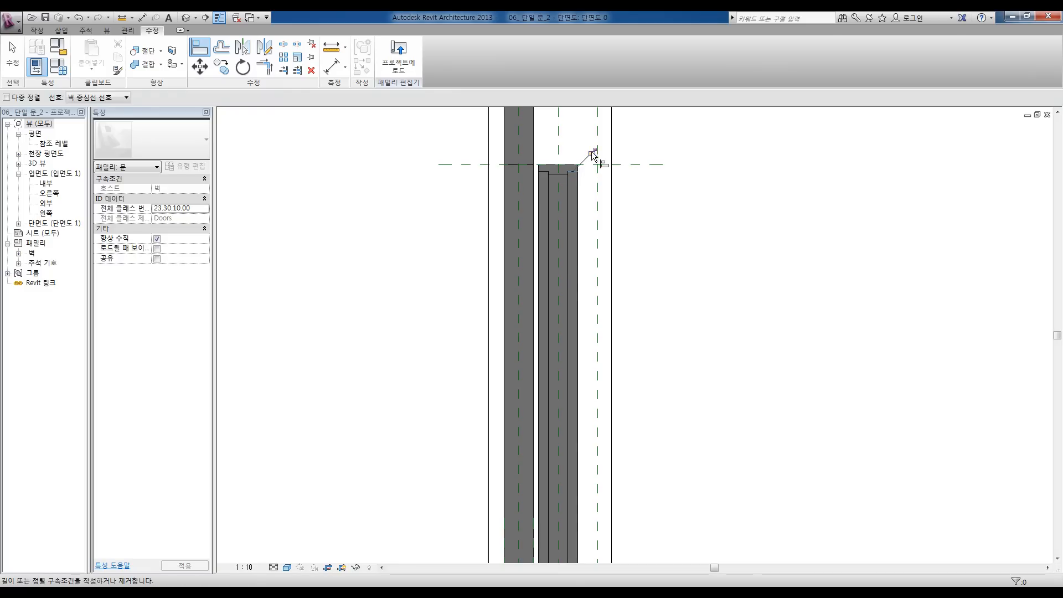
Step: Open the 3D view in the shaded visual style and show the door panel's side of the wall
click(186, 17)
scroll(461, 419, down, 2)
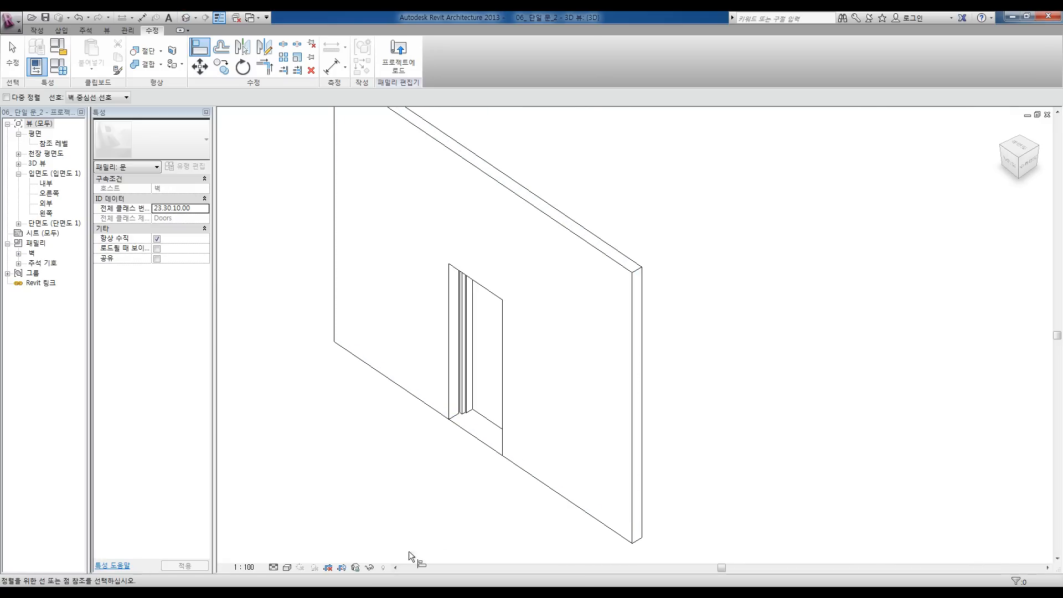
click(287, 567)
click(318, 524)
shift+middle_drag(451, 507, 502, 487)
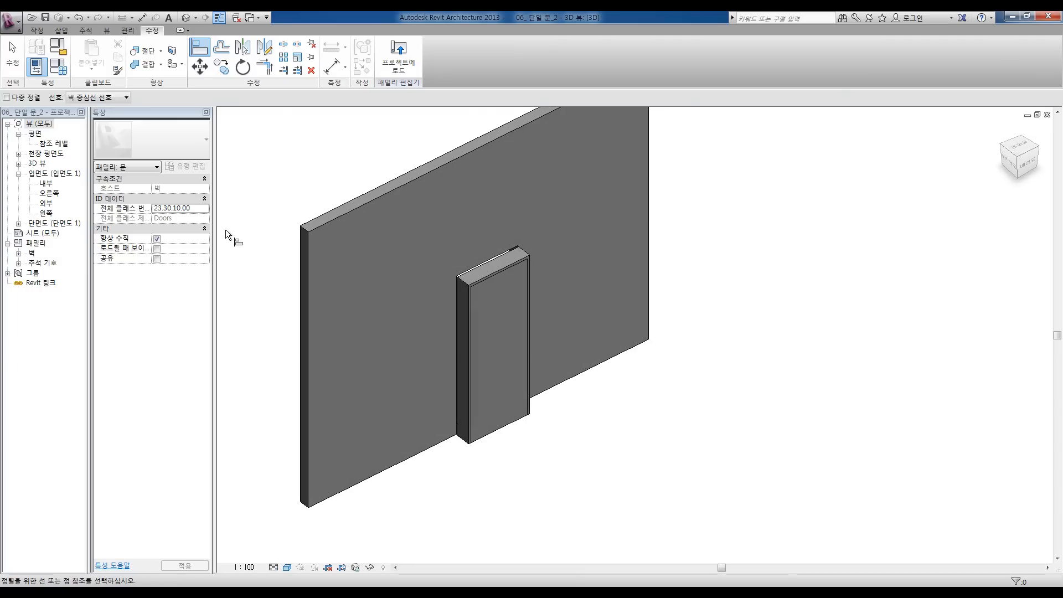
Step: Set the 중심 이동 family parameter to 100 and apply it to test the frame and panel in 3D
click(34, 65)
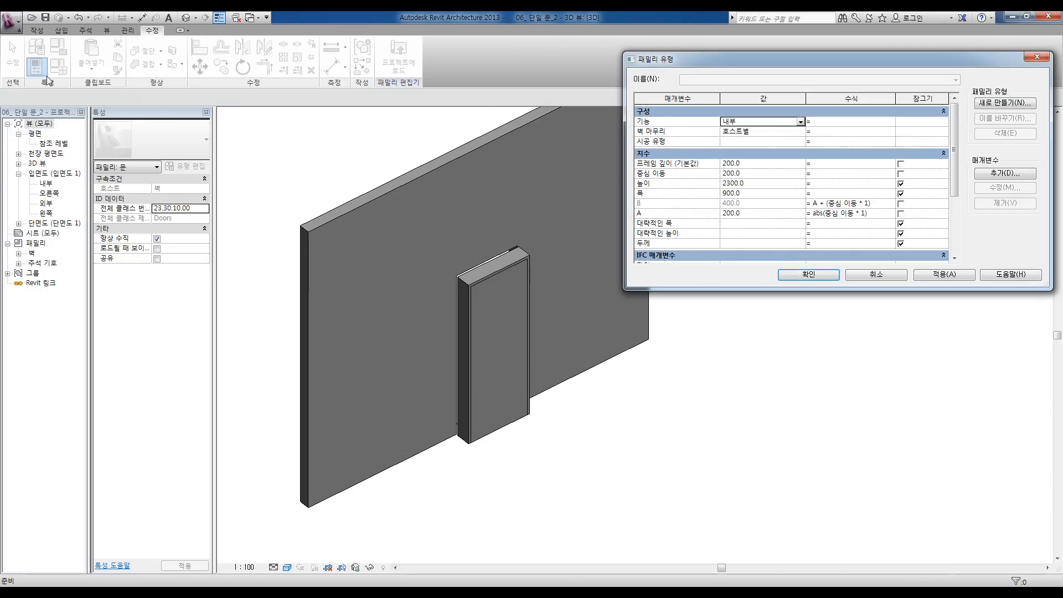
click(757, 173)
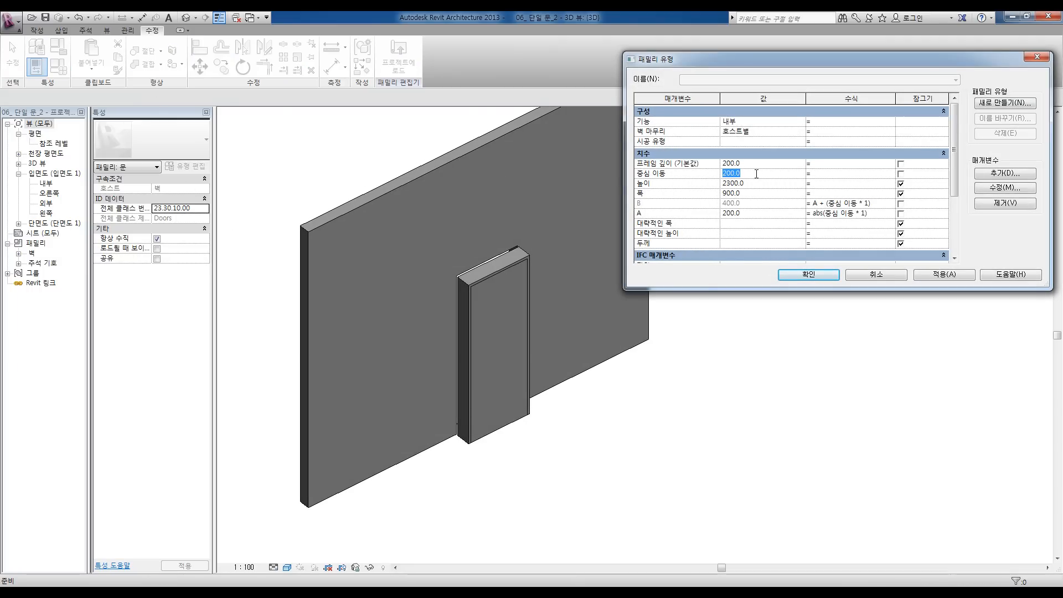
click(944, 274)
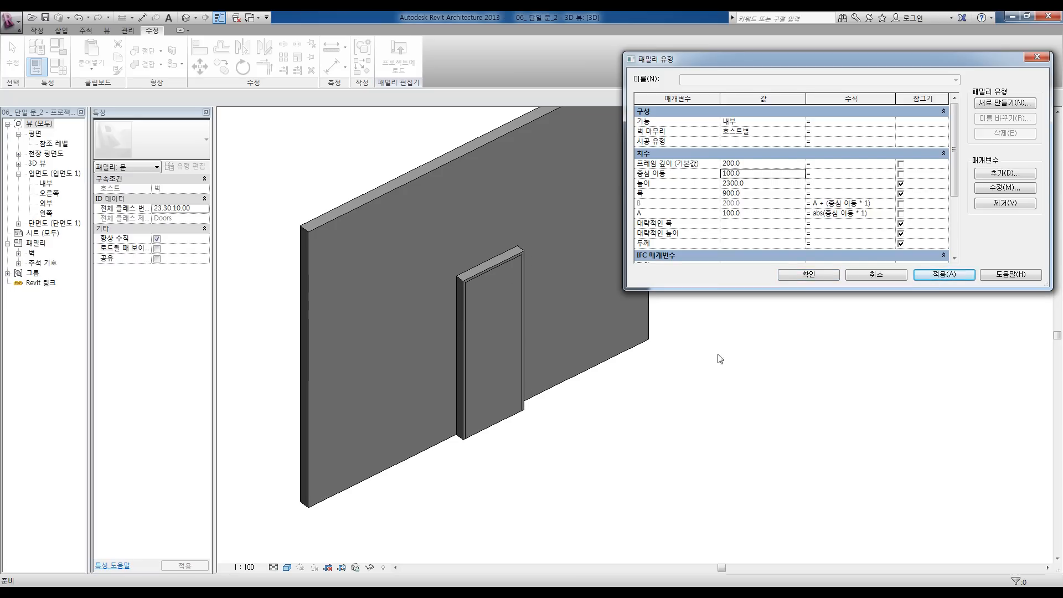
Step: Set the 중심 이동 family parameter back to 200 and return to the 참조 레벨 plan
click(752, 175)
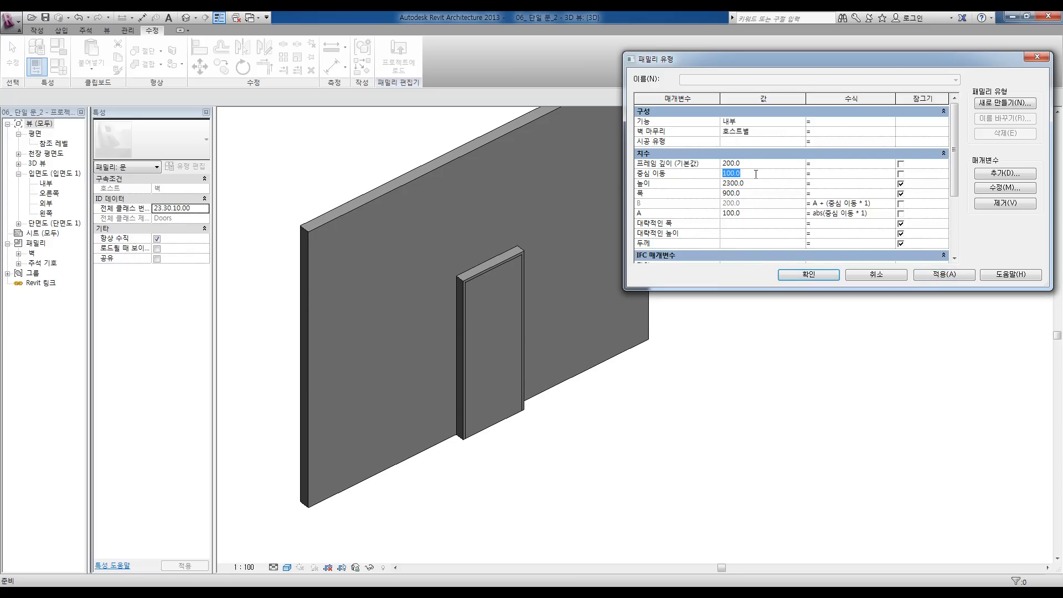
text(200)
click(925, 275)
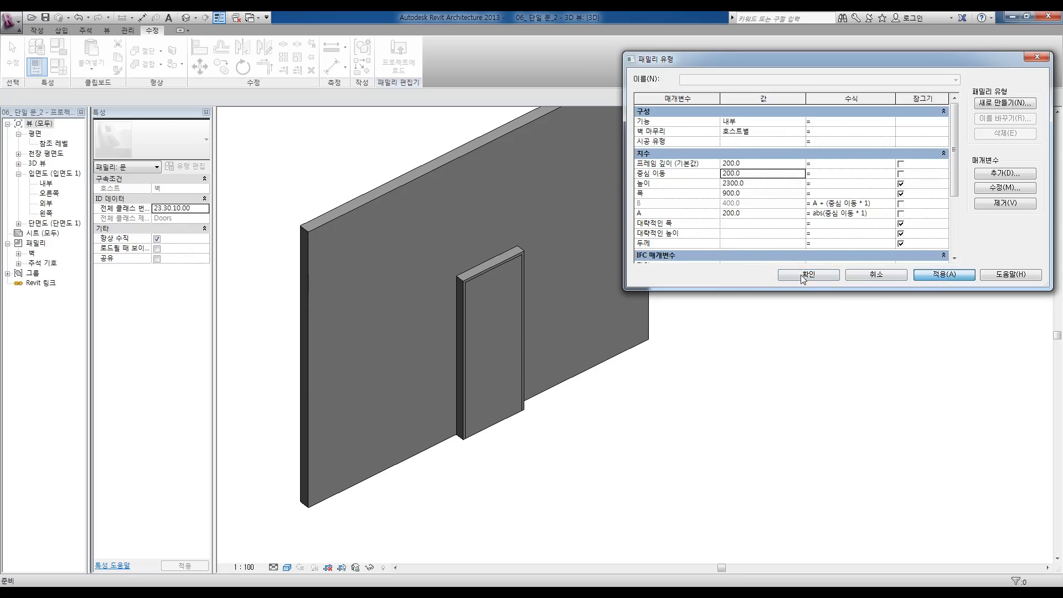
click(803, 275)
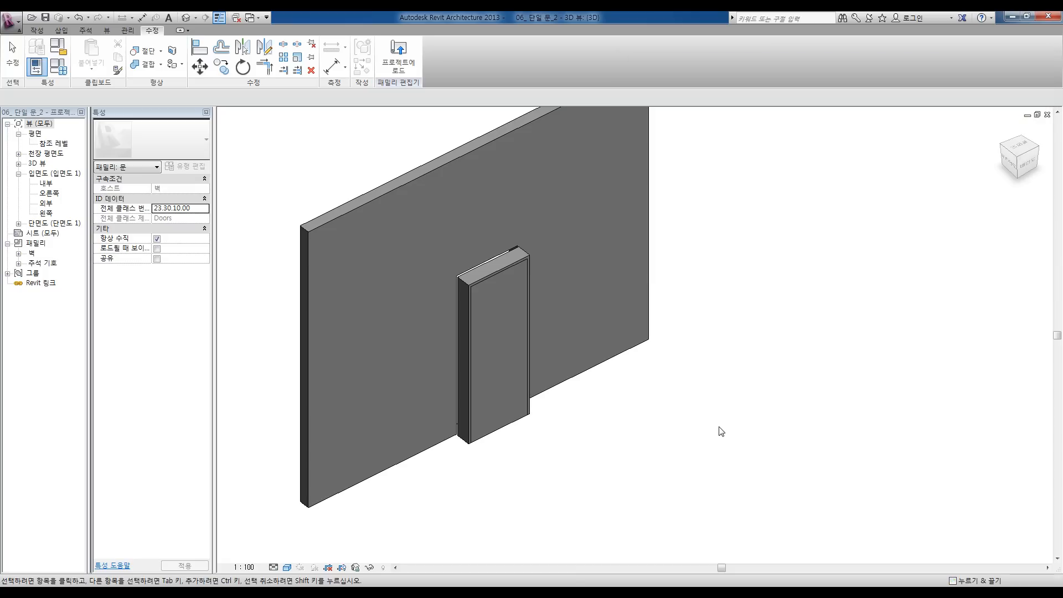
double_click(54, 144)
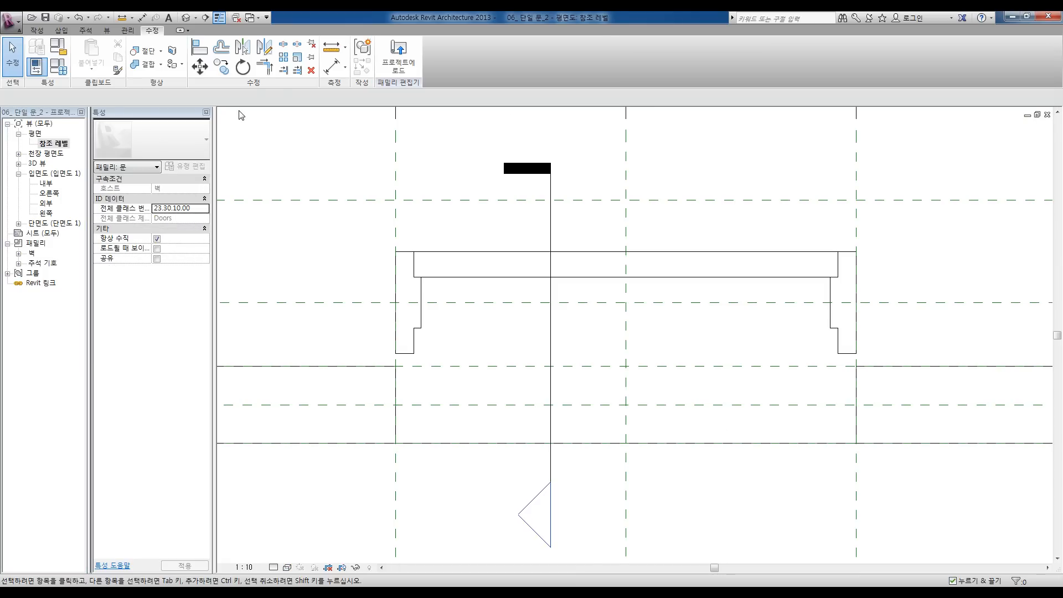
Step: Load the door handle family 000-문손잡이-10 from the 06_단일 문 folder on the desktop
middle_drag(572, 316, 566, 341)
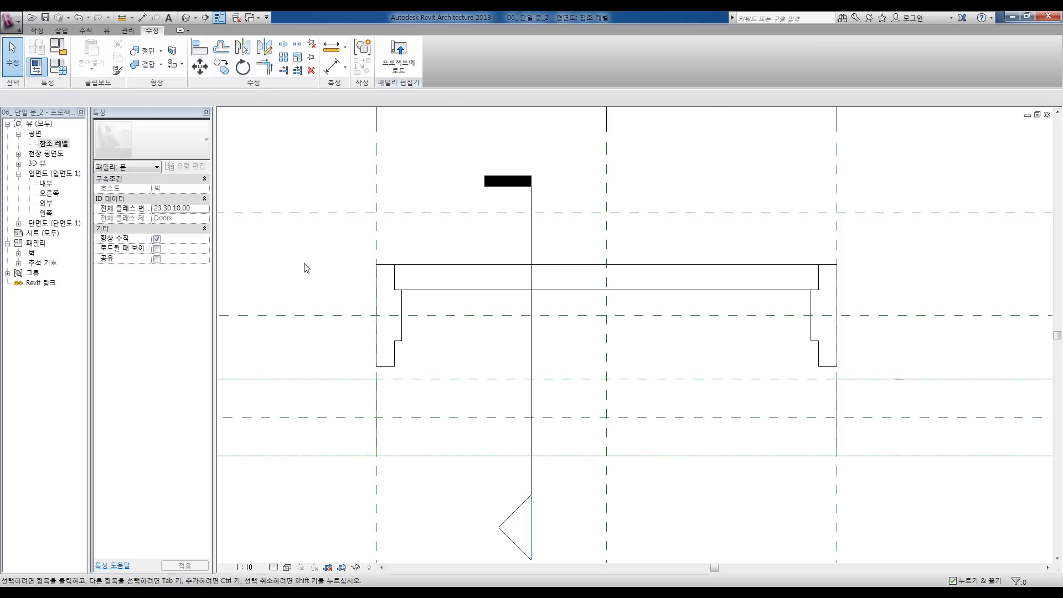
click(61, 30)
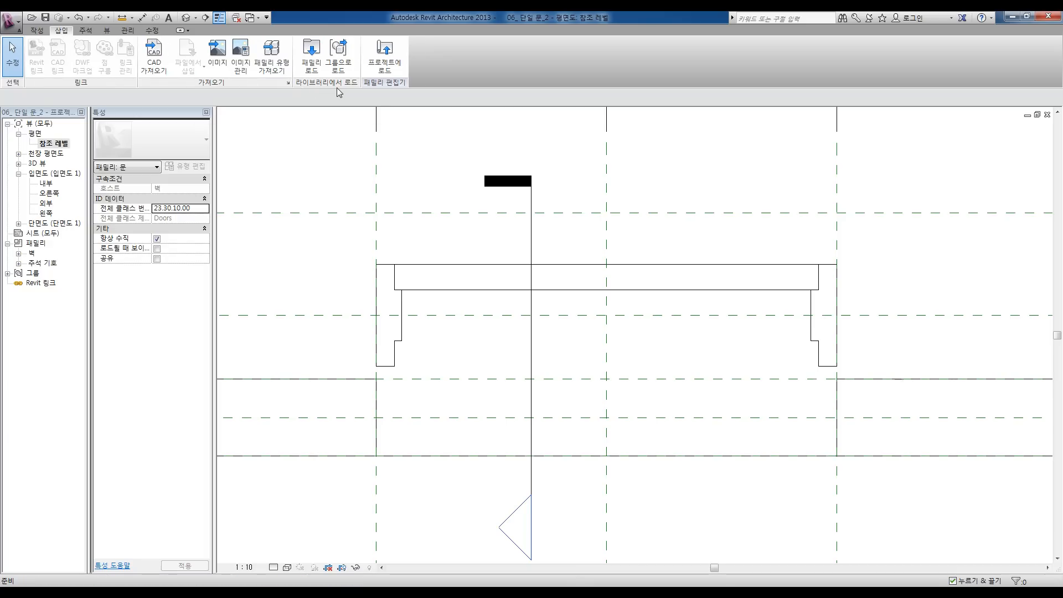
click(312, 56)
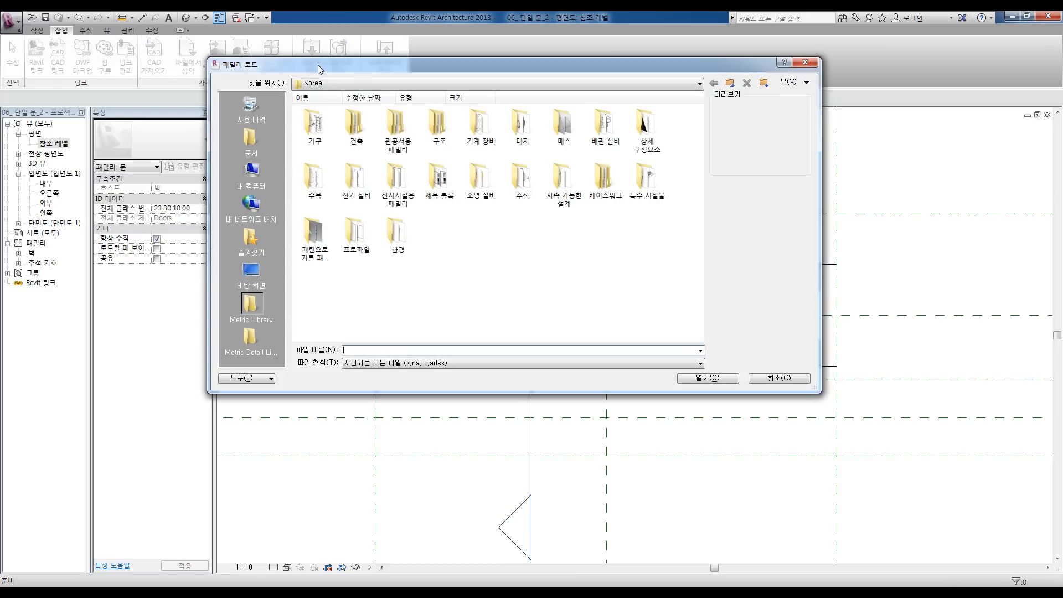
click(251, 272)
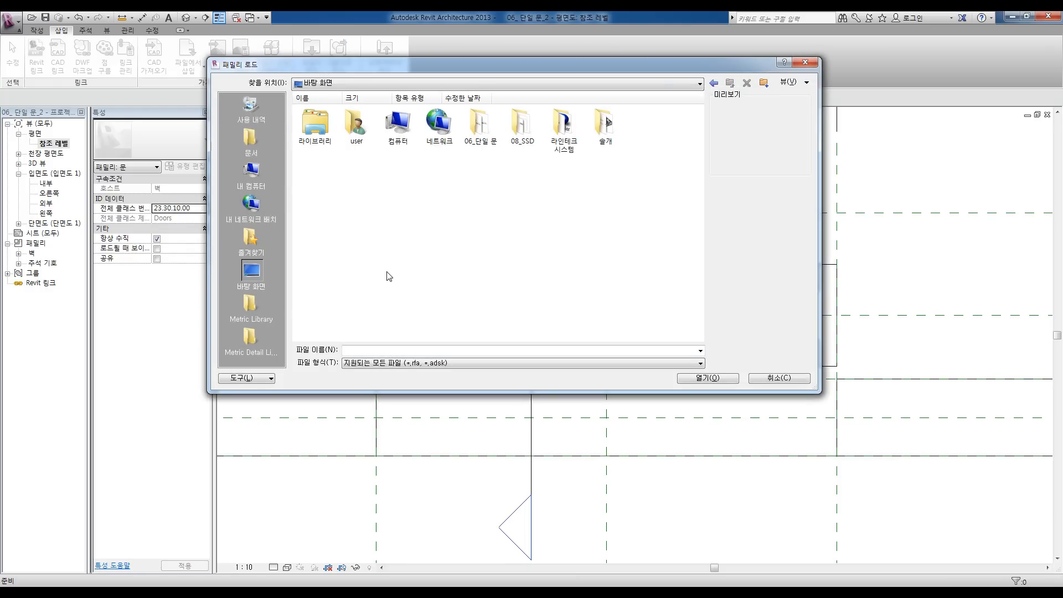
double_click(479, 125)
click(312, 125)
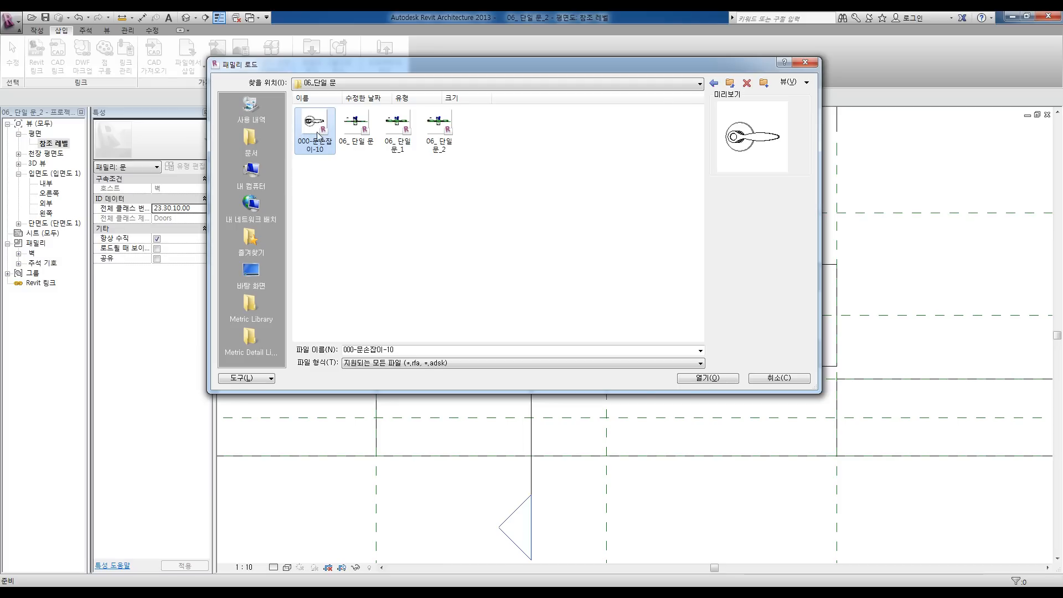
click(698, 378)
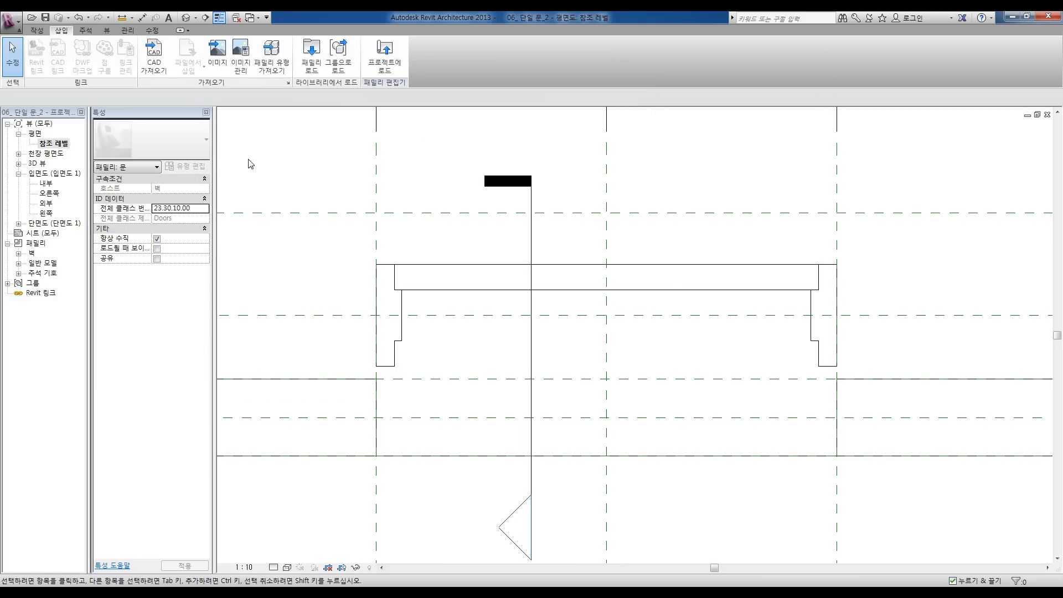
Step: Place one 000-문손잡이,150 handle in the plan just below the door panel, near its right end
click(18, 263)
drag(89, 259, 108, 259)
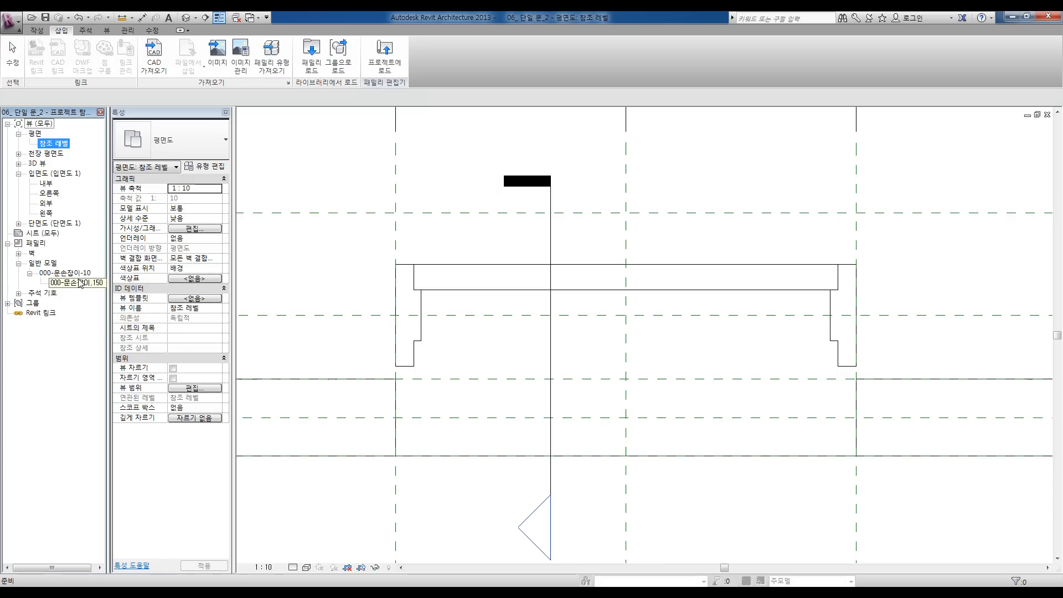
click(71, 283)
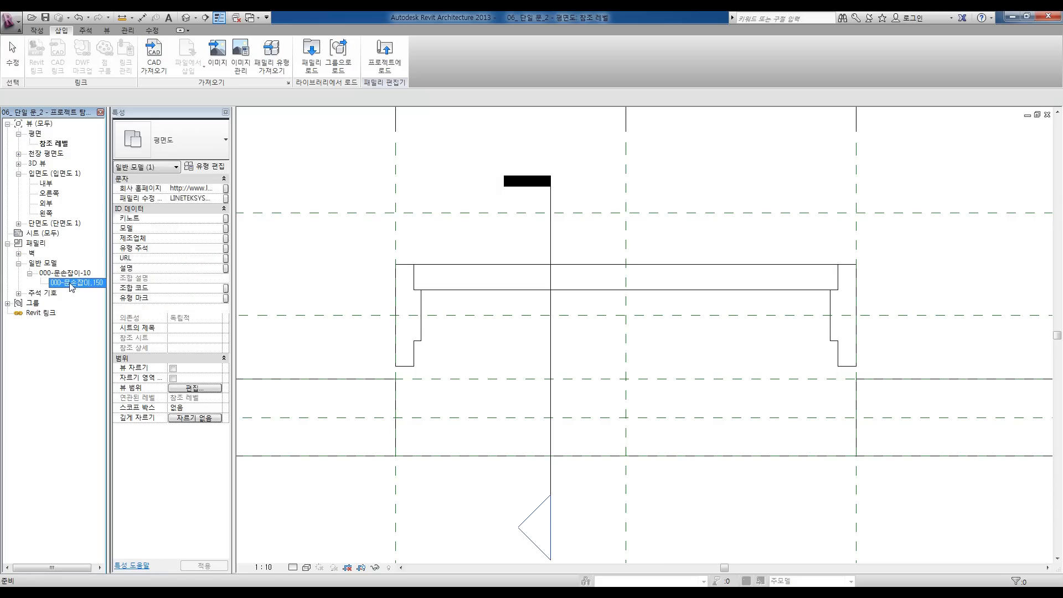
drag(309, 265, 319, 257)
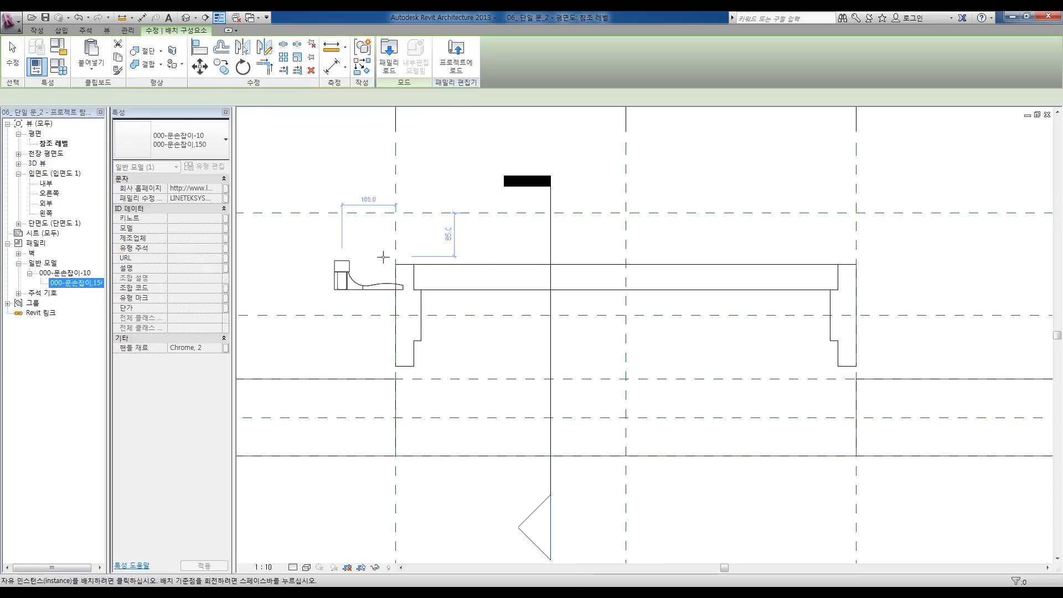
middle_drag(679, 308, 596, 314)
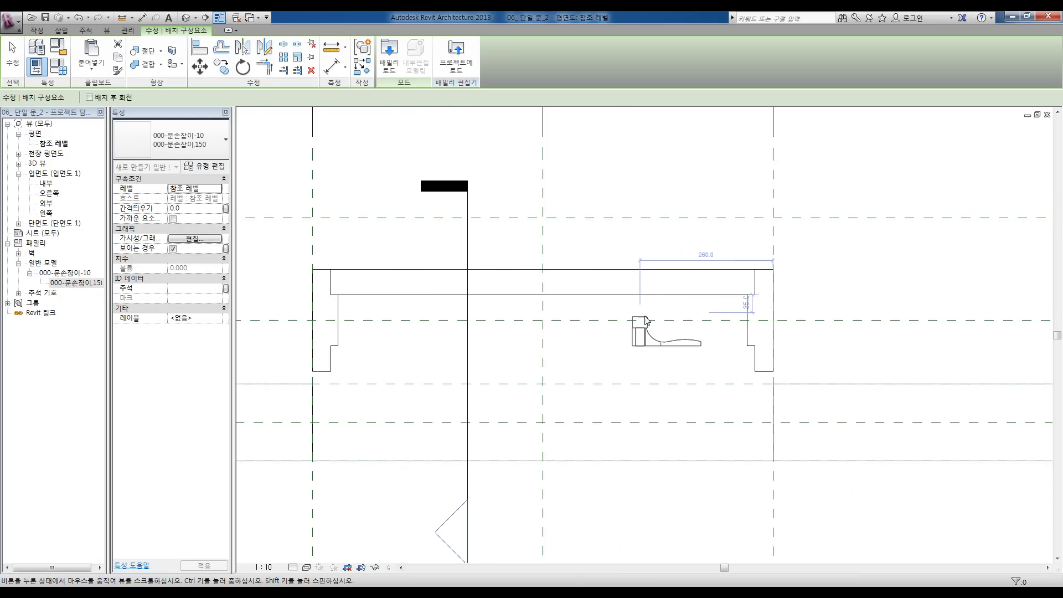
scroll(694, 306, up, 2)
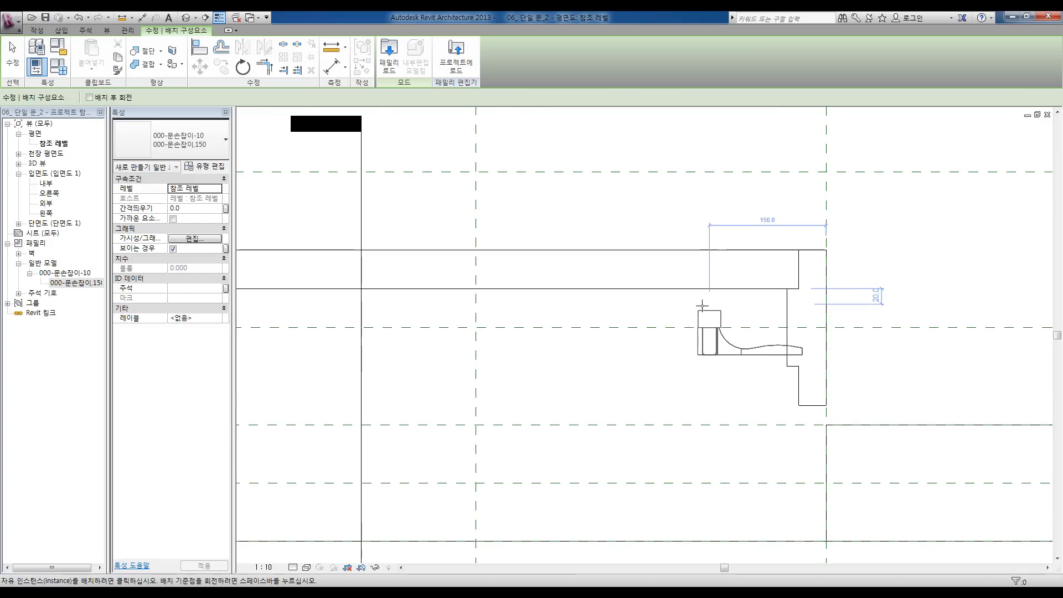
click(701, 306)
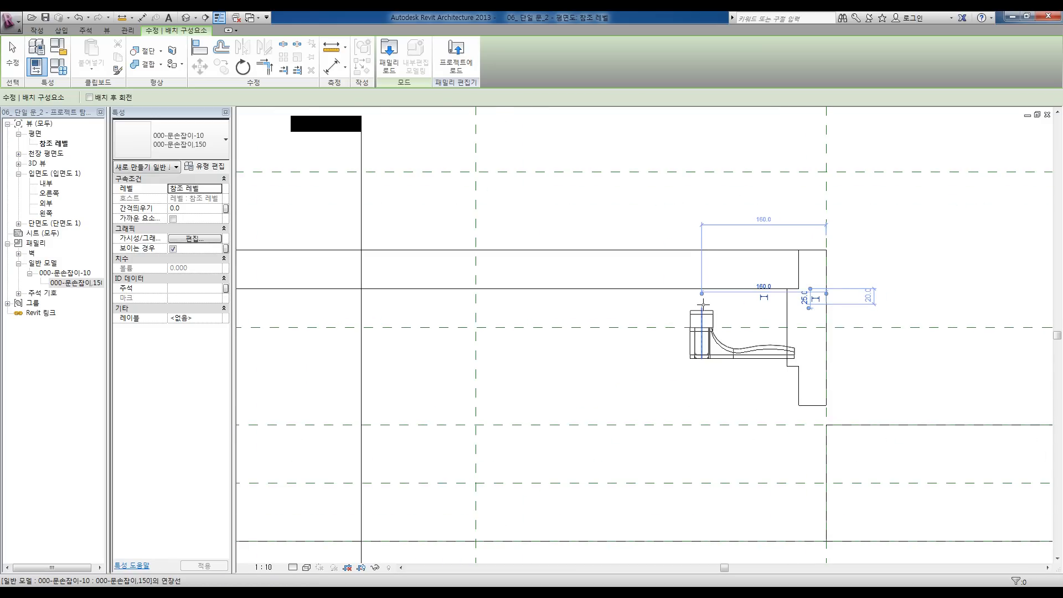
key(Escape)
key(Escape)
Step: Rotate the handle 180 degrees and move it above the door panel's upper face
click(711, 317)
key(space)
key(space)
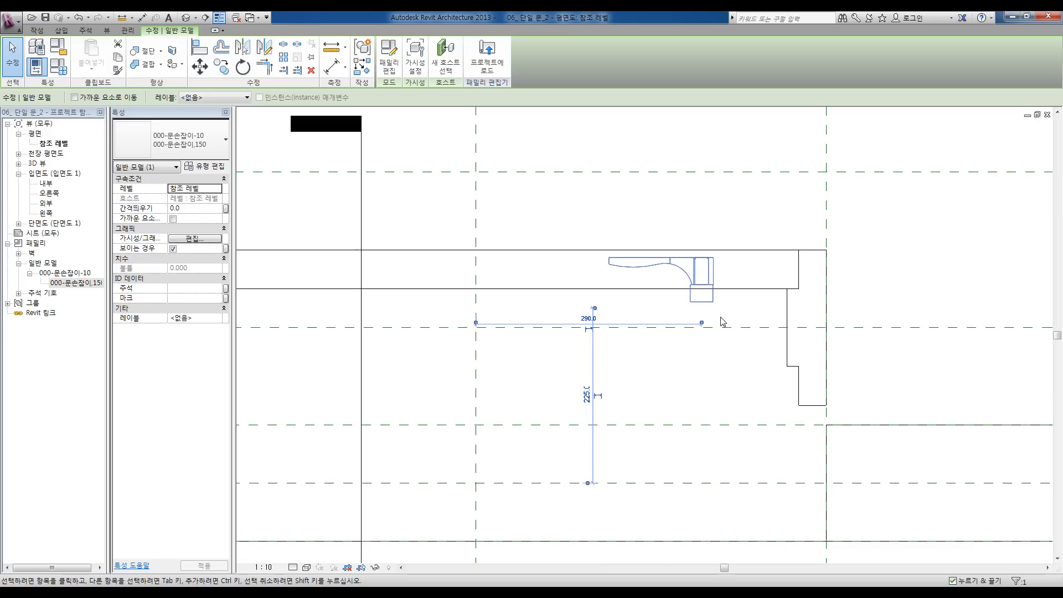
drag(707, 271, 749, 211)
click(776, 227)
scroll(772, 227, up, 3)
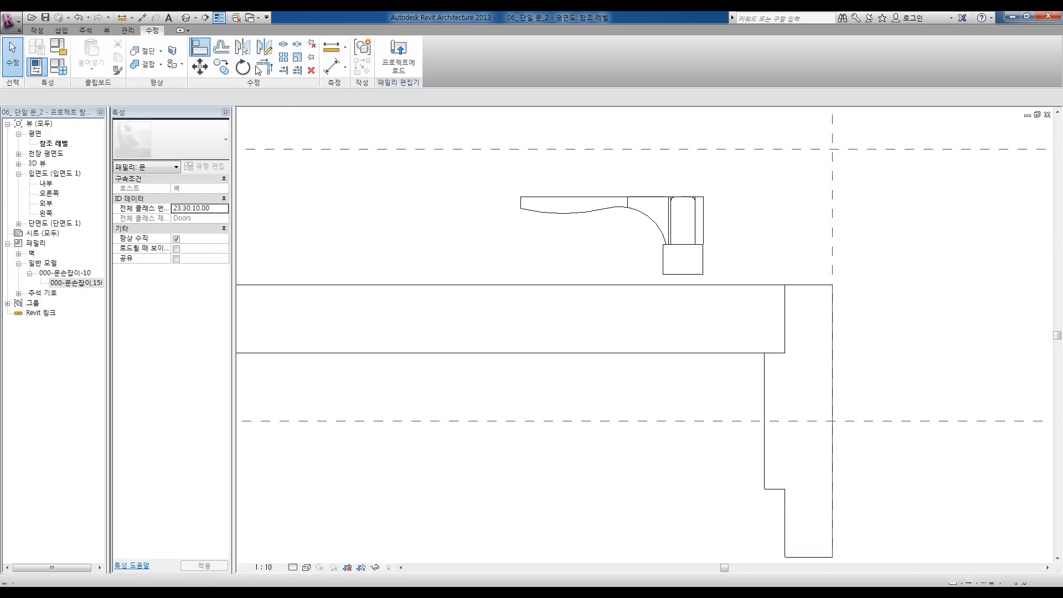
Step: Align the base of the handle to the door panel's upper face
click(199, 47)
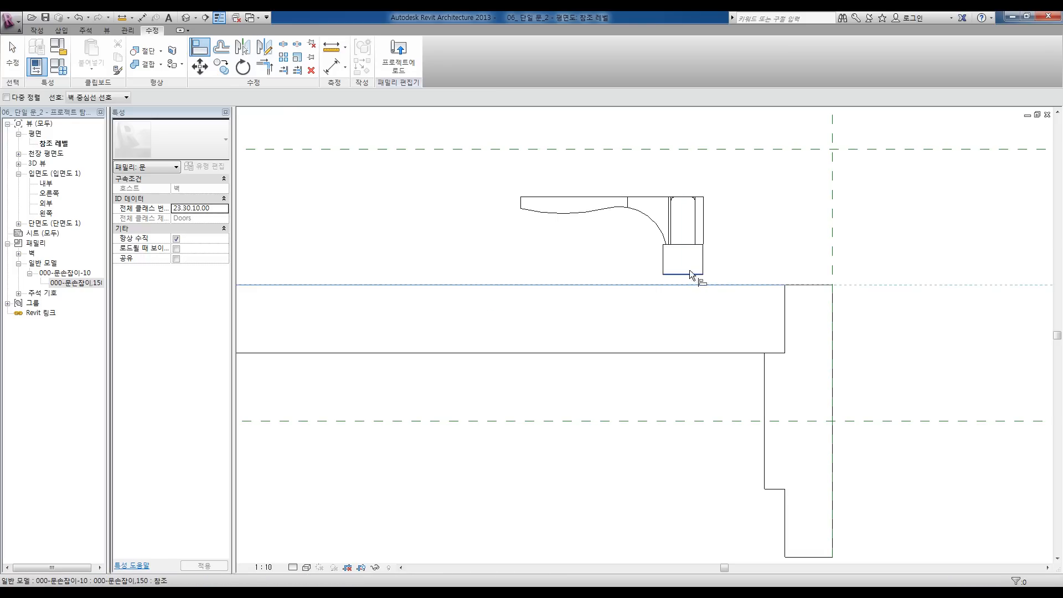
middle_drag(726, 249, 715, 260)
click(264, 47)
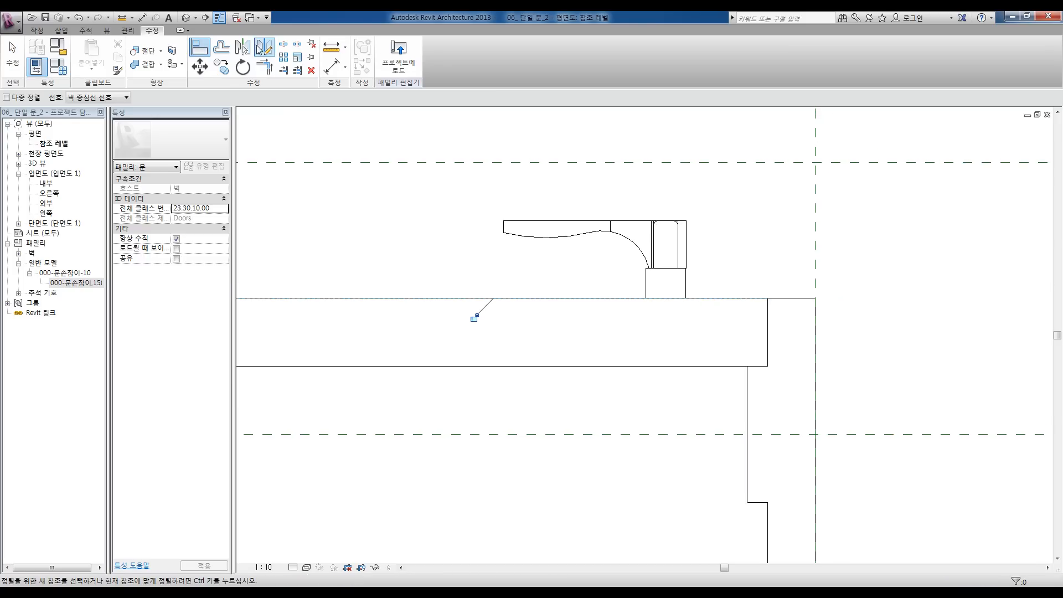
Step: Dimension the distance from the handle's centre to the reference plane at the opening's right side
click(331, 67)
click(667, 244)
click(815, 245)
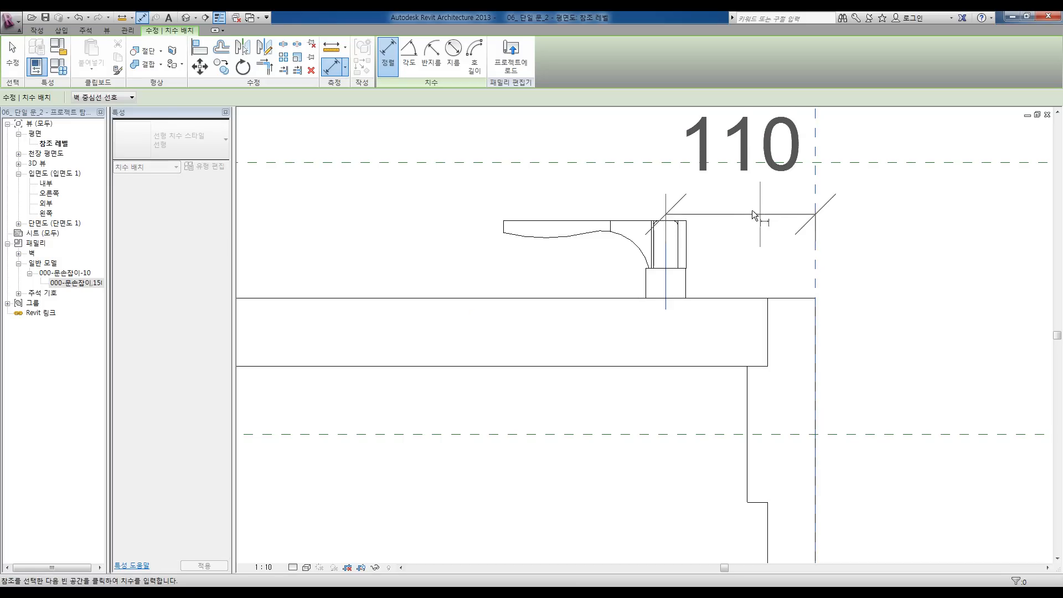
scroll(748, 210, down, 2)
click(703, 239)
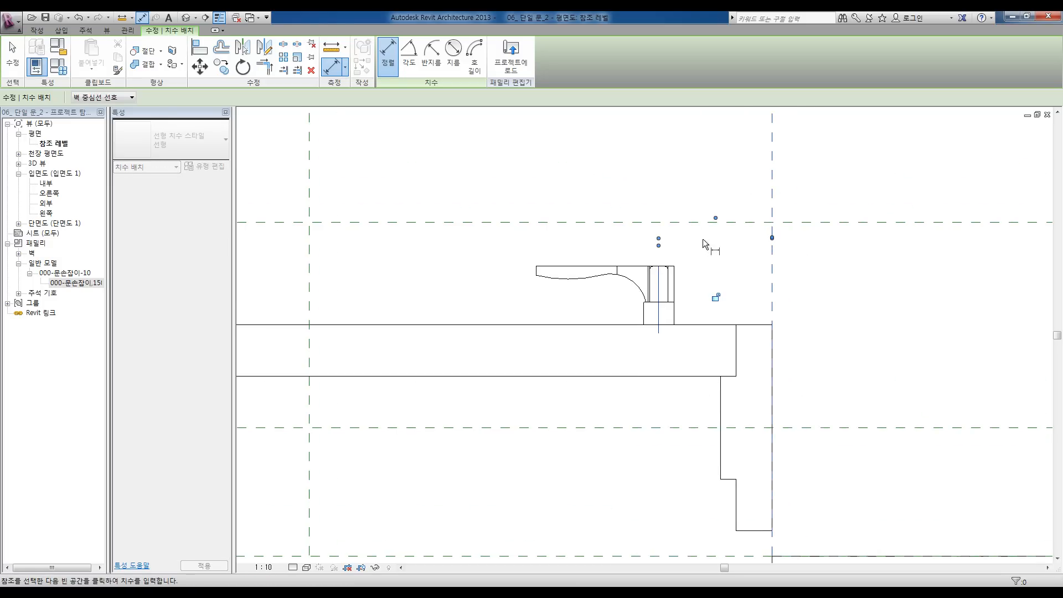
middle_drag(715, 264, 697, 284)
key(Escape)
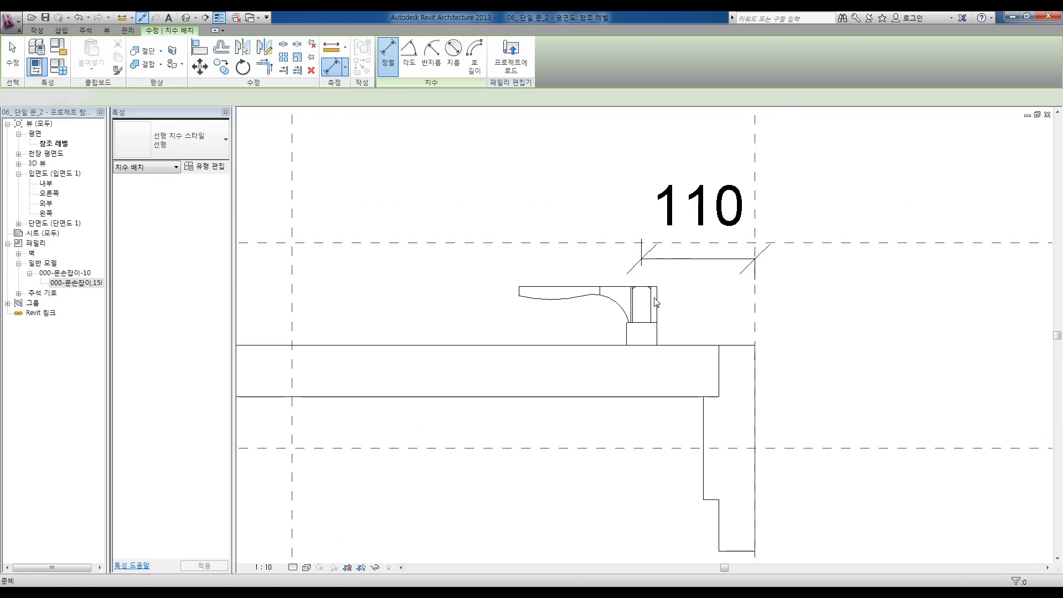
Step: Set the distance between the handle's centre and the right reference plane to 80
click(656, 302)
click(703, 231)
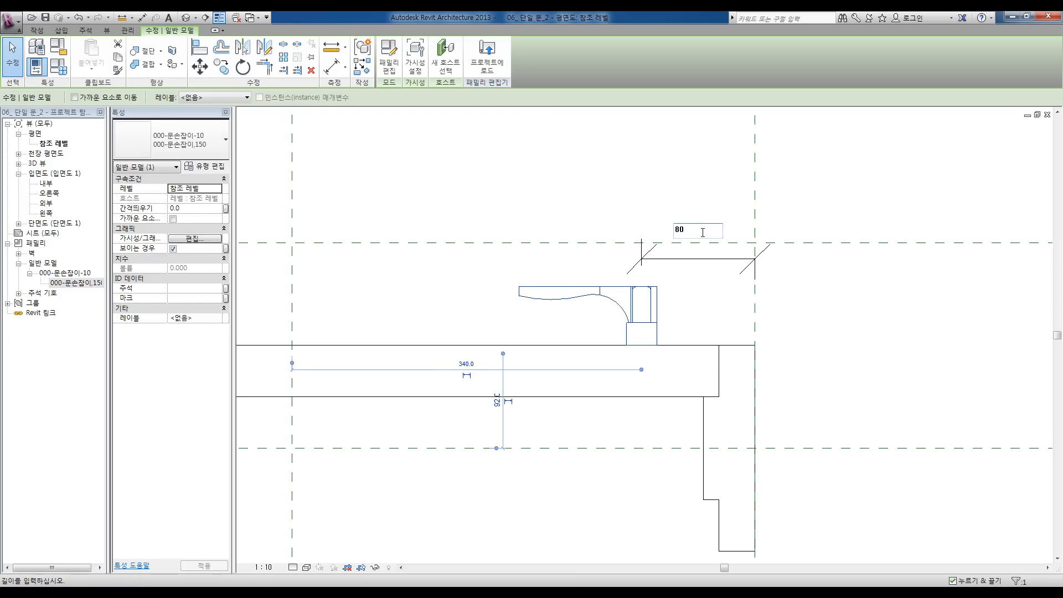
text(80)
key(Return)
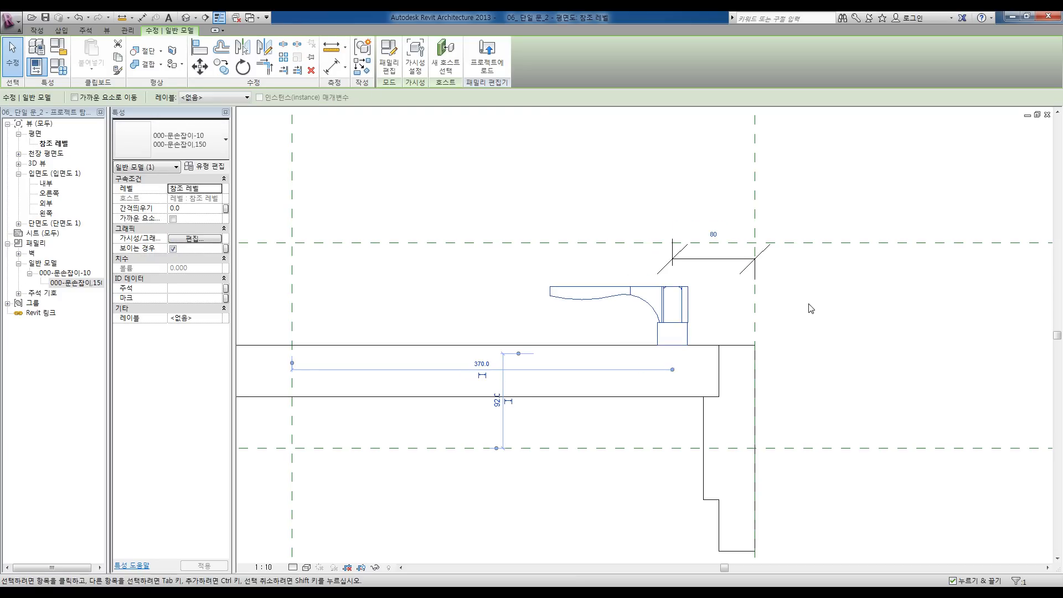
key(Escape)
Step: Lock the 80 dimension between the handle and the right reference plane
scroll(745, 309, down, 3)
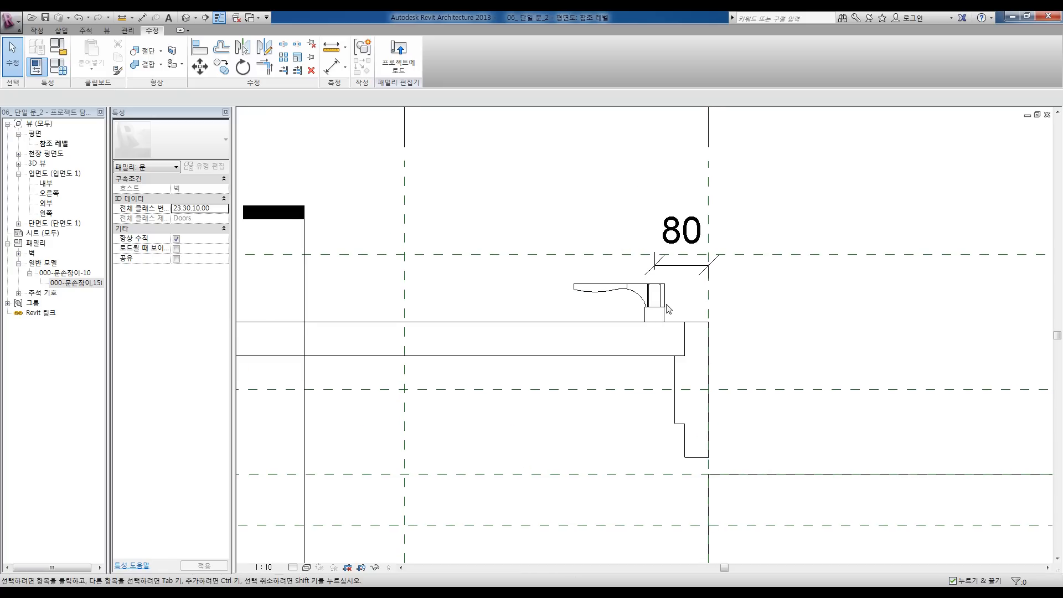
click(663, 301)
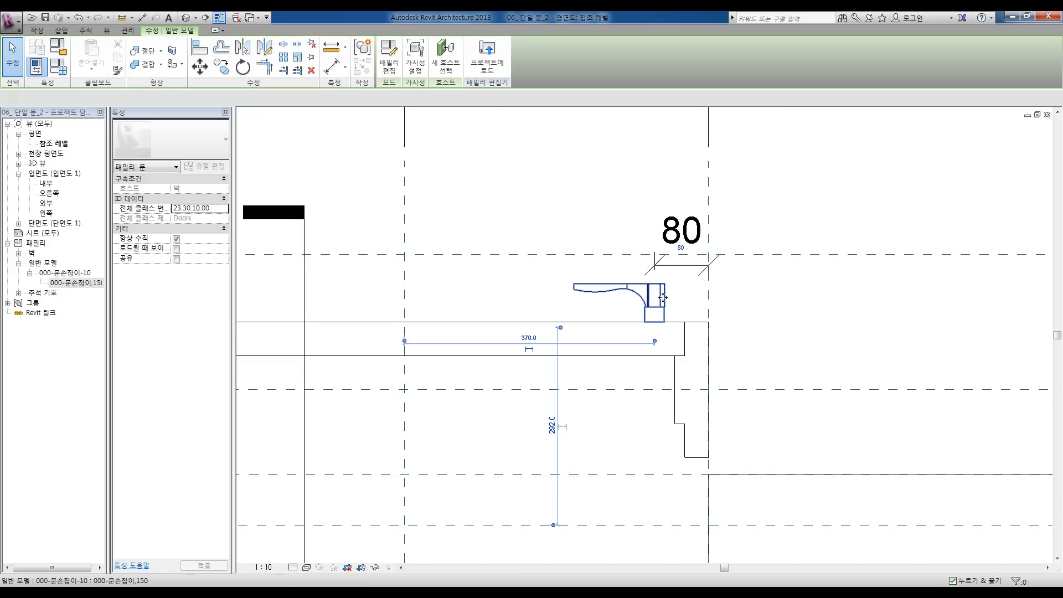
key(Escape)
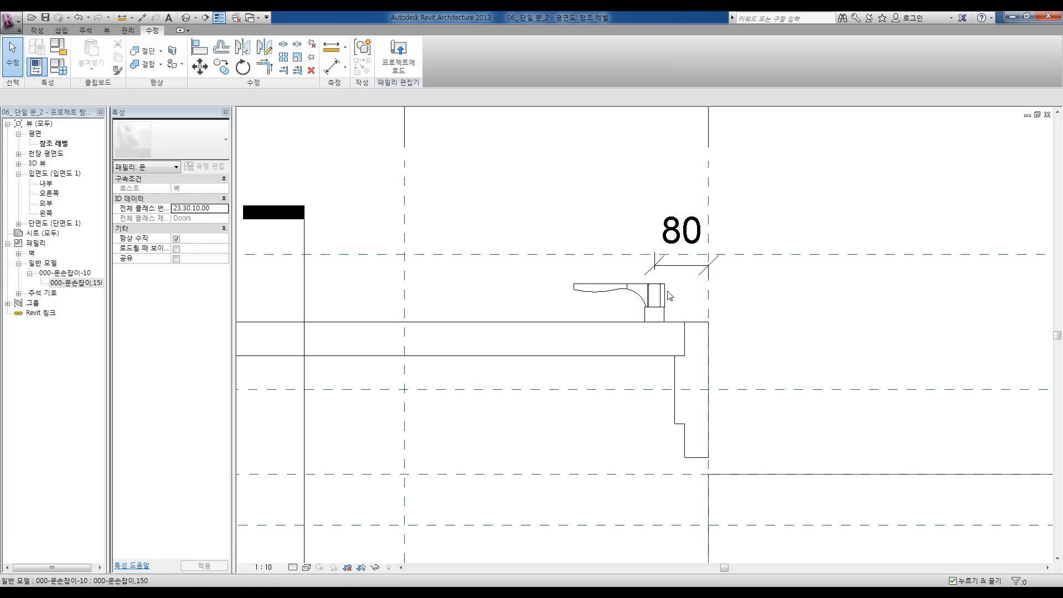
click(679, 266)
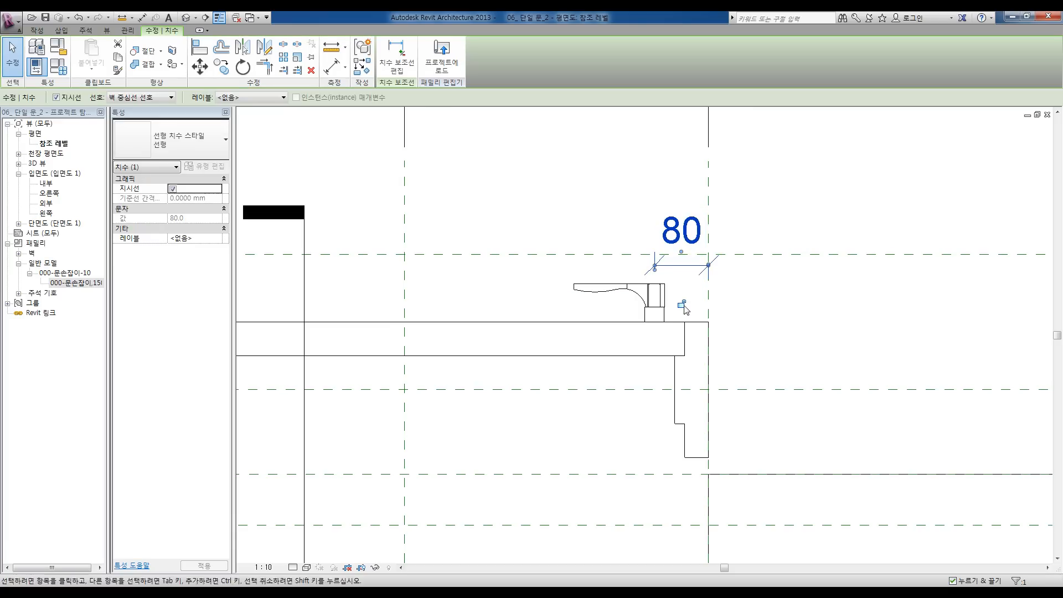
click(742, 308)
middle_drag(743, 309, 734, 307)
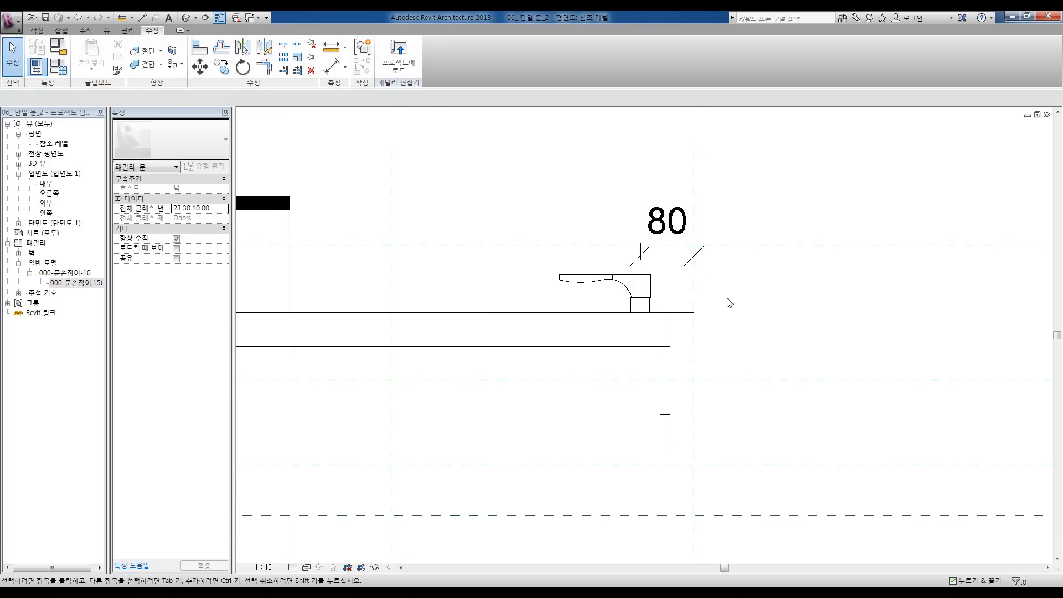
Step: Mirror a copy of the handle to the panel's other face about a drawn horizontal axis at mid-thickness
click(584, 277)
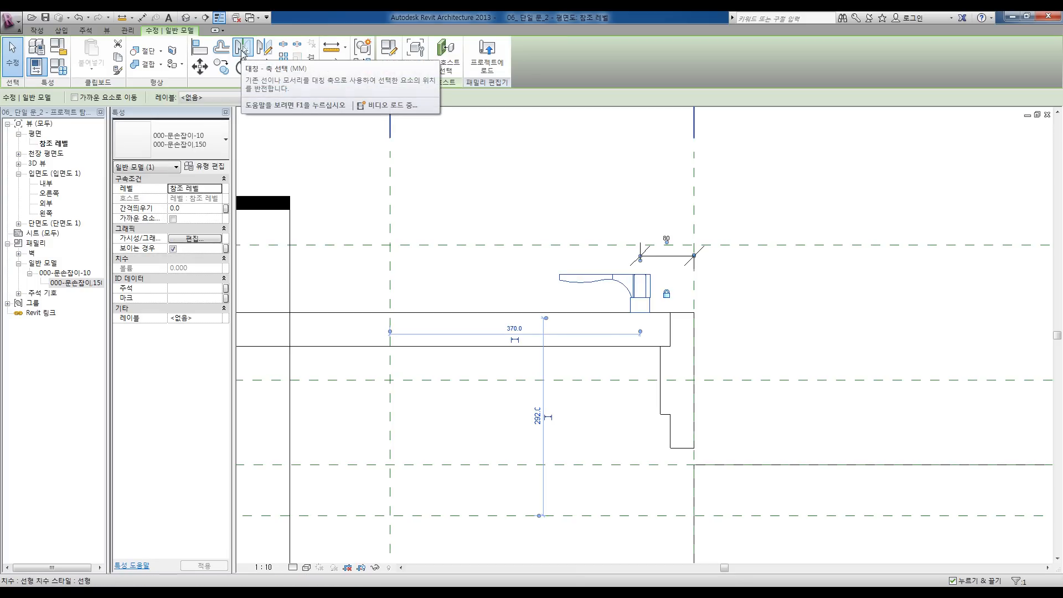
click(264, 48)
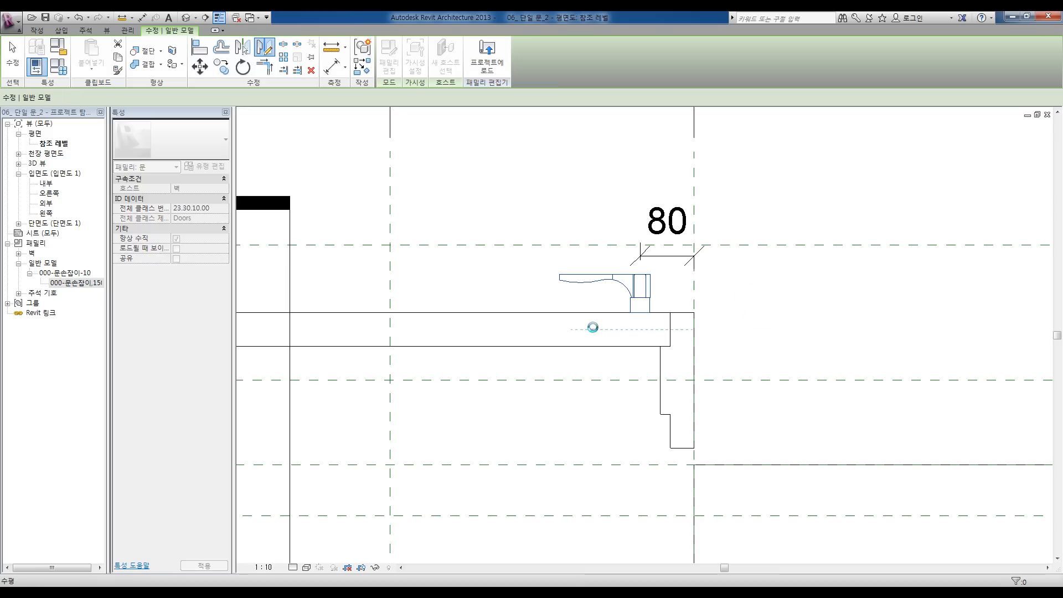
click(593, 328)
key(Escape)
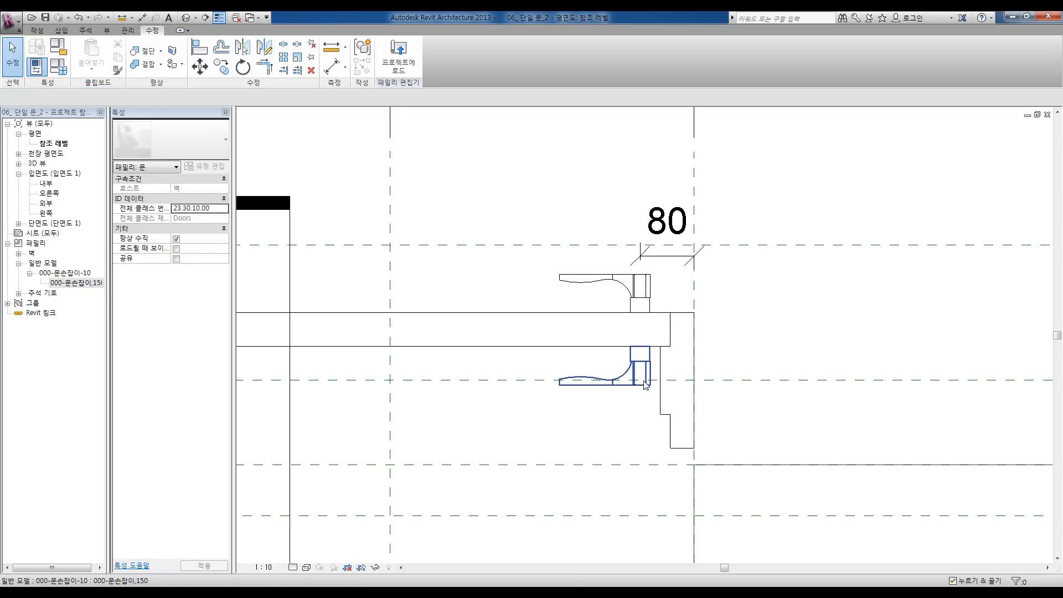
Step: Nudge the mirrored handle slightly down, away from the door panel's lower face
scroll(641, 383, up, 4)
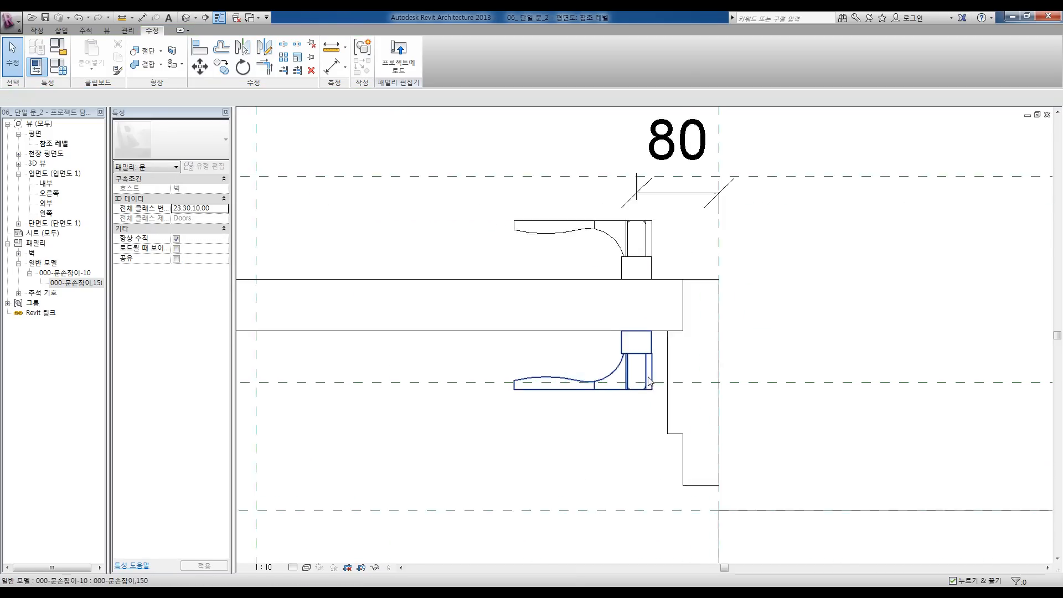
click(637, 347)
key(Down)
key(Down)
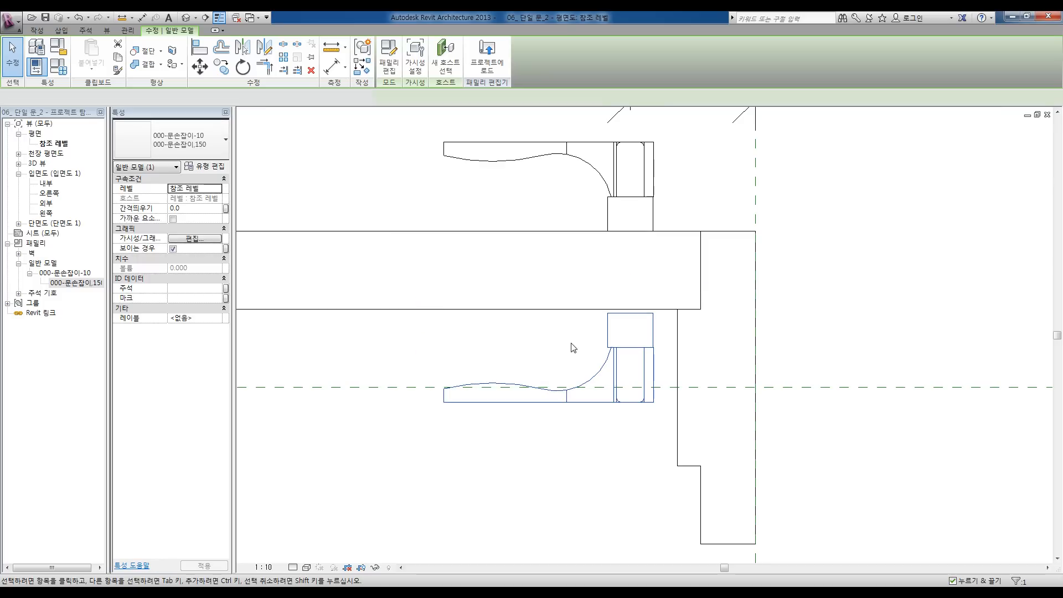
key(Escape)
Step: Align the mirrored handle's base to the door panel's lower face and lock the alignment
click(199, 48)
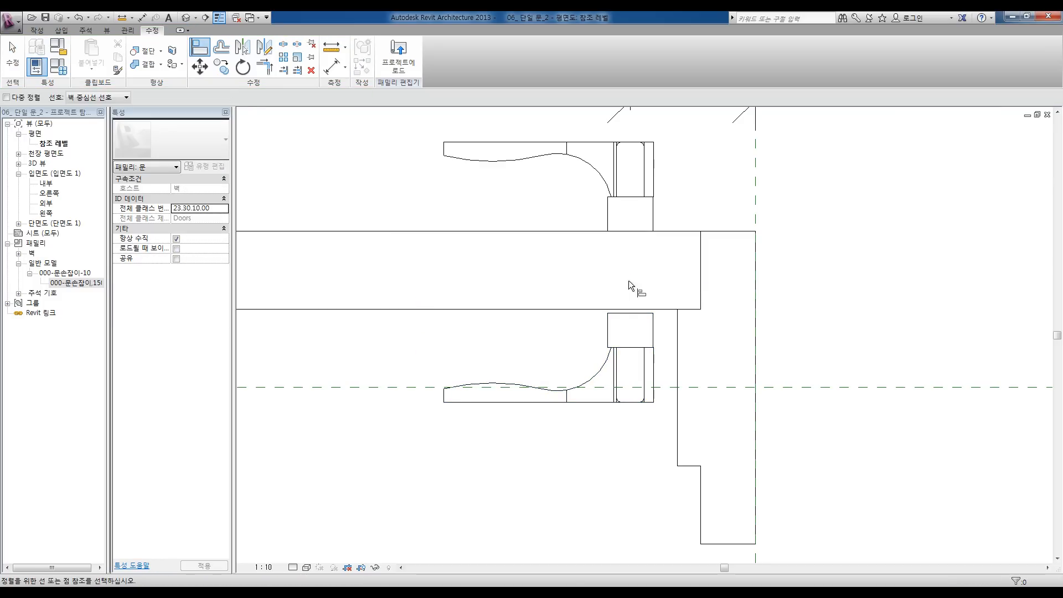
click(576, 309)
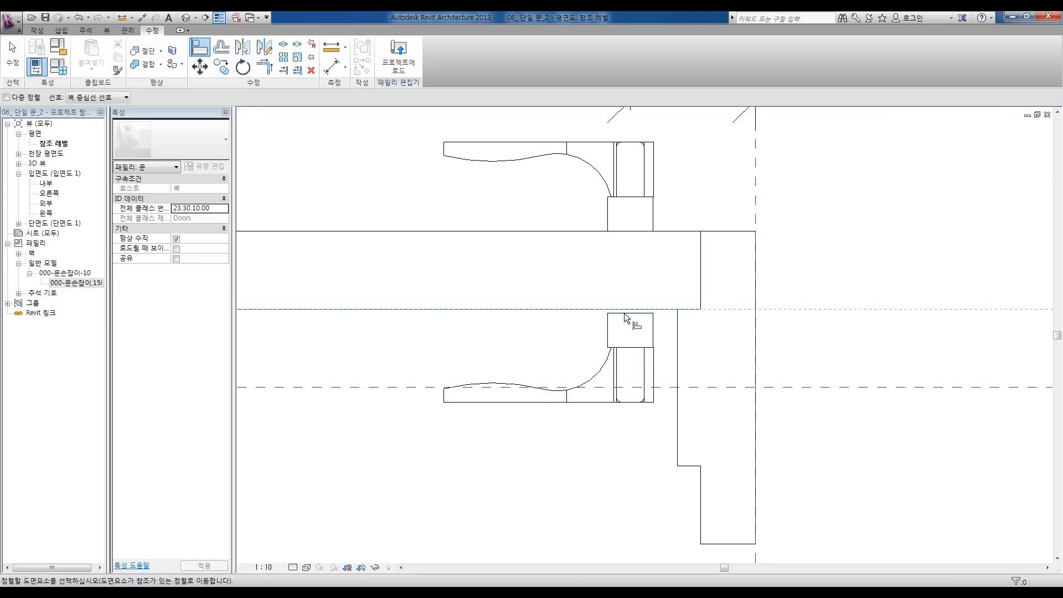
click(625, 314)
click(449, 329)
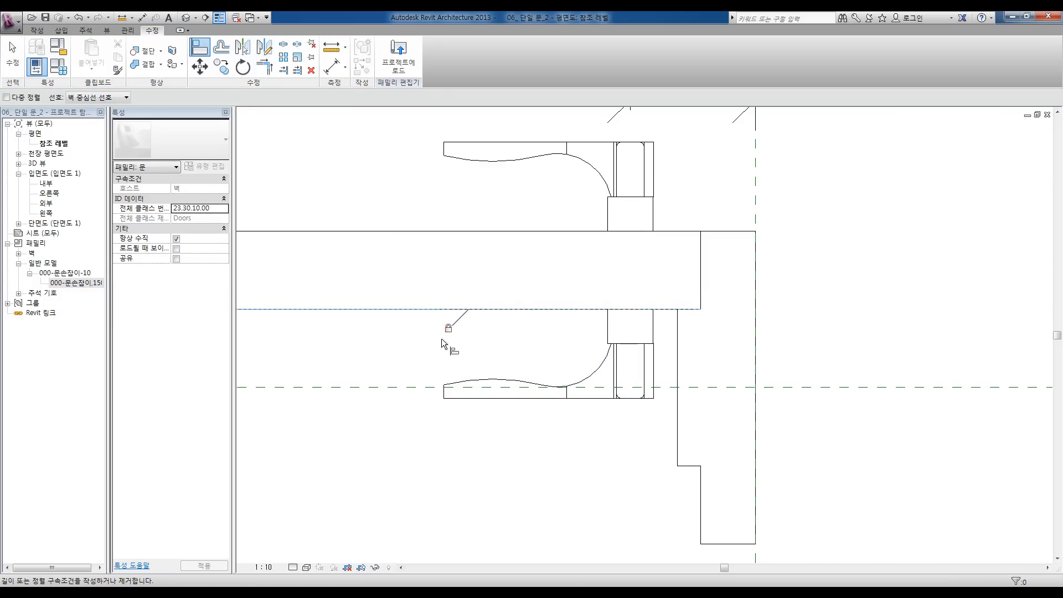
scroll(436, 327, down, 5)
middle_drag(468, 326, 600, 338)
key(Escape)
key(Escape)
scroll(599, 338, down, 2)
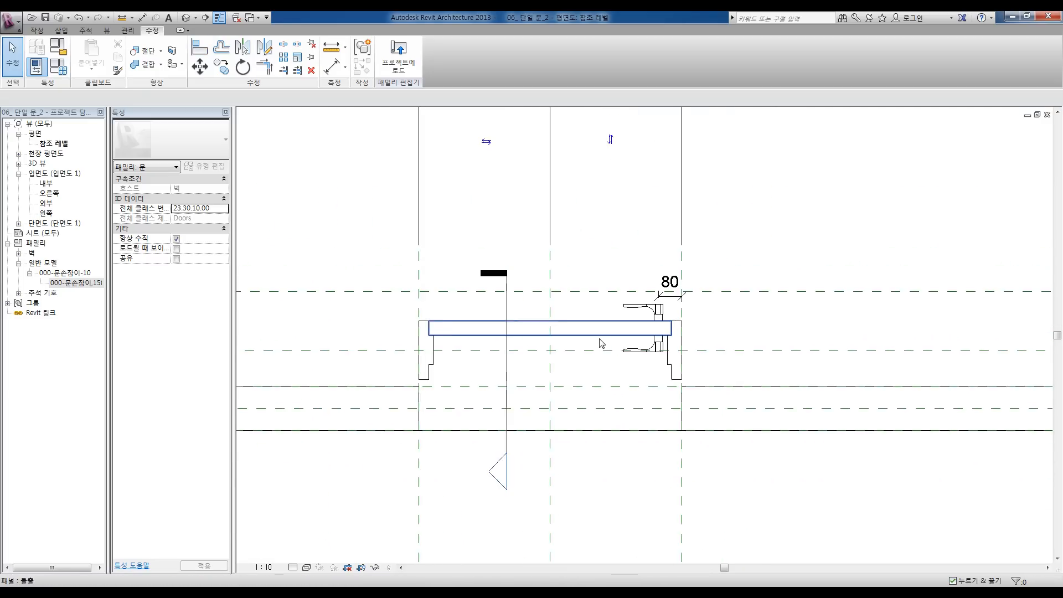
Step: Dimension the mirrored handle's centre to the door's right reference plane and lock the dimension
scroll(602, 343, down, 1)
scroll(576, 352, down, 1)
scroll(547, 350, up, 1)
scroll(547, 350, up, 1)
scroll(651, 347, up, 1)
scroll(577, 344, up, 1)
scroll(617, 341, up, 1)
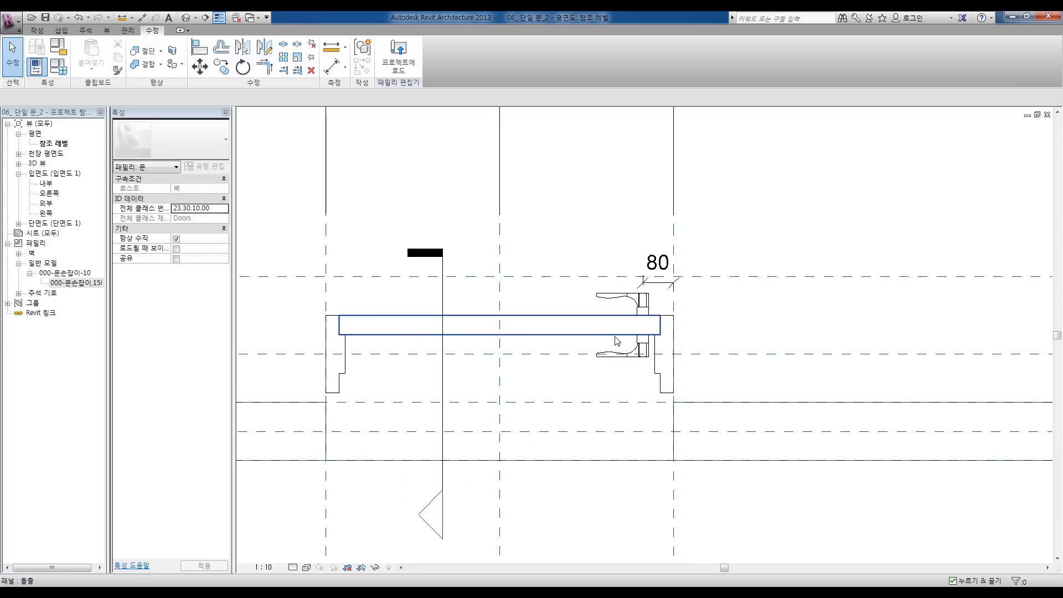
mouse_move(599, 342)
middle_down()
mouse_move(570, 352)
mouse_move(604, 360)
middle_up()
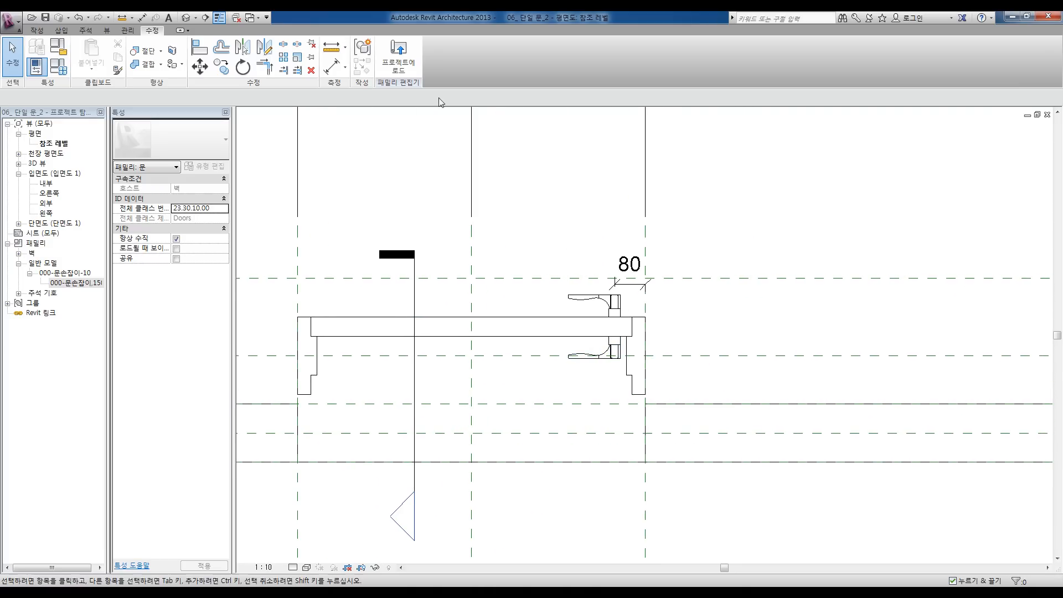
click(334, 67)
scroll(618, 325, up, 3)
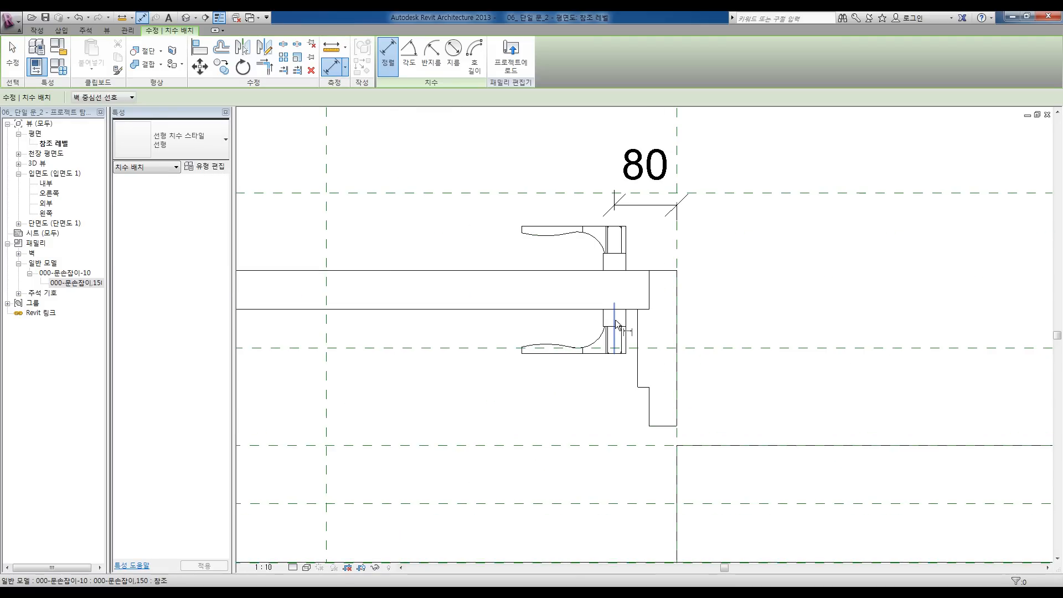
click(618, 326)
click(678, 348)
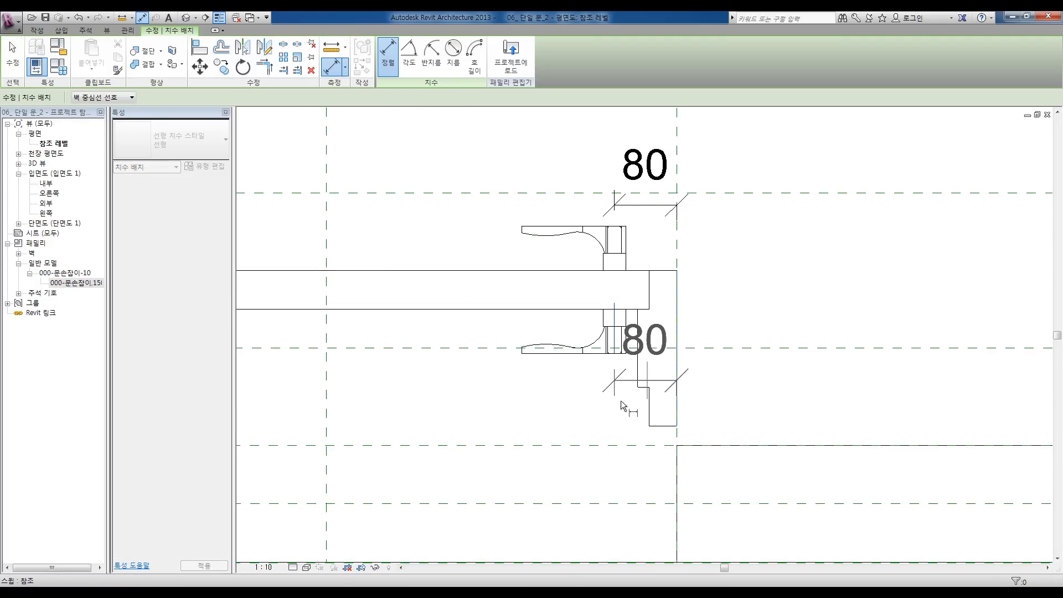
click(570, 409)
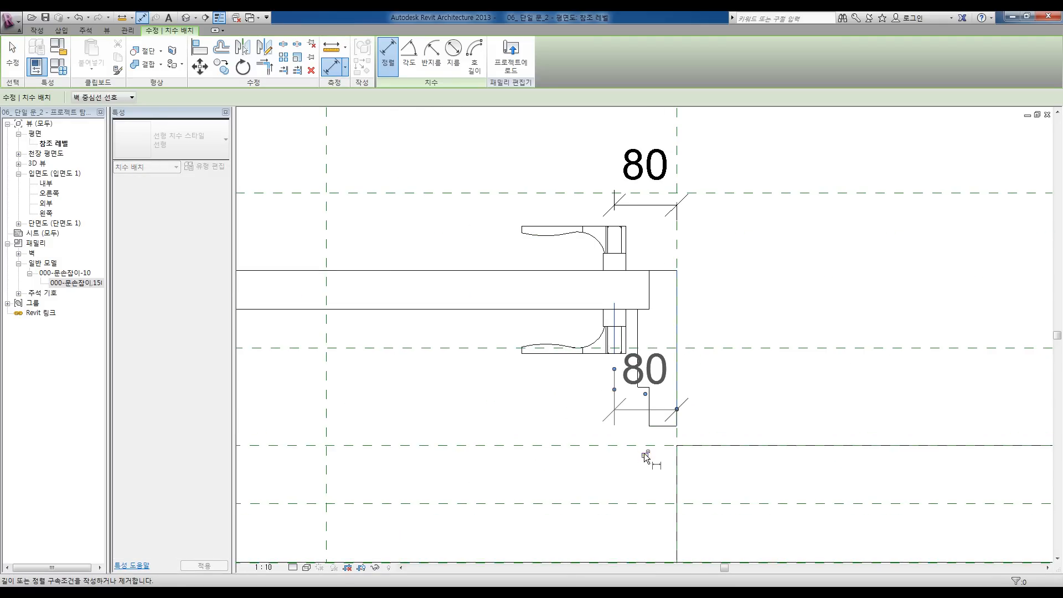
key(Escape)
scroll(563, 412, down, 2)
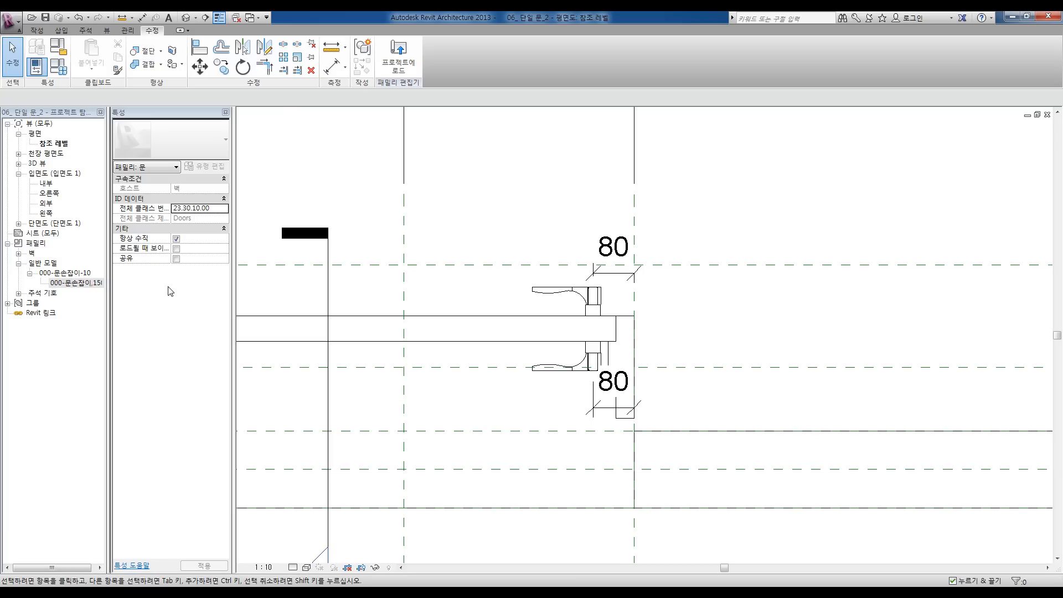
Step: Draw a horizontal reference plane across the door just below the handle in the interior (내부) elevation
click(54, 194)
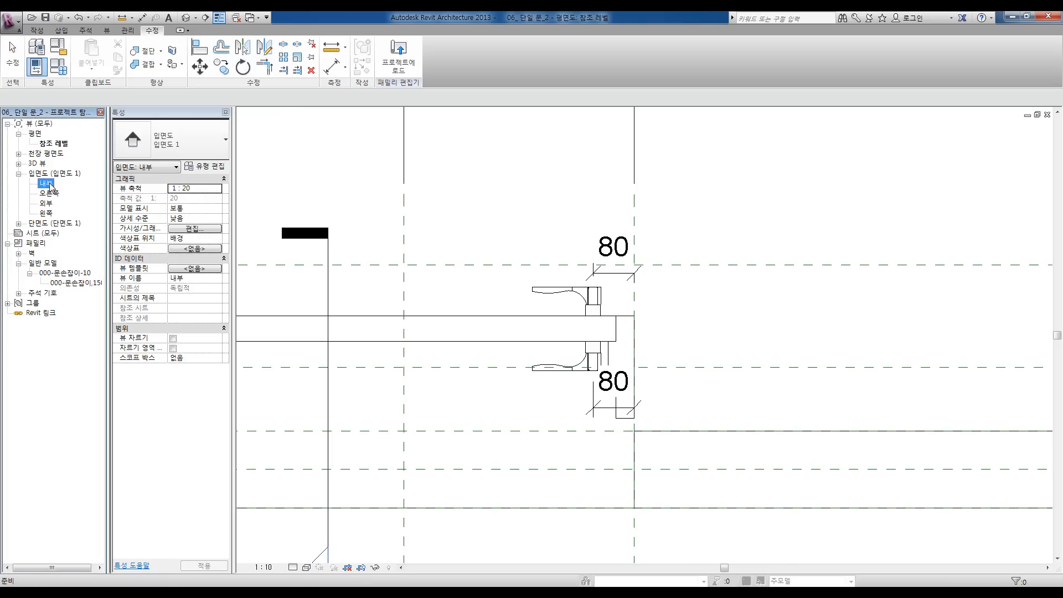
double_click(49, 185)
scroll(559, 393, up, 4)
scroll(553, 399, down, 2)
middle_drag(560, 406, 554, 361)
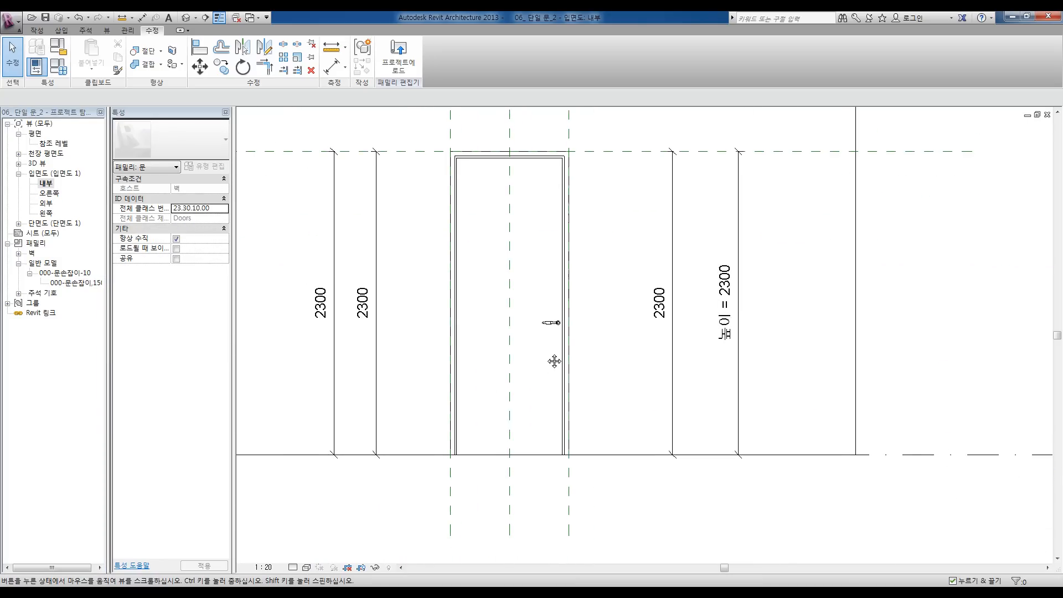
click(40, 31)
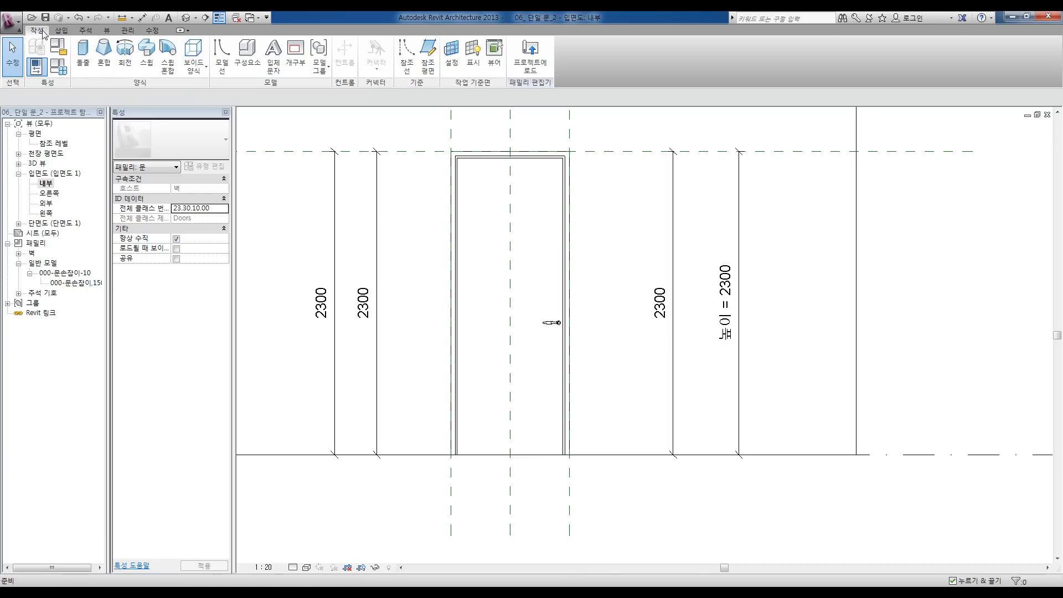
click(429, 59)
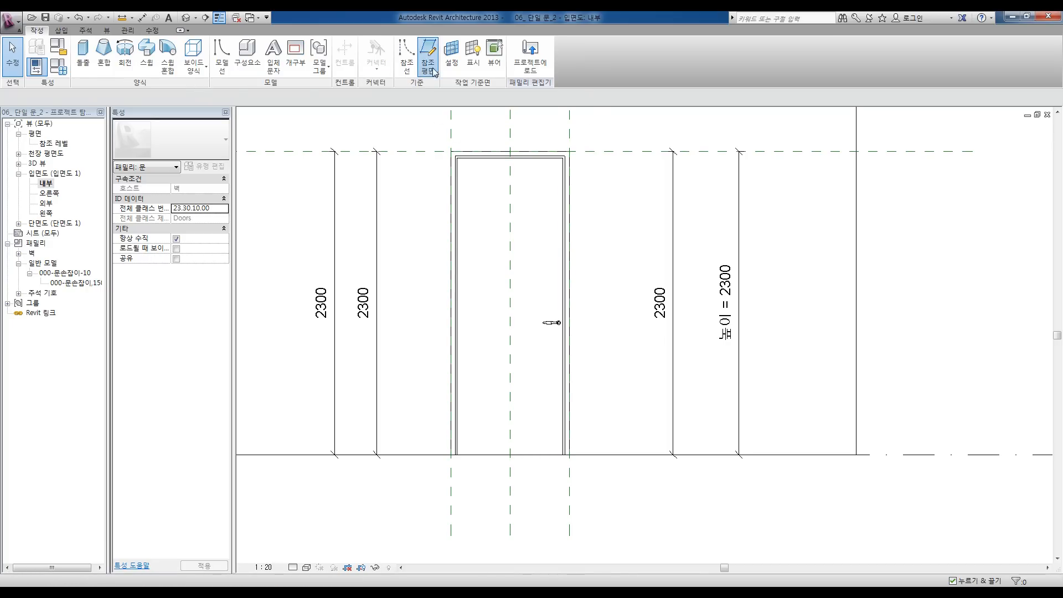
click(632, 331)
key(Escape)
key(Escape)
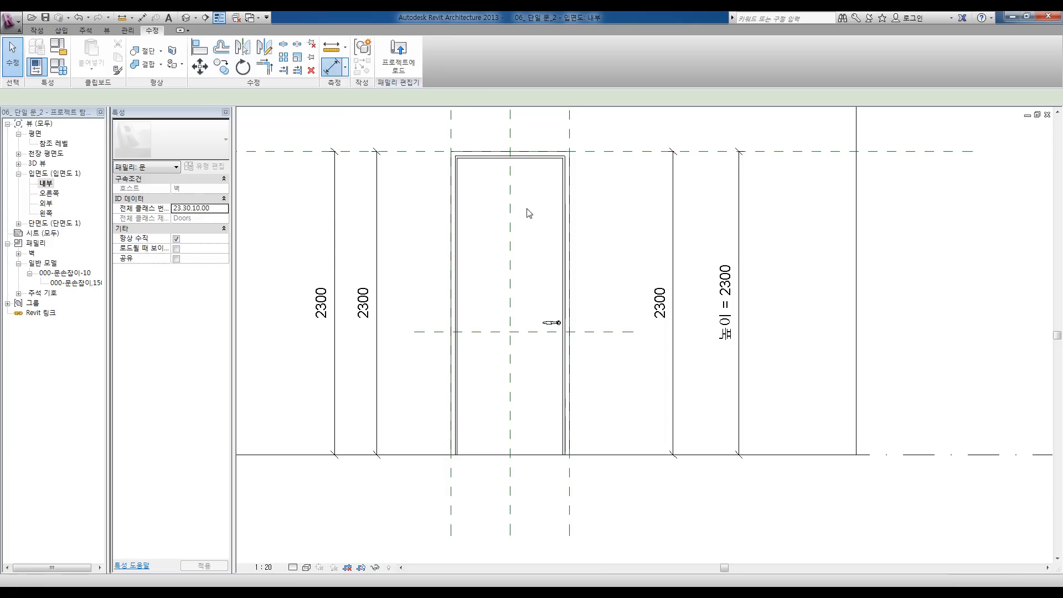
Step: Dimension the height of the new reference plane above the reference level
key(d)
key(i)
click(593, 331)
click(599, 454)
click(608, 398)
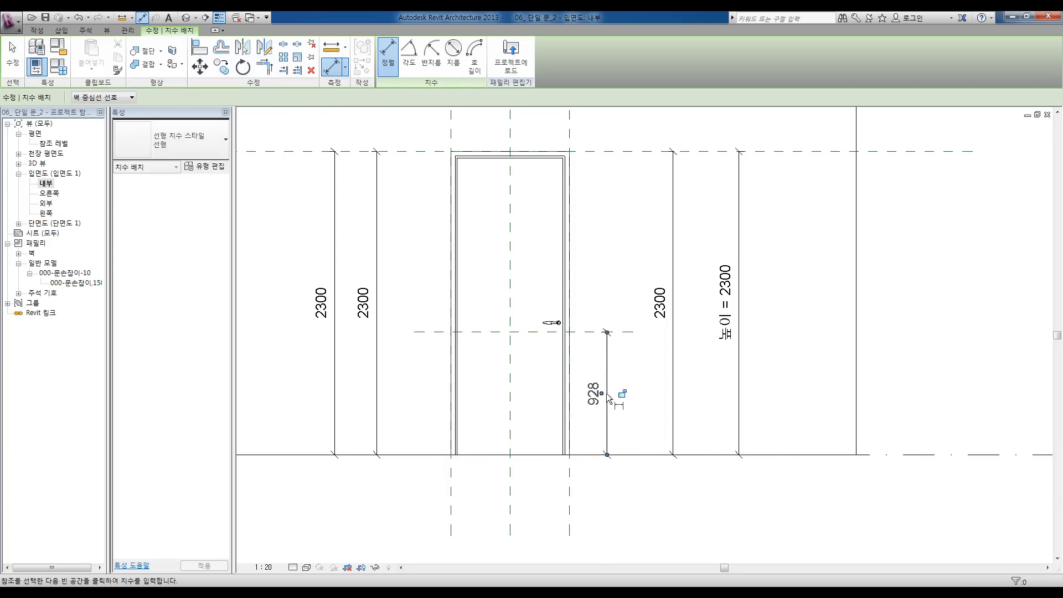
key(Escape)
key(Escape)
Step: Set the horizontal reference plane's height above the reference level to 900
click(620, 332)
click(595, 394)
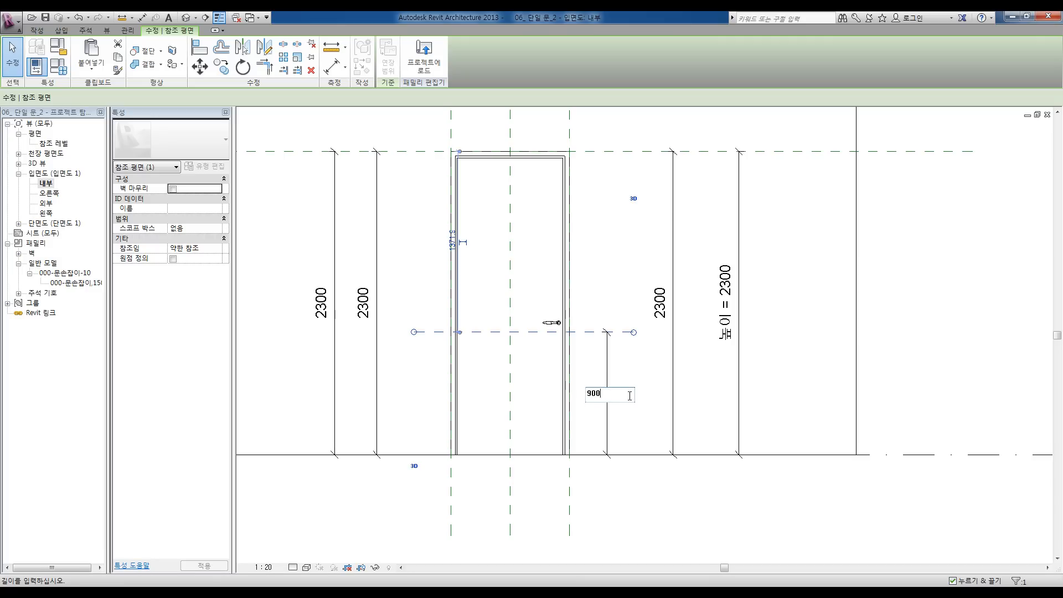
text(900)
key(Return)
key(Escape)
scroll(560, 325, up, 2)
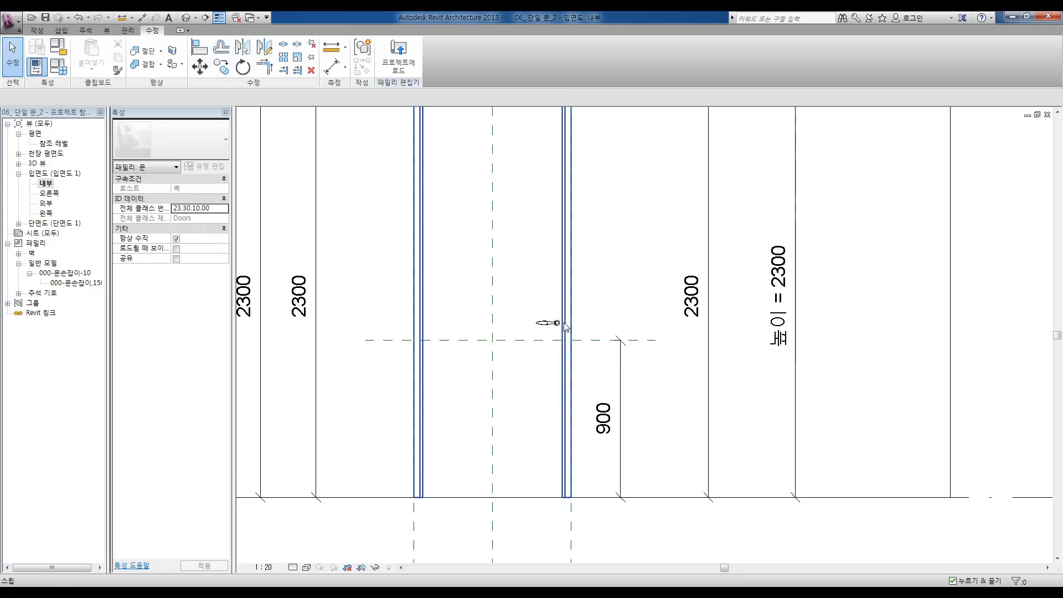
scroll(558, 324, down, 2)
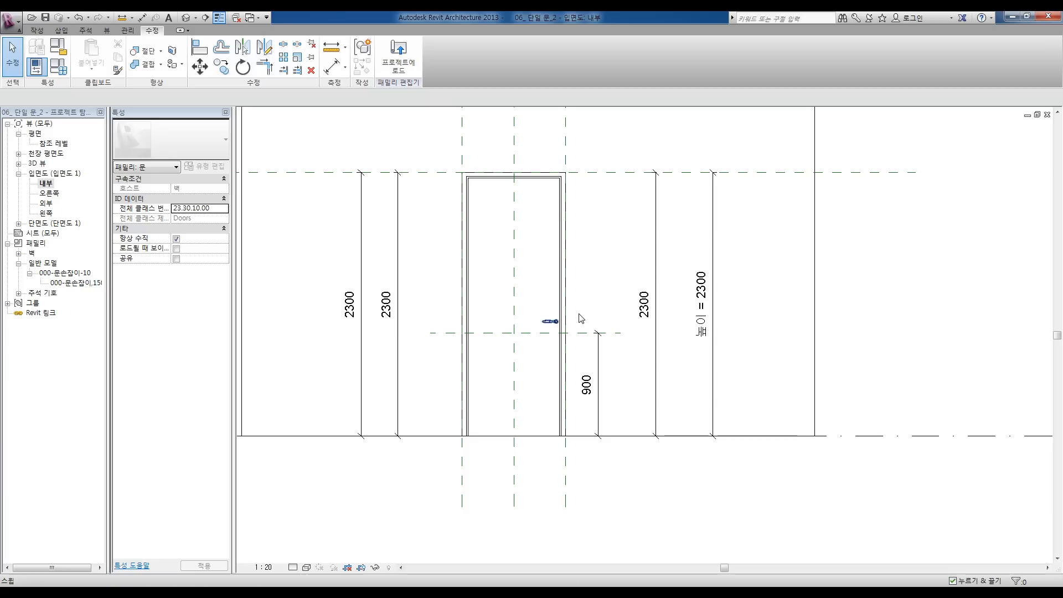
scroll(575, 326, up, 3)
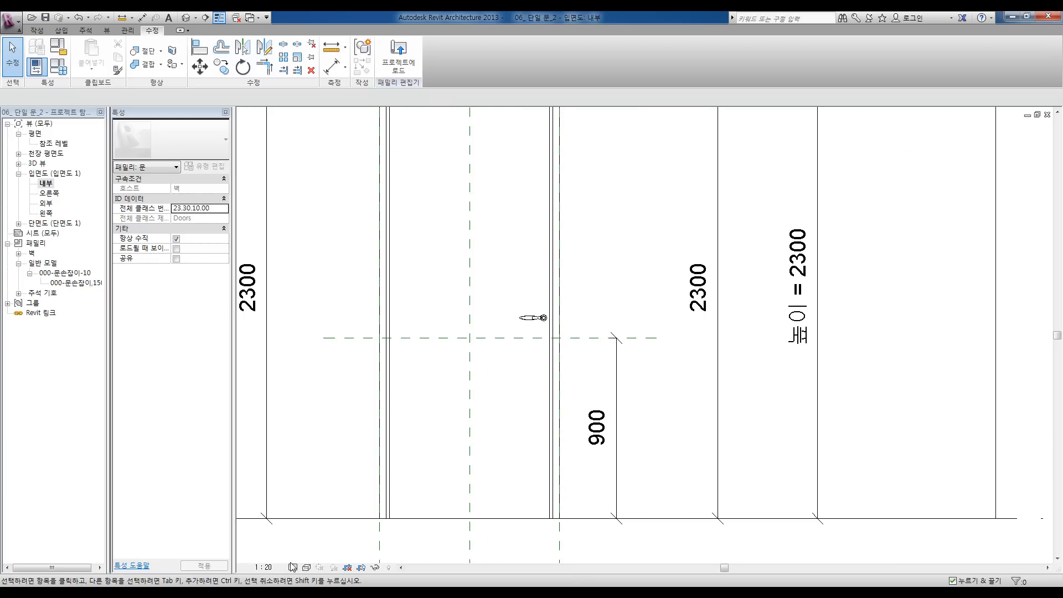
click(306, 568)
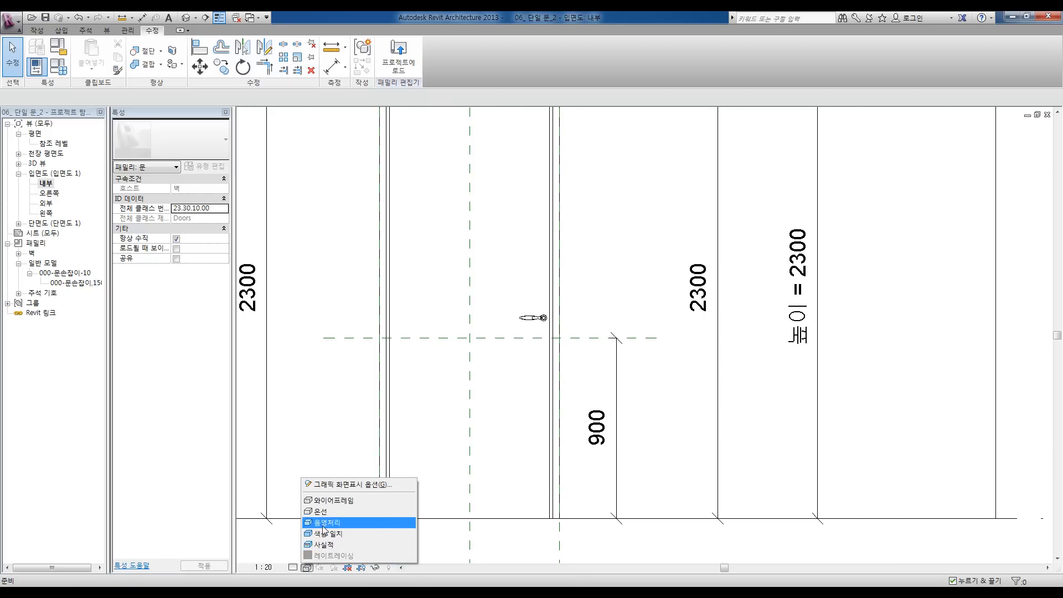
click(321, 523)
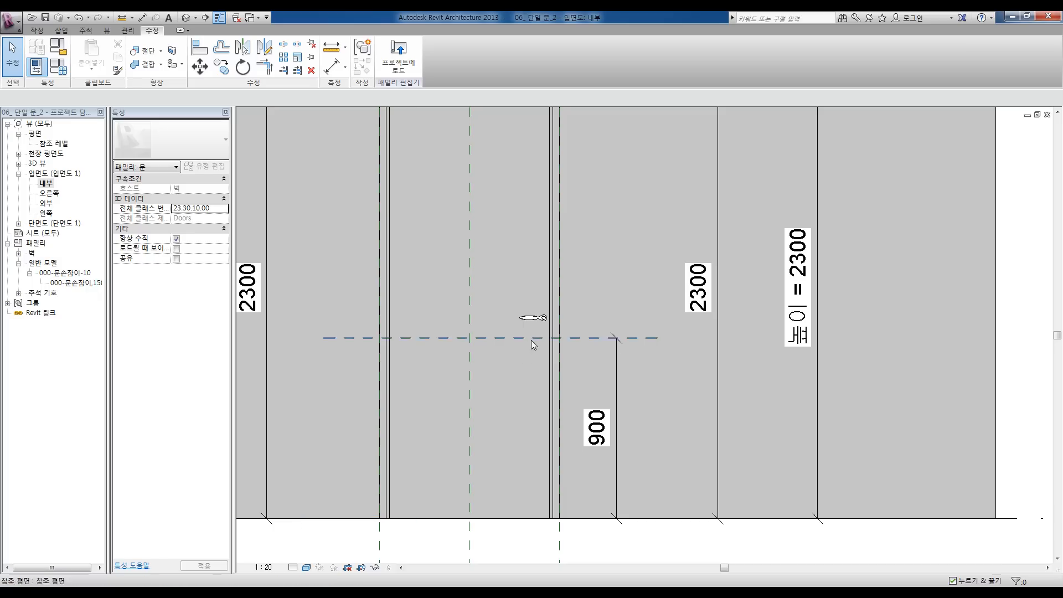
click(306, 568)
click(322, 510)
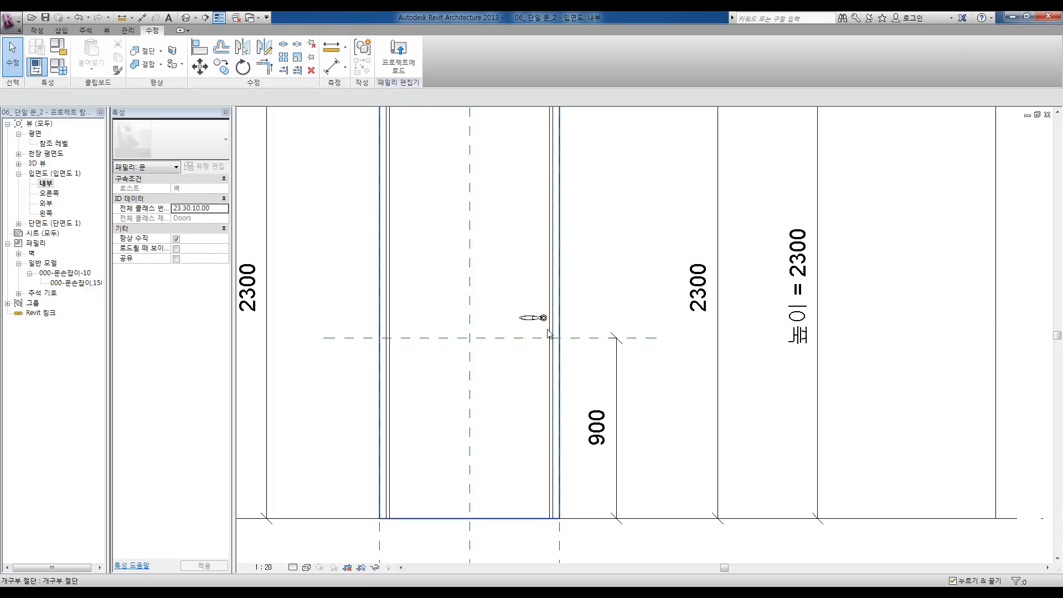
Step: Align the centres of both door handles to the 900 high reference plane and lock both alignments
scroll(549, 332, up, 2)
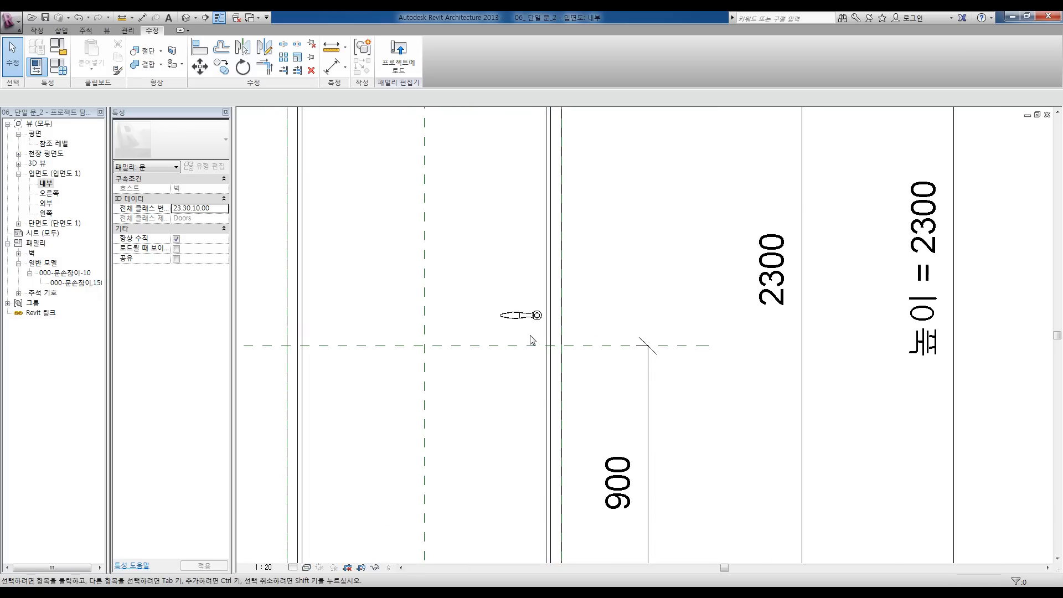
click(199, 47)
click(488, 347)
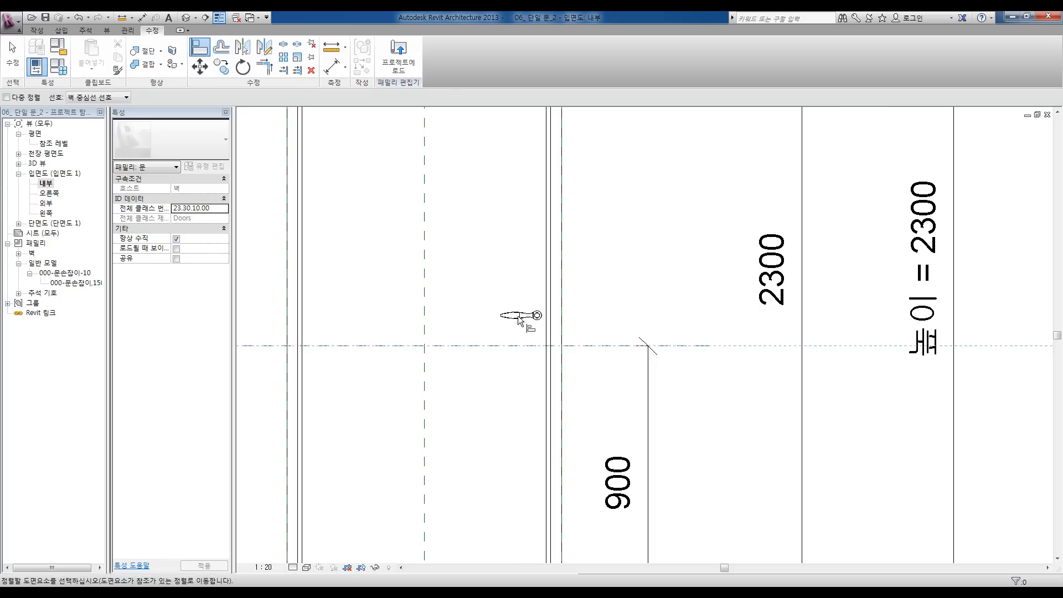
click(522, 316)
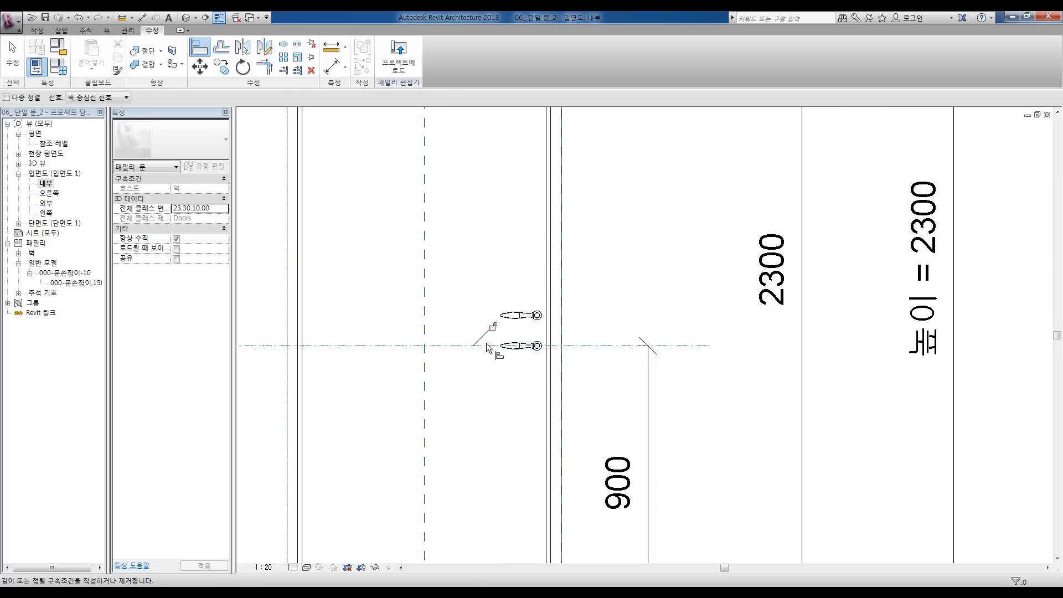
click(489, 347)
click(524, 317)
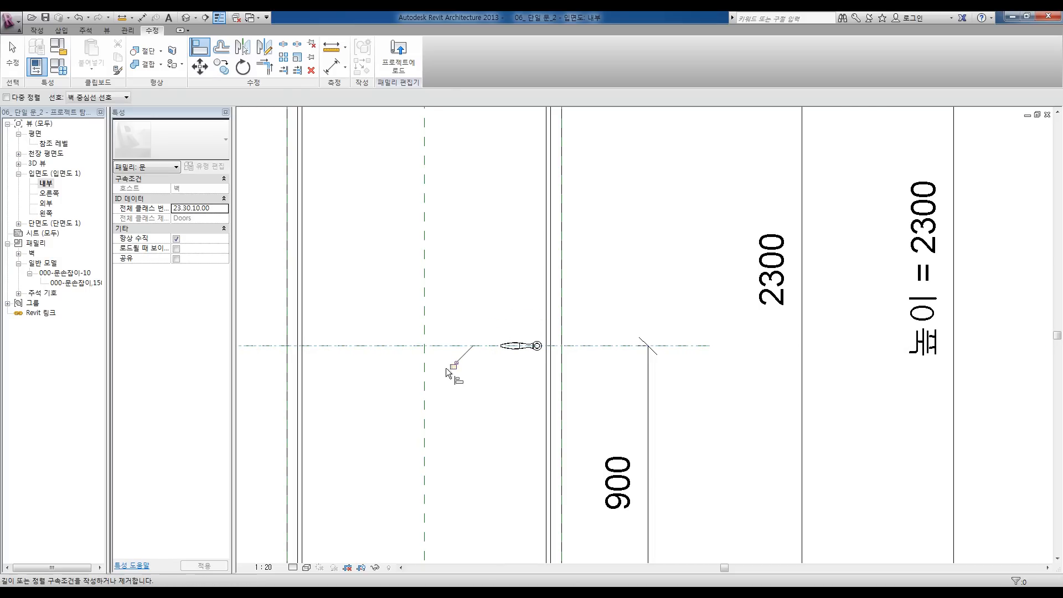
scroll(461, 384, down, 4)
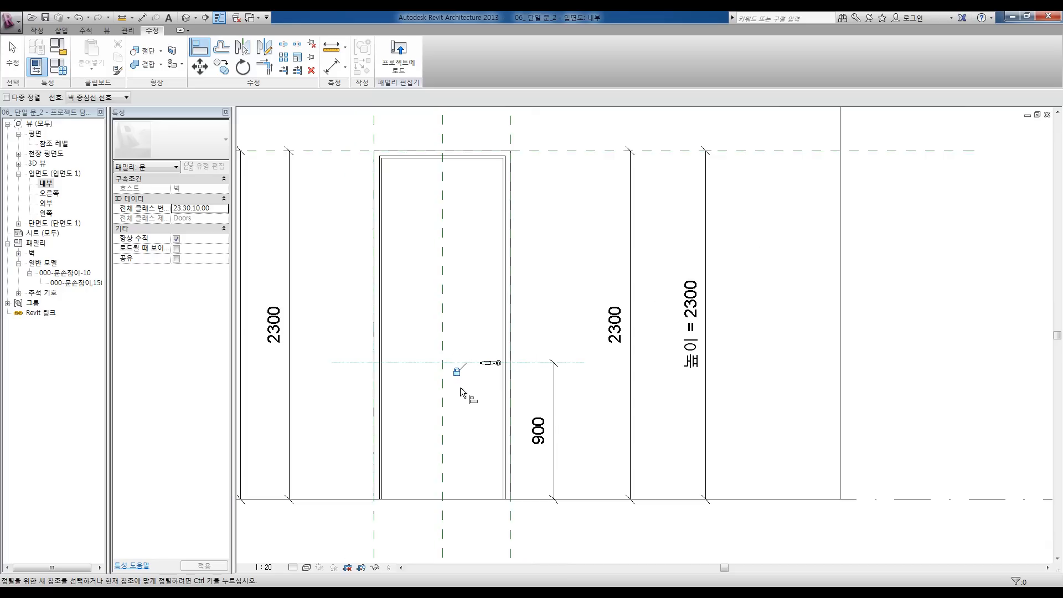
middle_drag(455, 390, 487, 379)
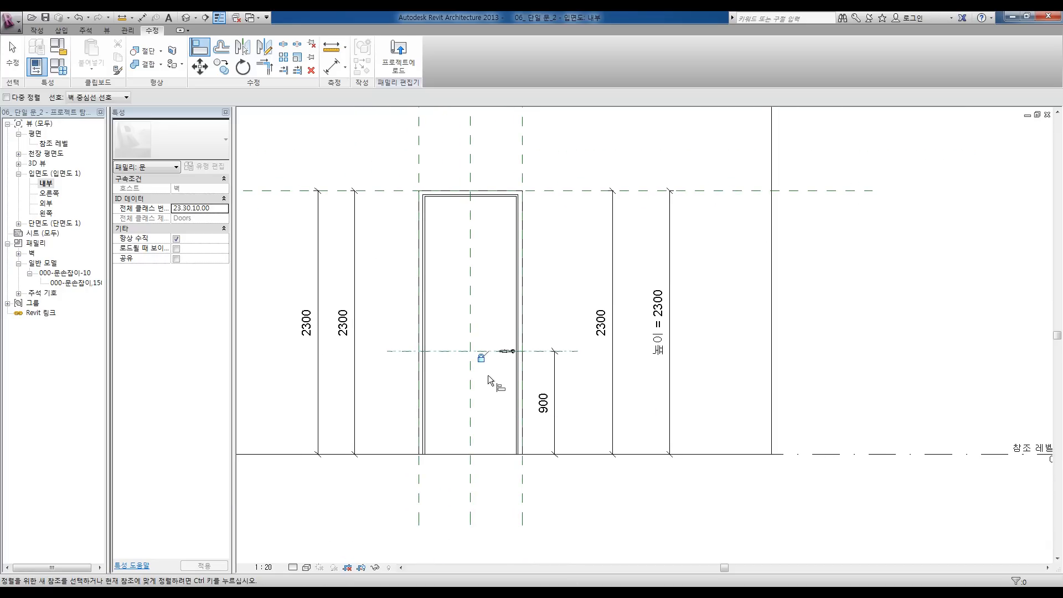
key(Escape)
key(Escape)
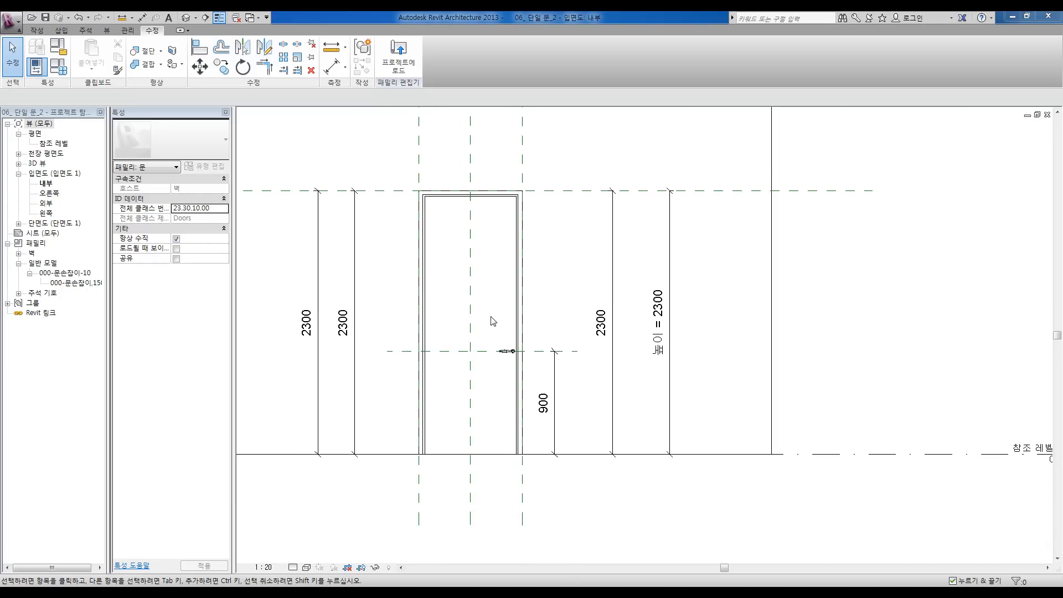
Step: Test the handle locks by moving their horizontal reference plane up to 980, and undo the move
click(389, 351)
drag(389, 351, 394, 341)
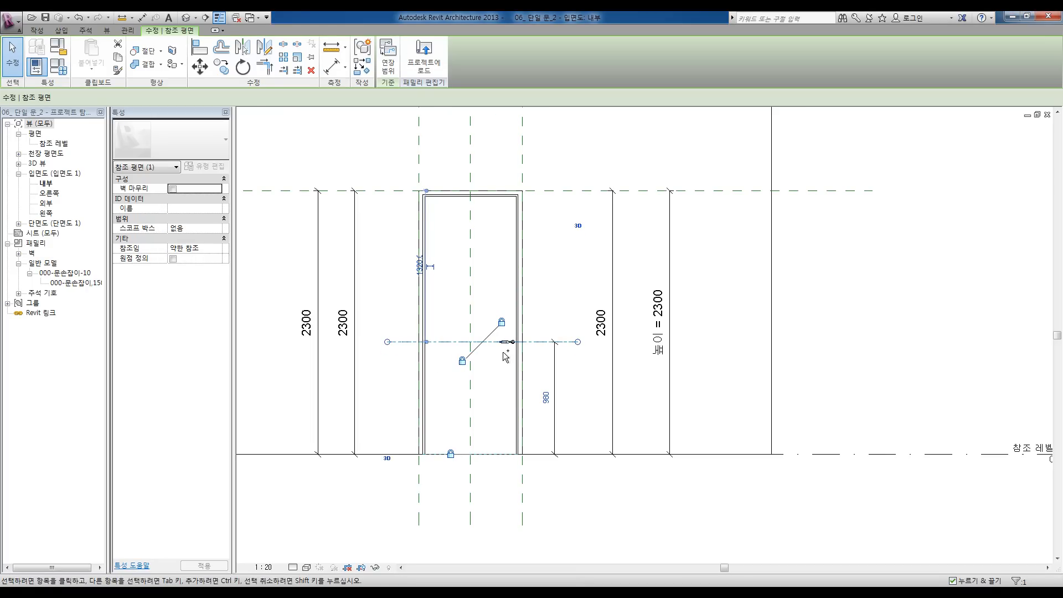
key(ctrl+z)
middle_drag(395, 325, 419, 335)
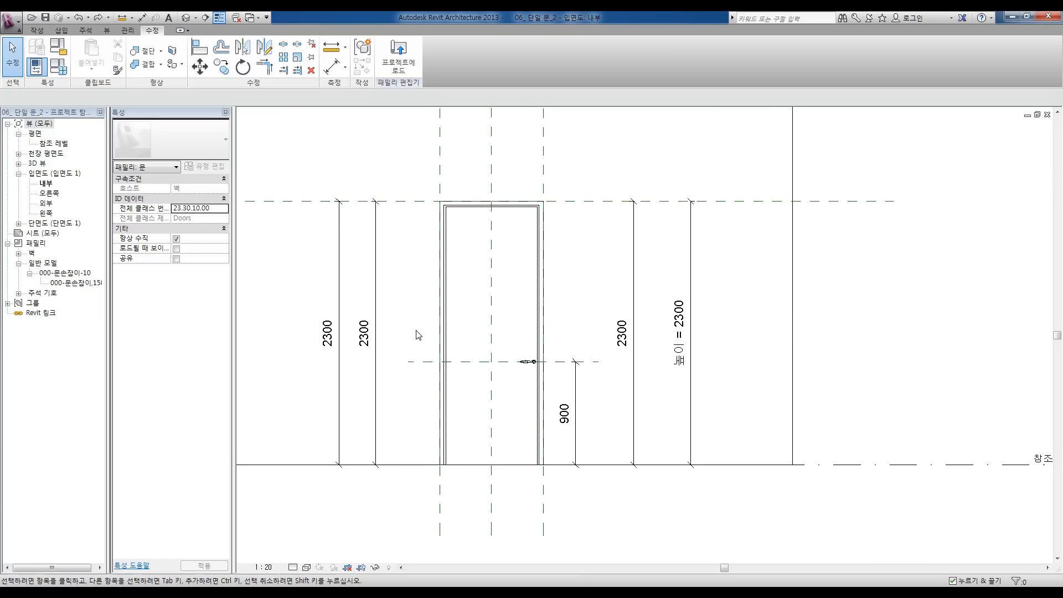
Step: Inspect the door and its handles from around in 3D and return to the reference level (참조 레벨) plan
click(186, 20)
shift+middle_drag(563, 441, 773, 459)
double_click(51, 146)
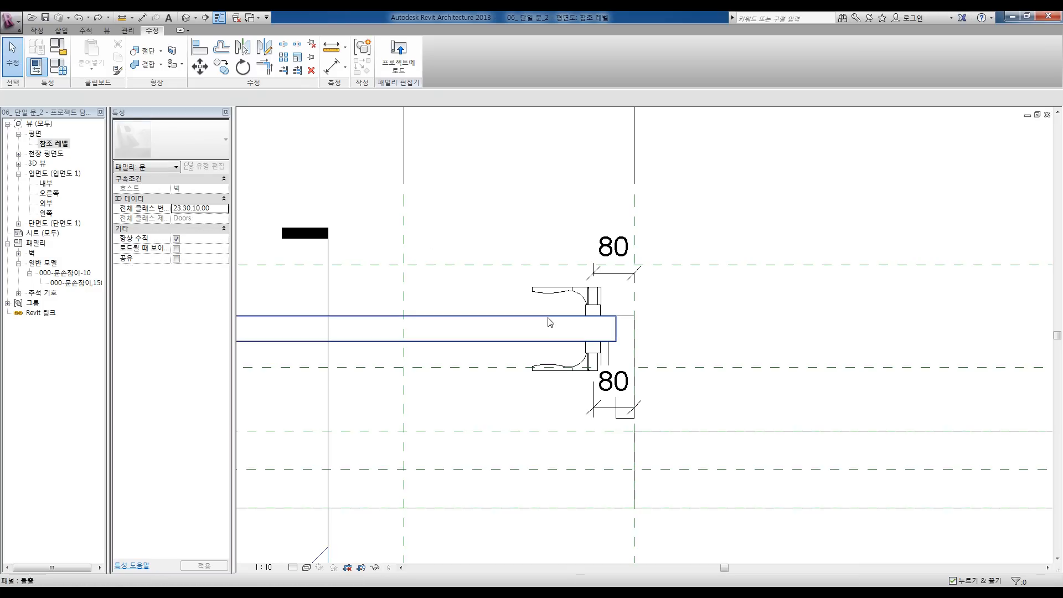
click(547, 322)
scroll(551, 319, down, 3)
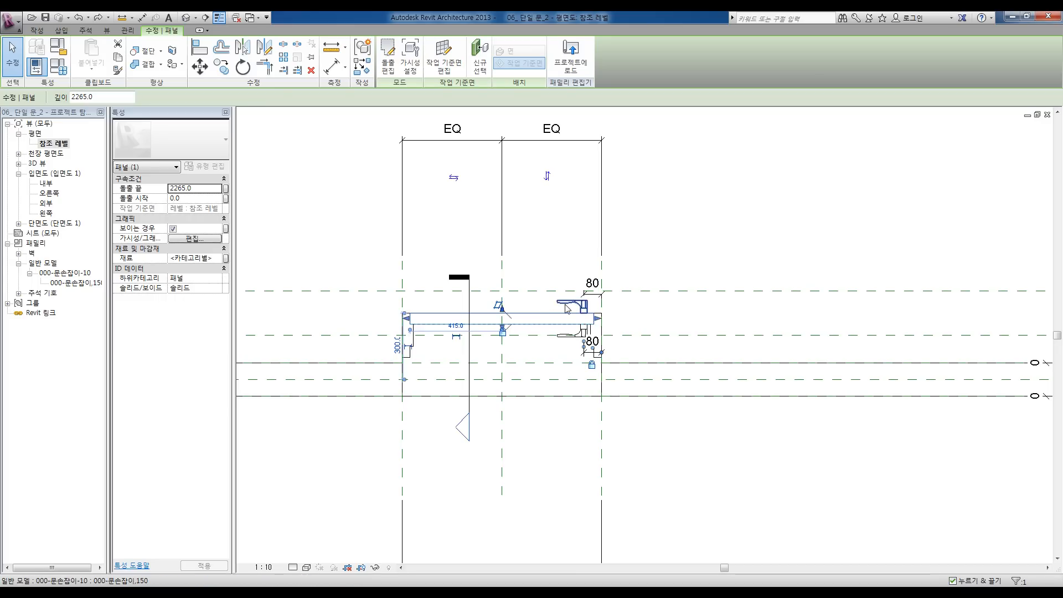
click(568, 310)
key(Escape)
click(562, 305)
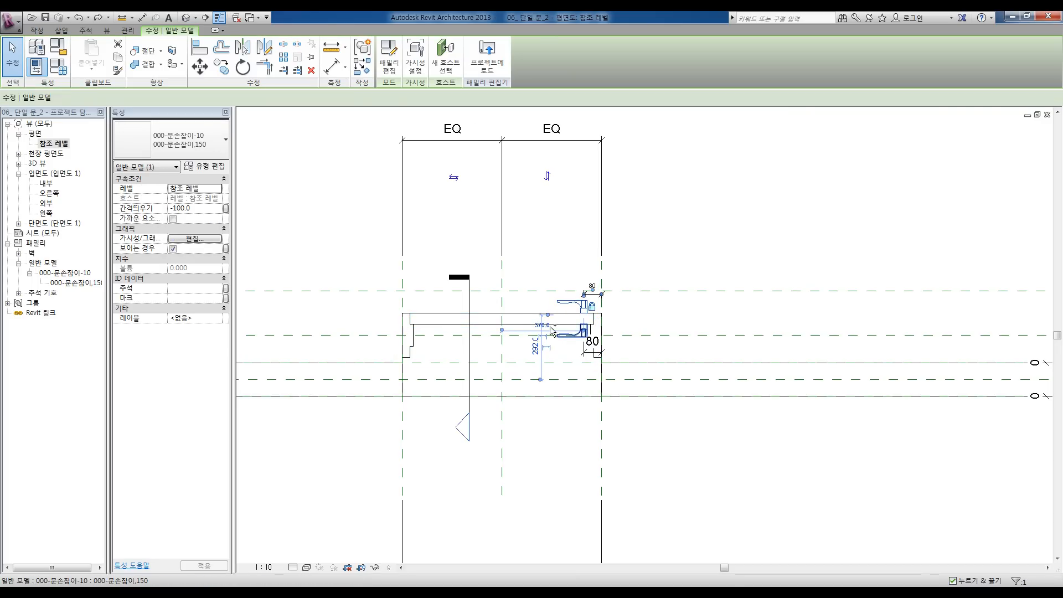
ctrl+click(566, 342)
ctrl+click(529, 312)
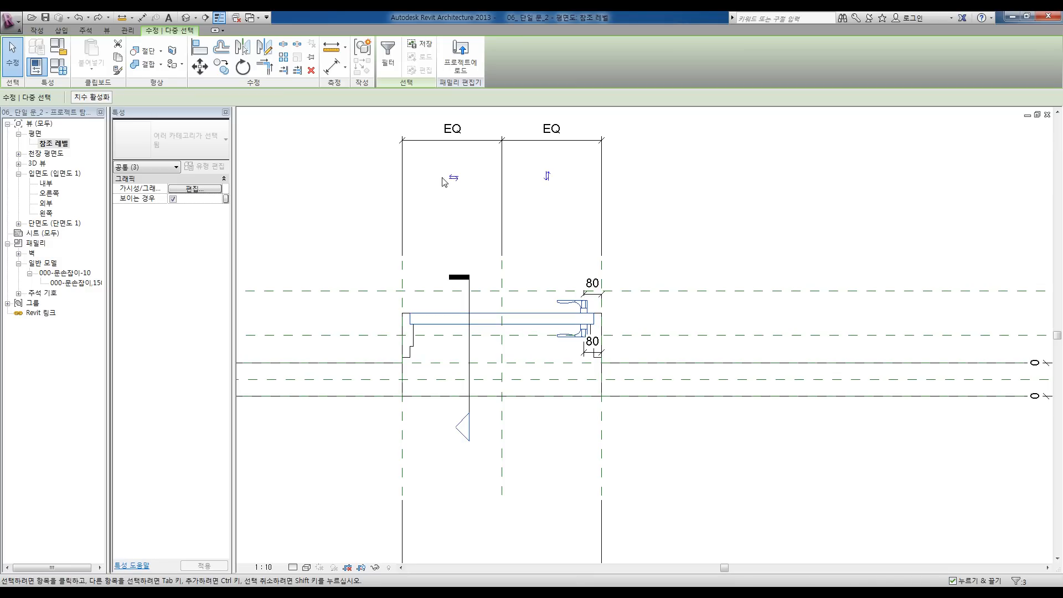
Step: Turn off the door panel's visibility in plan/RCP and when cut in plan/RCP
click(532, 314)
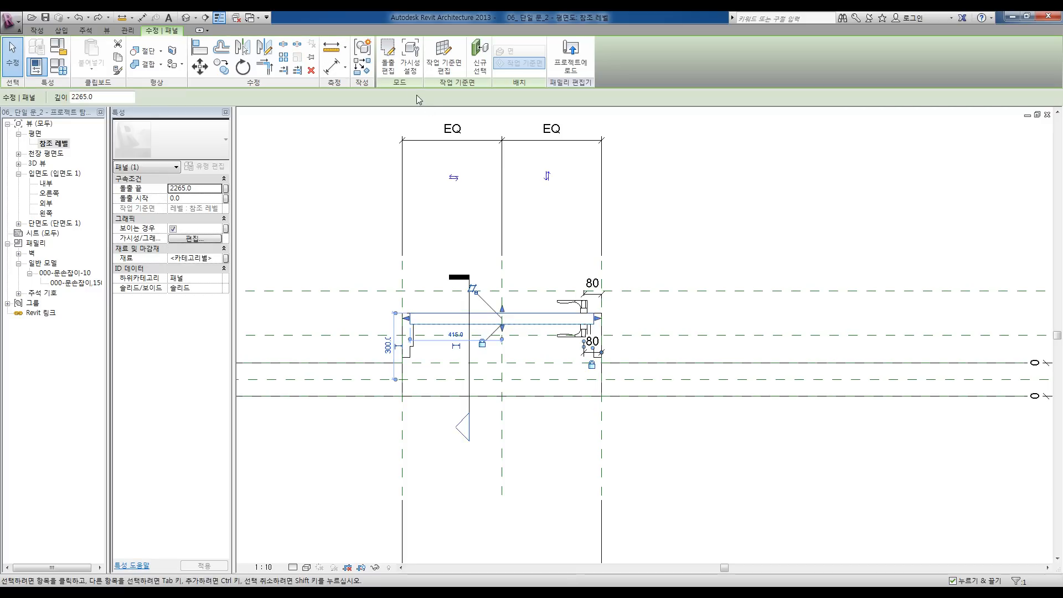
click(411, 66)
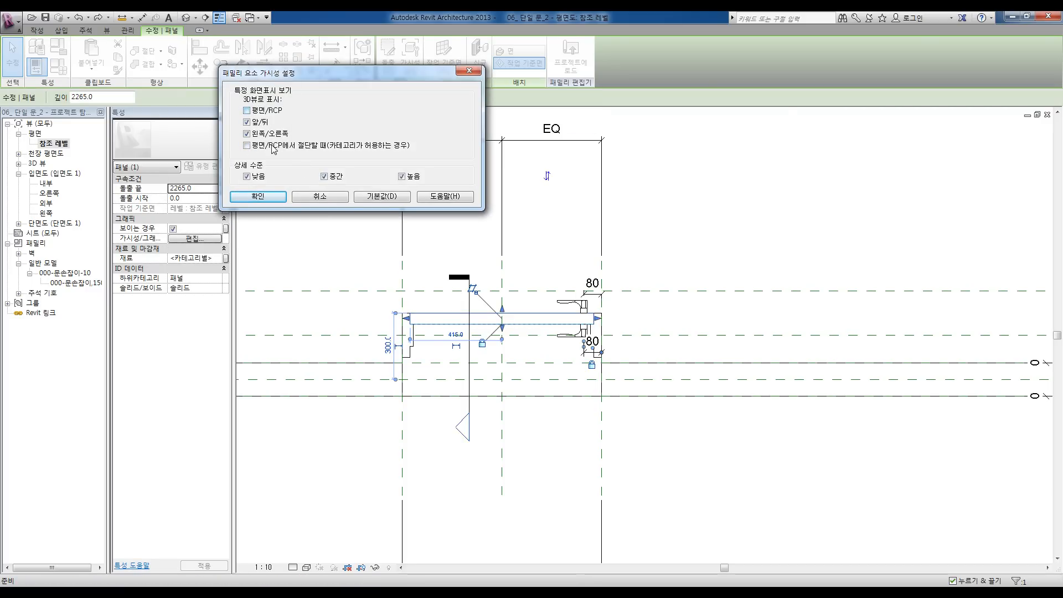
click(272, 198)
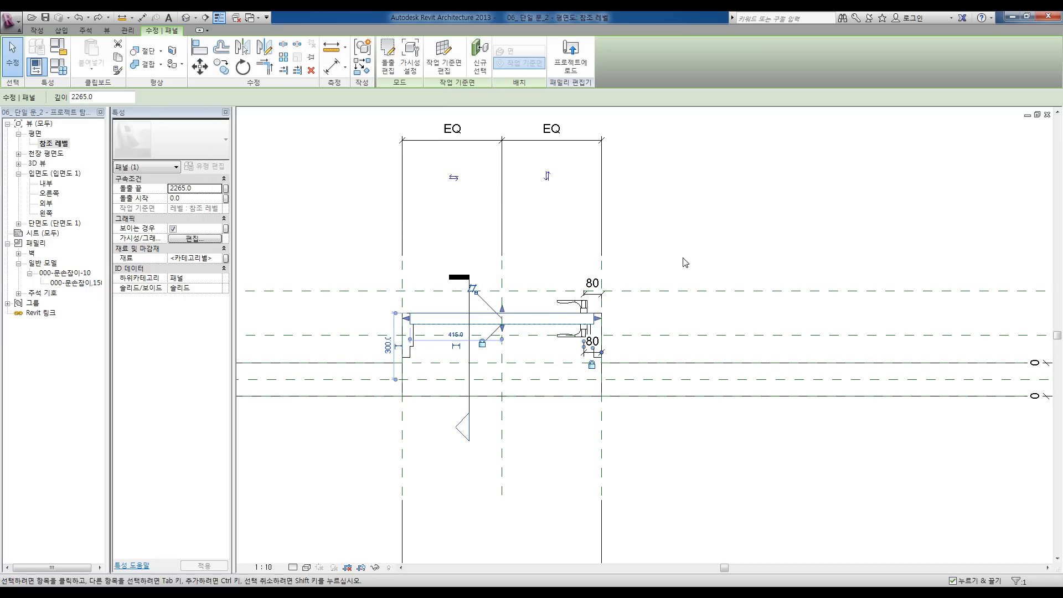
Step: Open the visibility settings for both door handles in plan and accept them
click(689, 268)
click(583, 304)
ctrl+click(579, 335)
click(419, 66)
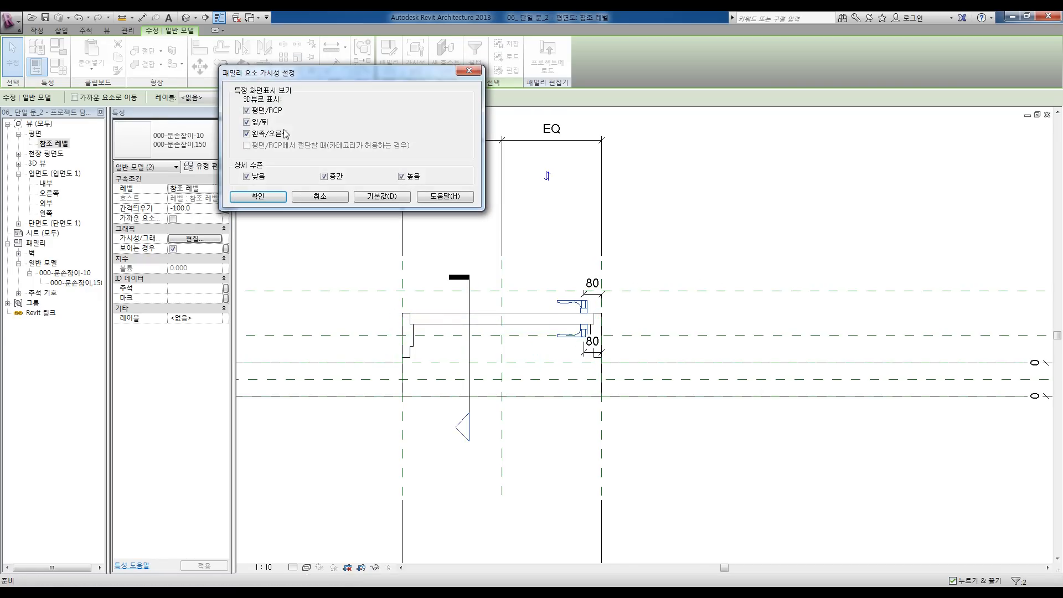
click(259, 197)
key(Escape)
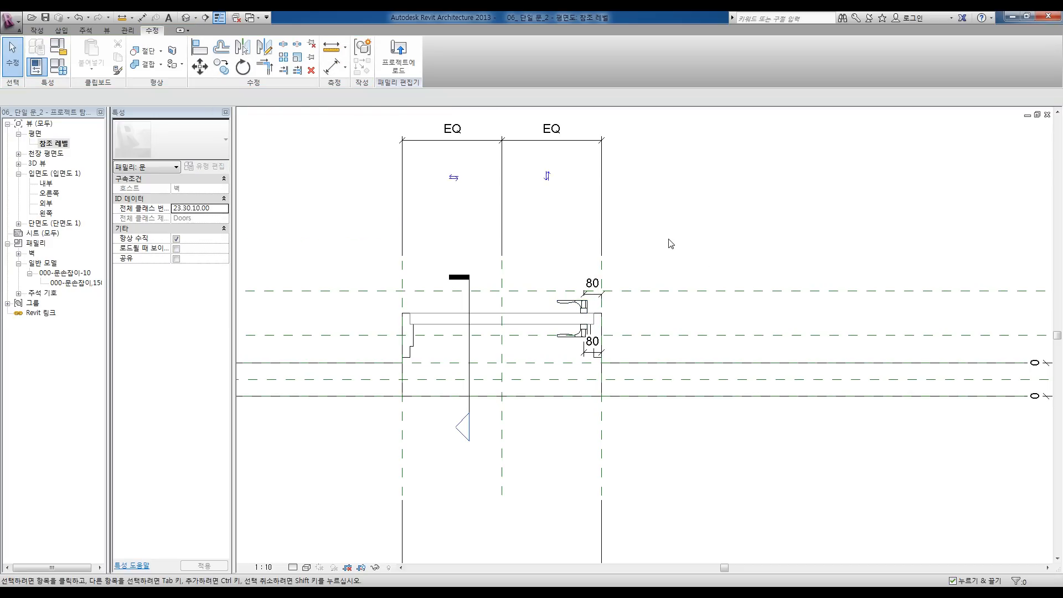
Step: Draw a 40 by 740 symbolic-line rectangle for the open door leaf, starting at the door panel's hinge-side corner, using subcategory 평면도 스윙 [절단]
scroll(578, 293, up, 2)
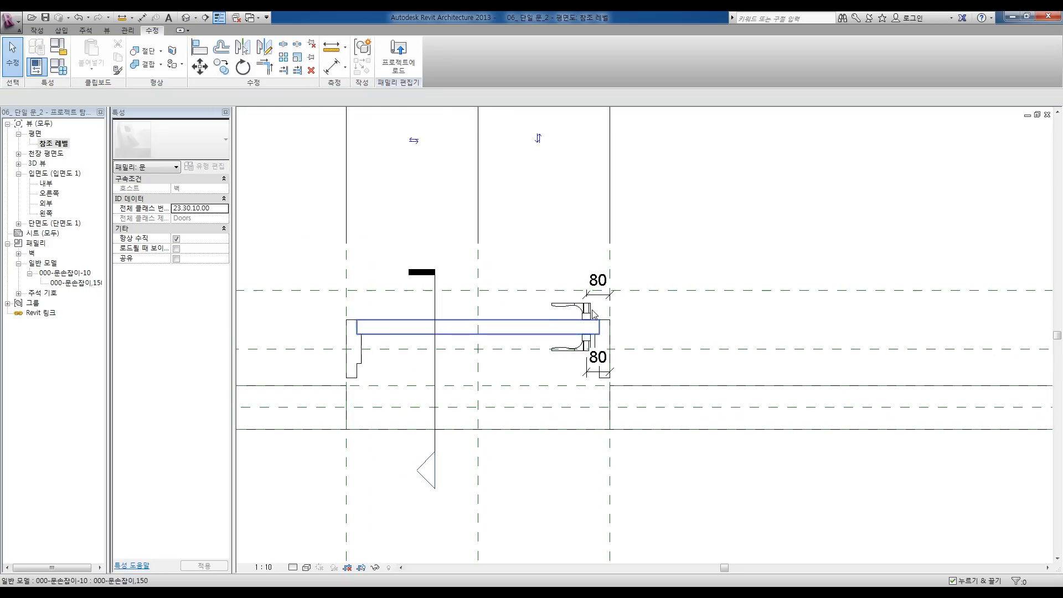
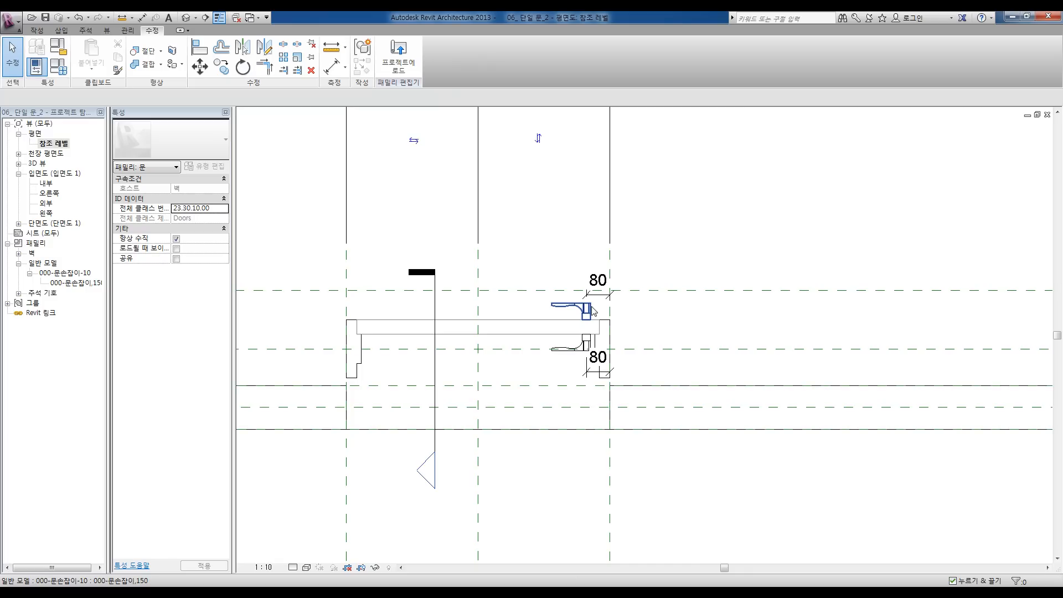
key(z)
key(f)
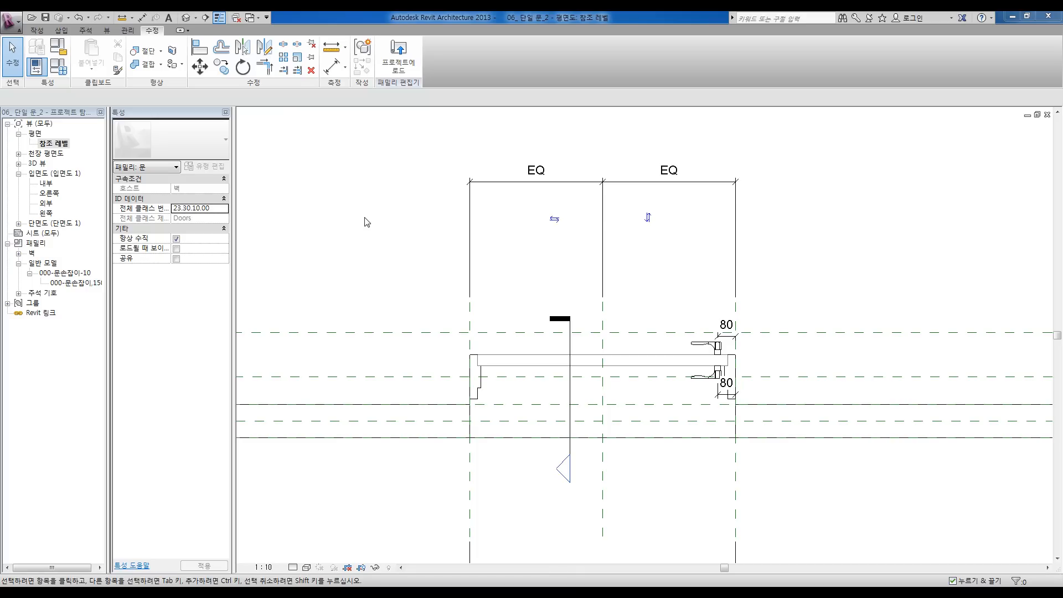
click(86, 30)
click(148, 55)
click(397, 46)
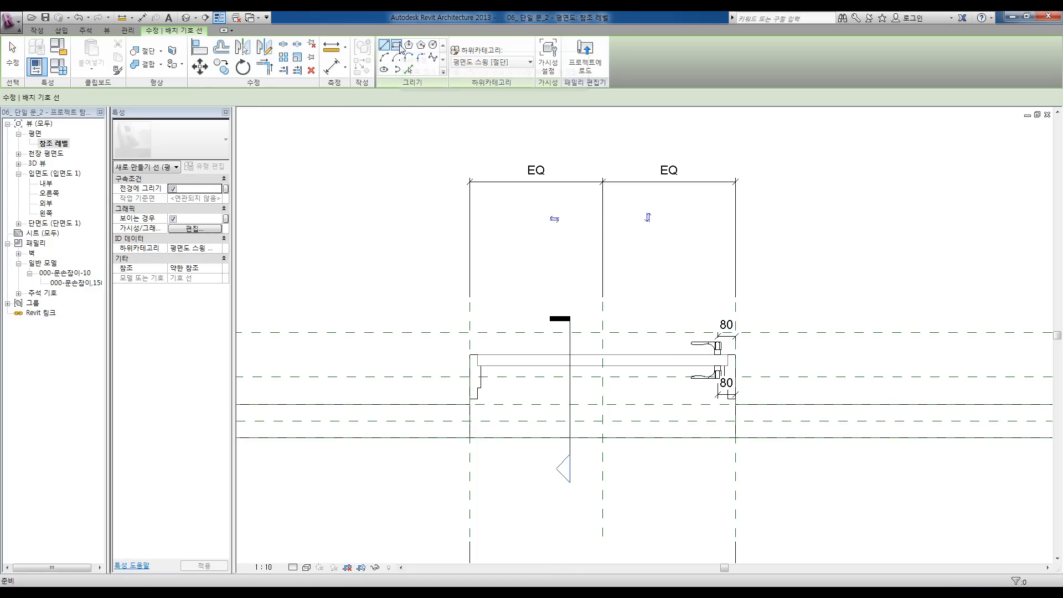
click(478, 355)
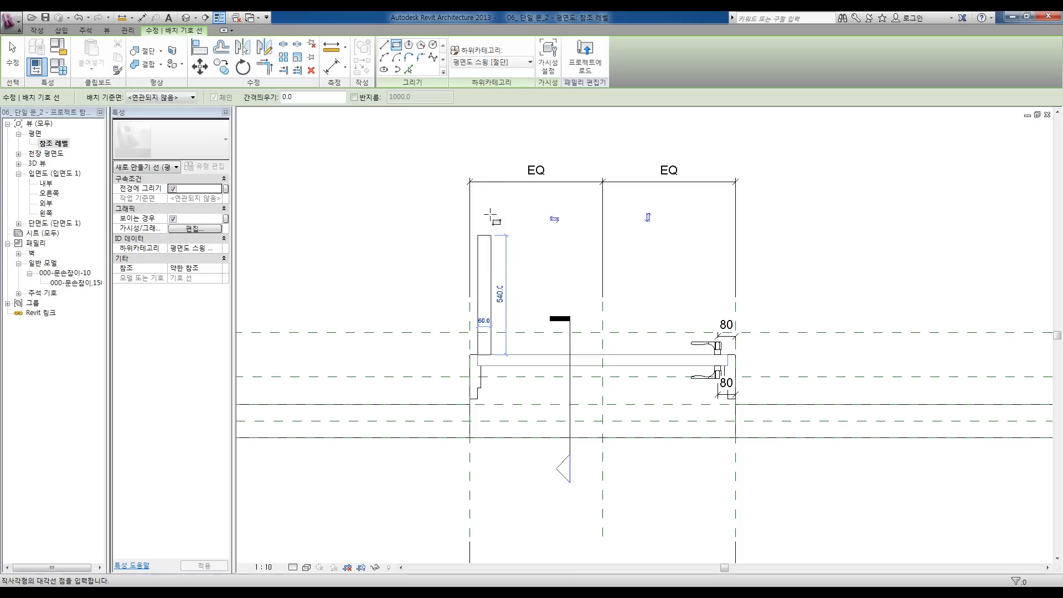
click(490, 183)
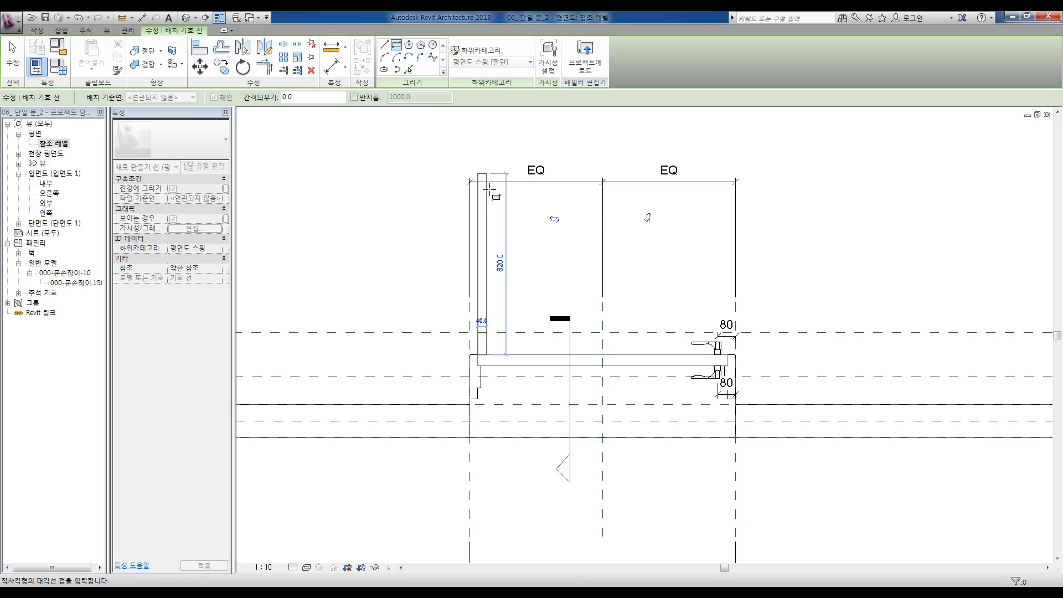
click(488, 191)
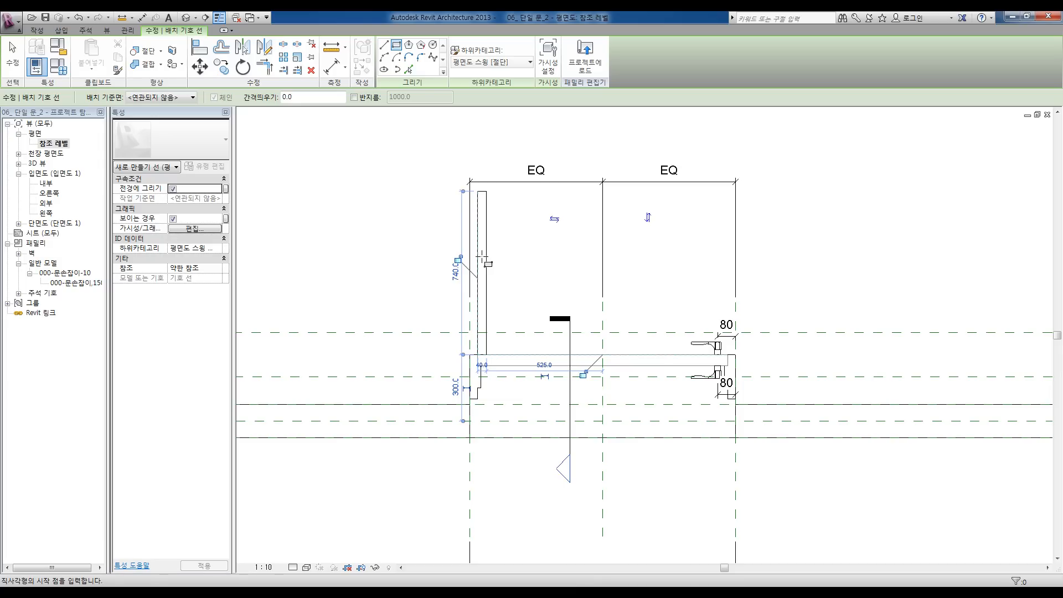
key(Escape)
key(Escape)
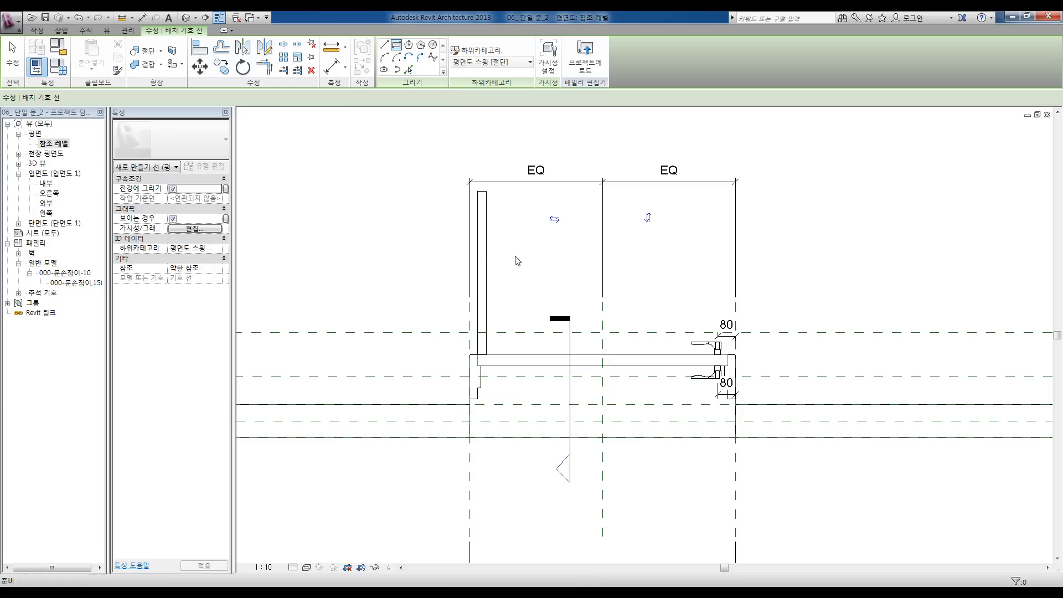
Step: Dimension the width of the symbolic door leaf rectangle, placing the dimension above it
key(d)
key(i)
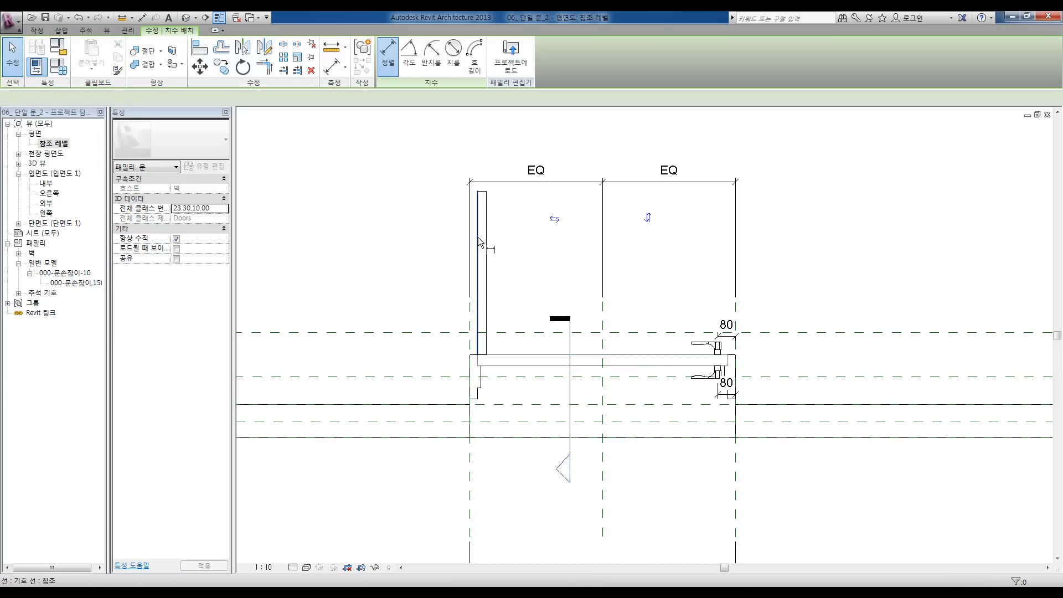
click(479, 237)
click(485, 237)
click(488, 160)
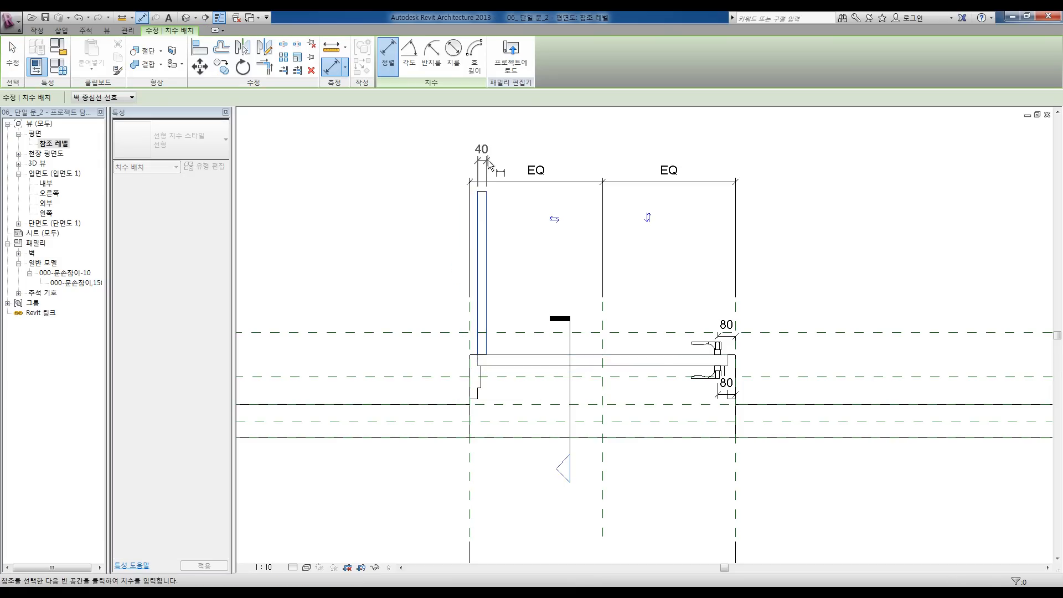
key(Escape)
key(Escape)
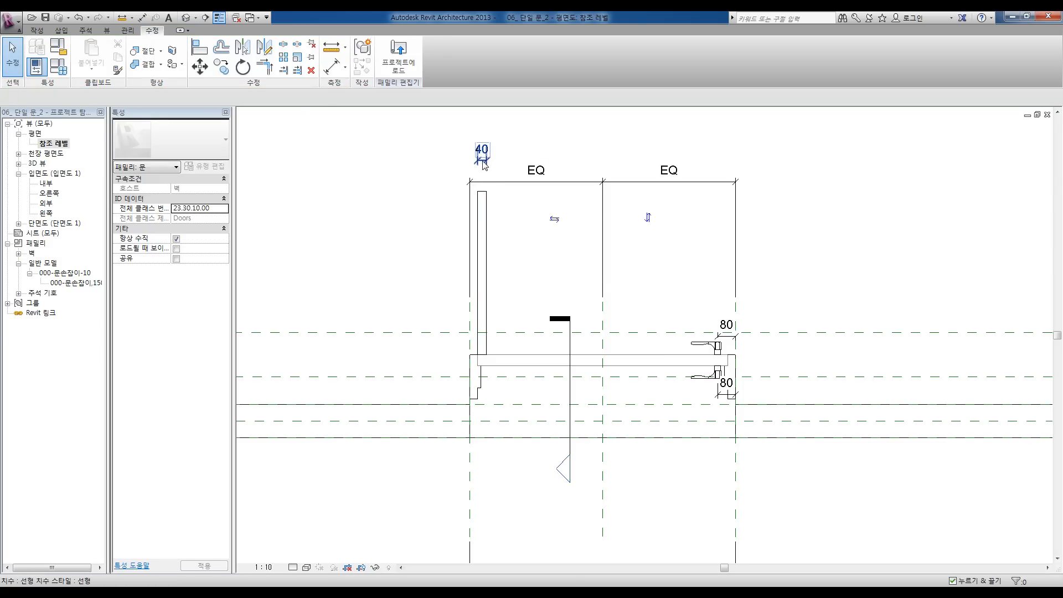
Step: Label the leaf rectangle's width dimension with a new type family parameter named 문 폭
click(482, 160)
click(266, 98)
click(272, 117)
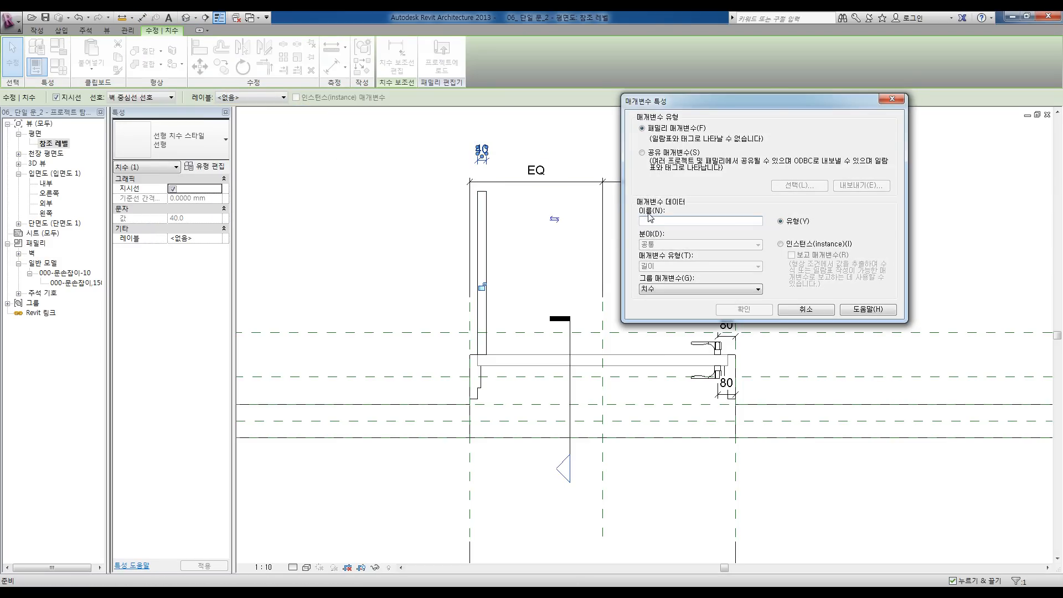
text(폭)
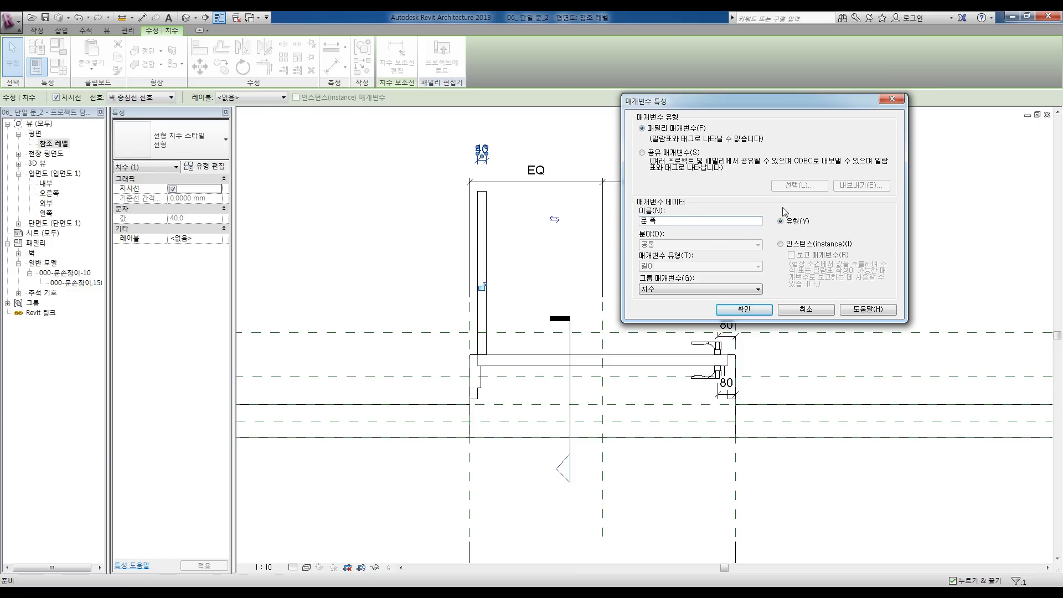
click(750, 313)
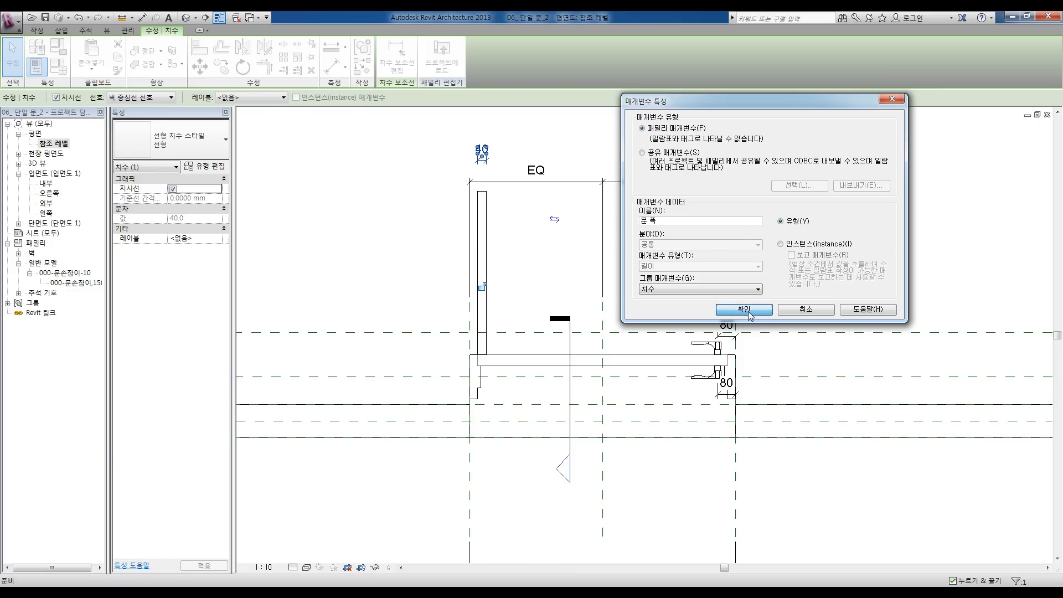
click(527, 264)
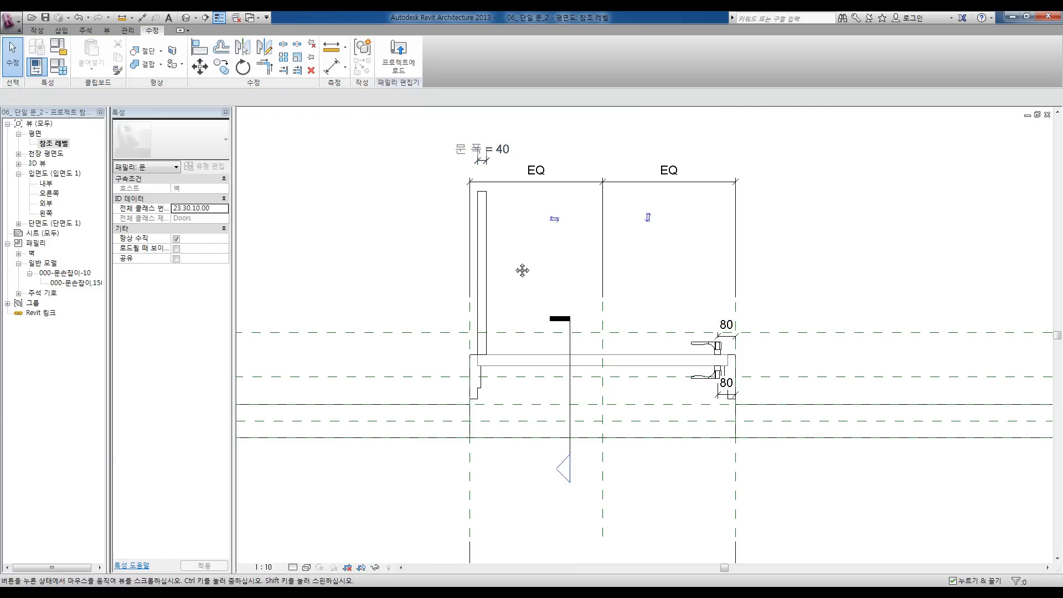
middle_drag(528, 268, 516, 272)
key(d)
key(i)
click(456, 358)
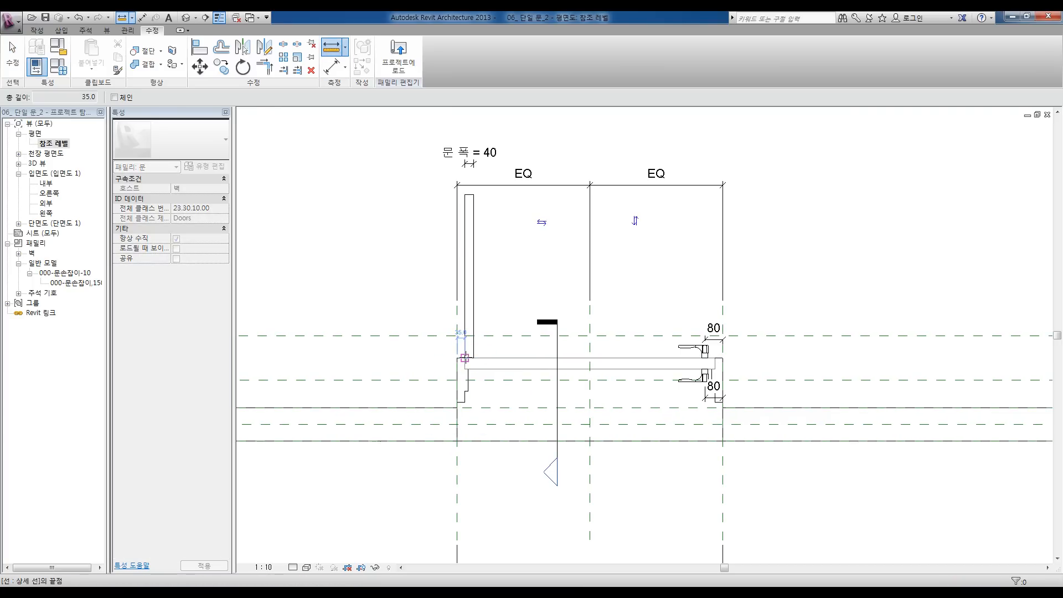
click(464, 336)
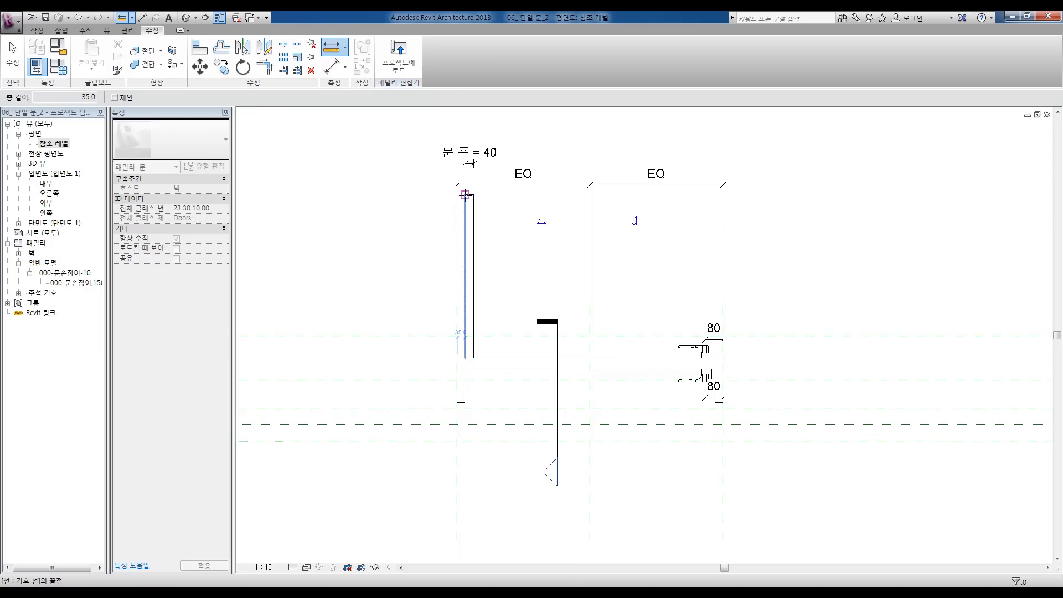
key(Escape)
key(Escape)
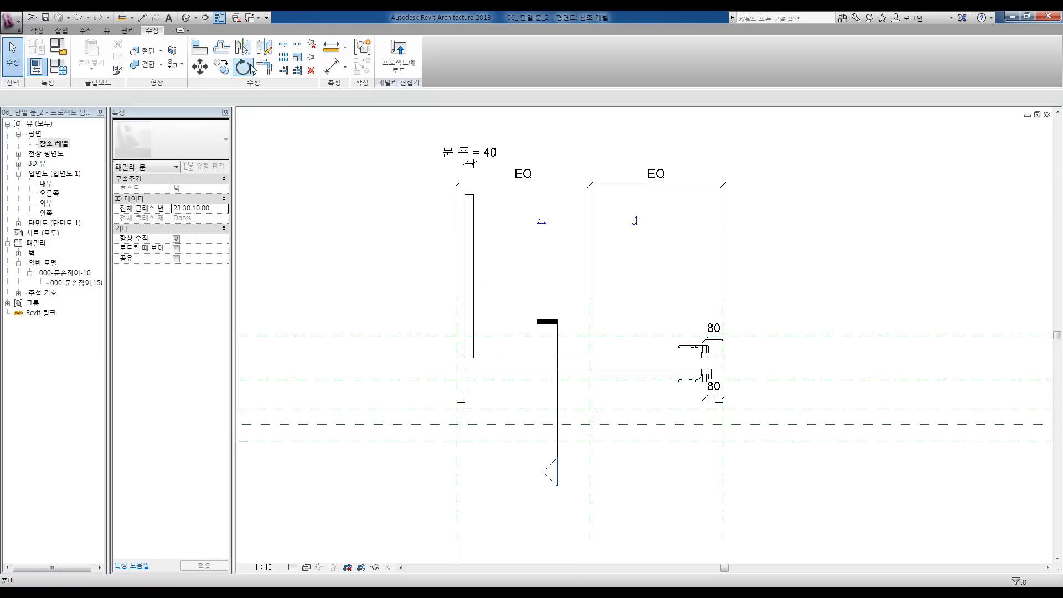
Step: Dimension the length of the symbolic door leaf rectangle, placing the dimension outside the hinge side of the opening
click(332, 66)
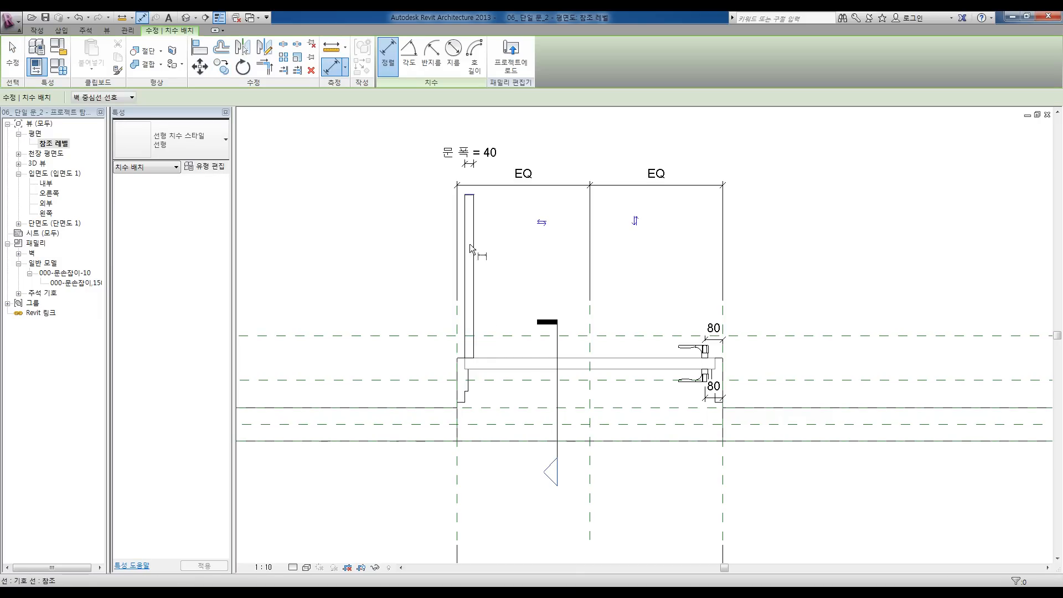
click(459, 354)
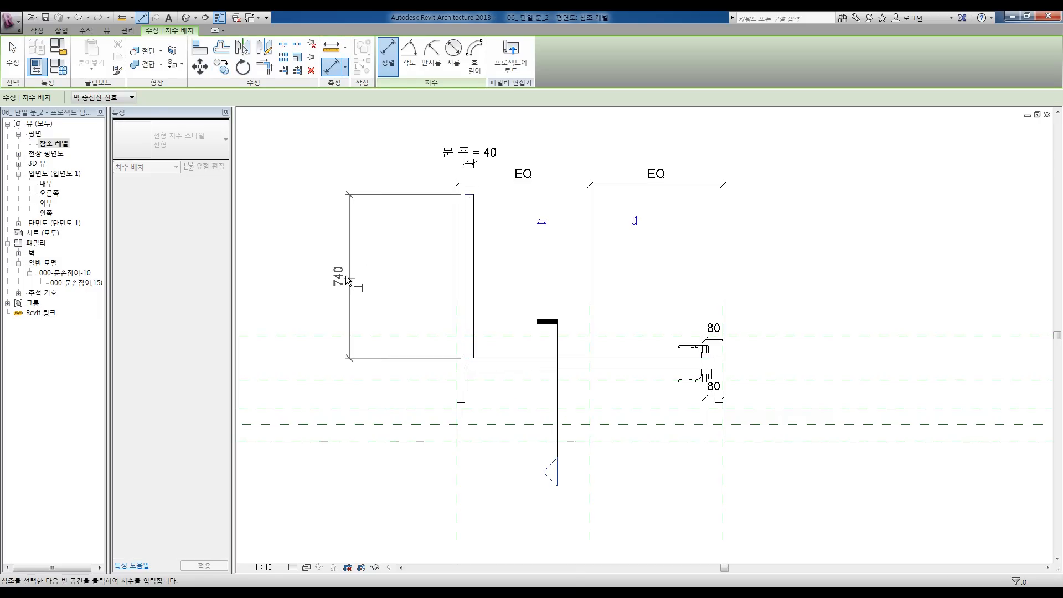
click(341, 272)
key(Escape)
key(Escape)
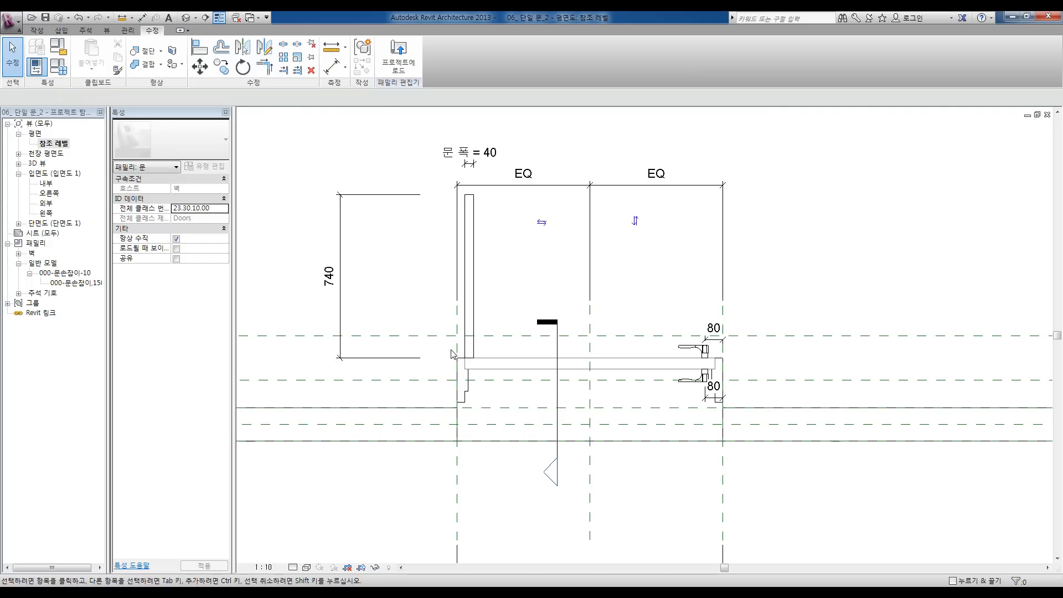
Step: Pull the leaf rectangle's short hinge-end line off the door panel, then align it to the panel's outer edge and lock it
click(481, 361)
scroll(476, 359, up, 5)
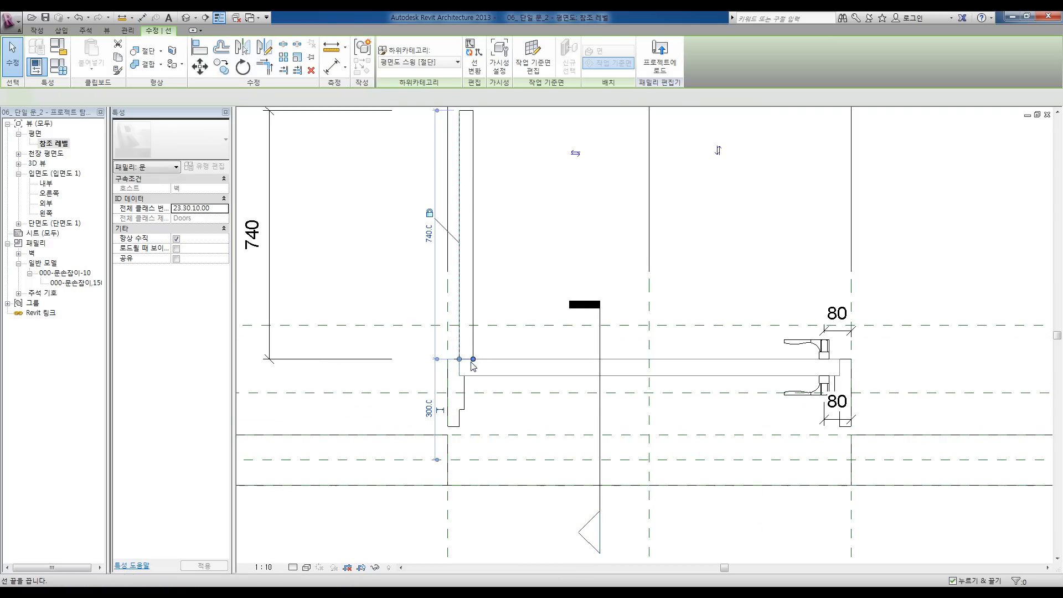
drag(461, 357, 464, 331)
click(522, 335)
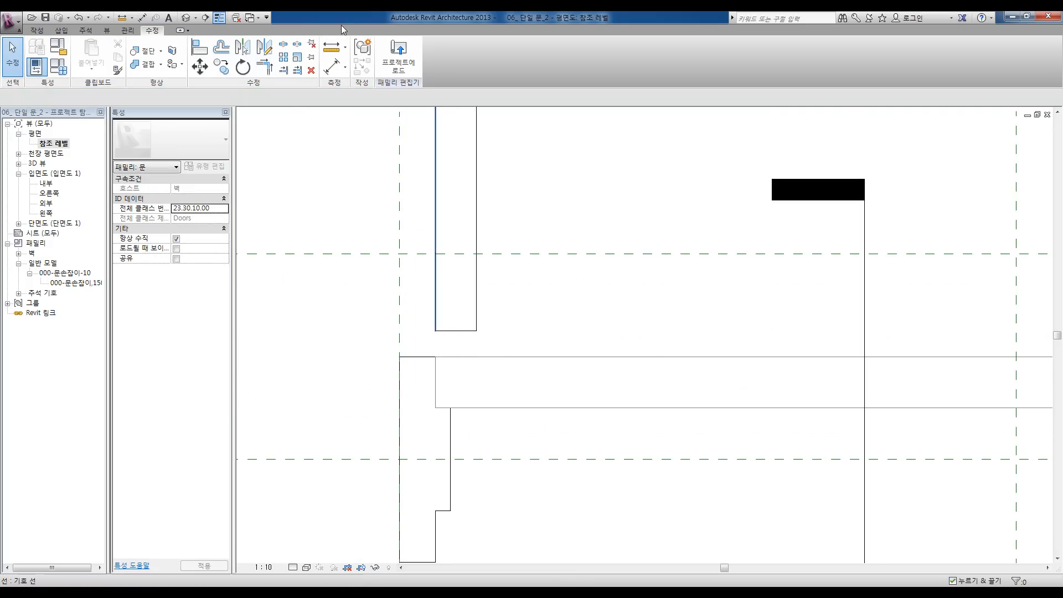
click(199, 47)
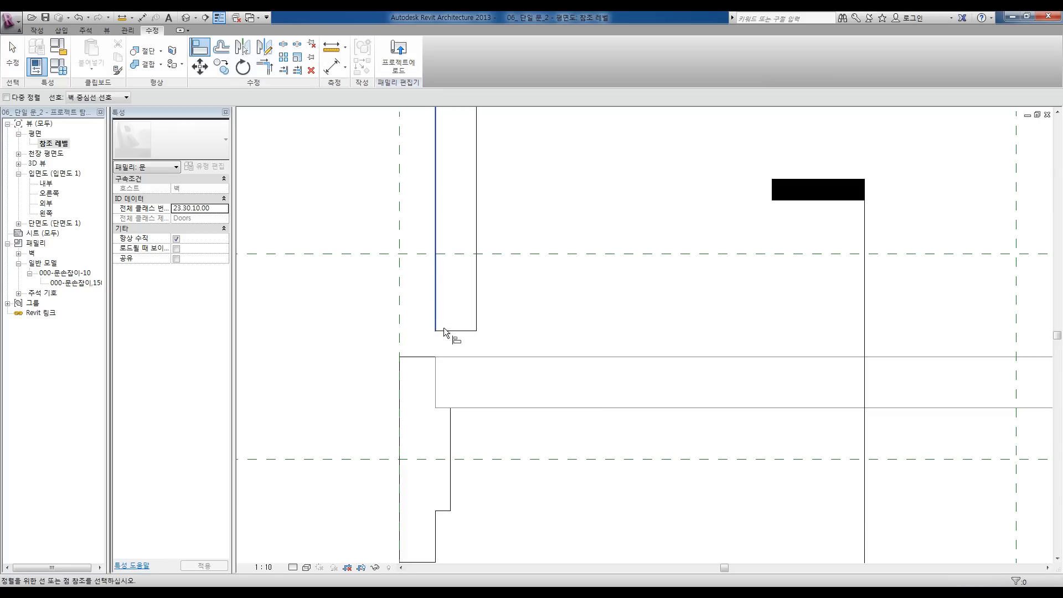
click(457, 357)
click(453, 331)
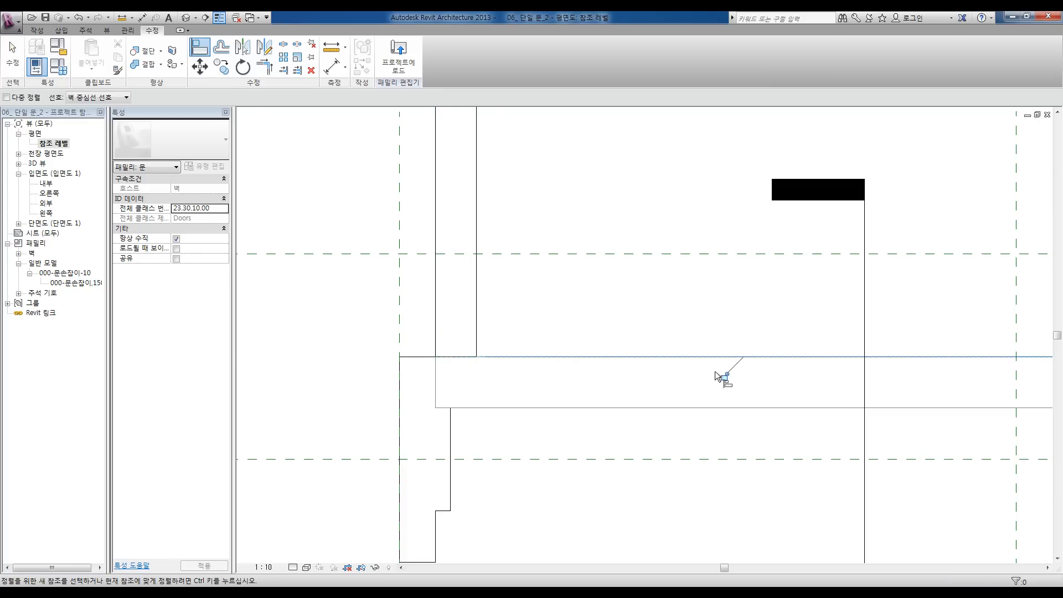
scroll(646, 294, down, 6)
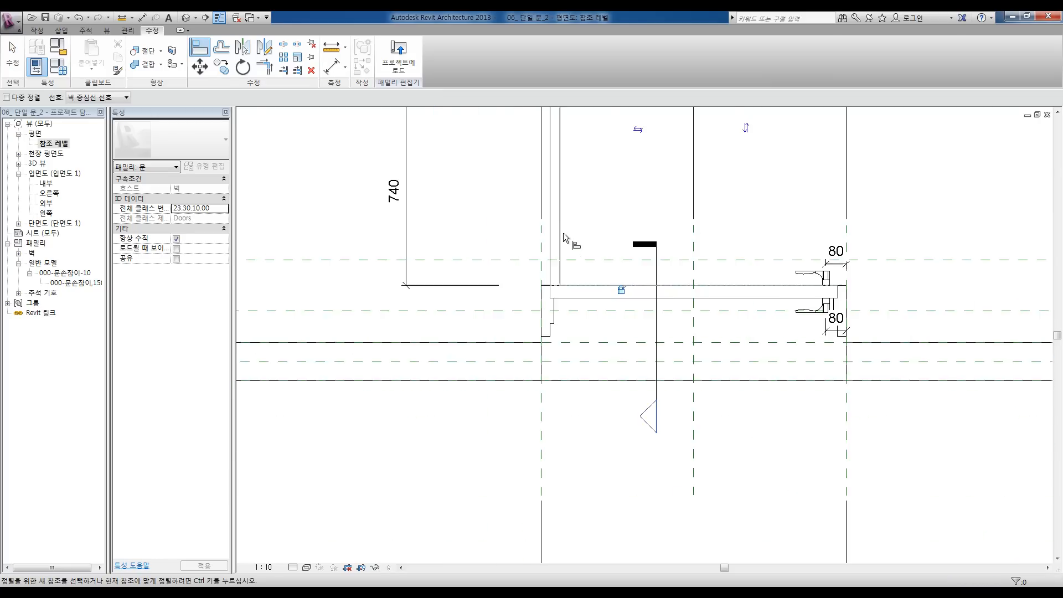
key(Escape)
key(Escape)
Step: Label the leaf rectangle's length dimension with a new type family parameter named 스윙 길이
click(429, 242)
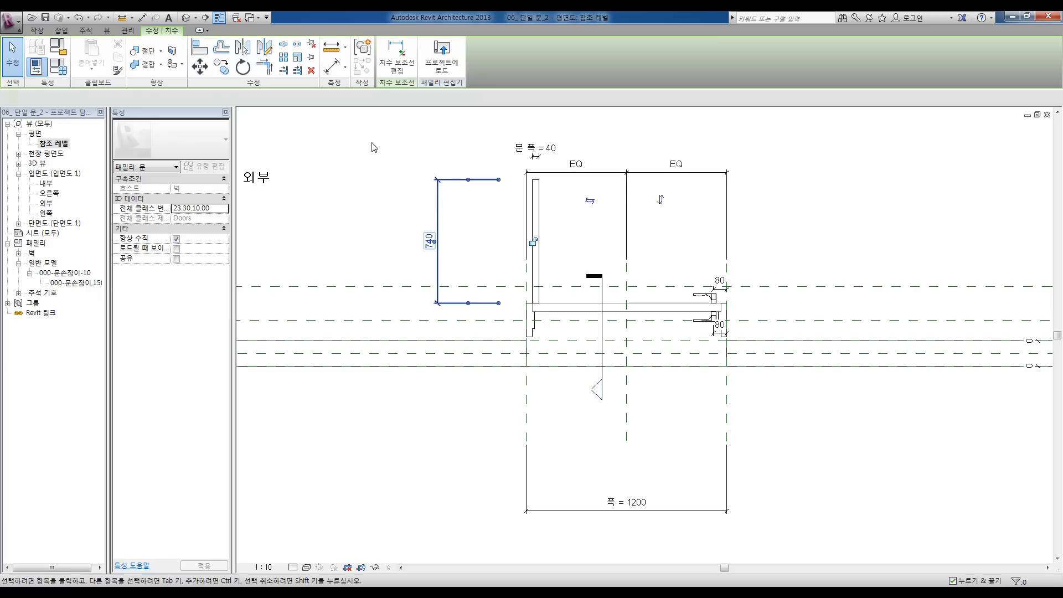
click(265, 98)
scroll(265, 108, up, 2)
click(249, 114)
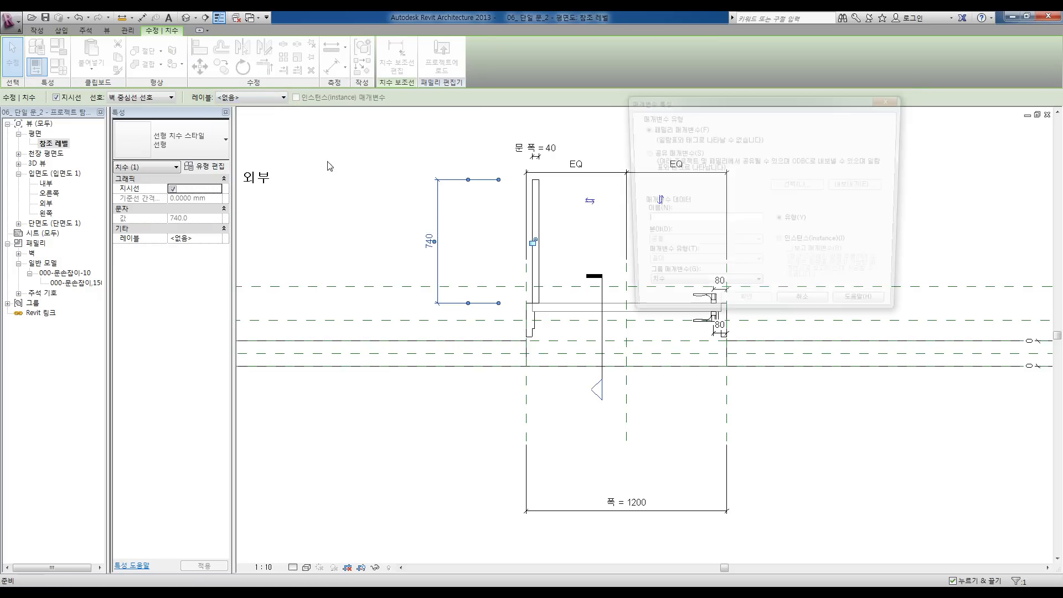
text(ㅅ)
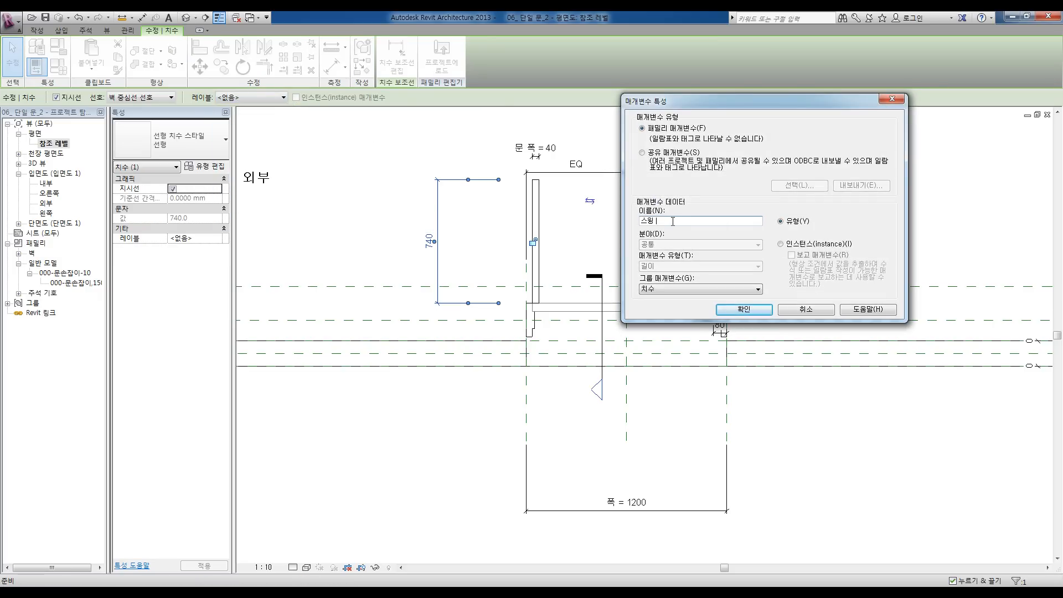
text(윙 길이)
click(782, 245)
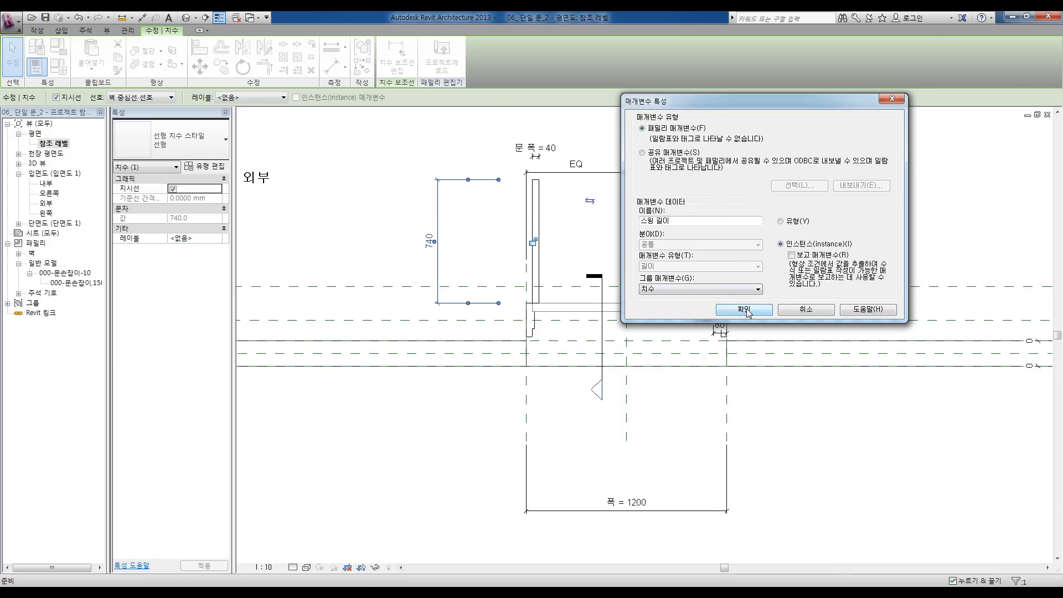
click(781, 221)
drag(702, 105, 694, 95)
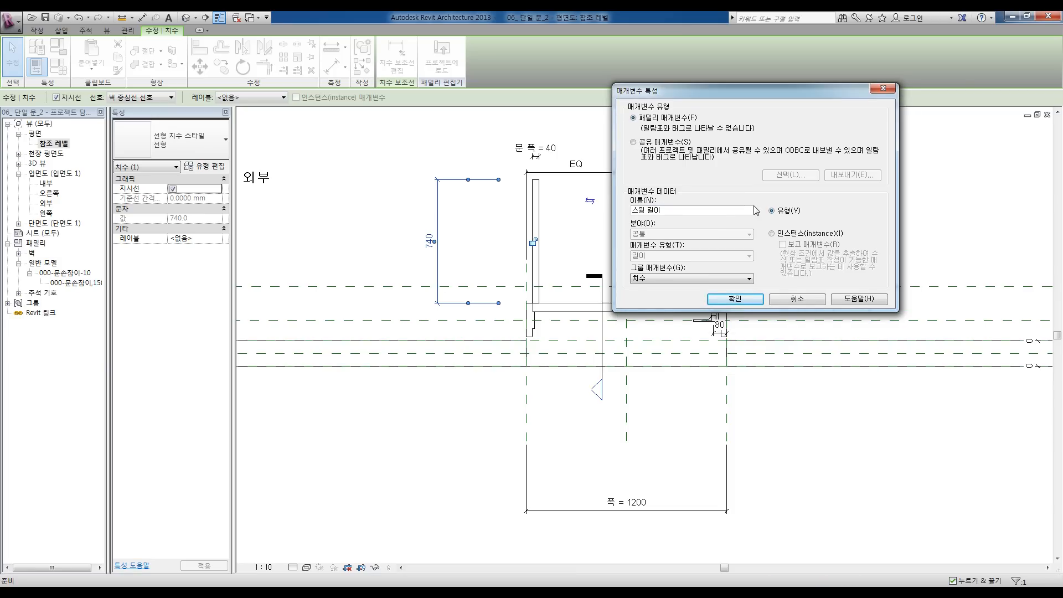
click(736, 300)
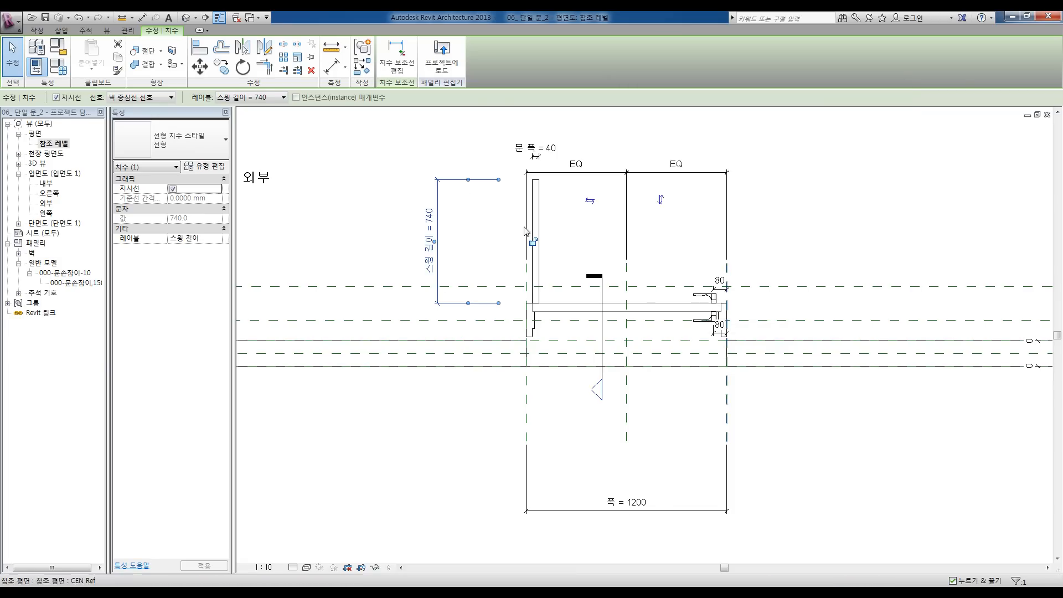
Step: Set the formula of the 스윙 길이 parameter to 폭 - 70 and apply it to the family
click(59, 67)
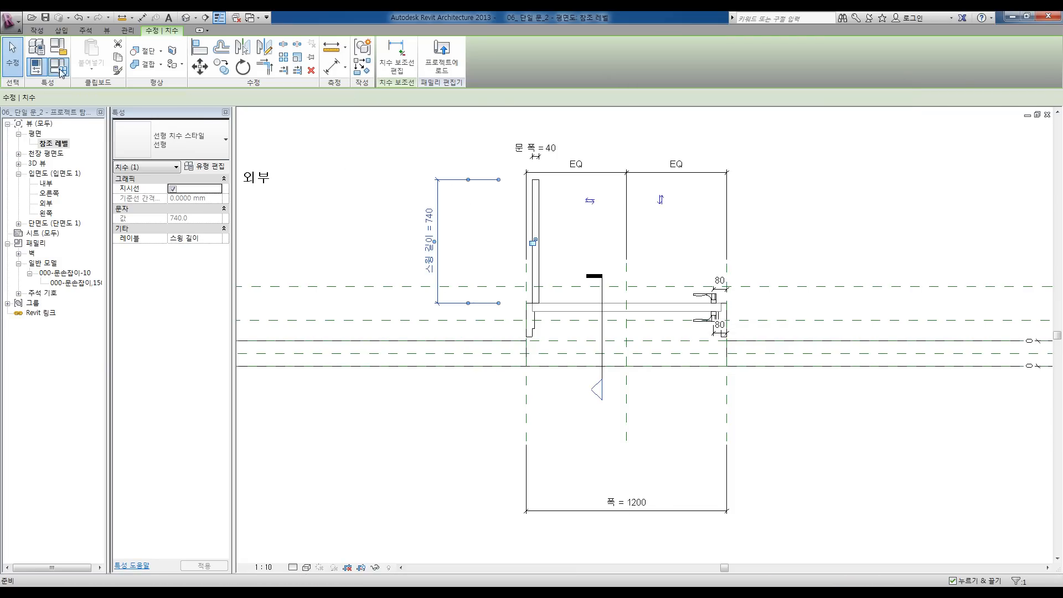
click(656, 213)
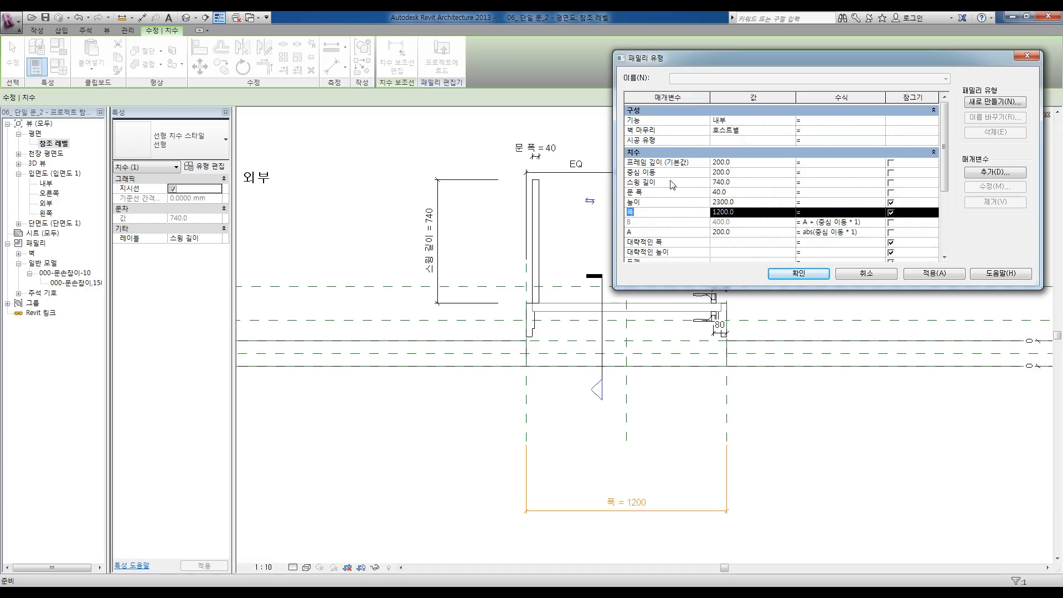
click(823, 184)
text(폭 -70)
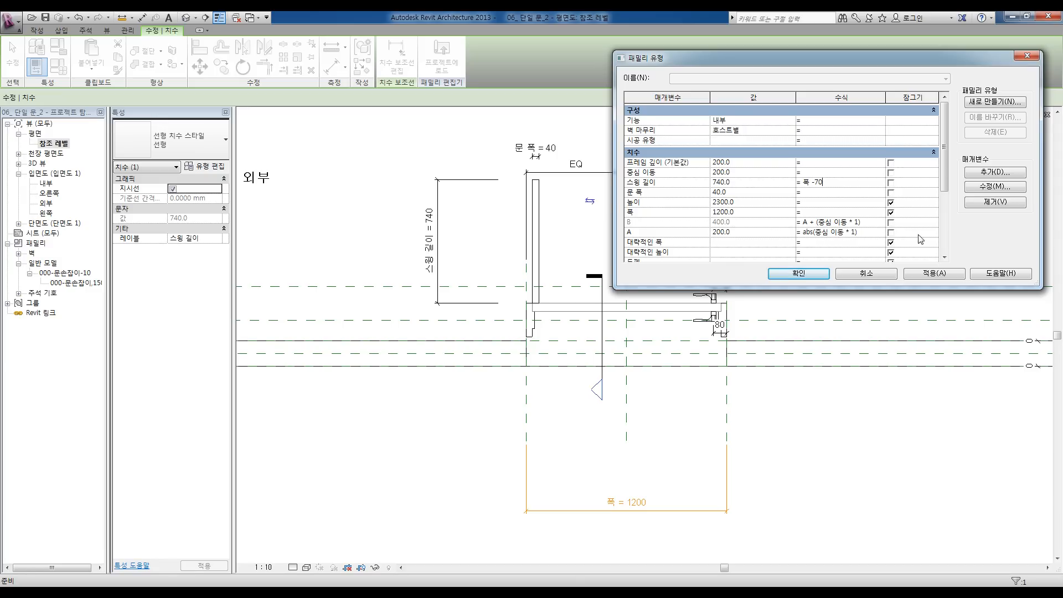
click(935, 274)
click(798, 273)
middle_drag(586, 229, 529, 276)
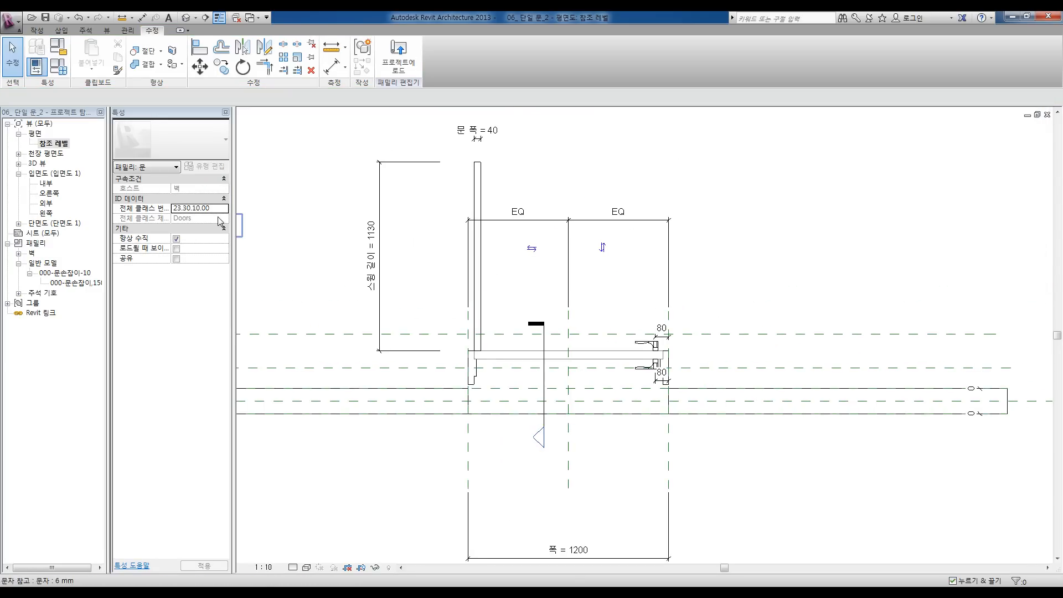
Step: Set the door width parameter 폭 to 900 in the family types to test the swing length formula
click(58, 66)
click(749, 211)
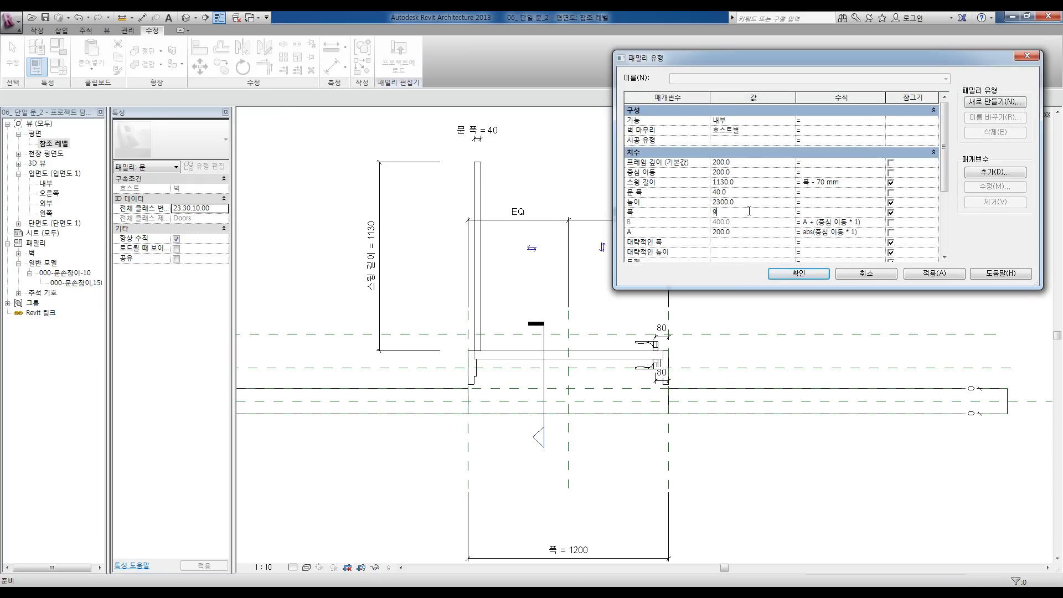
click(920, 273)
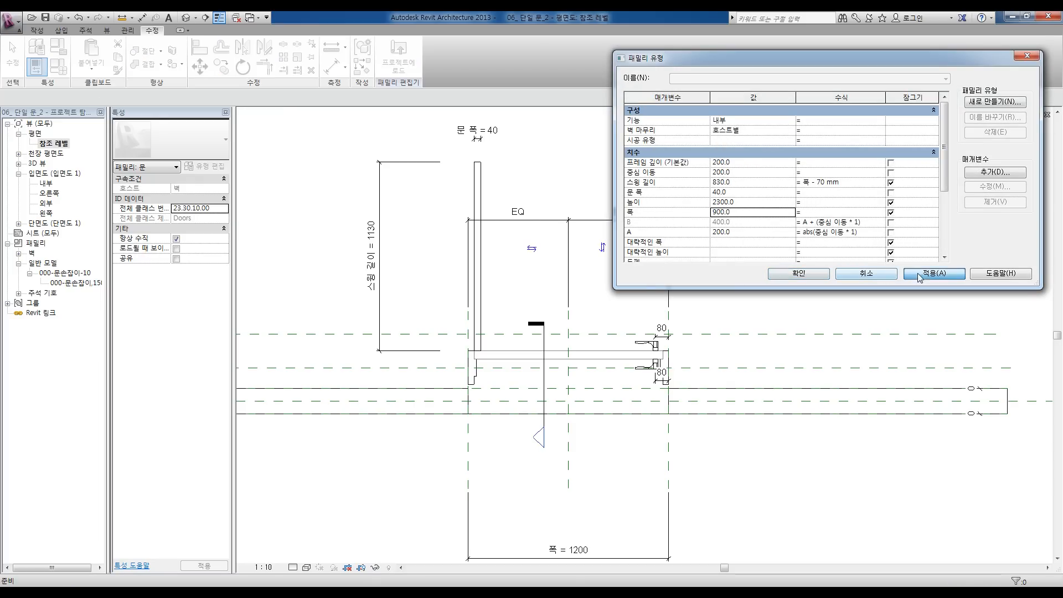
click(806, 278)
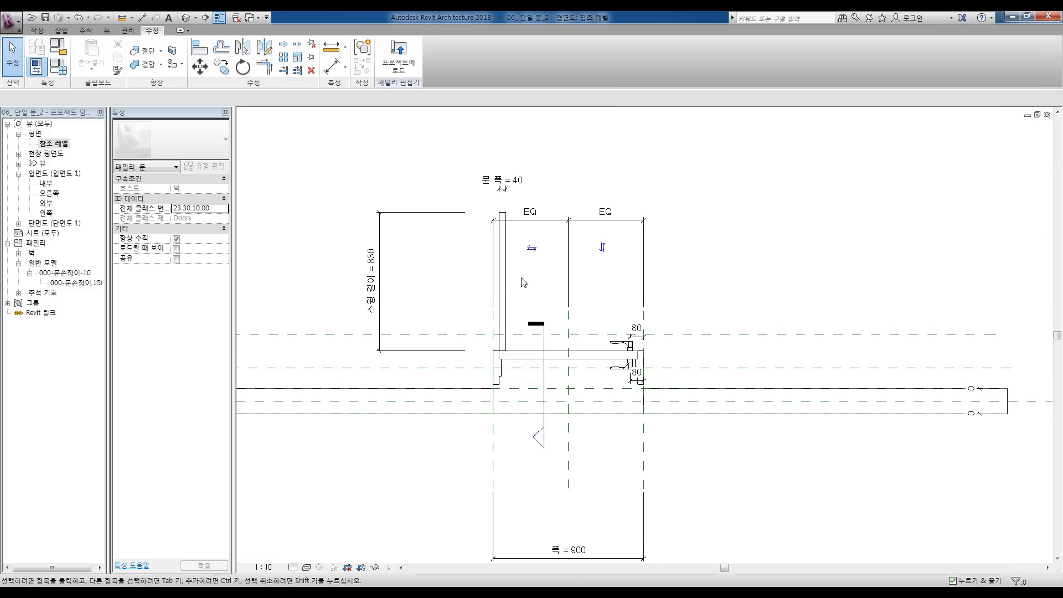
Step: Draw a symbolic 90° swing arc centred on the leaf's hinge corner, from the panel's closing end to the tip of the open leaf
scroll(497, 350, up, 2)
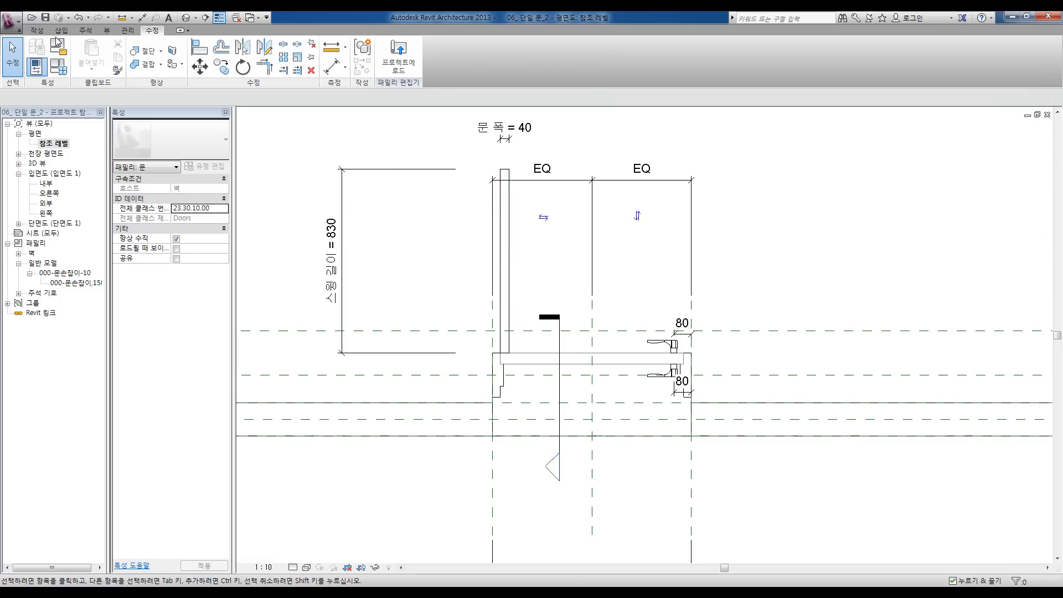
click(85, 30)
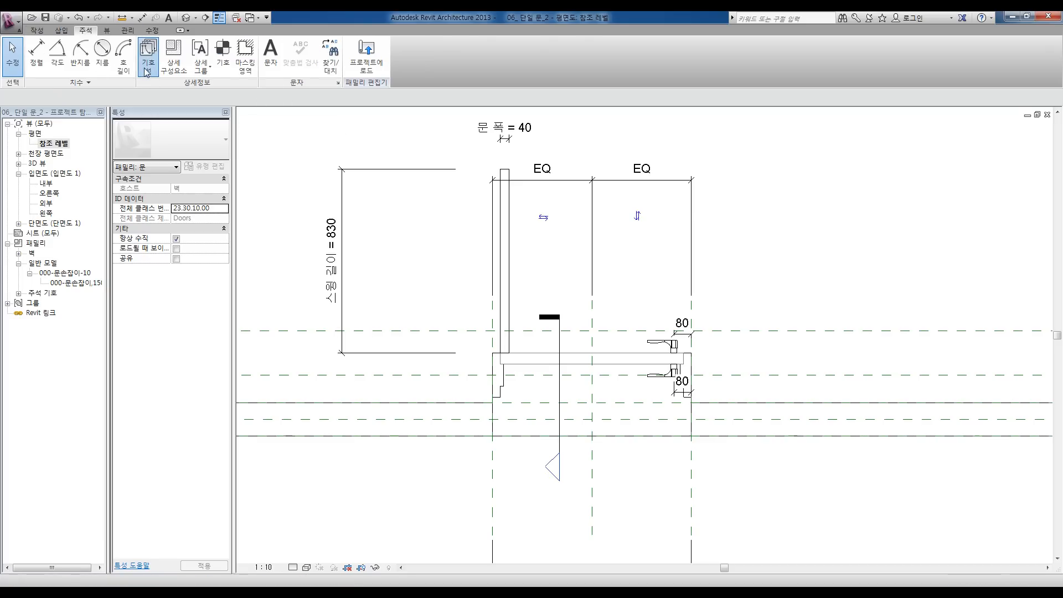
click(147, 70)
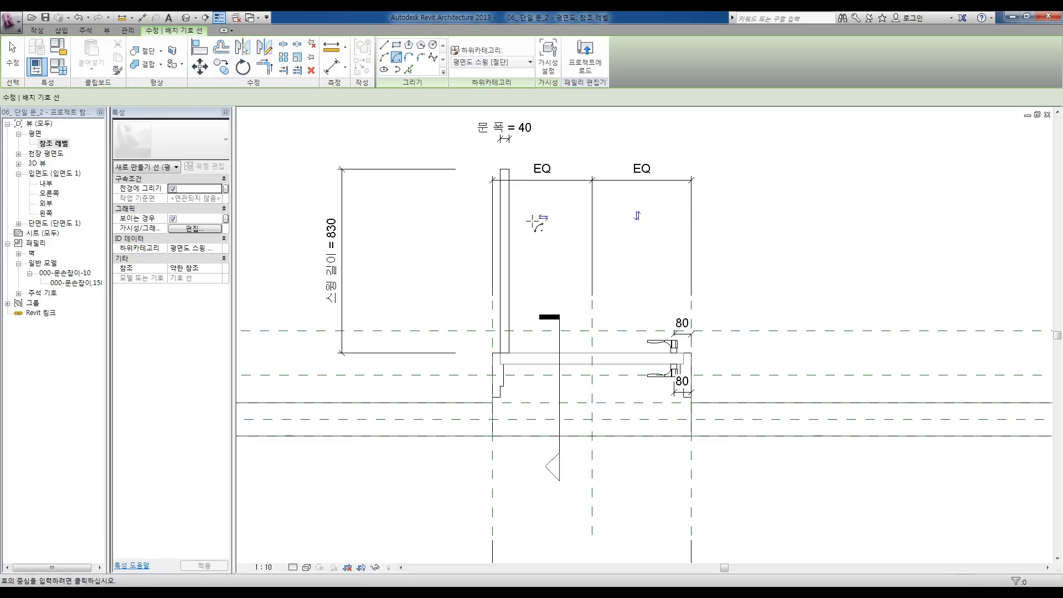
click(500, 353)
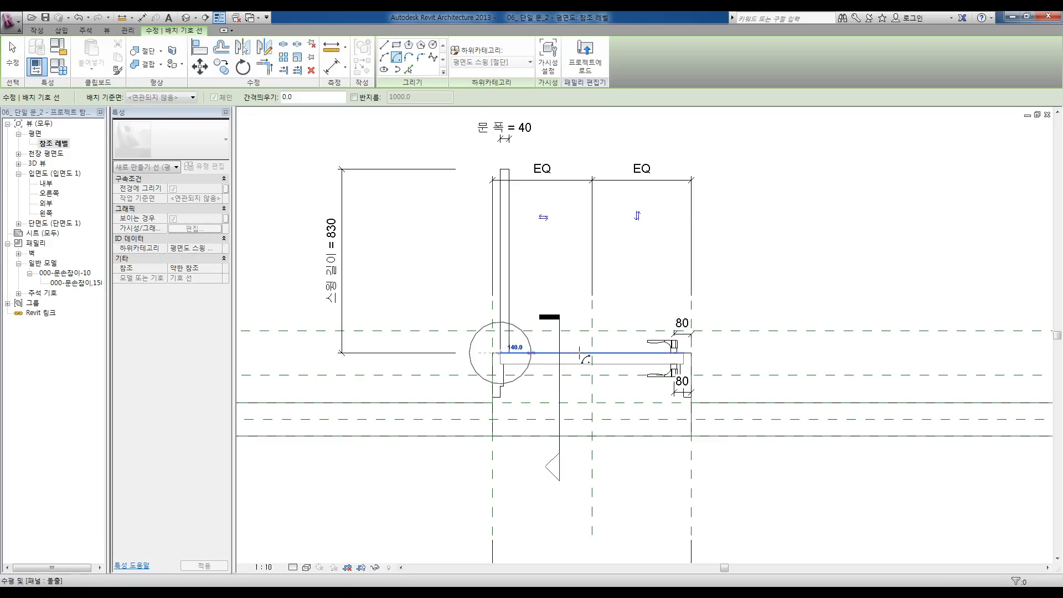
click(684, 352)
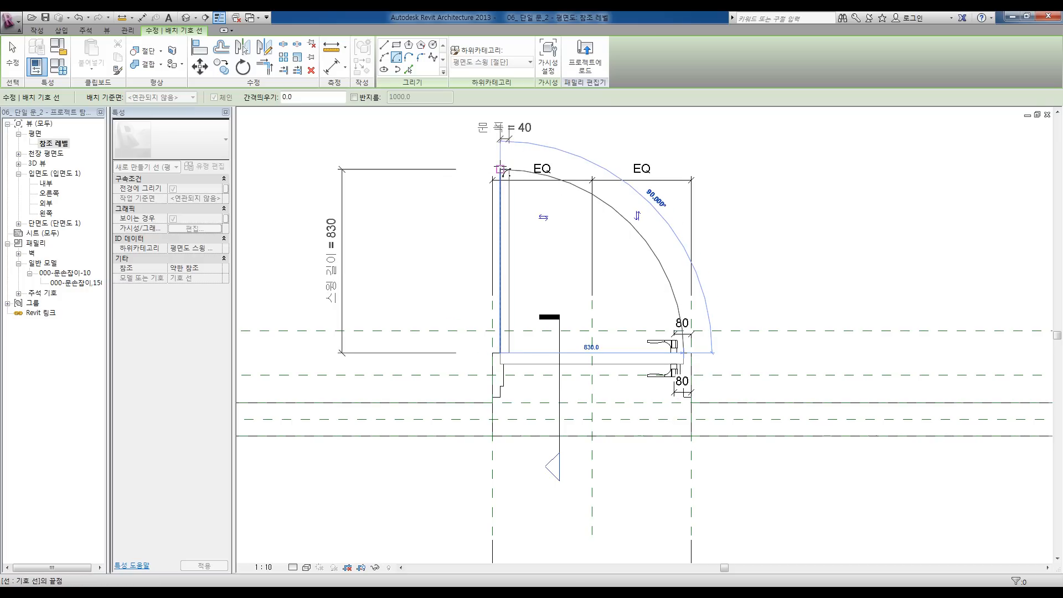
click(501, 170)
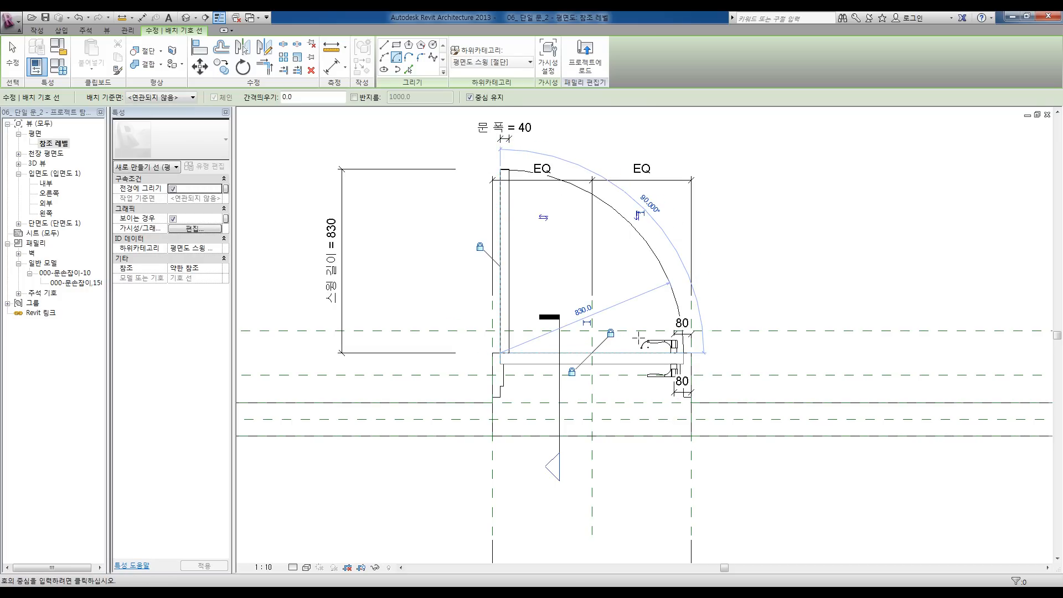
key(Escape)
key(Escape)
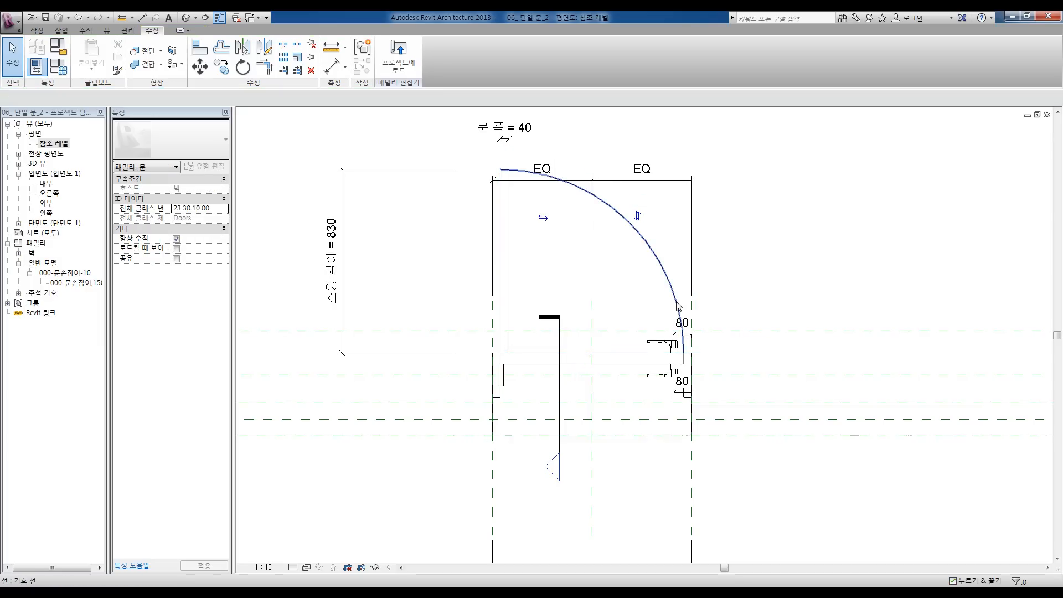
click(695, 344)
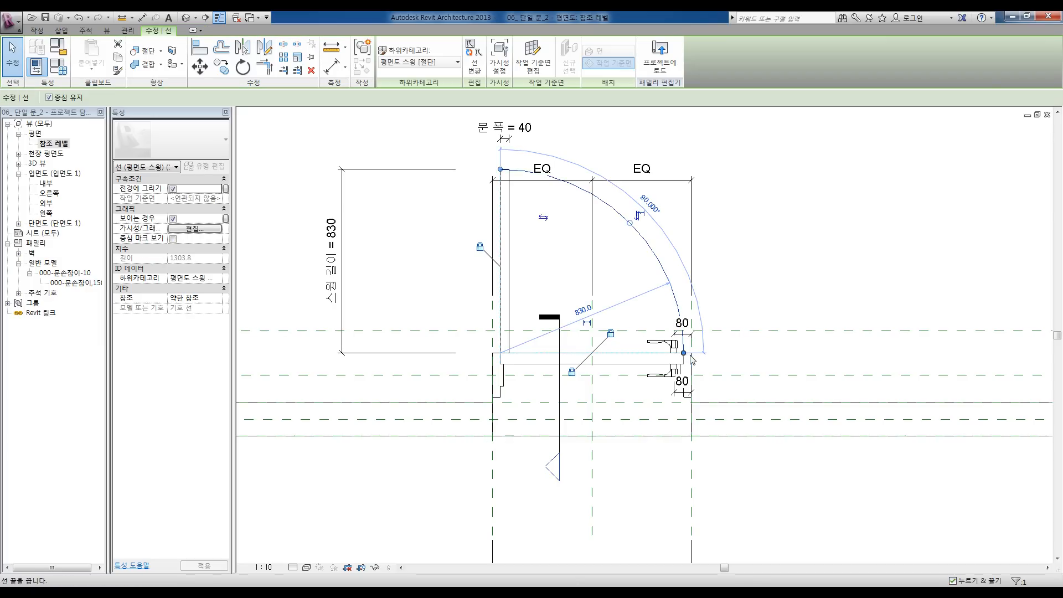
click(431, 271)
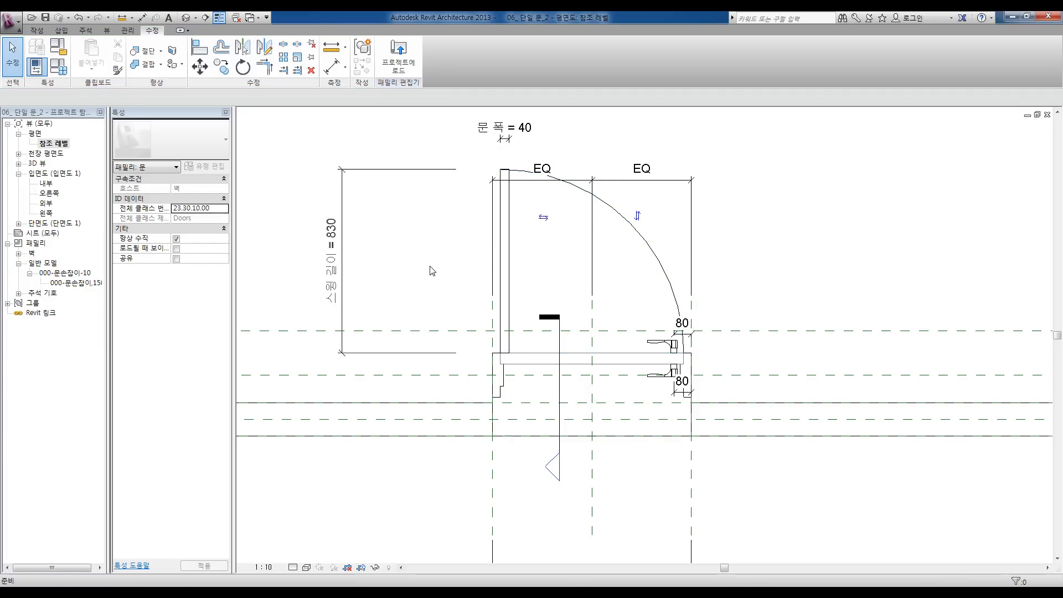
Step: Set the 폭 parameter to 1000 and the 중심 이동 parameter to 300 to test the swing
click(59, 66)
click(754, 212)
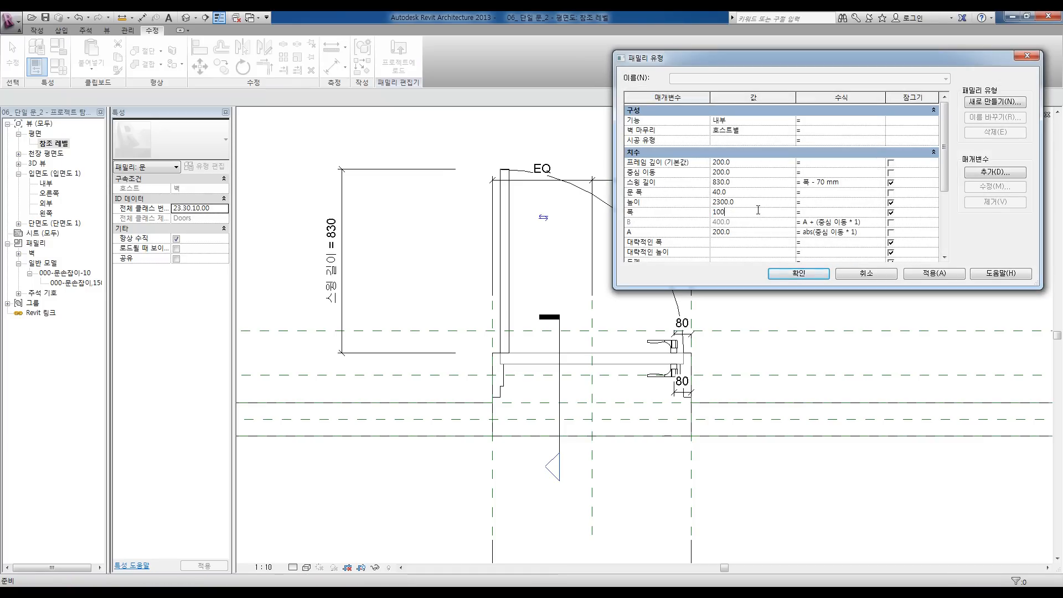
click(922, 274)
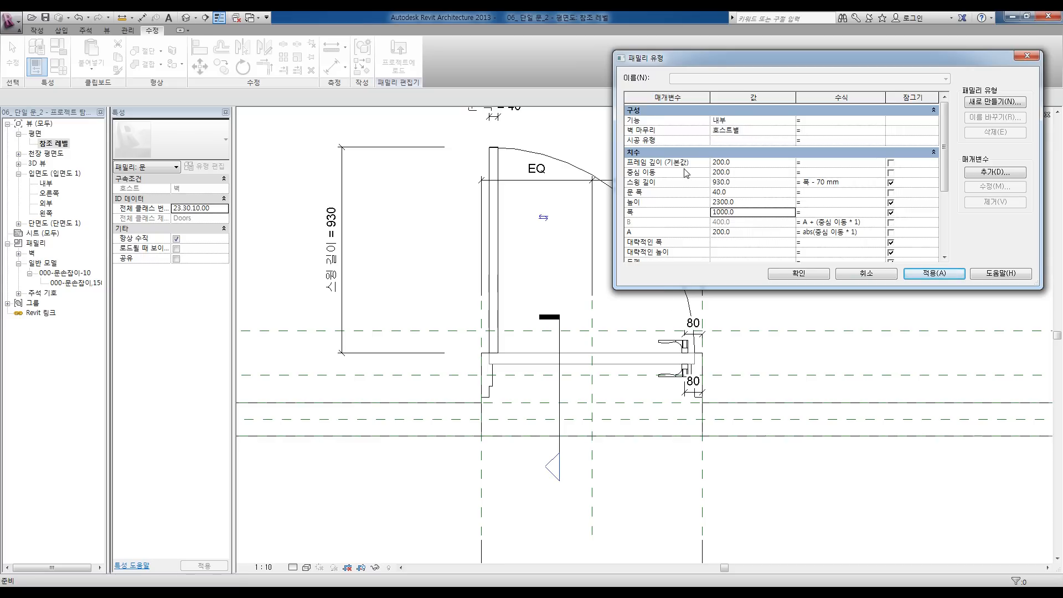
click(730, 172)
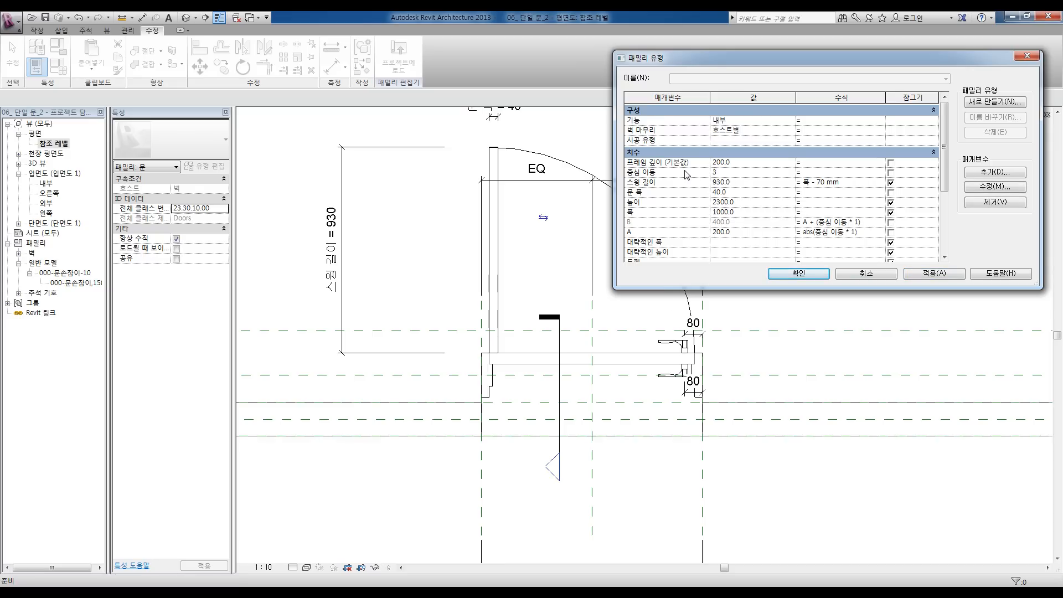
click(930, 274)
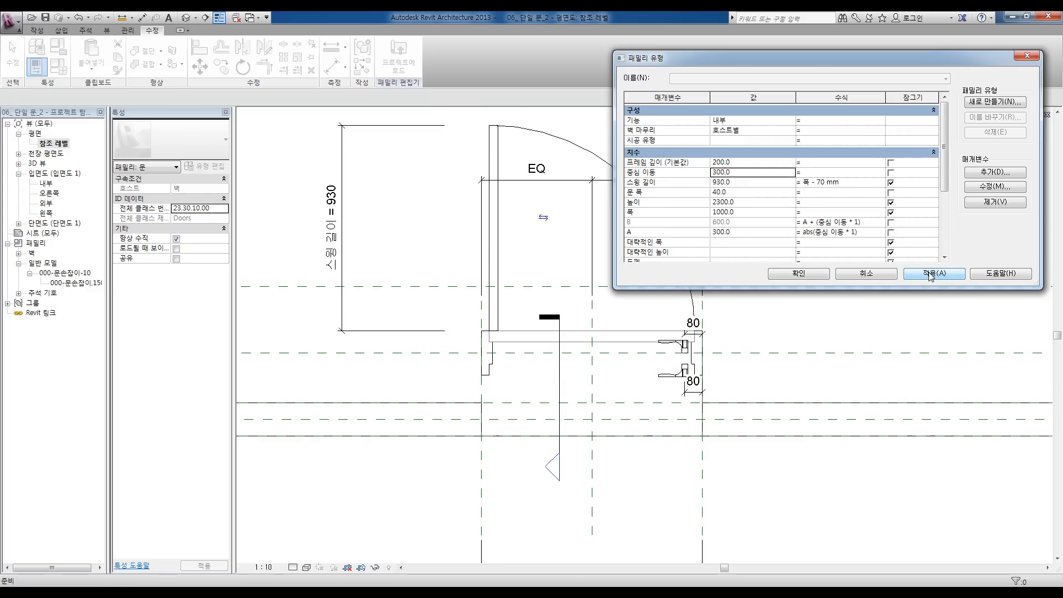
click(800, 274)
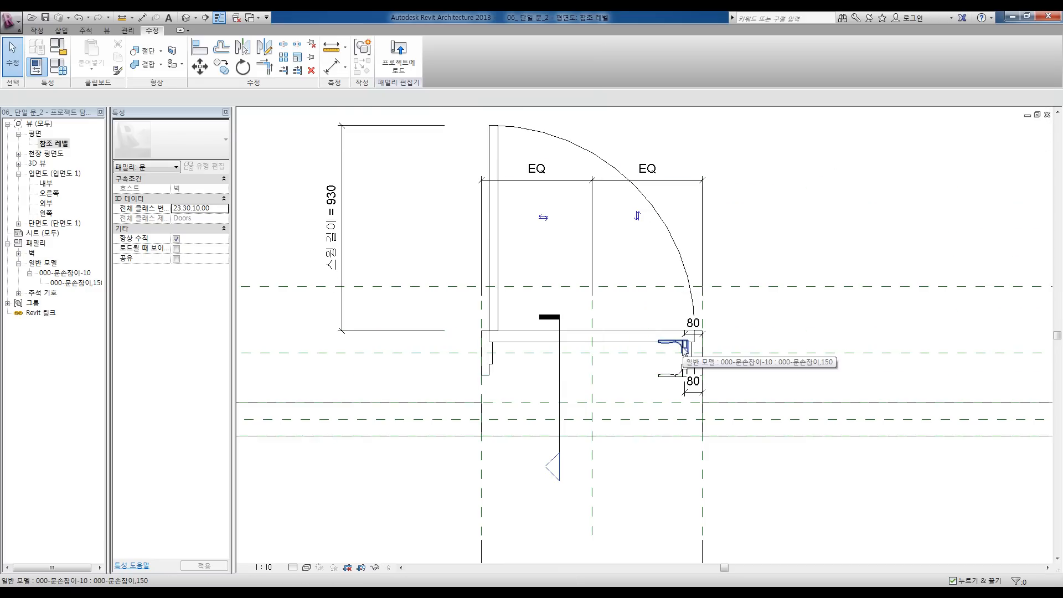
Step: Set the 중심 이동 parameter to 350 in the family types
click(59, 66)
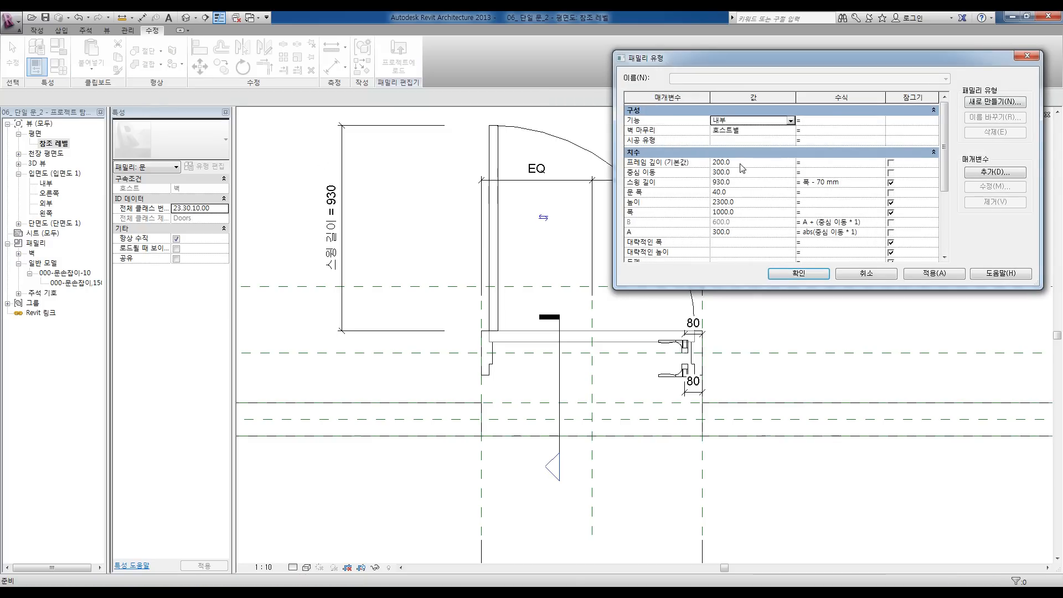
click(742, 173)
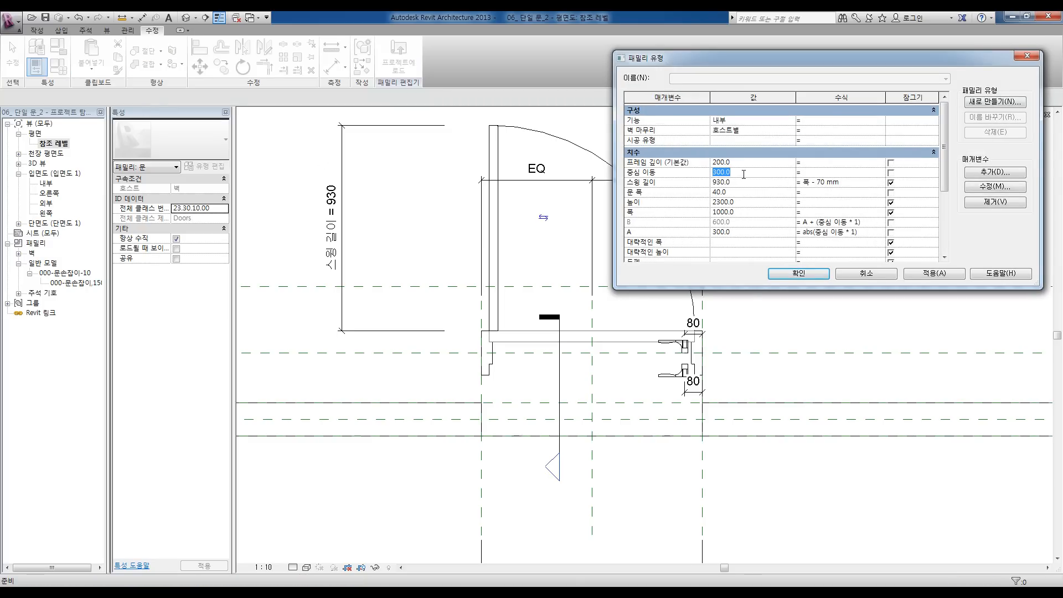
click(934, 273)
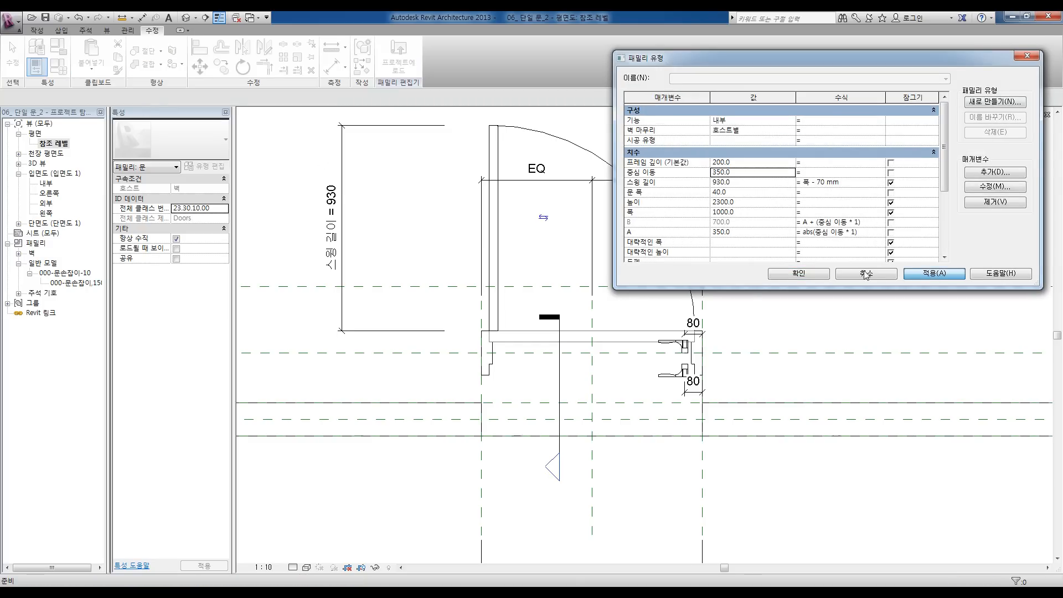
click(799, 273)
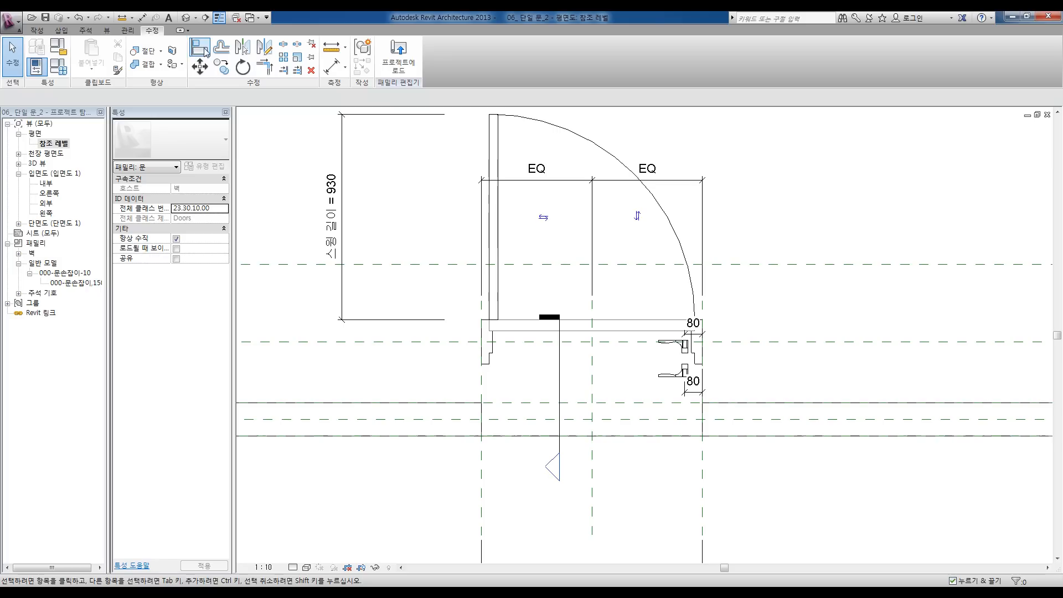
Step: Align the two door handles to the outer and inner faces of the door panel and lock the alignments
key(a)
key(l)
click(681, 331)
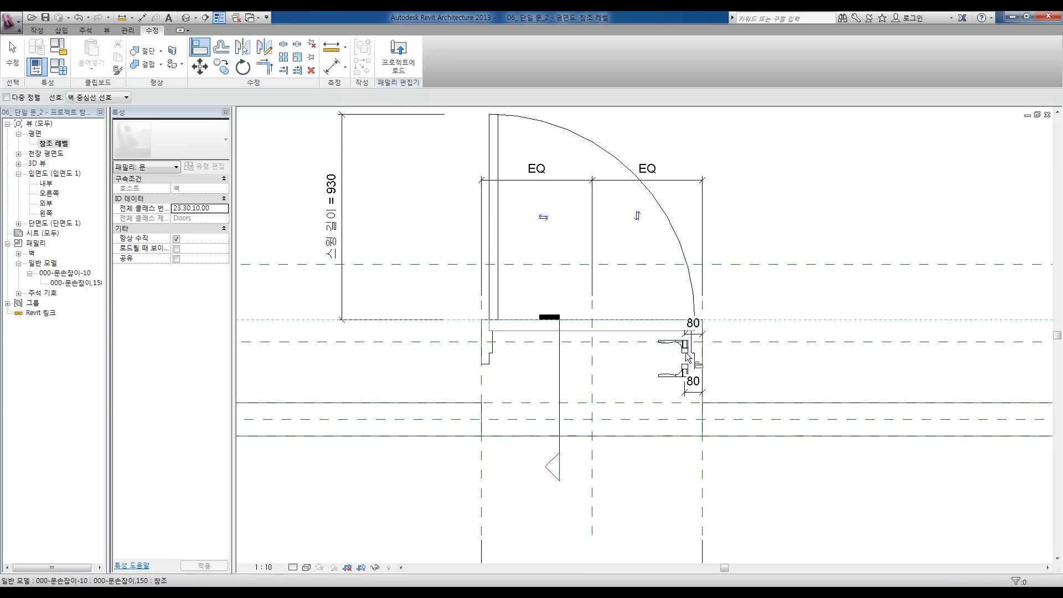
scroll(685, 354, up, 4)
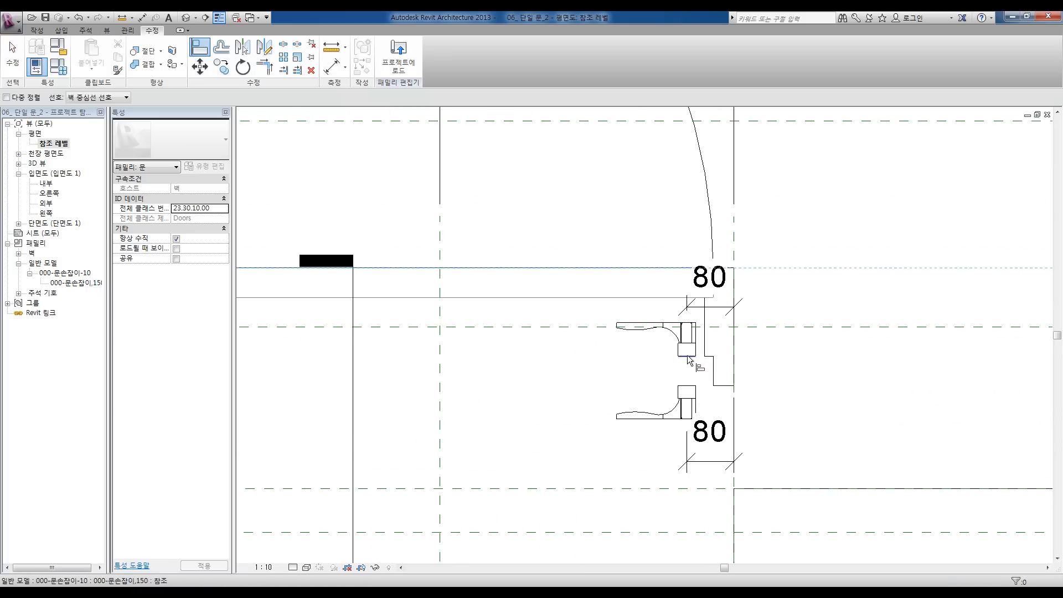
click(665, 297)
click(691, 390)
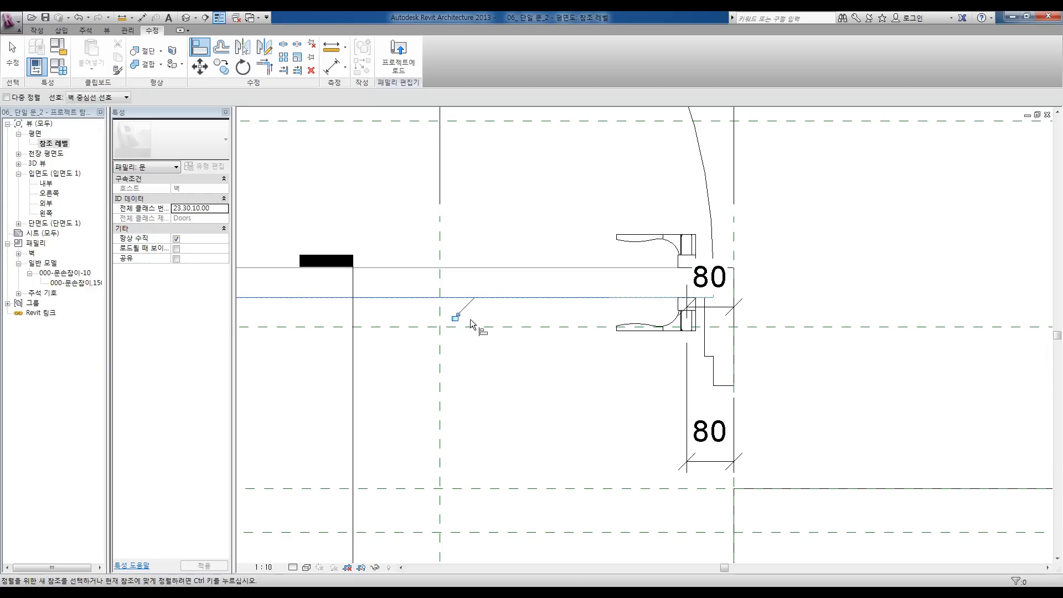
scroll(498, 381, down, 5)
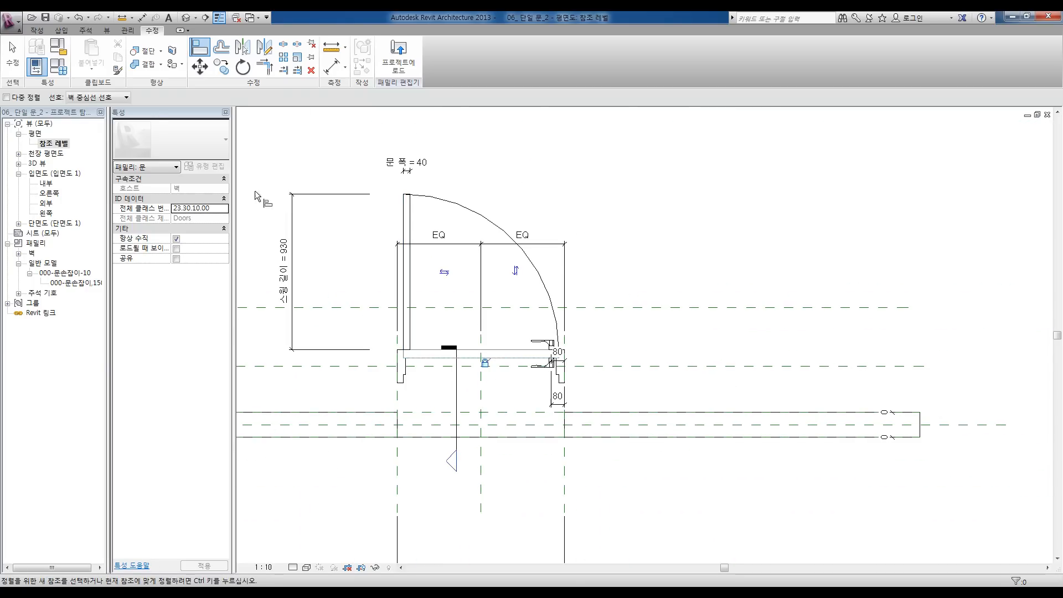
key(Escape)
key(Escape)
Step: Set the 중심 이동 parameter back to 200 and check the handles and swing in plan
click(746, 173)
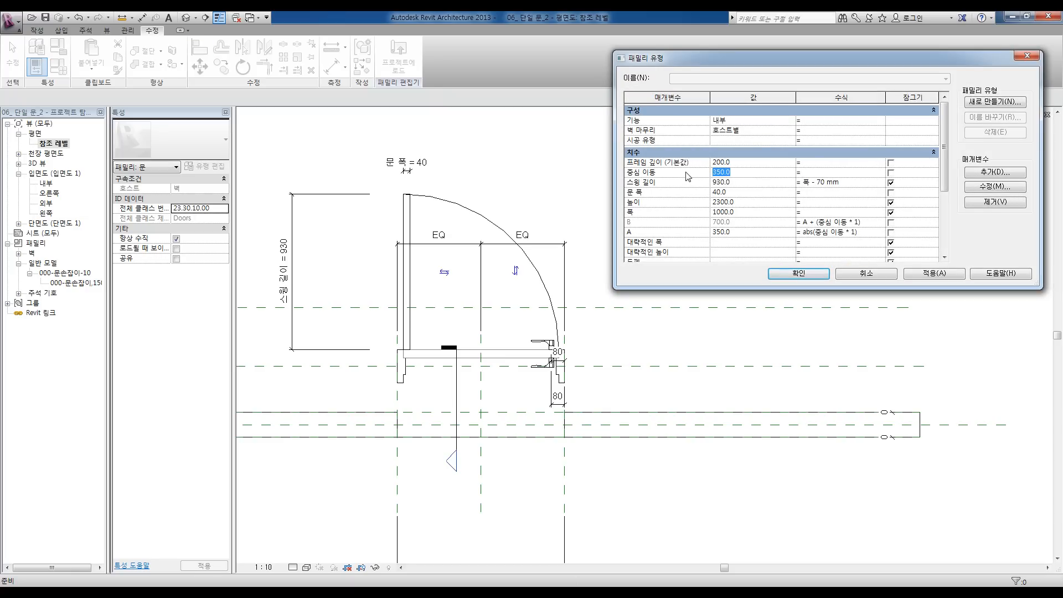
click(926, 275)
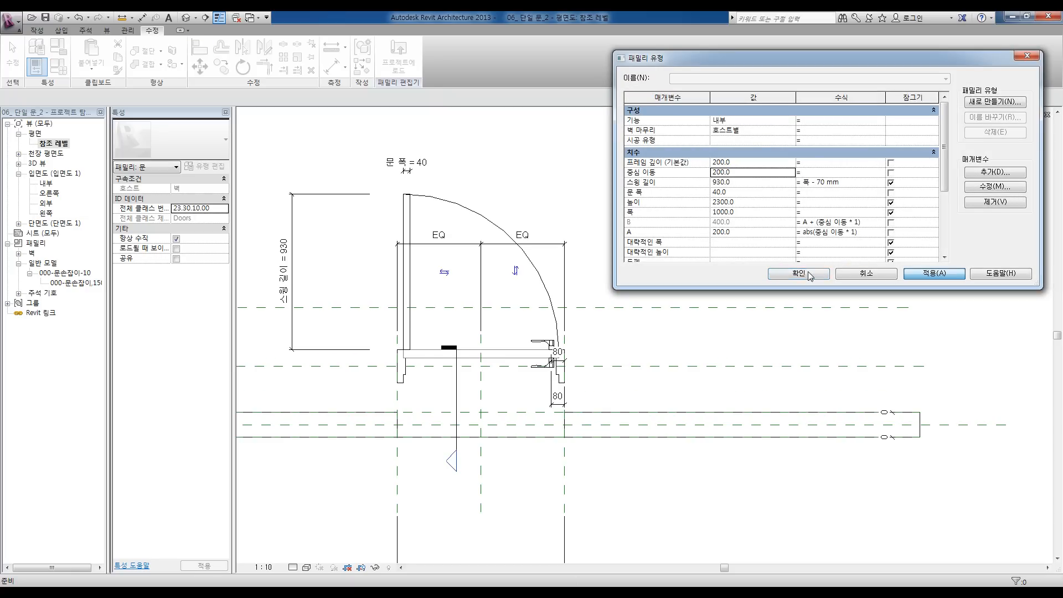
click(799, 274)
middle_drag(690, 306, 713, 278)
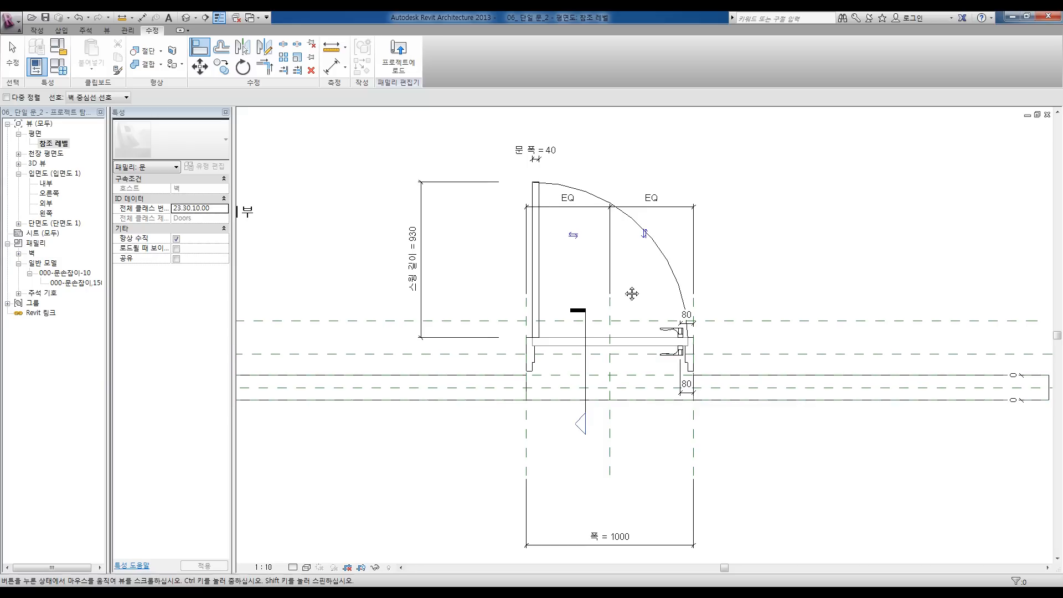
scroll(593, 287, up, 2)
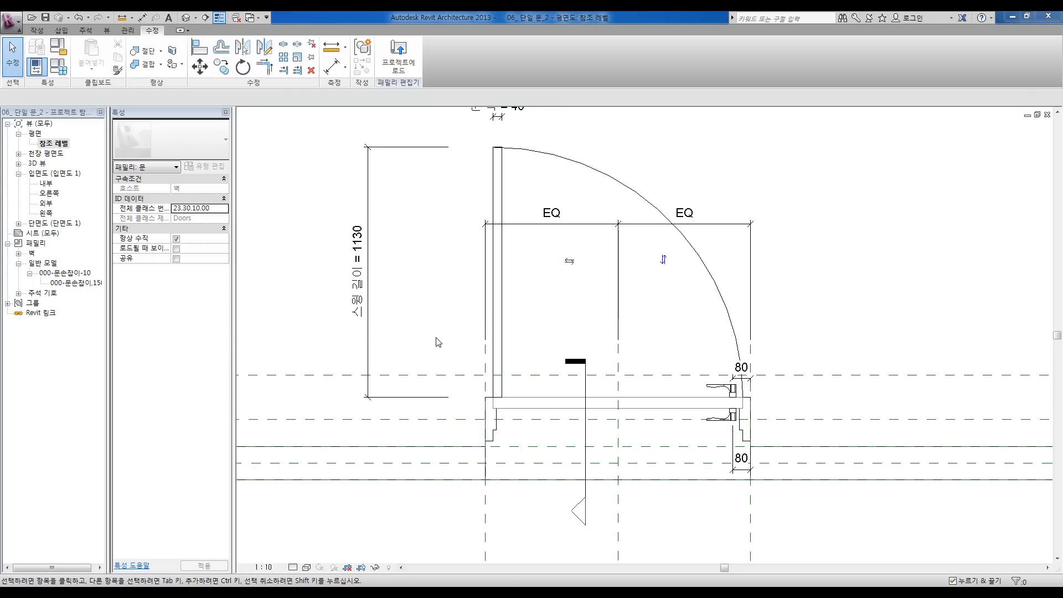
Step: Open the interior elevation (내부) and draw a horizontal reference plane across the door above the handle
double_click(47, 184)
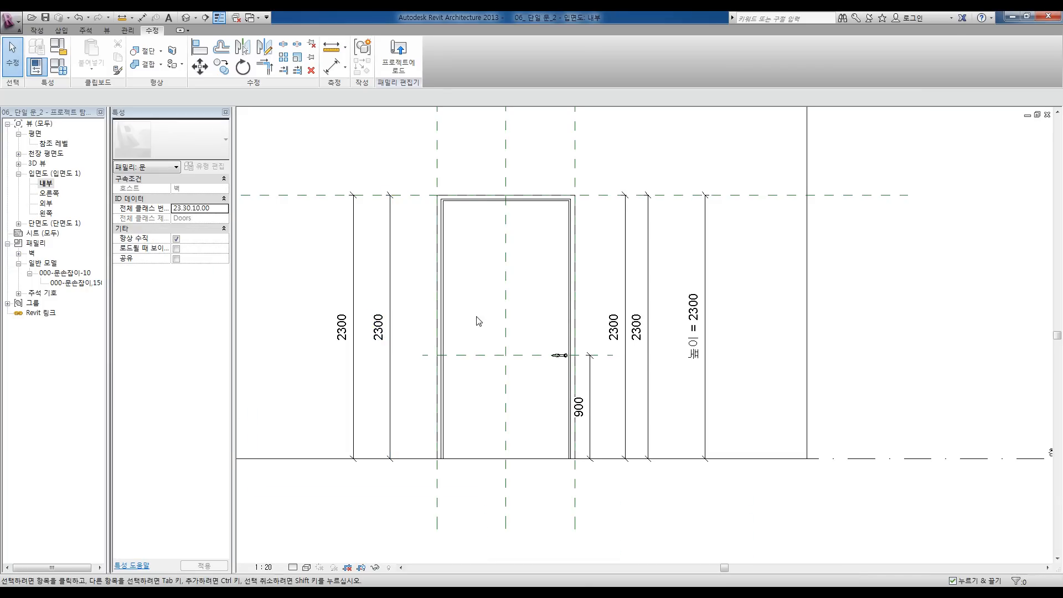
click(37, 34)
click(420, 62)
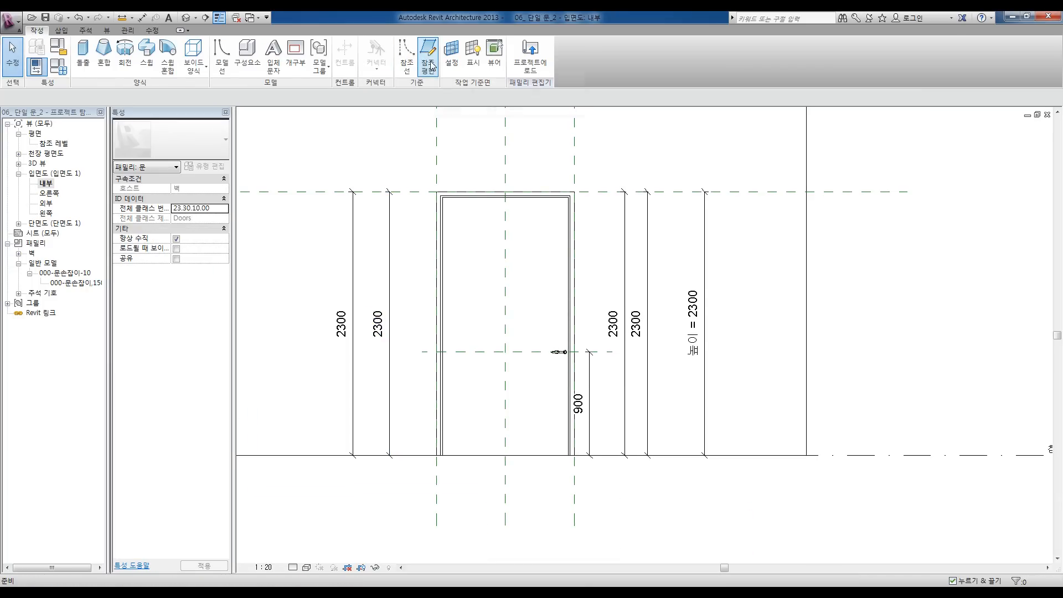
click(659, 306)
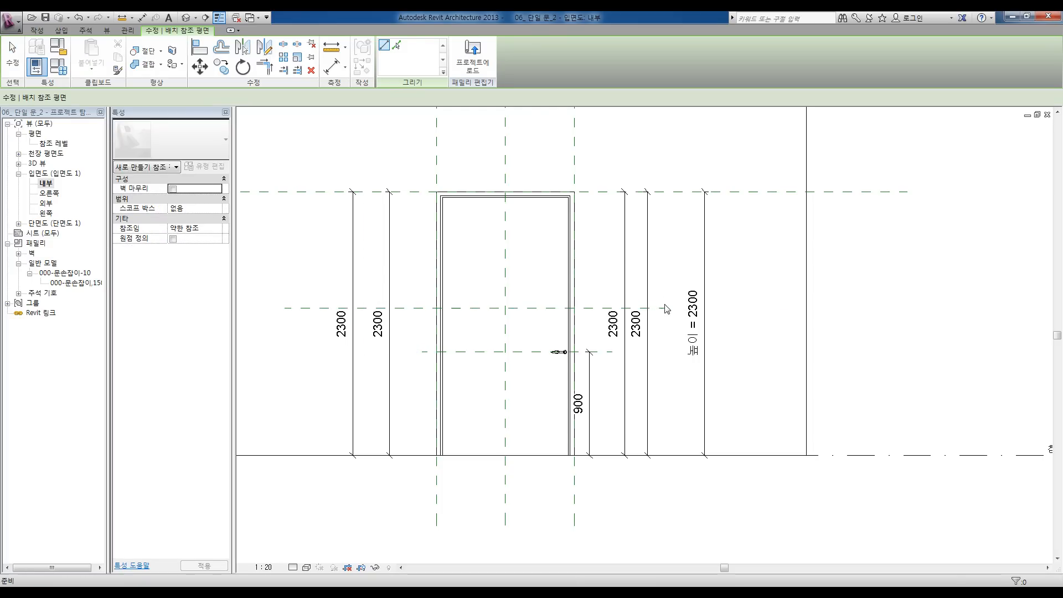
key(Escape)
key(Escape)
Step: Dimension the door's top plane, the new reference plane and the floor line in one chain and set the segments equal (EQ)
click(331, 67)
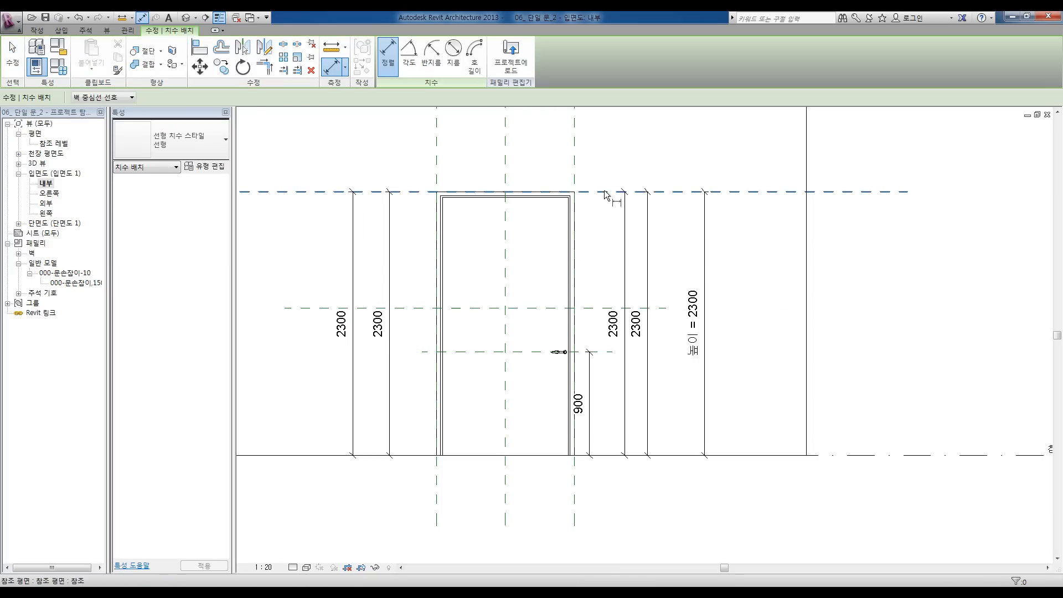
click(605, 192)
click(609, 308)
click(609, 456)
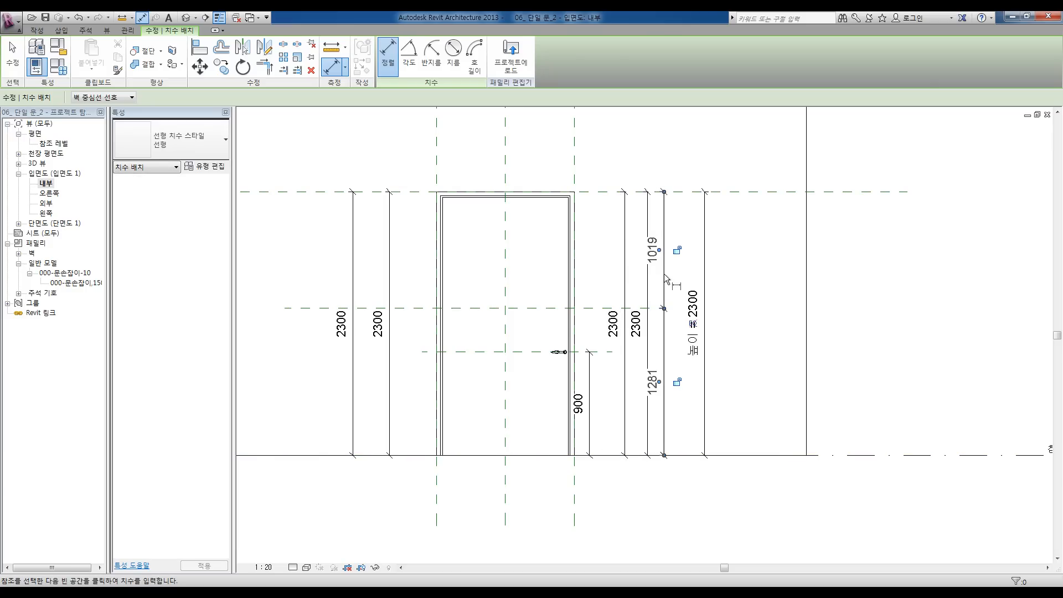
key(Escape)
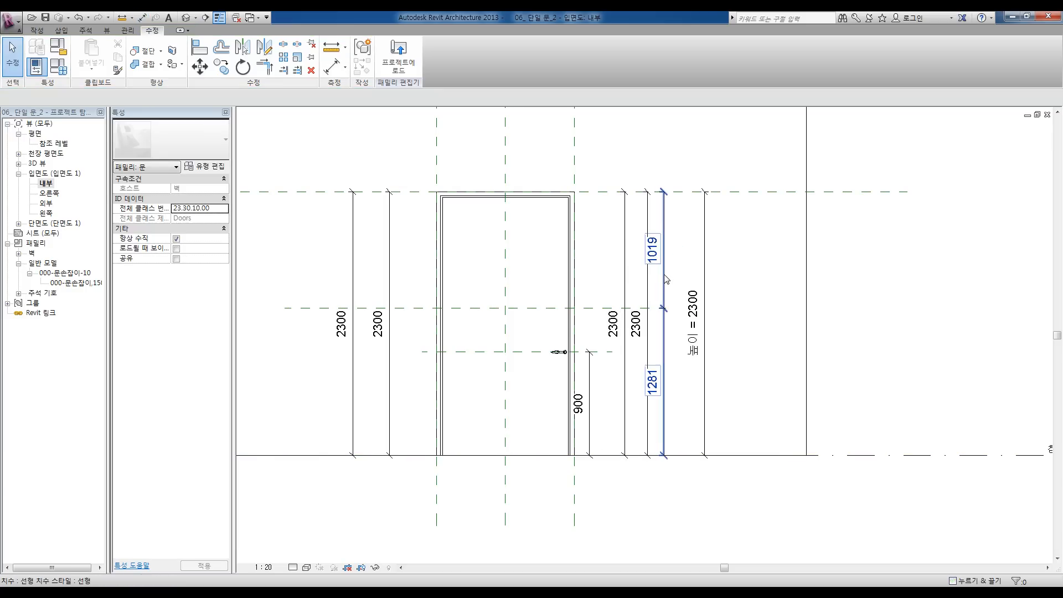
click(693, 326)
click(743, 324)
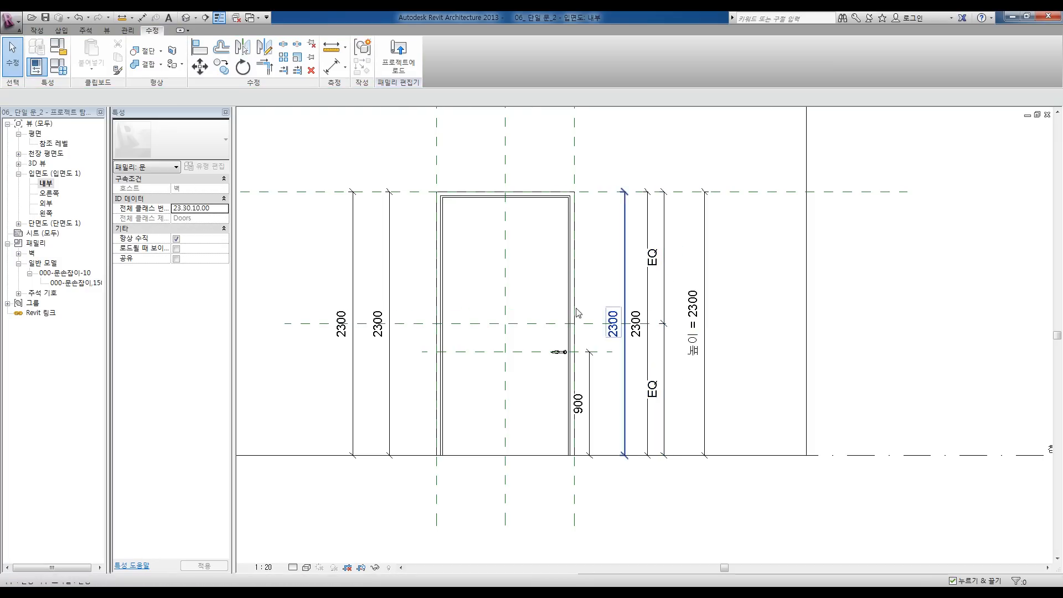
Step: Draw 입면도 스윙 [투영] symbolic lines from the handle-side top corner to the hinge side at mid-height and on to the handle-side bottom corner
click(86, 31)
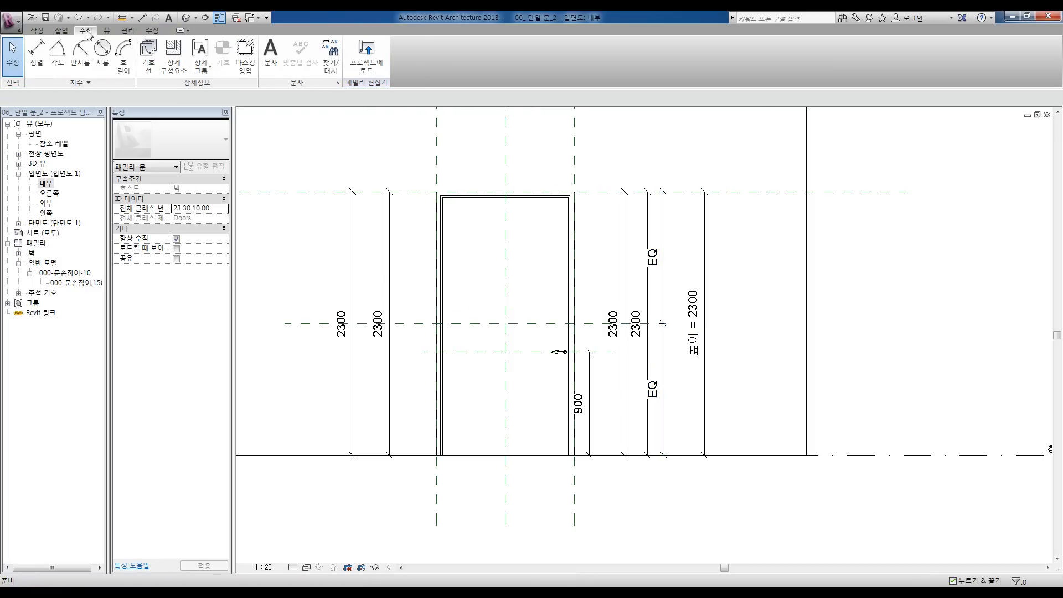
click(154, 52)
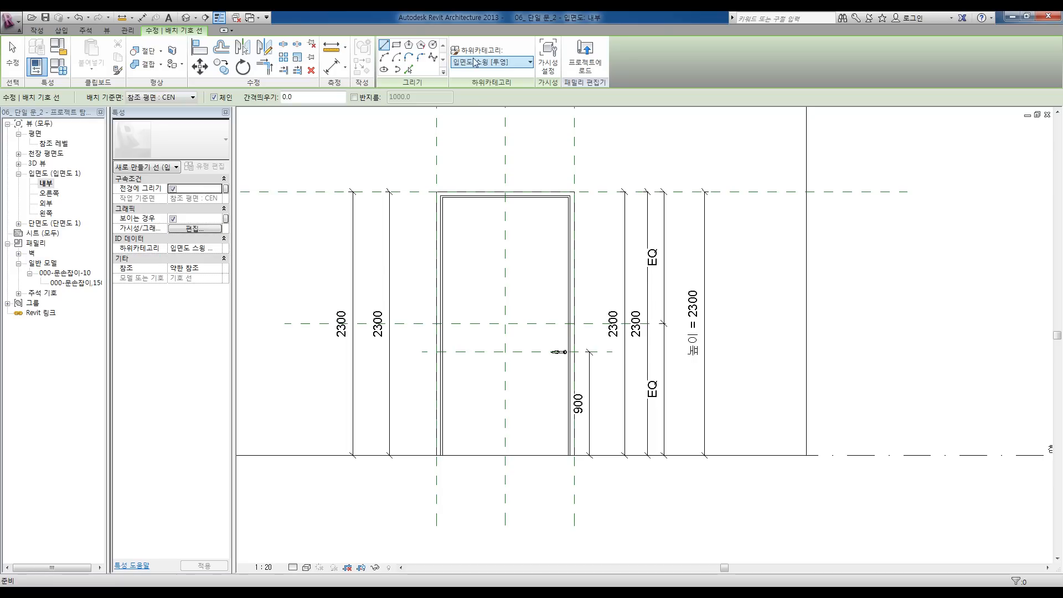
click(490, 63)
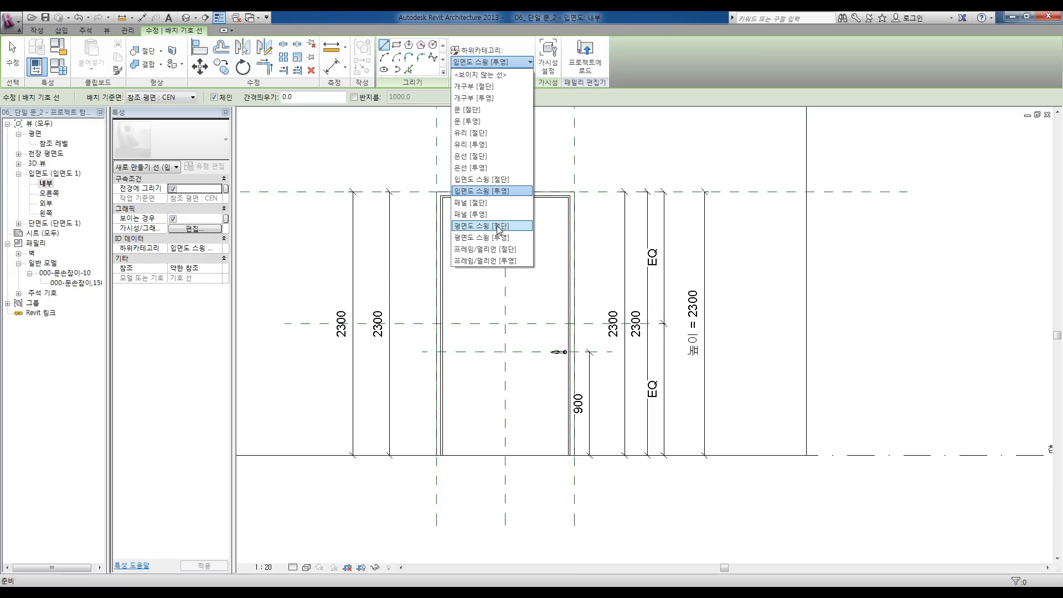
click(504, 191)
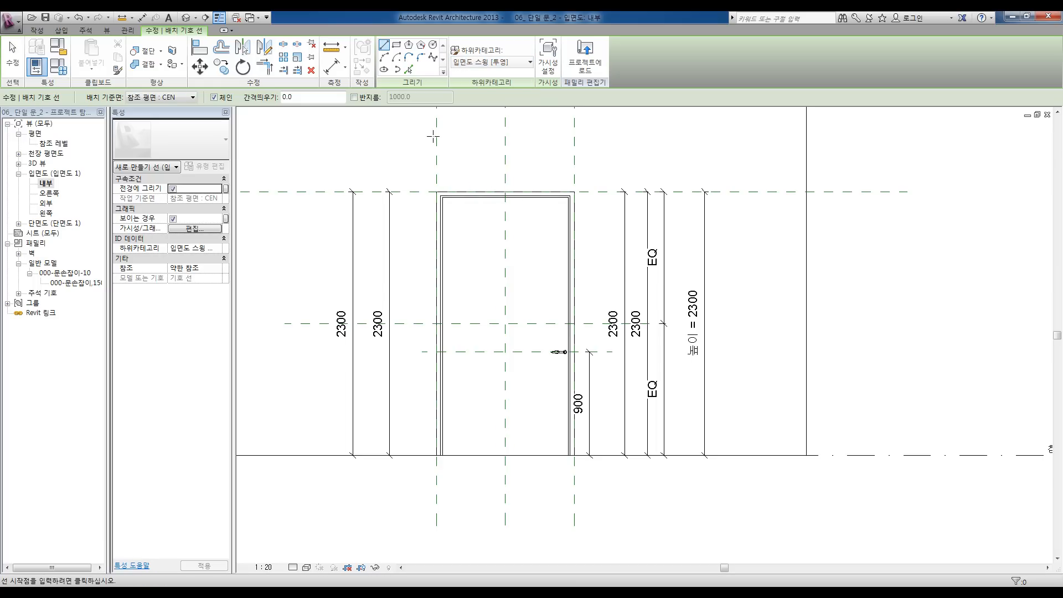
click(574, 192)
scroll(441, 324, up, 5)
click(441, 322)
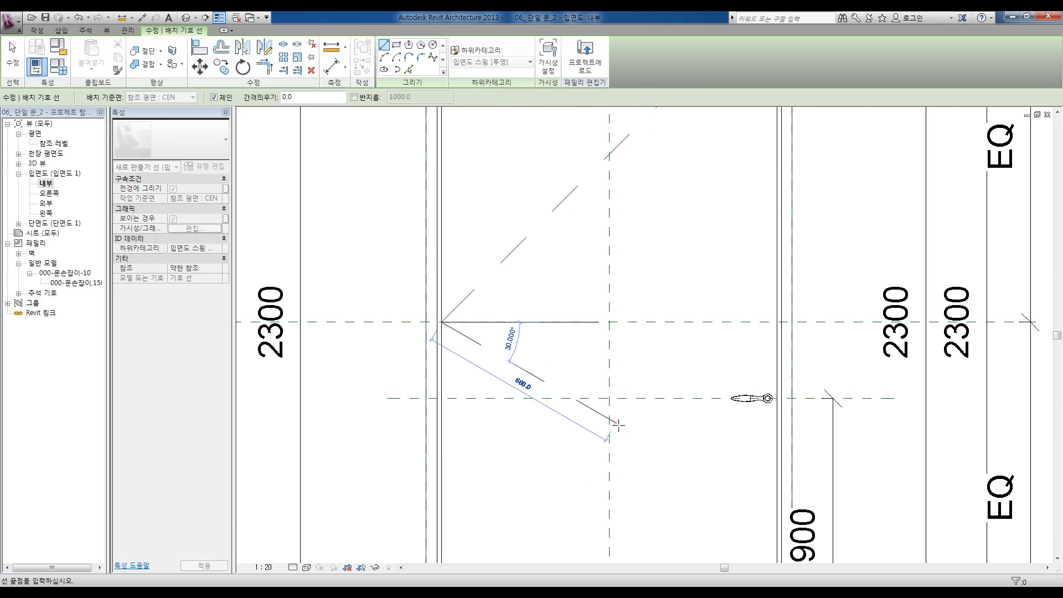
scroll(609, 421, down, 4)
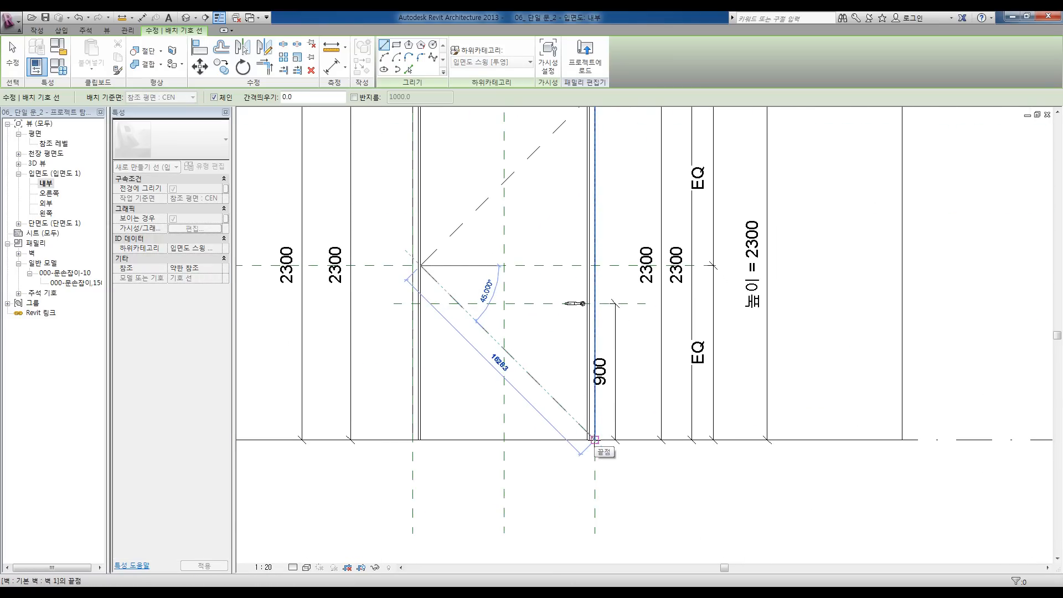
click(595, 440)
scroll(482, 370, down, 3)
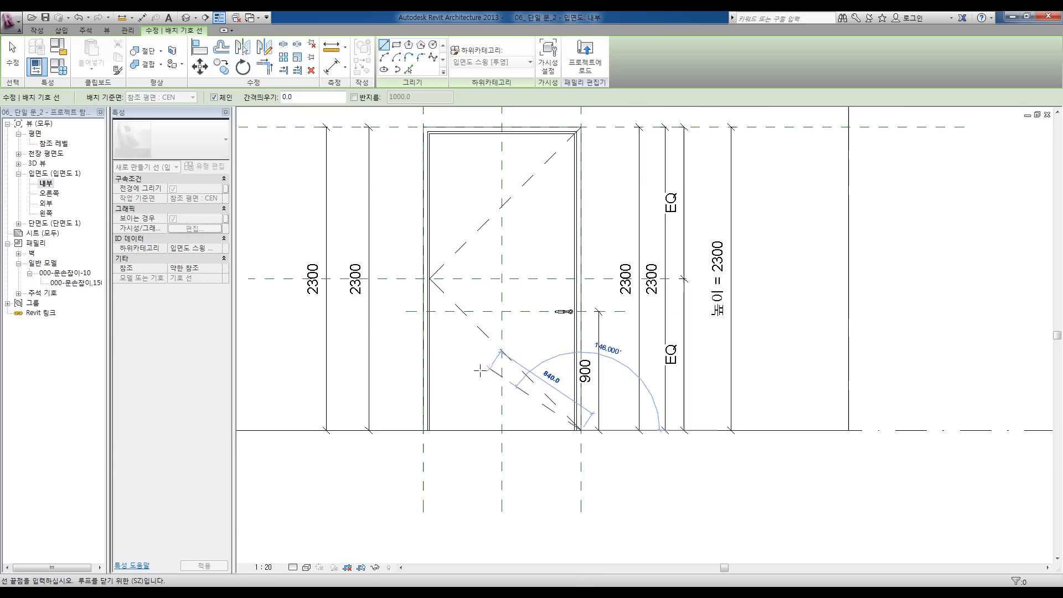
middle_drag(487, 378, 495, 389)
key(Escape)
key(Escape)
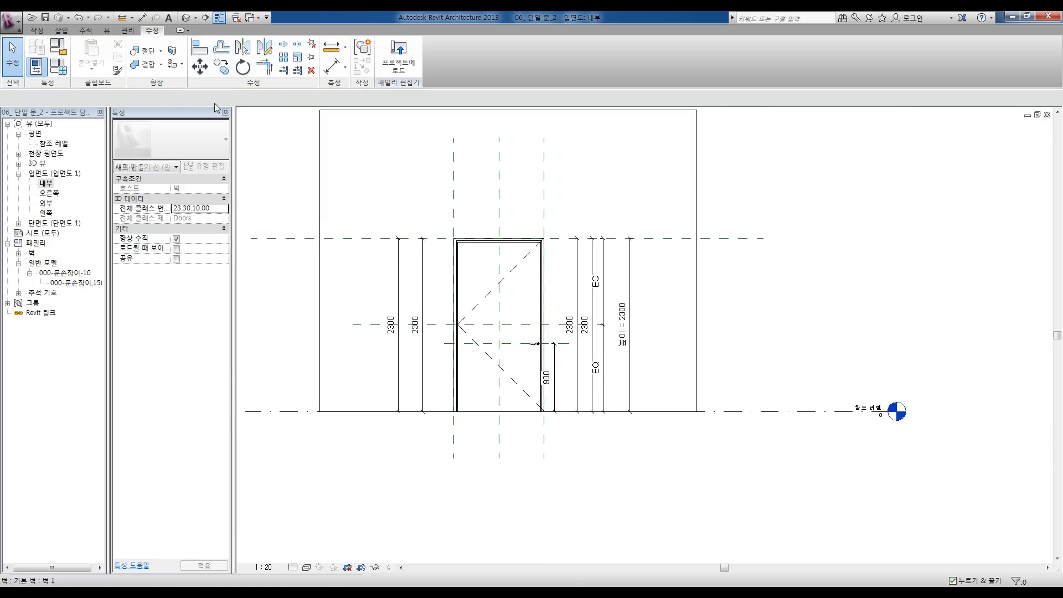
Step: Set the 폭 parameter to 900 in the family types to test the elevation swing lines
click(58, 66)
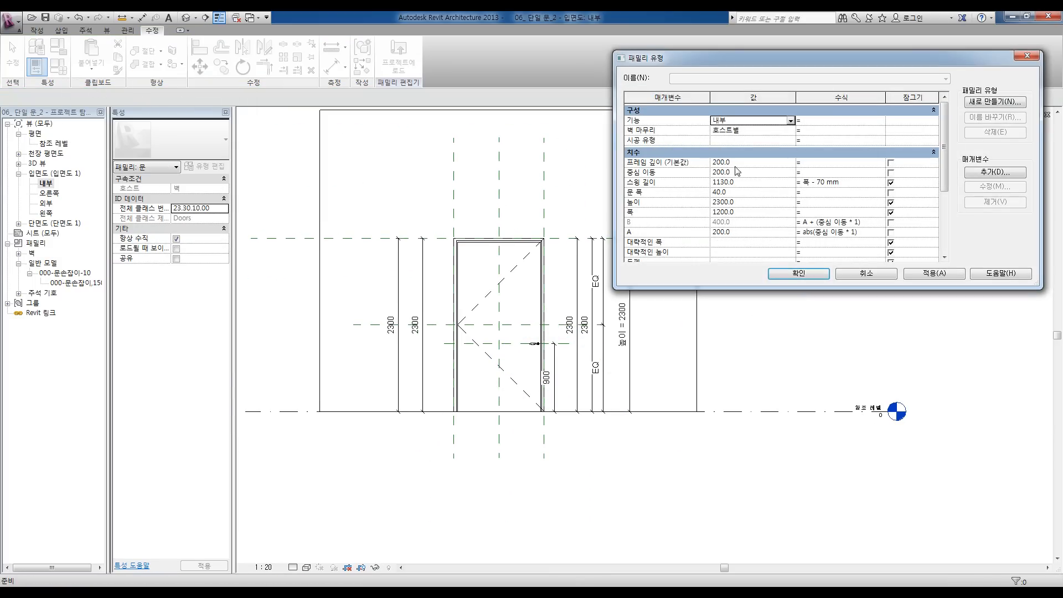
click(748, 211)
click(914, 275)
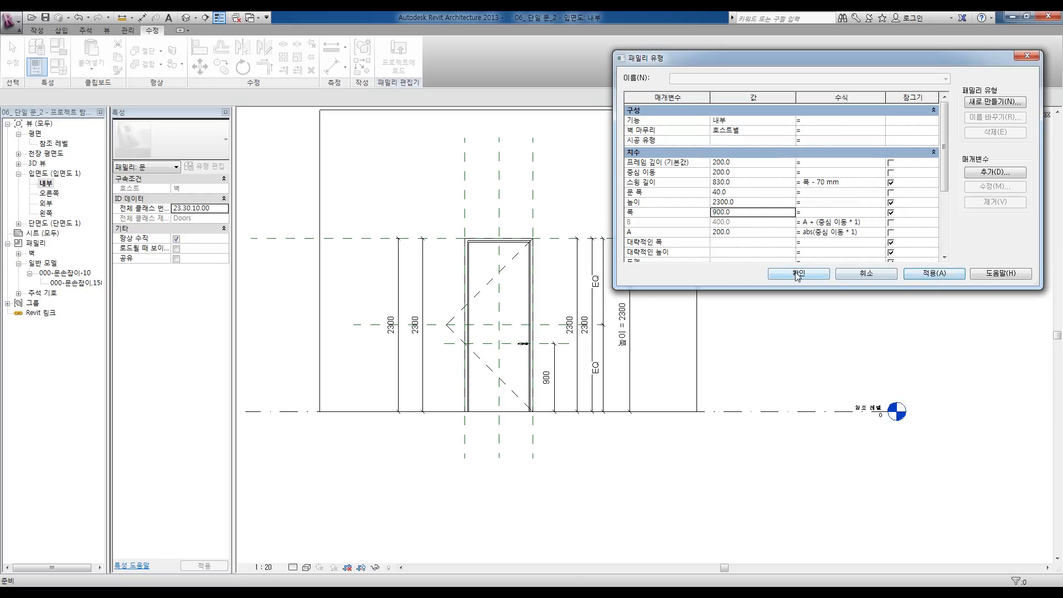
click(798, 274)
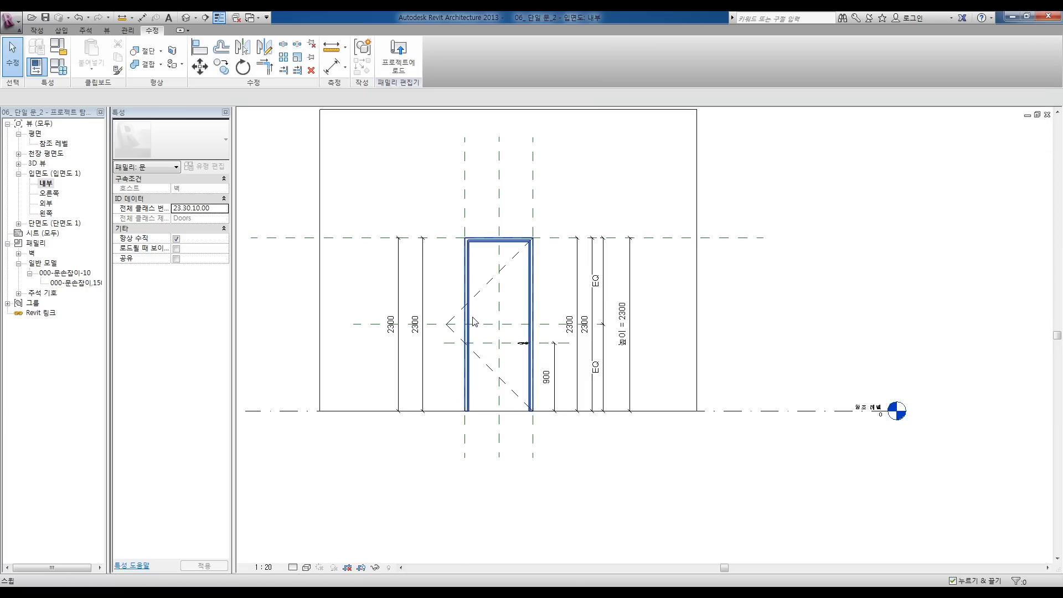
Step: Move the shared vertex of the swing lines onto the intersection of the mid-height and hinge-side reference planes
scroll(474, 322, up, 3)
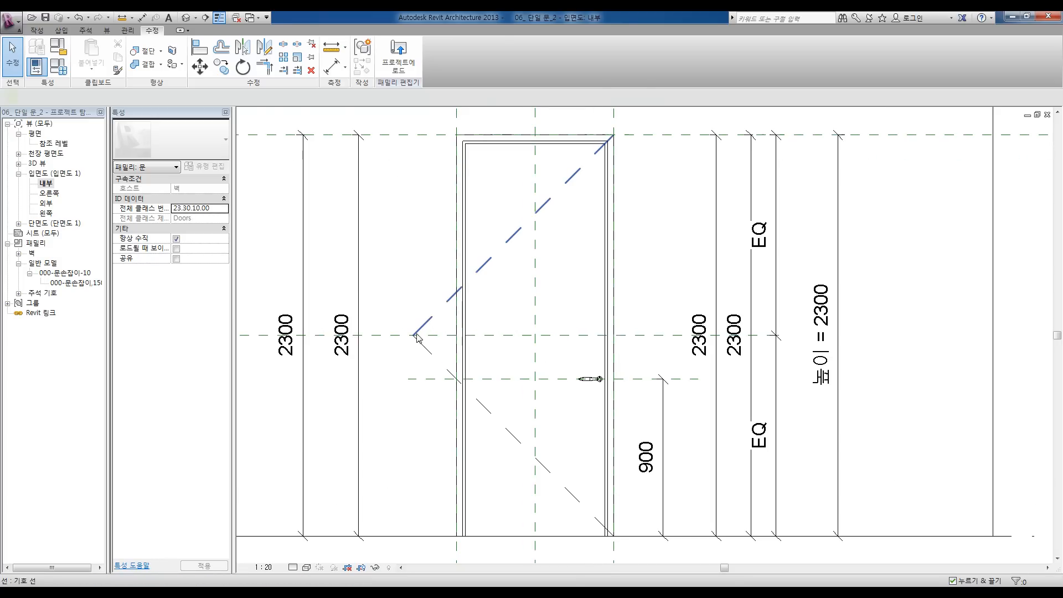
click(424, 334)
drag(416, 334, 476, 336)
click(398, 364)
click(414, 336)
click(471, 328)
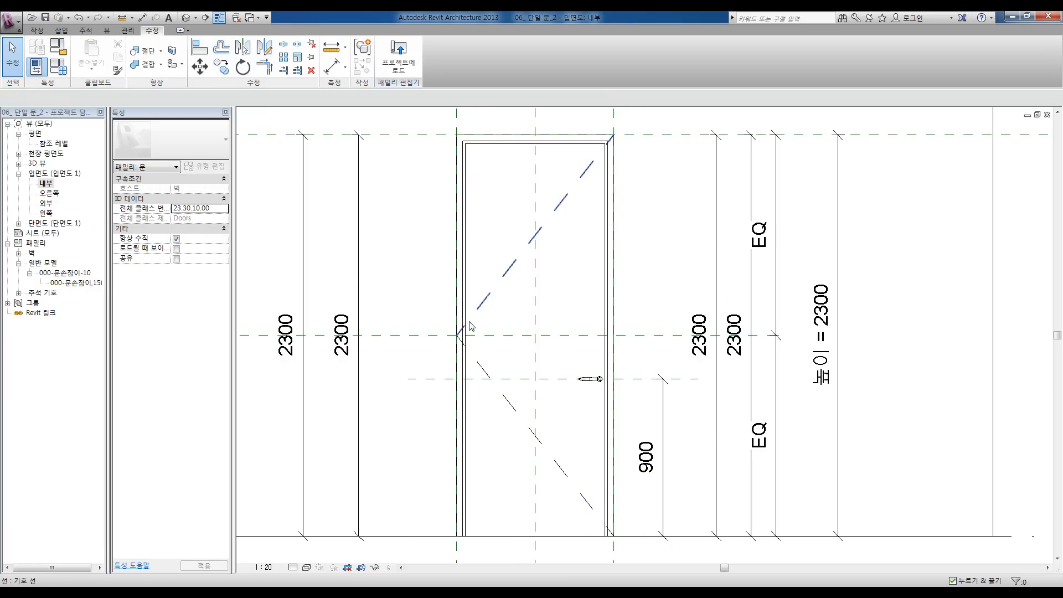
click(465, 334)
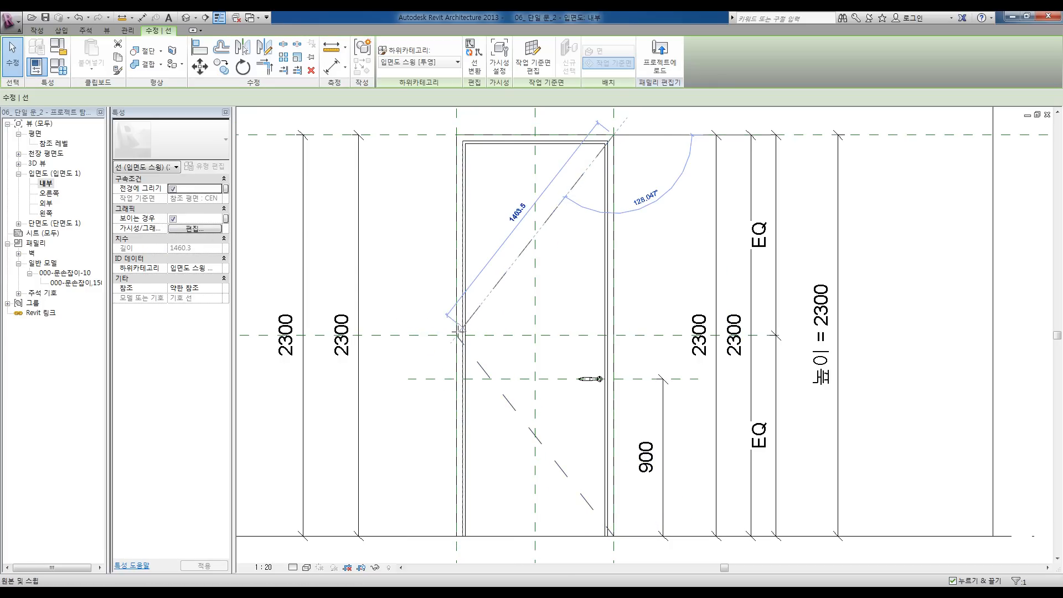
click(486, 326)
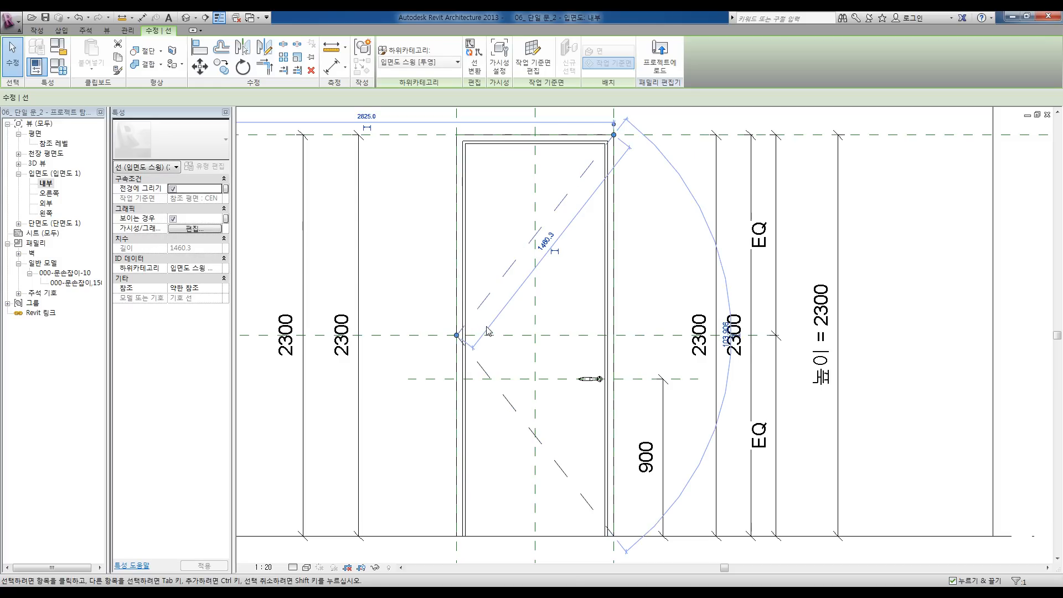
scroll(487, 327, down, 2)
scroll(486, 327, down, 1)
click(447, 297)
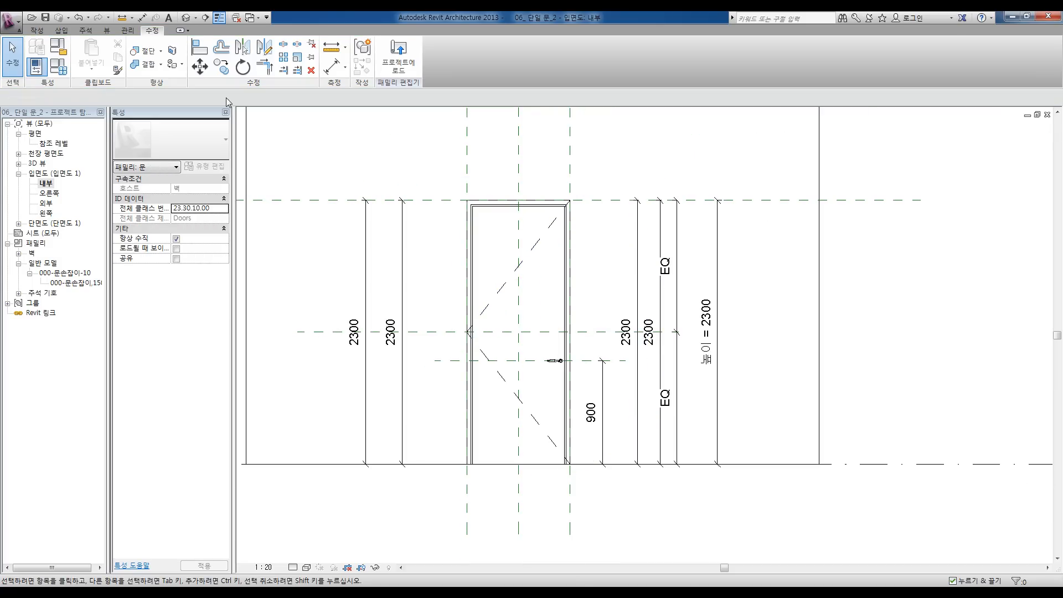
Step: Test the elevation swing lines by setting the 폭 parameter to 1200 and back to 900
click(59, 65)
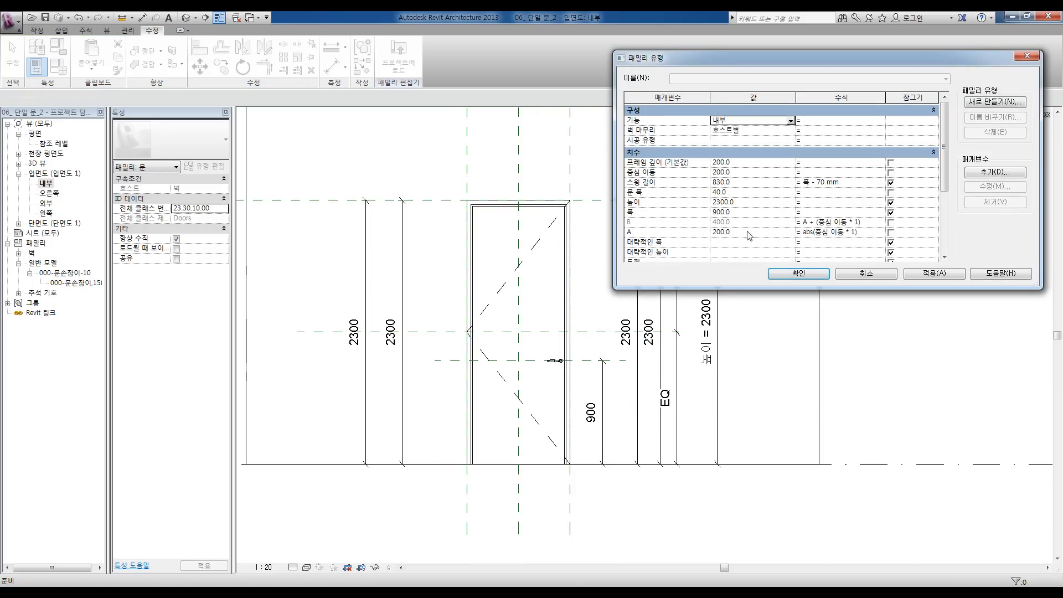
click(746, 212)
text(1200)
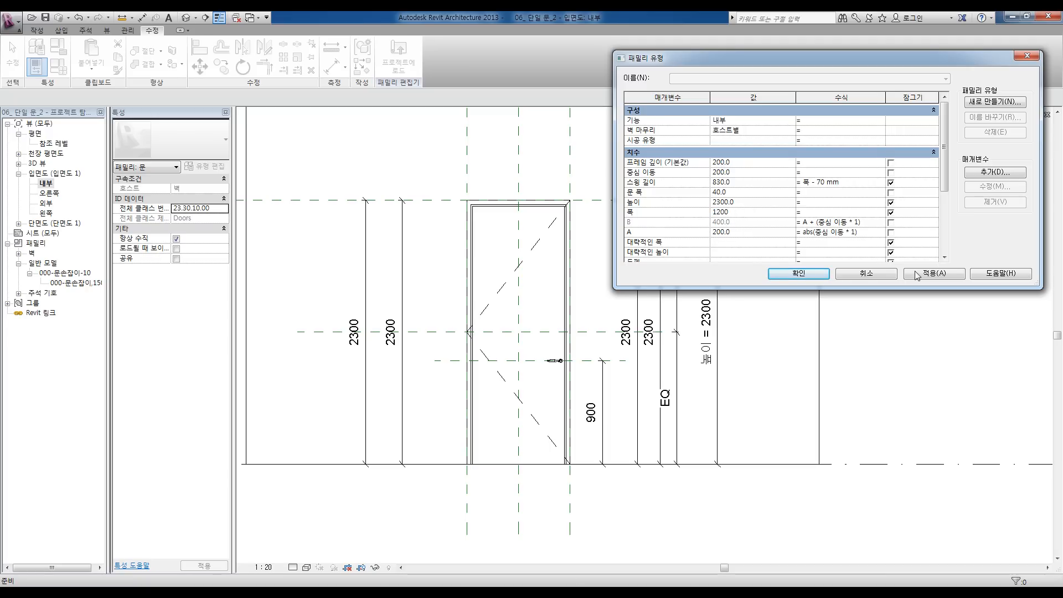
click(918, 274)
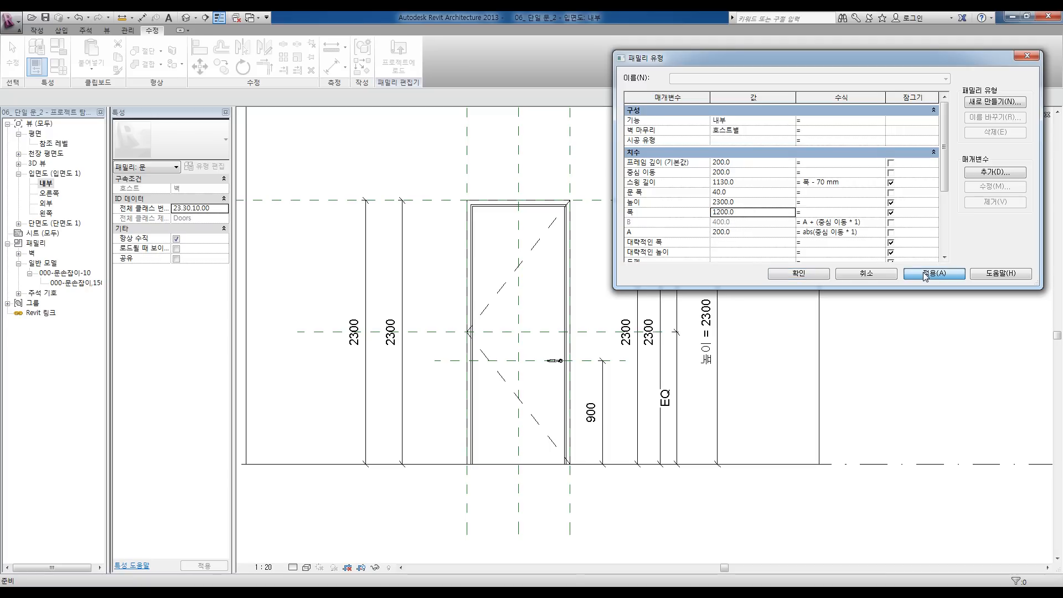
click(752, 214)
text(900)
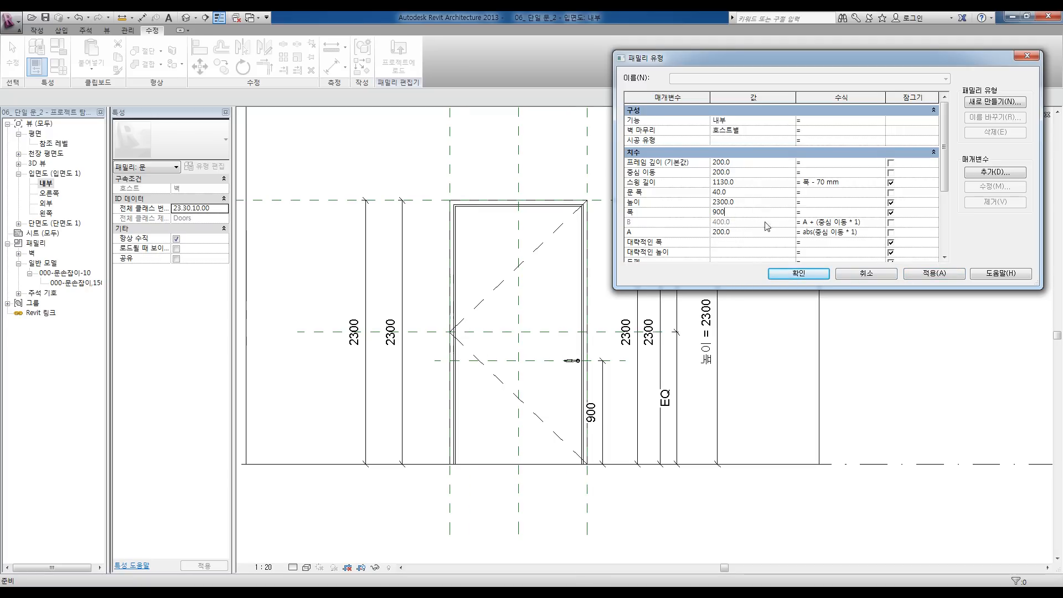
click(917, 274)
click(798, 273)
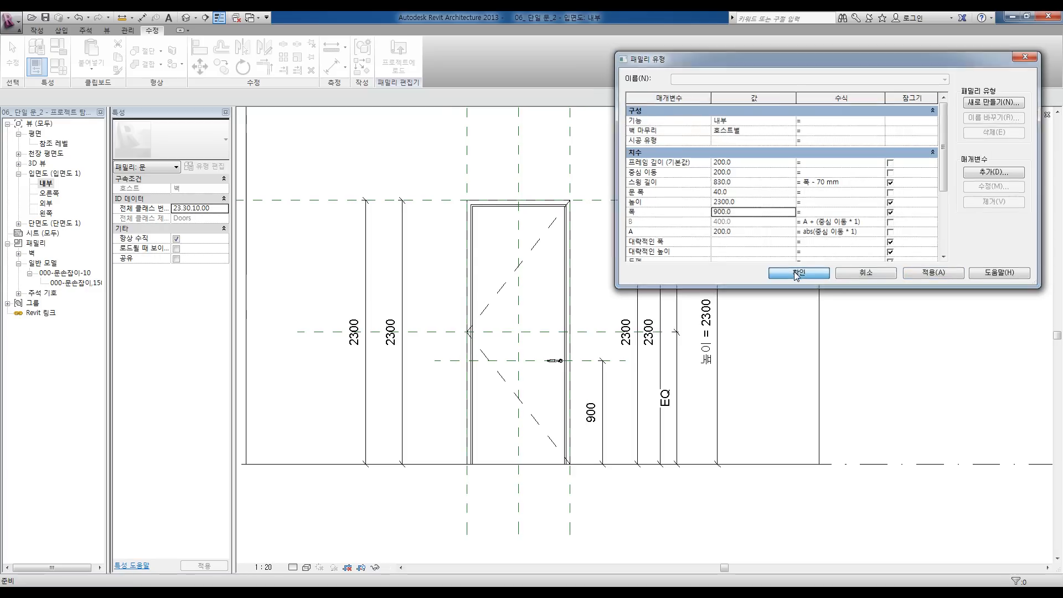